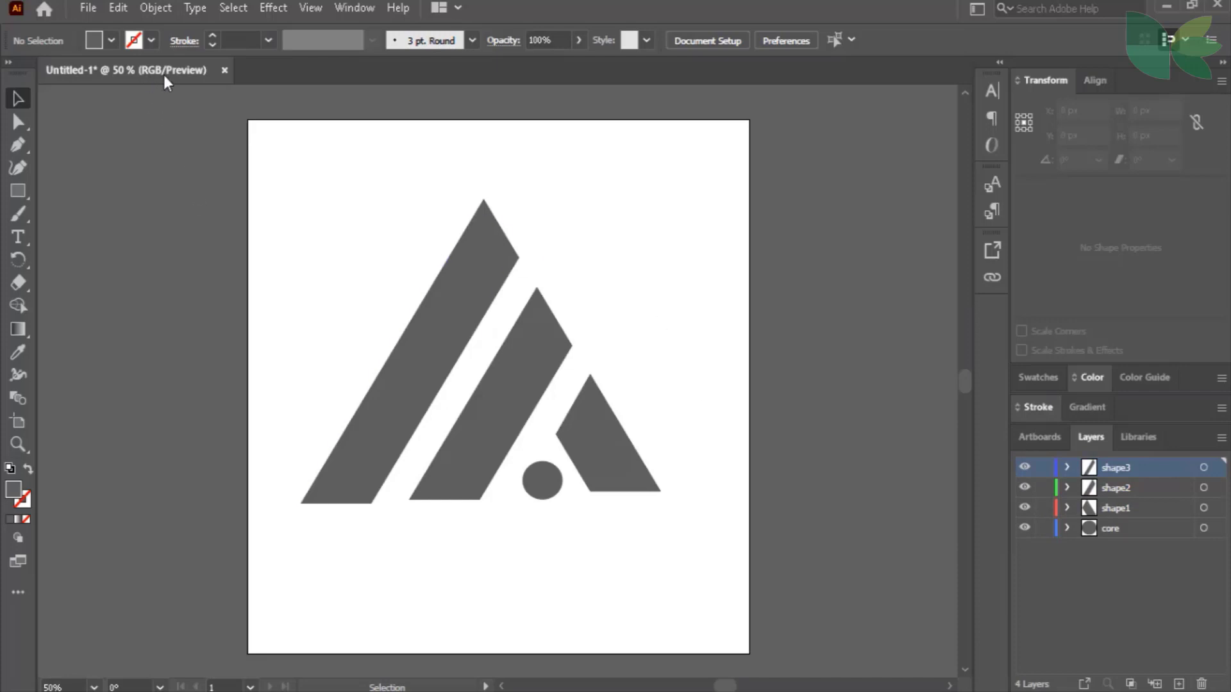
# Save the artwork to the Desktop as an Adobe Illustrator file named "motion graphic logo", using the Illustrator 2020 version
pyautogui.click(89, 9)
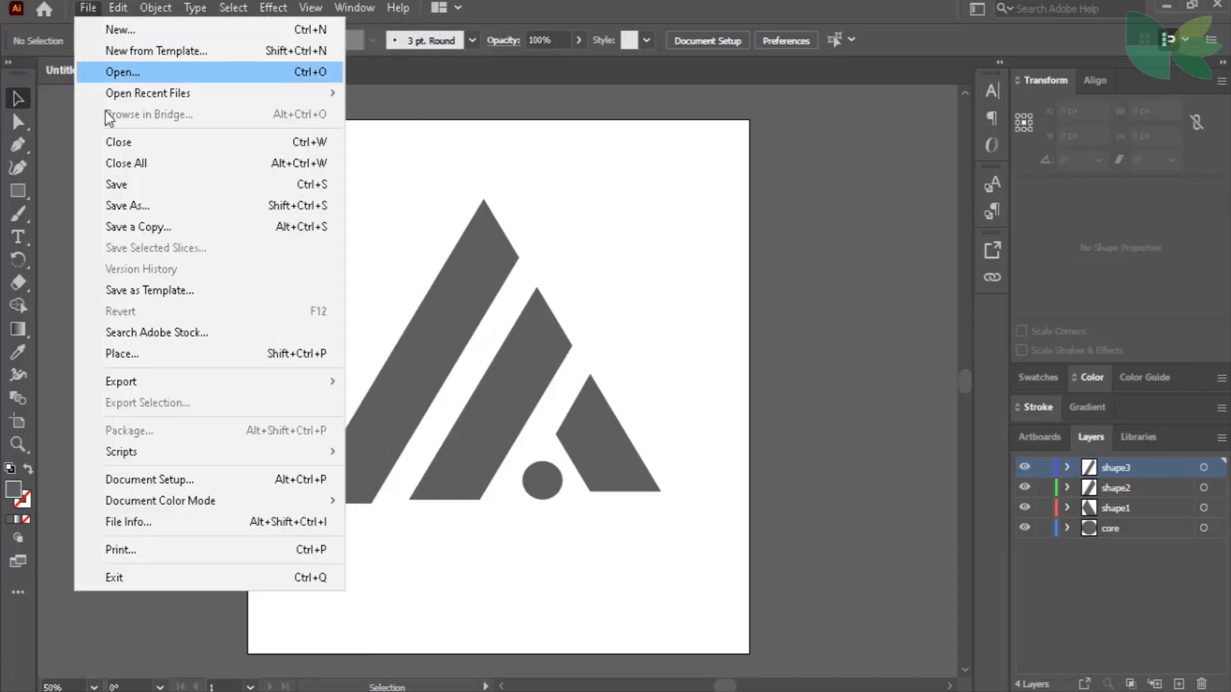
pyautogui.click(127, 206)
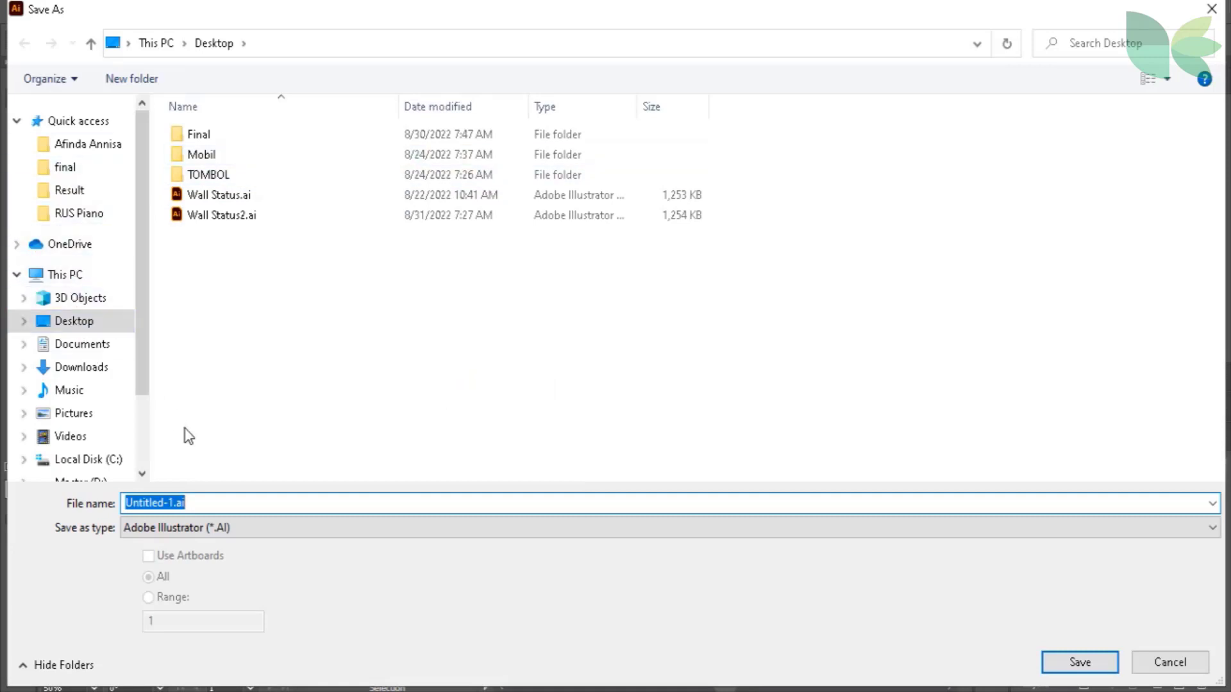
pyautogui.doubleClick(195, 503)
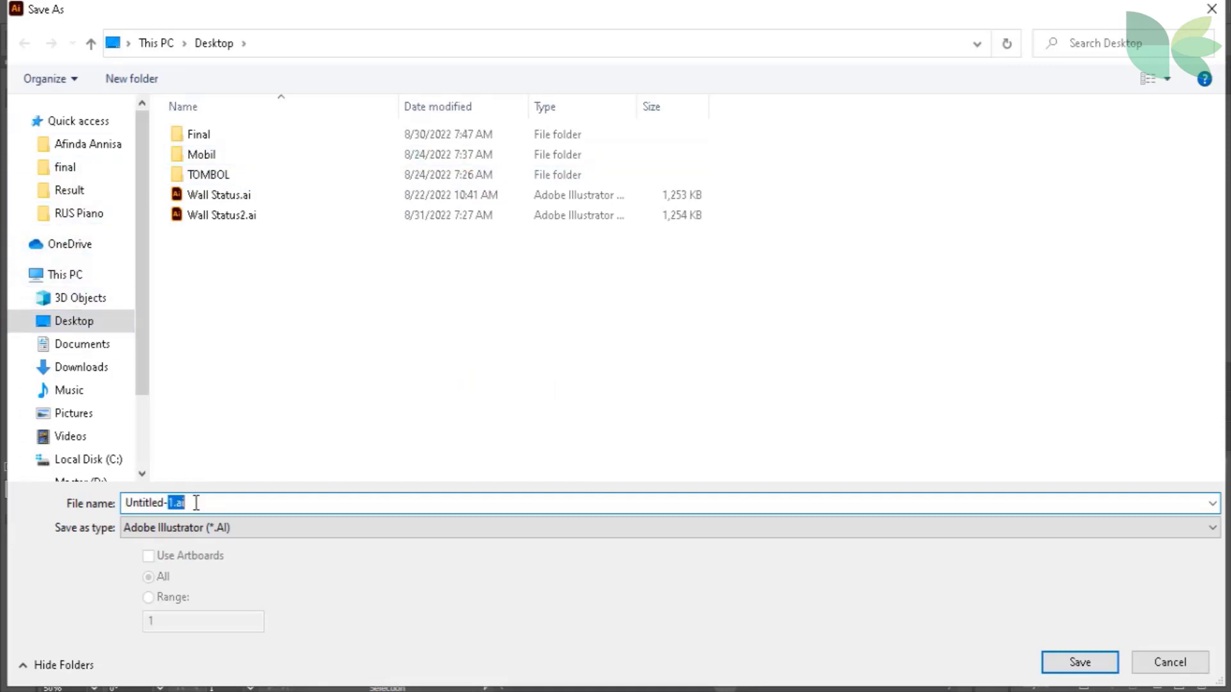
pyautogui.moveTo(168, 503); pyautogui.dragTo(122, 497)
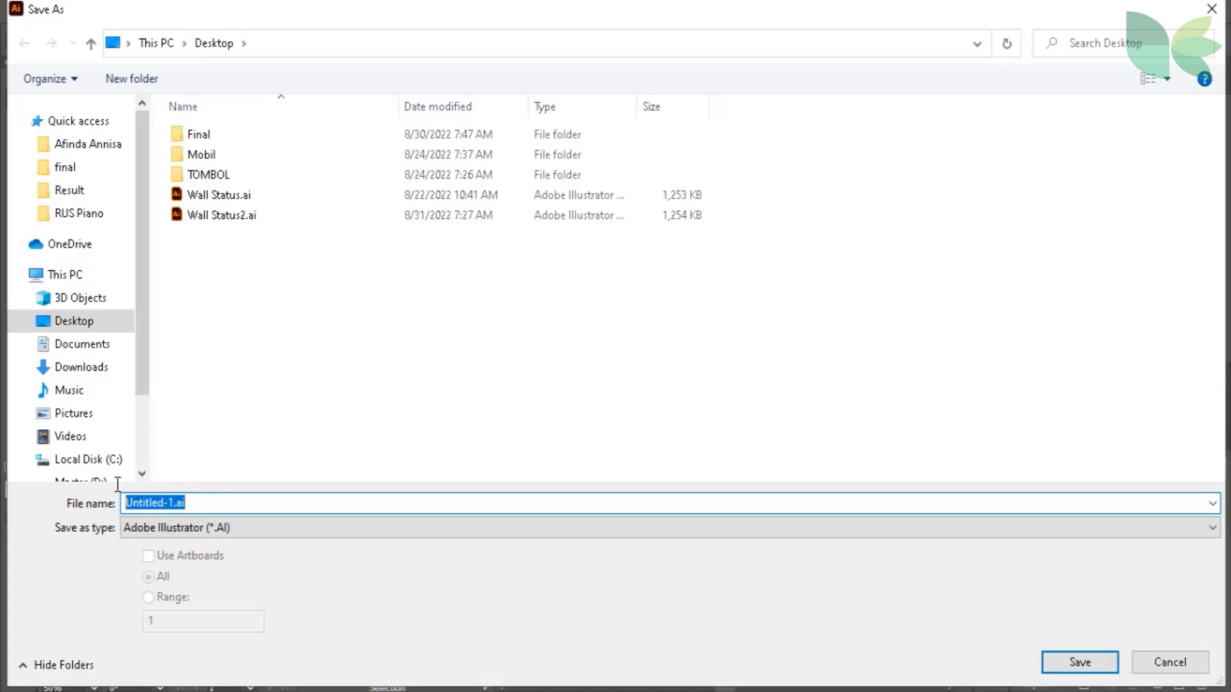
pyautogui.press('BackSpace')
pyautogui.write('logo')
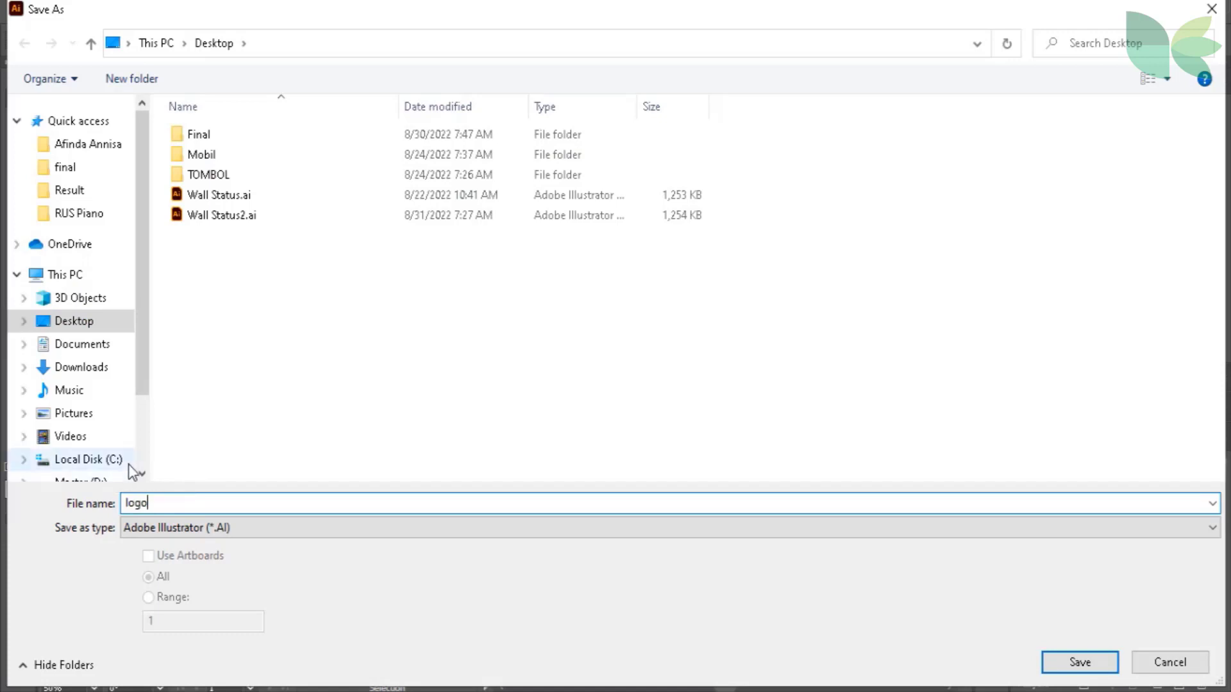
pyautogui.press('Home')
pyautogui.write('motion graphi c')
pyautogui.press('BackSpace')
pyautogui.press('BackSpace')
pyautogui.write('c')
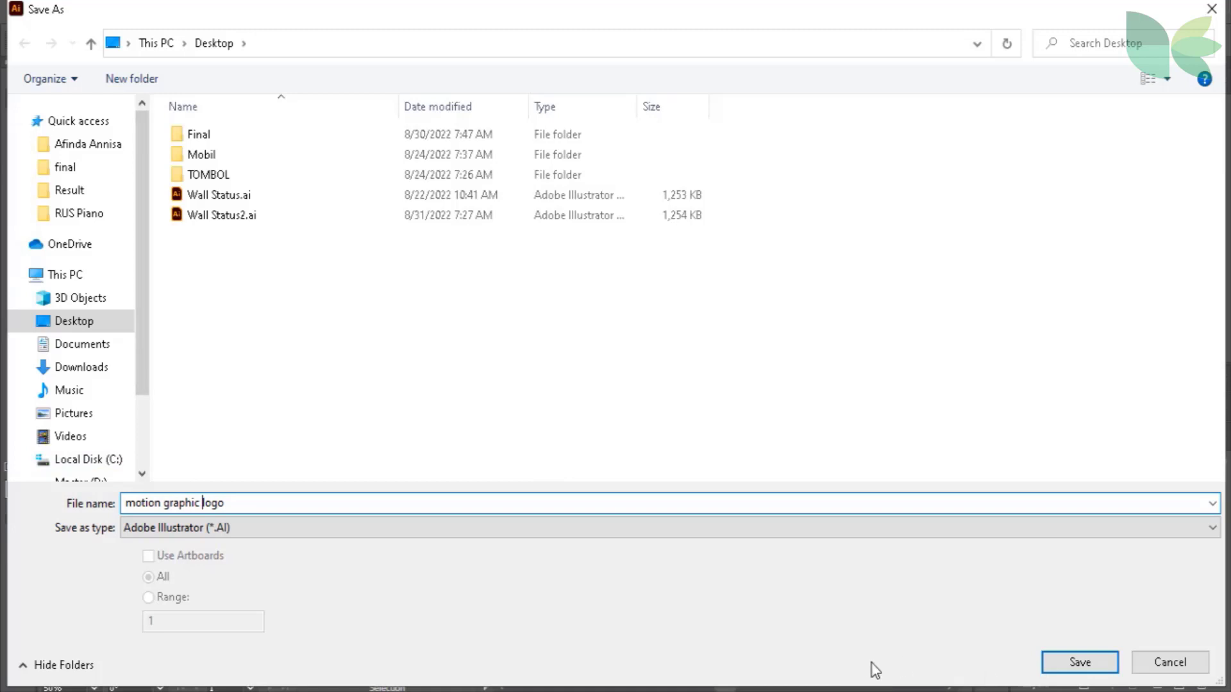
pyautogui.click(1079, 662)
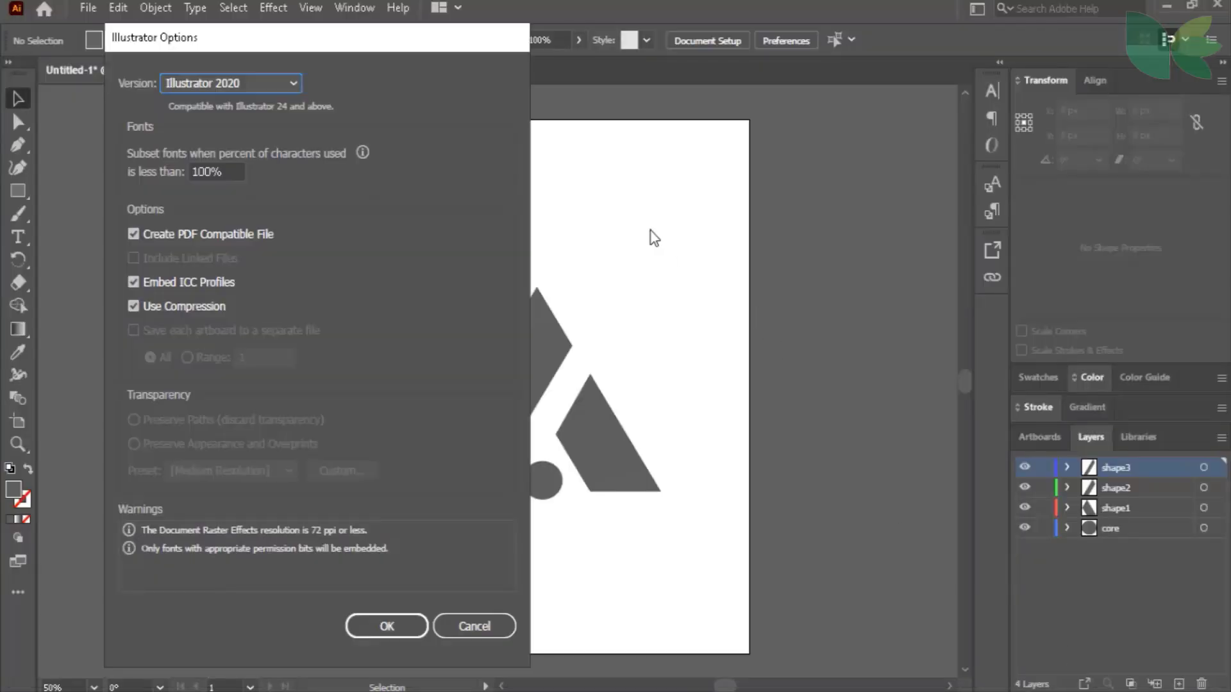
pyautogui.click(420, 626)
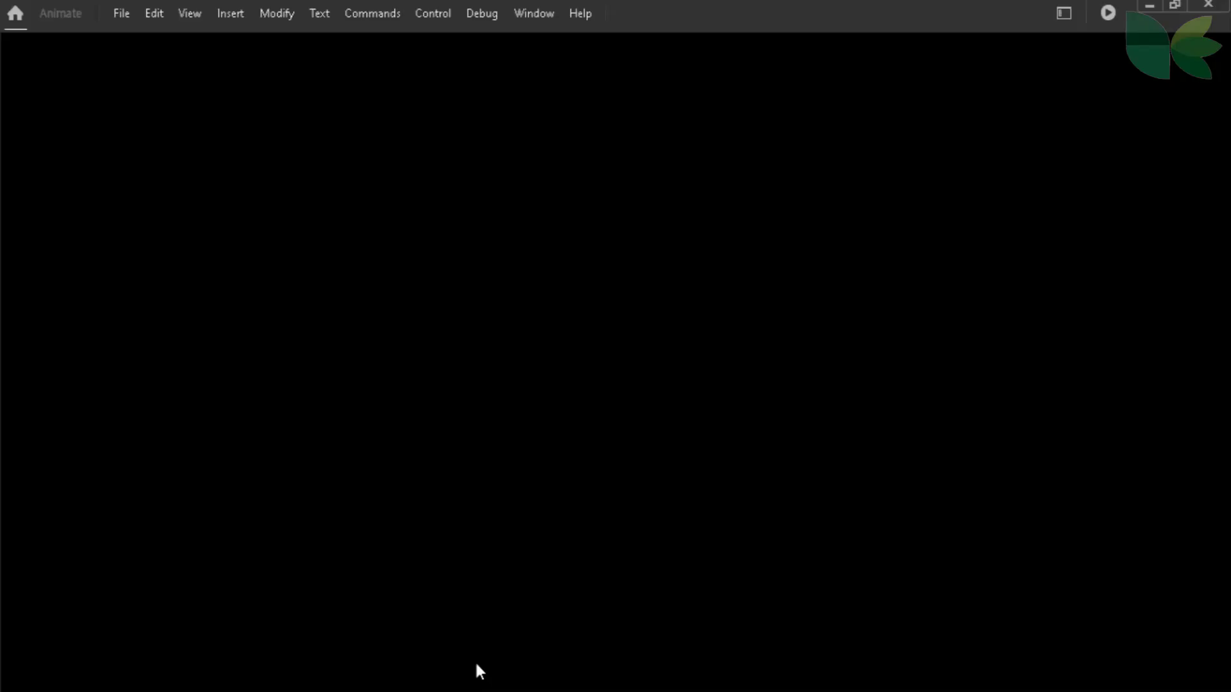
# Switch to Adobe Animate and create an HTML5 Canvas document 1080 px wide and 1920 px high at 30 fps
pyautogui.click(113, 15)
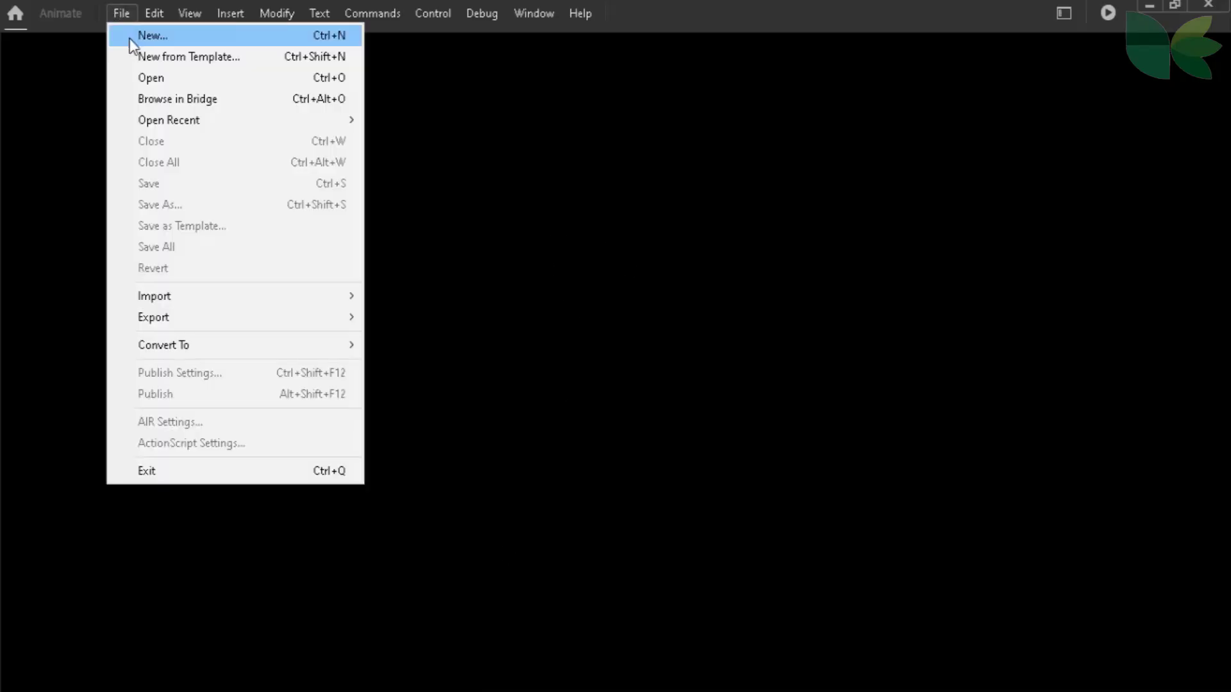
pyautogui.press('Escape')
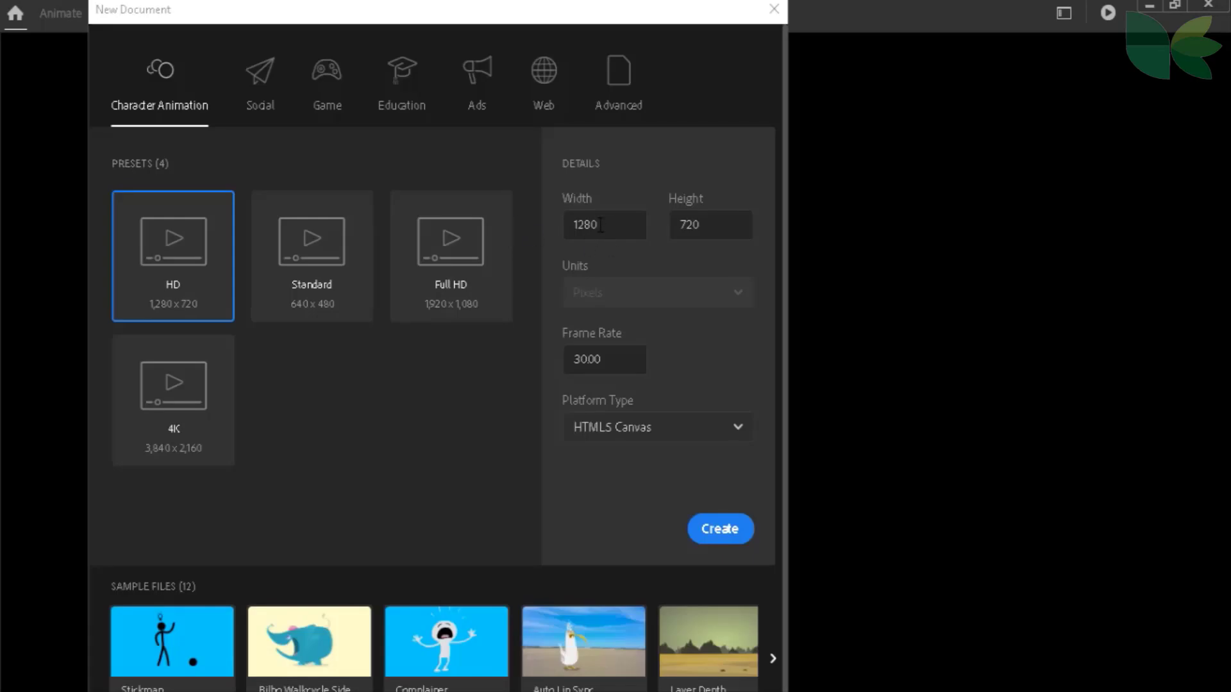
pyautogui.moveTo(600, 225); pyautogui.dragTo(560, 225)
pyautogui.doubleClick(704, 226)
pyautogui.write('19')
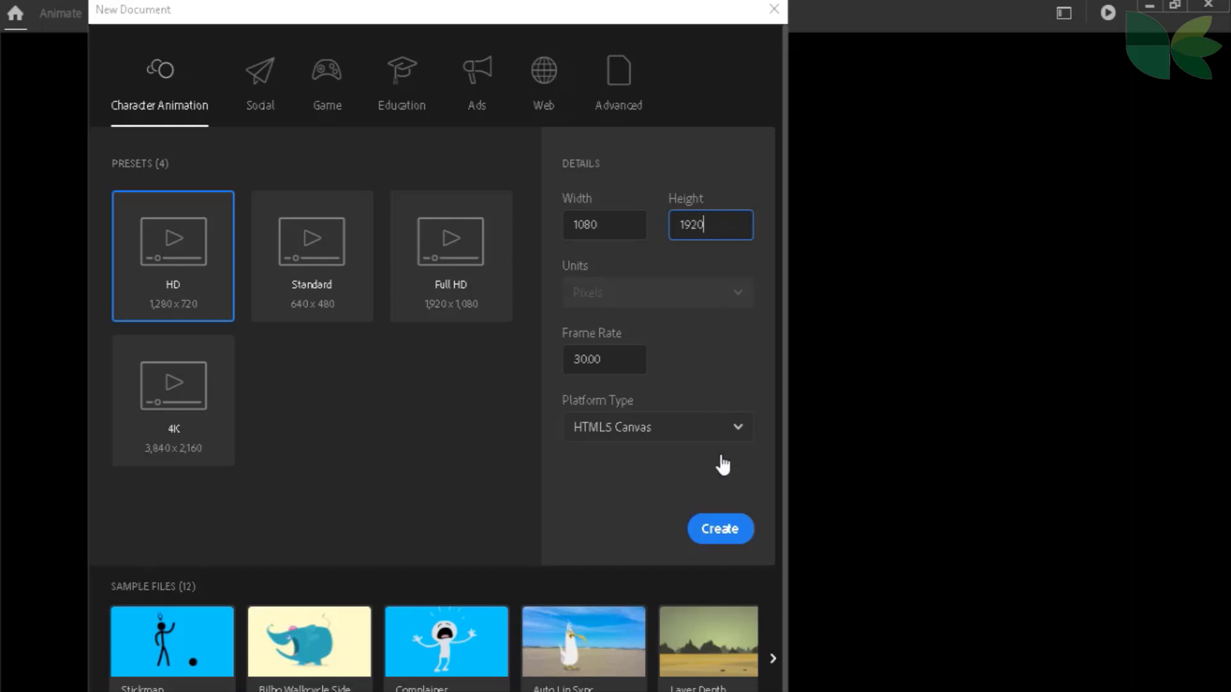
pyautogui.click(718, 528)
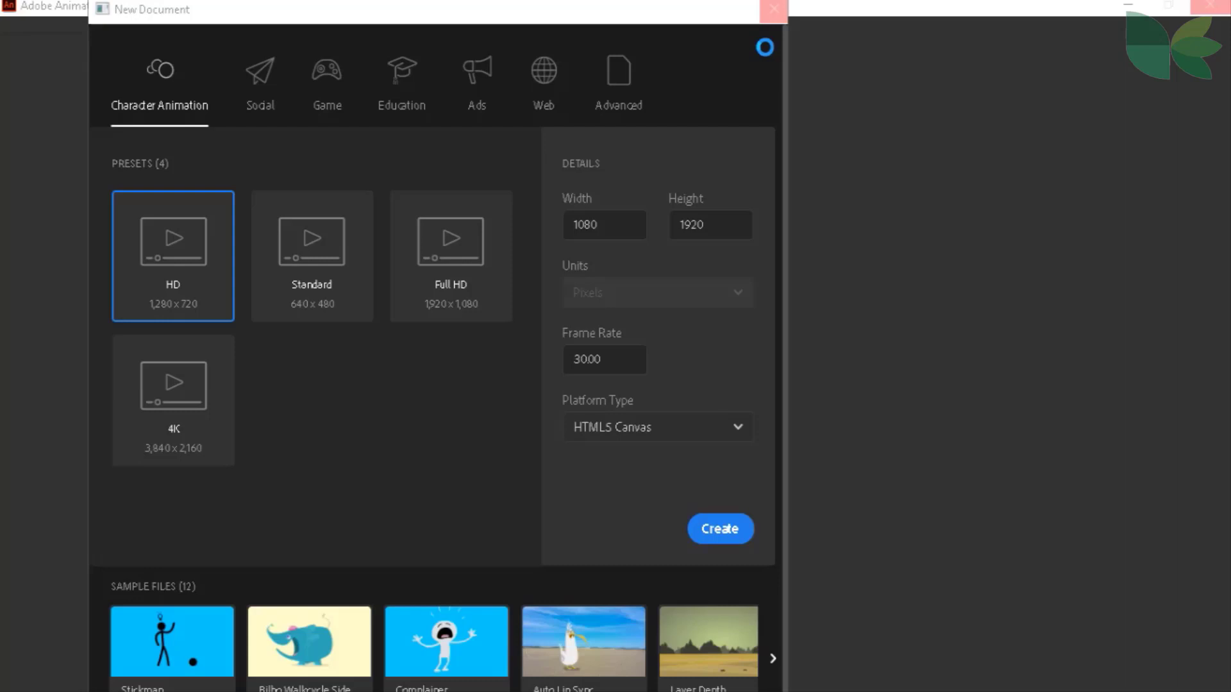
pyautogui.press('Return')
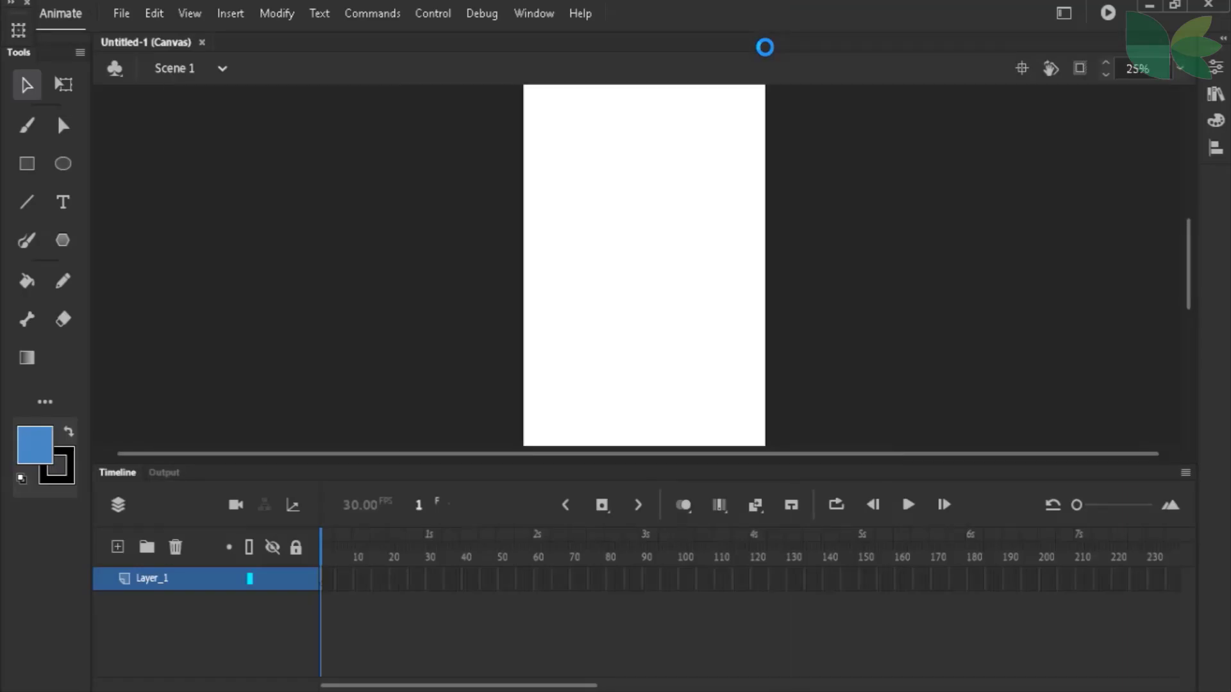
# Choose "motion graphic logo.ai" from the Desktop for import to the stage
pyautogui.scroll(2, 884, 150)
pyautogui.scroll(-4, 883, 150)
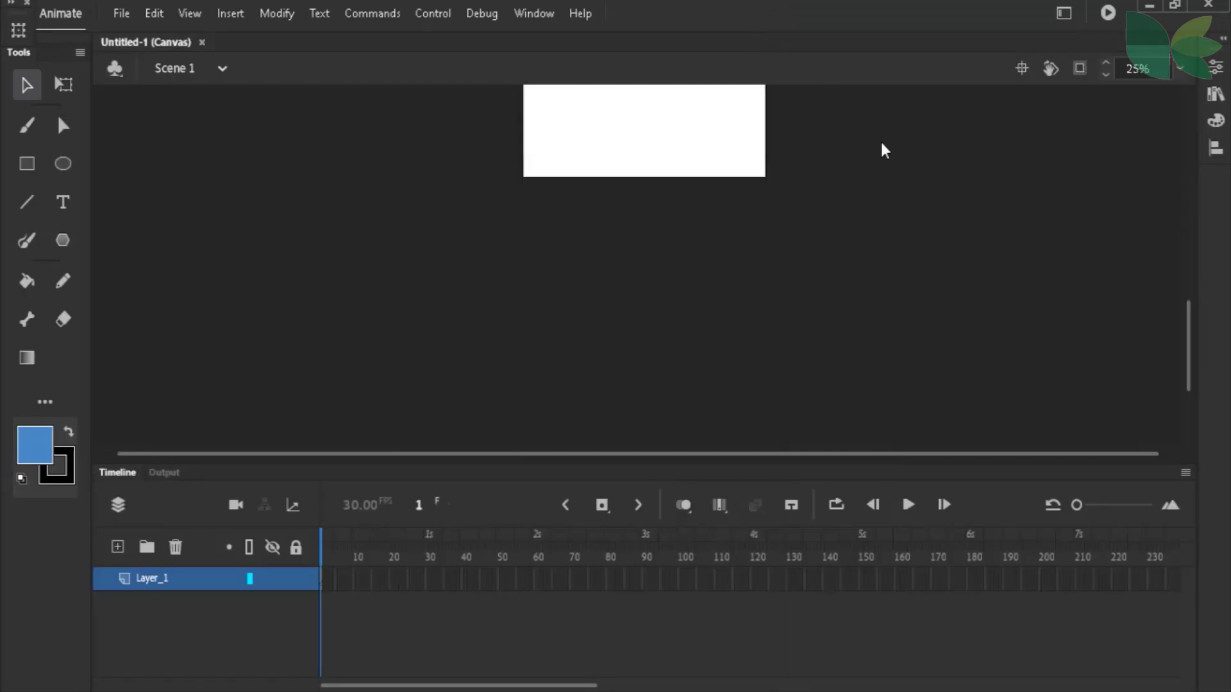
pyautogui.scroll(2, 883, 150)
pyautogui.scroll(2, 884, 150)
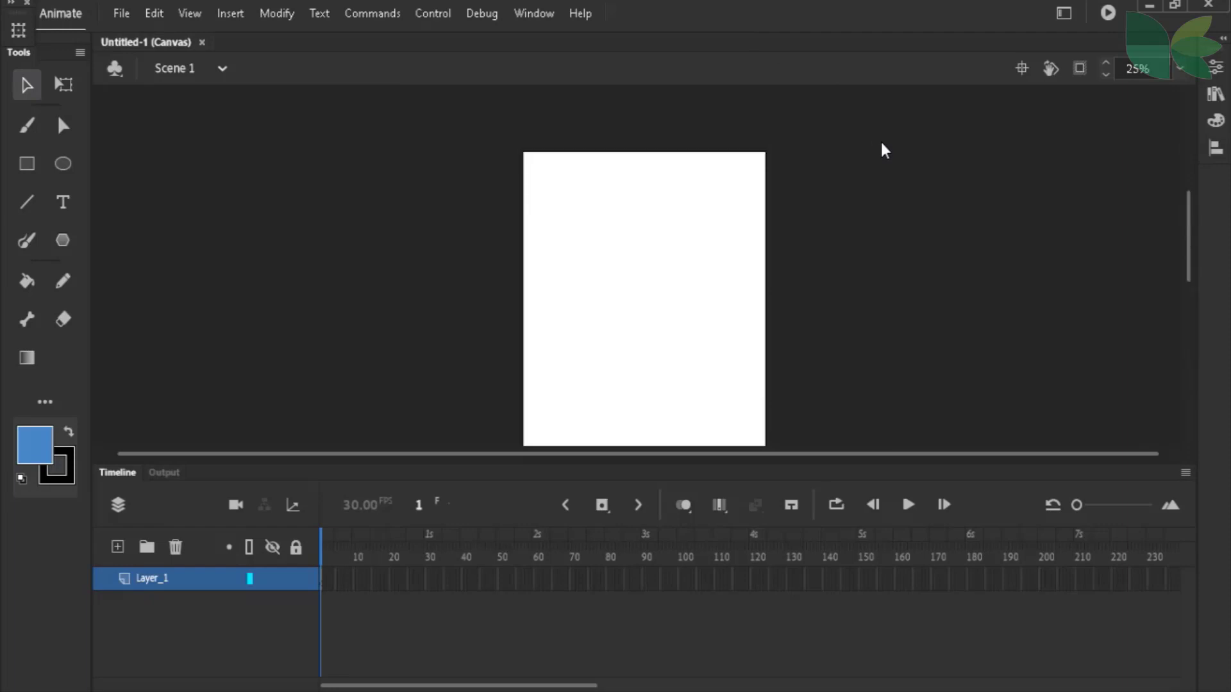
pyautogui.click(123, 14)
pyautogui.moveTo(198, 296)
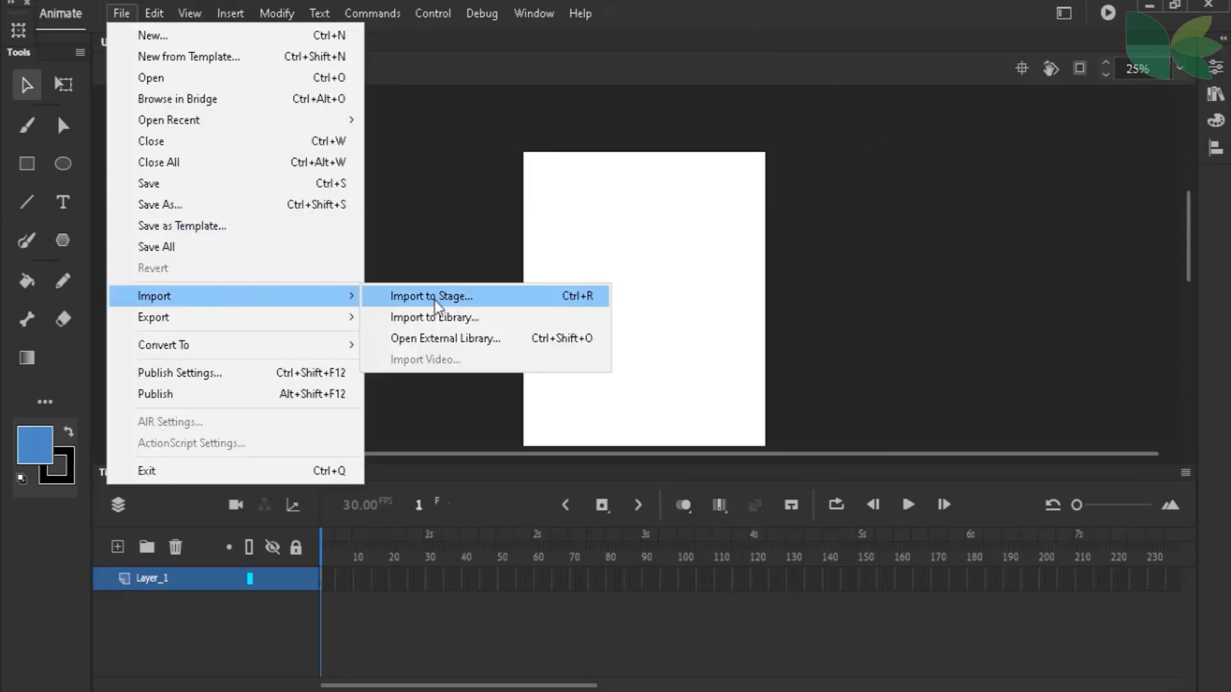
pyautogui.click(435, 297)
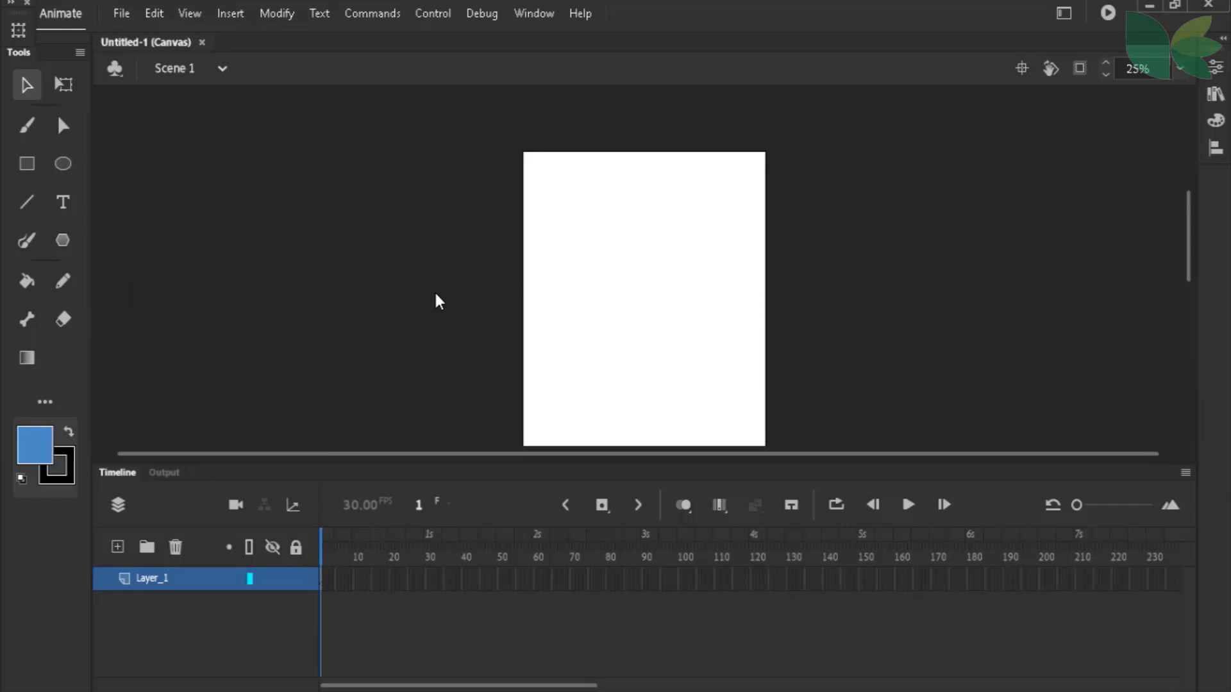
pyautogui.scroll(3, 106, 211)
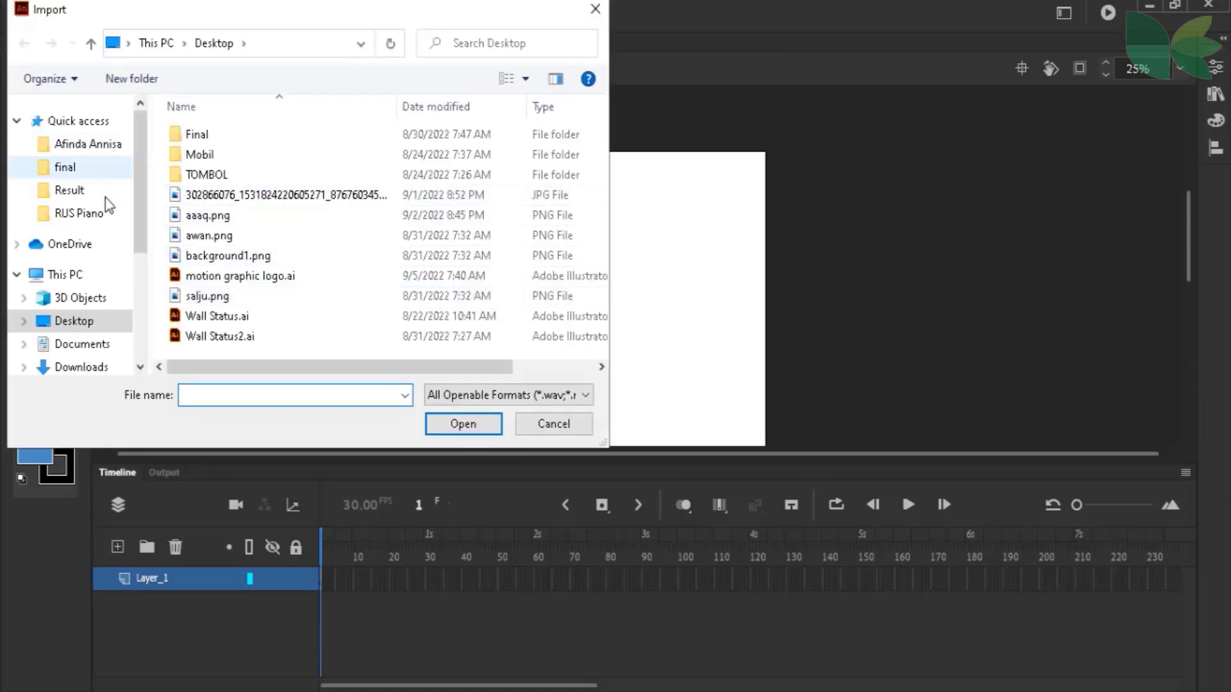
pyautogui.click(275, 276)
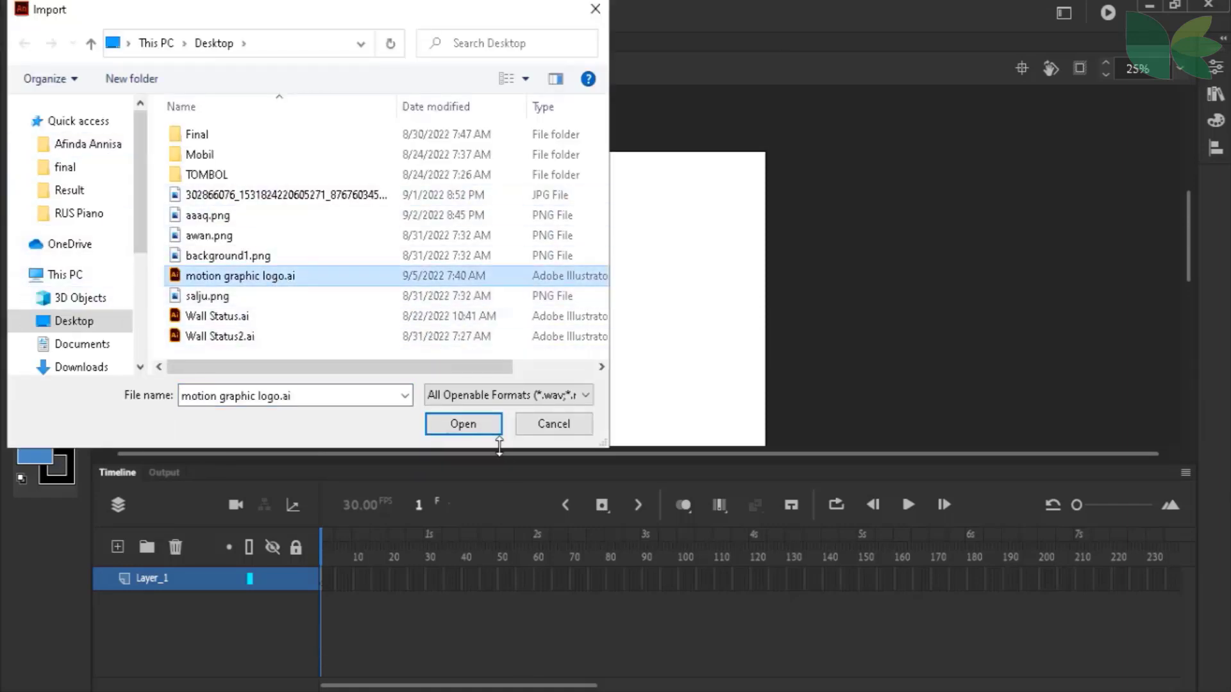
pyautogui.click(487, 431)
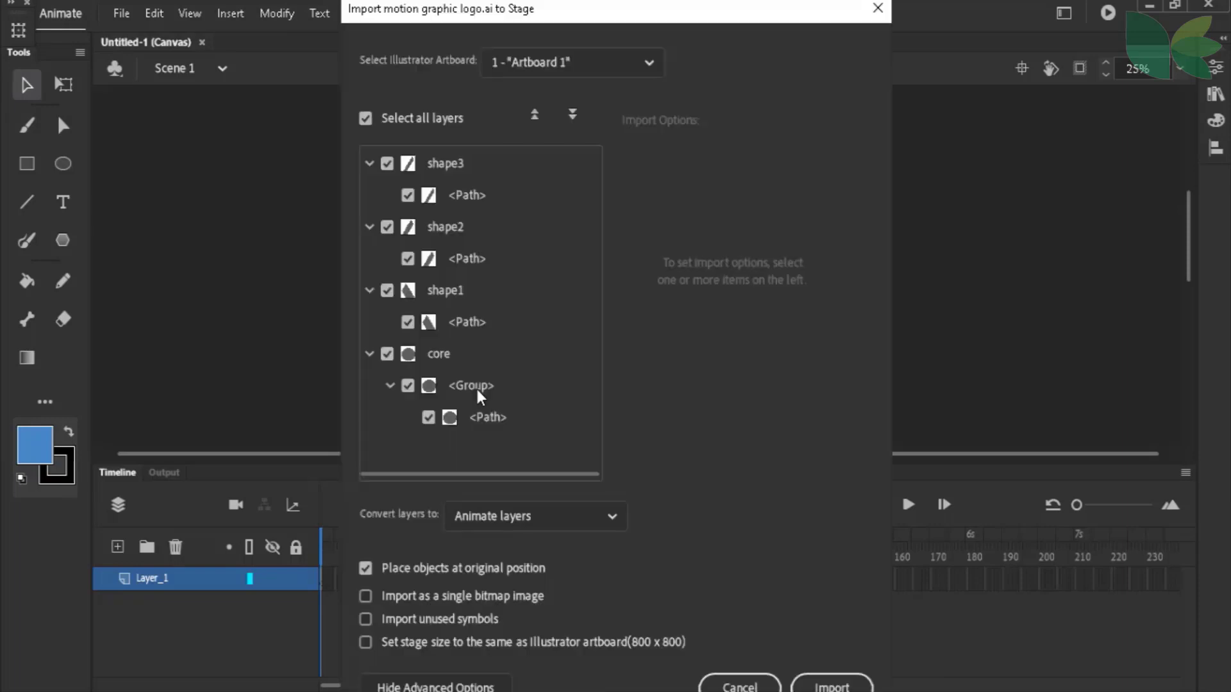
# Collapse the layers shape3, shape2, shape1 and core, and import them all as Animate layers at their original position
pyautogui.click(369, 162)
pyautogui.click(369, 194)
pyautogui.click(370, 227)
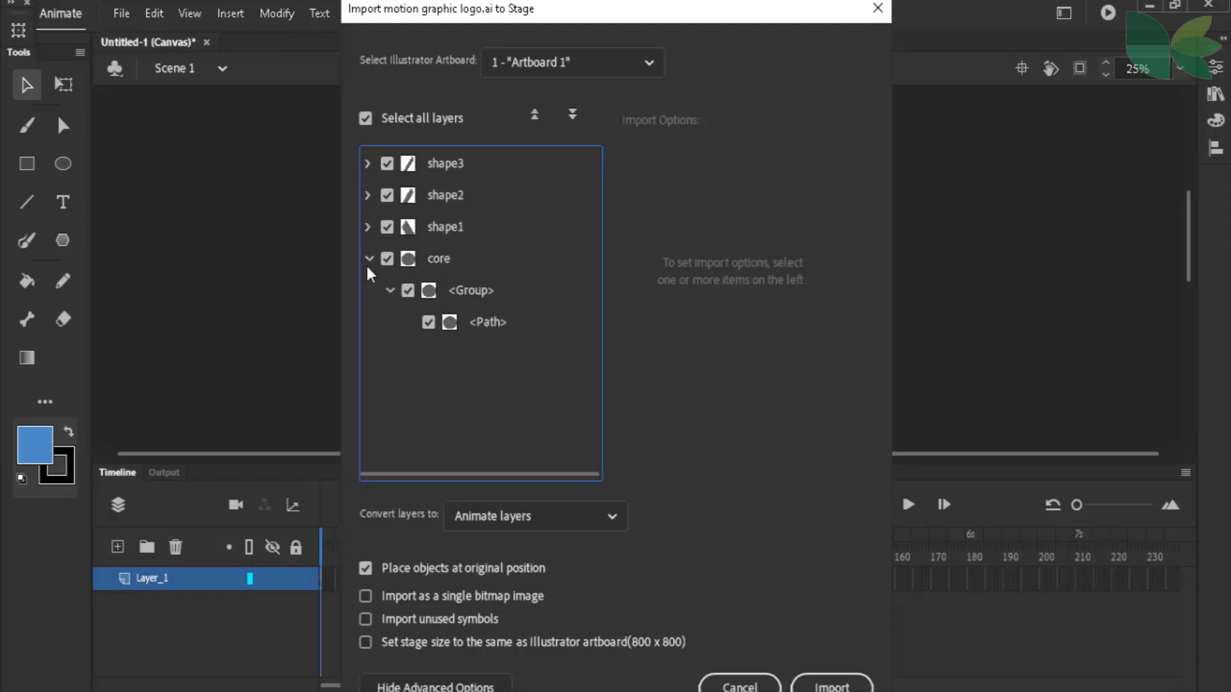
pyautogui.click(370, 259)
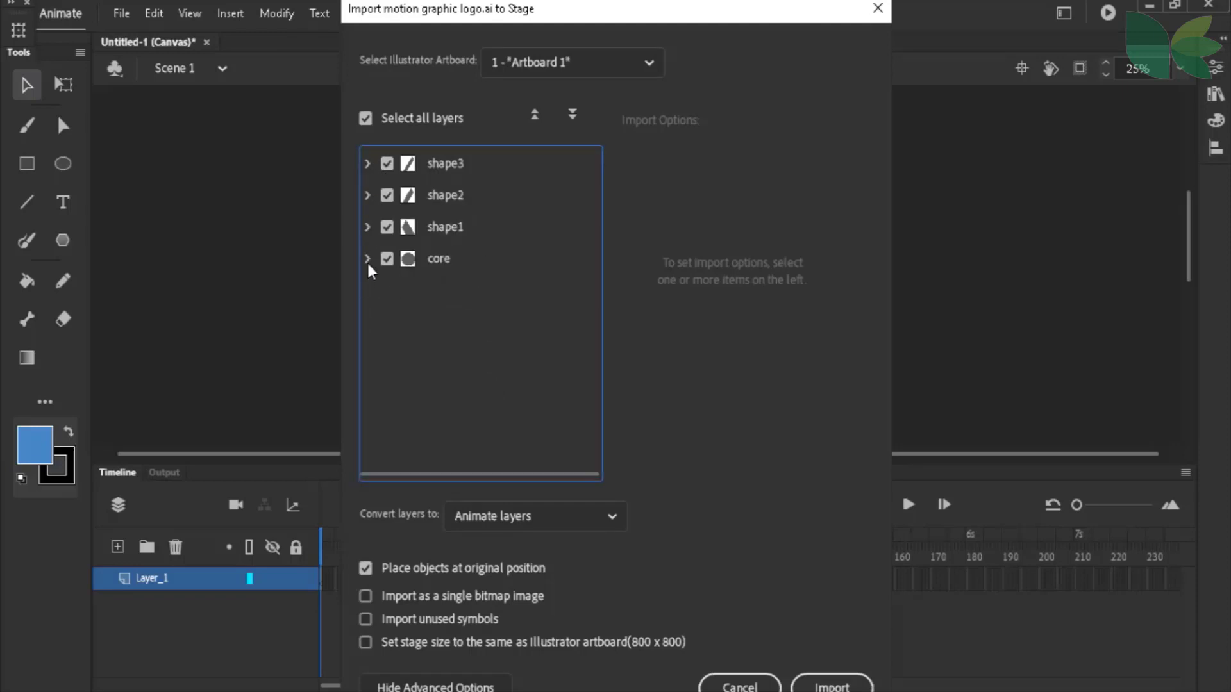
pyautogui.click(820, 675)
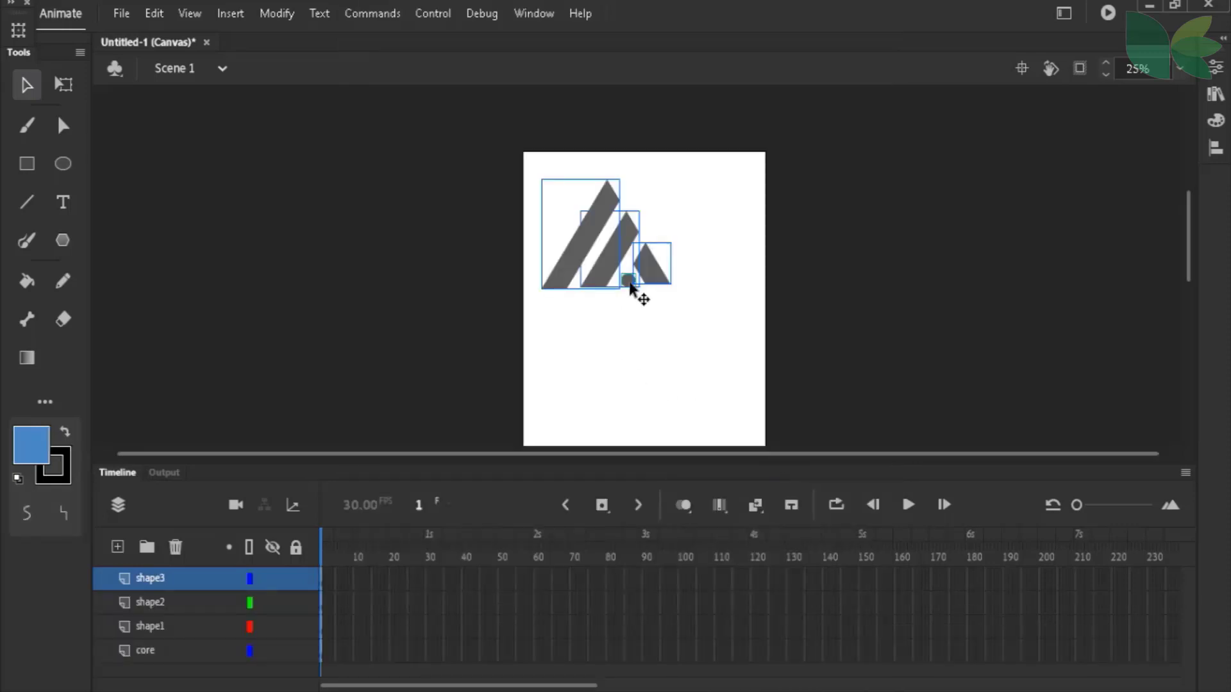
# Move the whole imported logo so it is horizontally centred on the stage, slightly above the middle
pyautogui.moveTo(612, 263); pyautogui.dragTo(711, 308)
pyautogui.scroll(-1, 766, 352)
pyautogui.moveTo(690, 244); pyautogui.dragTo(692, 277)
pyautogui.scroll(-1, 712, 296)
pyautogui.scroll(3, 712, 296)
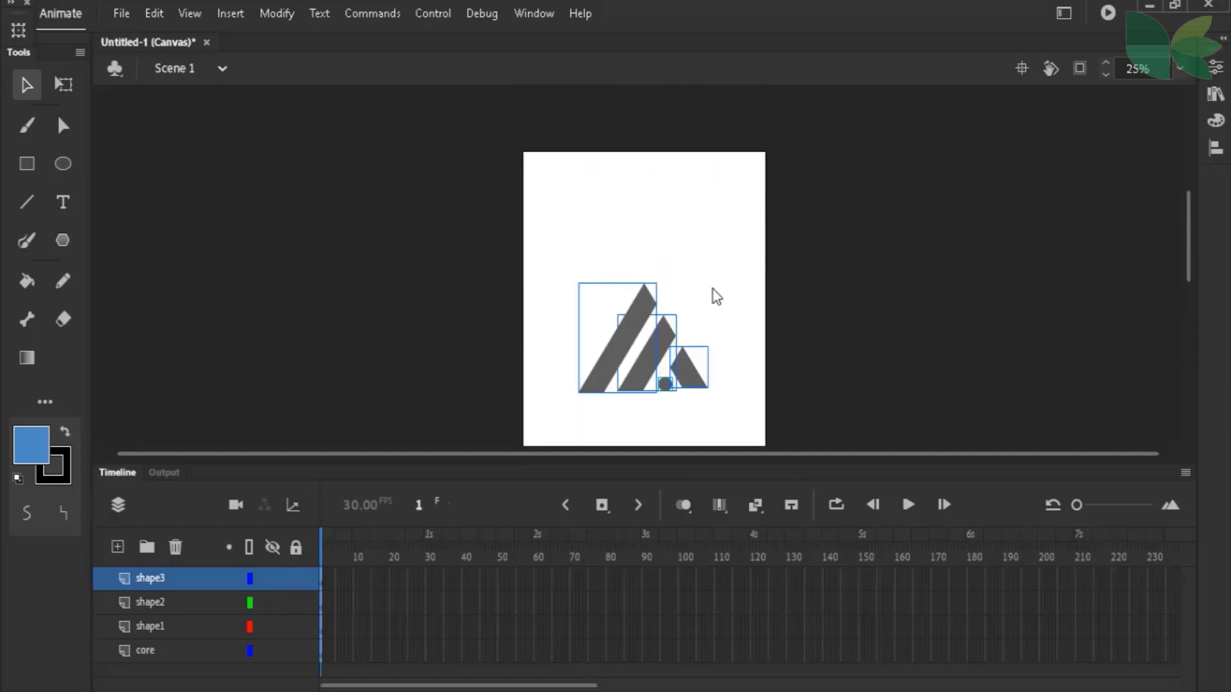
pyautogui.moveTo(689, 380); pyautogui.dragTo(705, 360)
pyautogui.scroll(-3, 708, 370)
pyautogui.scroll(2, 708, 370)
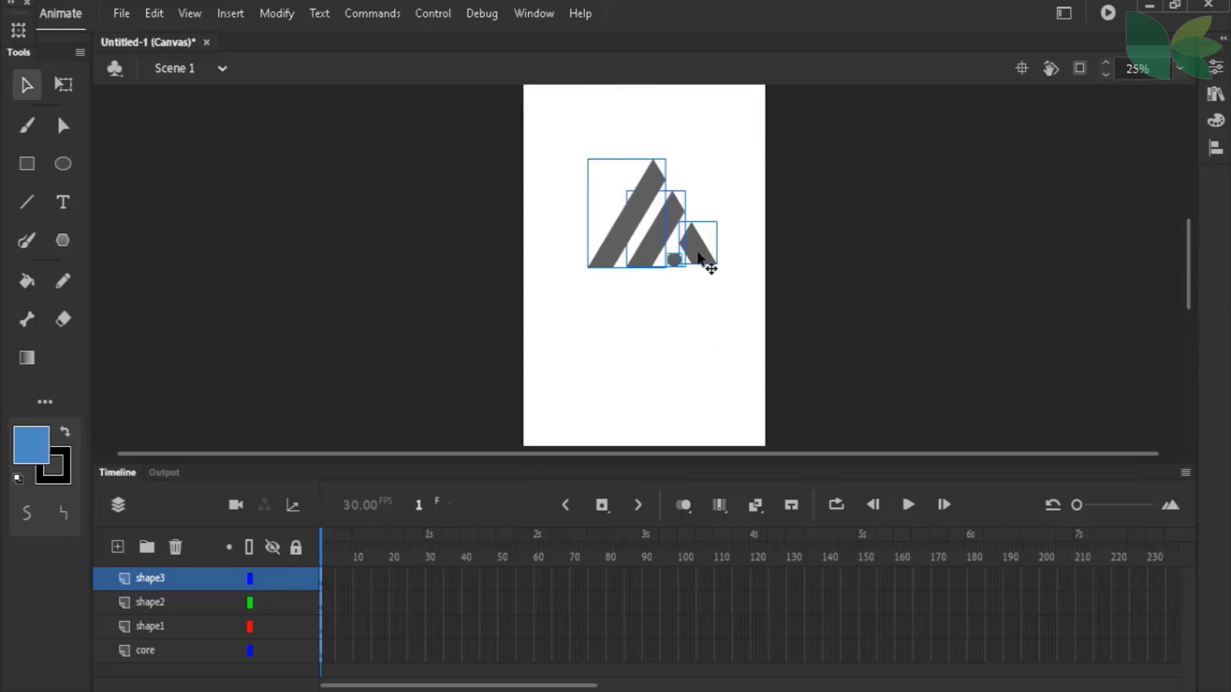
pyautogui.moveTo(693, 259); pyautogui.dragTo(687, 283)
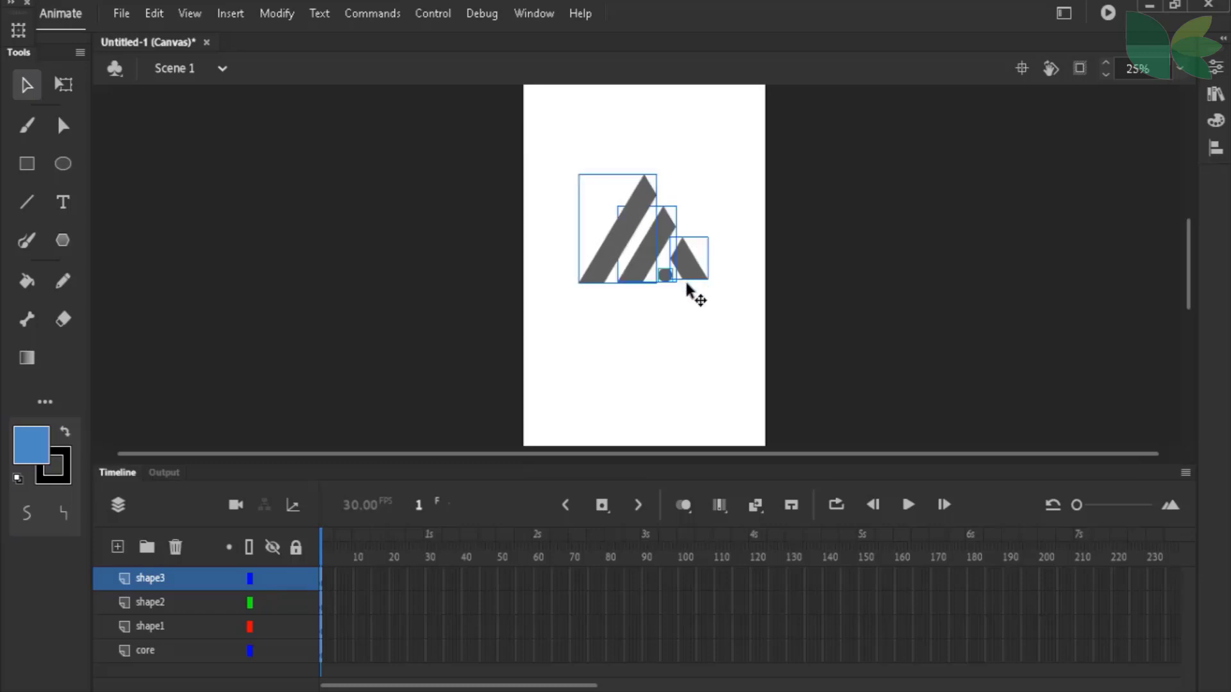
pyautogui.scroll(2, 689, 287)
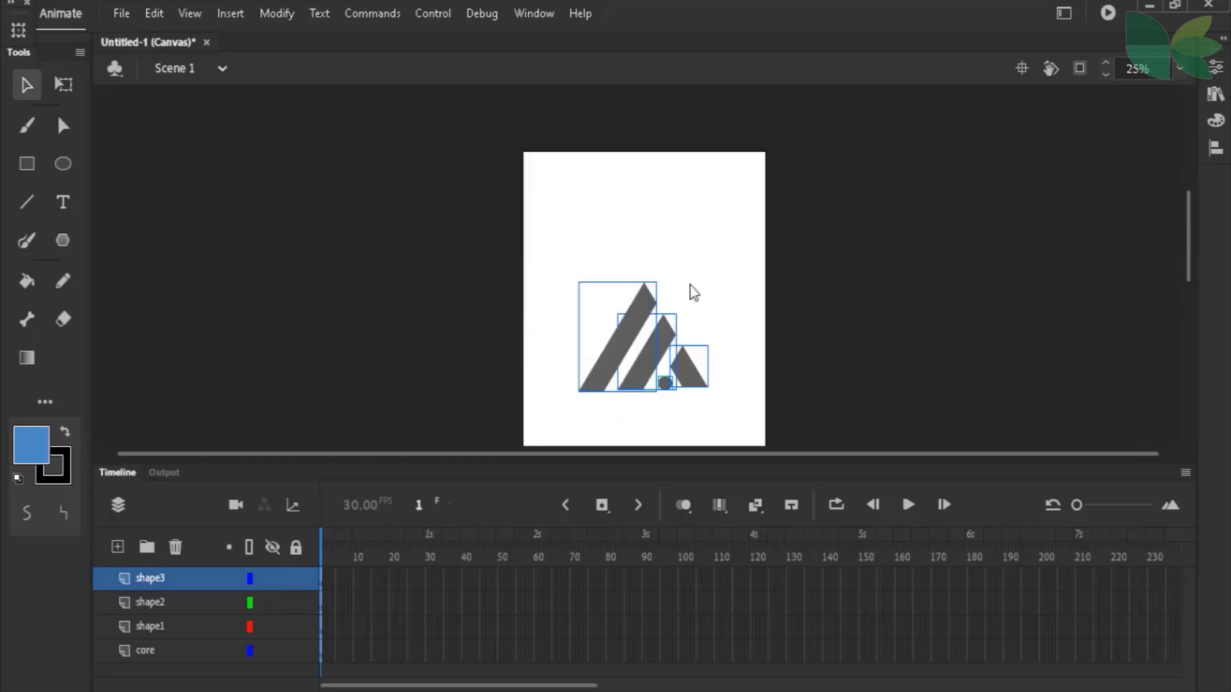
pyautogui.scroll(-2, 688, 287)
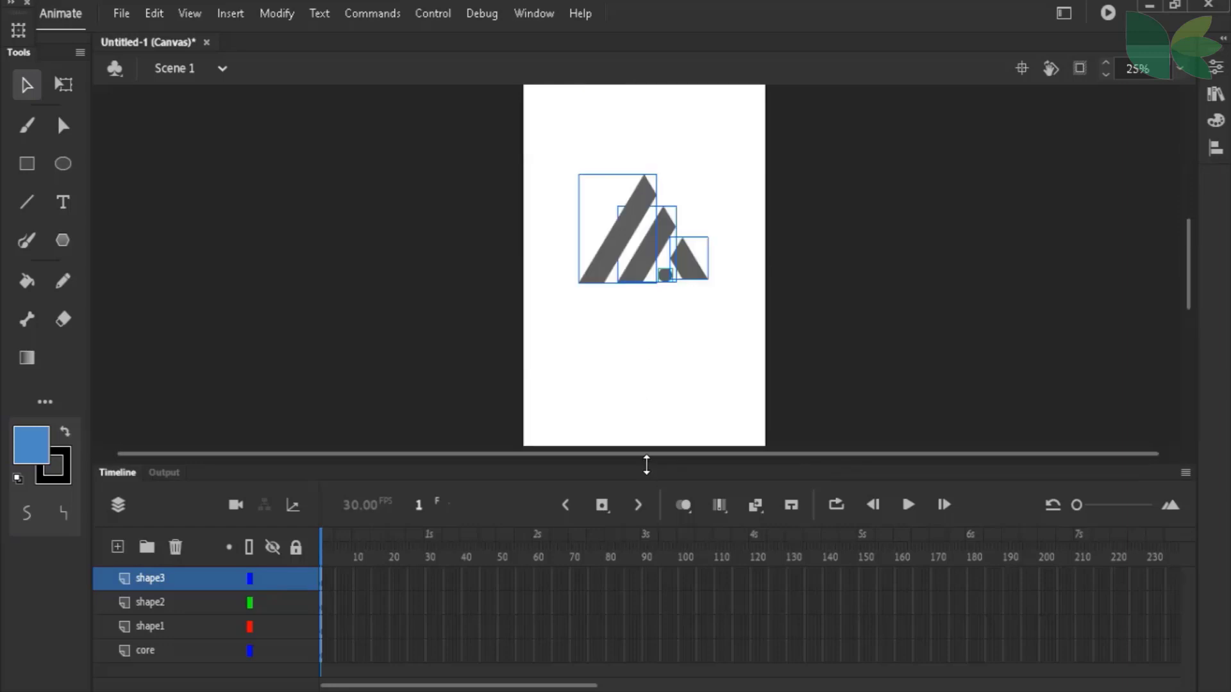
# Shrink the timeline slightly to enlarge the stage view, make shape3 the active layer and deselect the artwork
pyautogui.moveTo(646, 464); pyautogui.dragTo(646, 484)
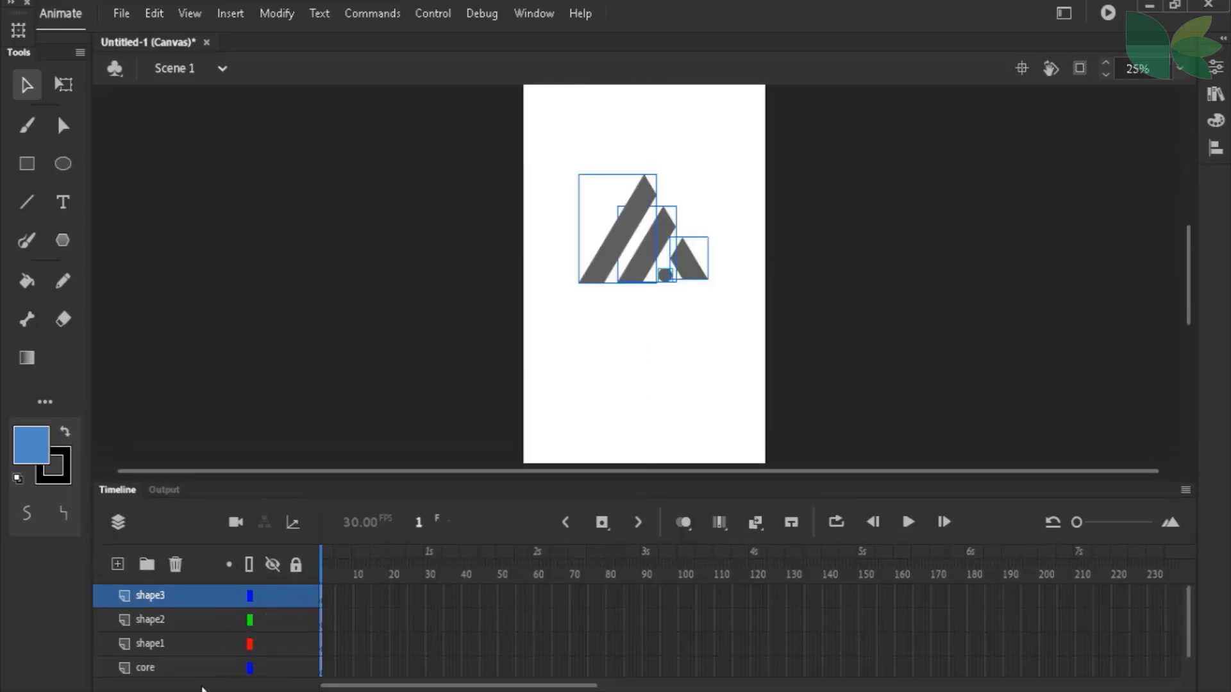
pyautogui.click(145, 667)
pyautogui.click(154, 602)
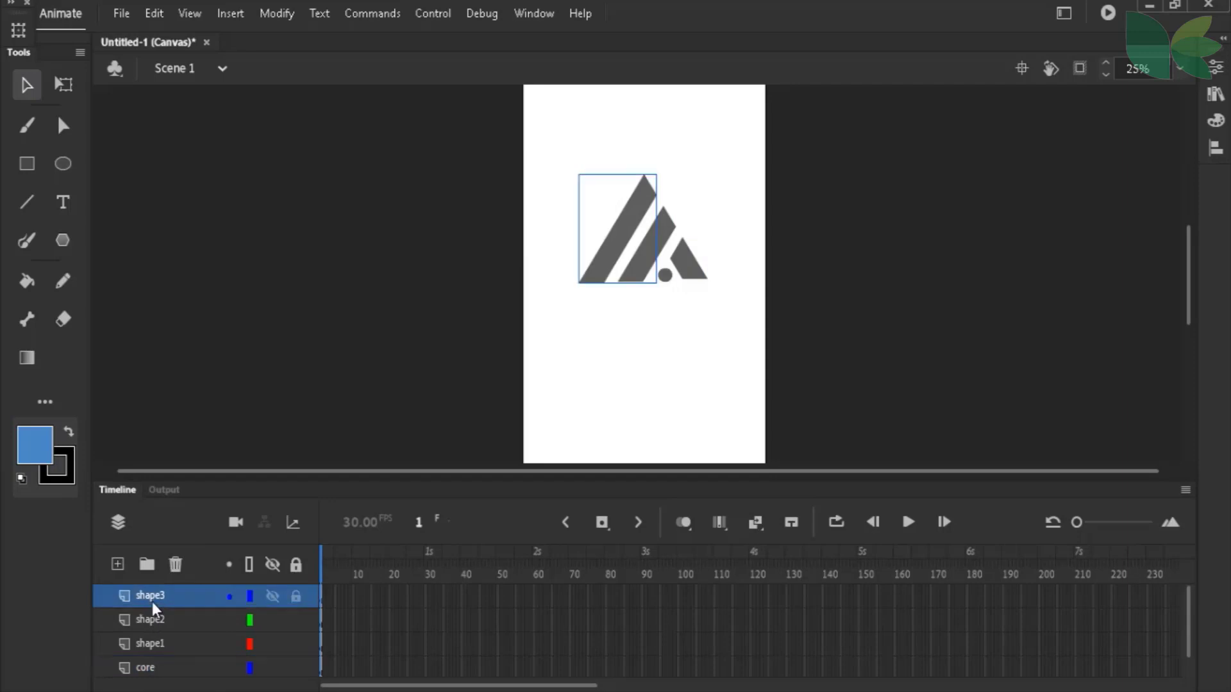
pyautogui.click(152, 685)
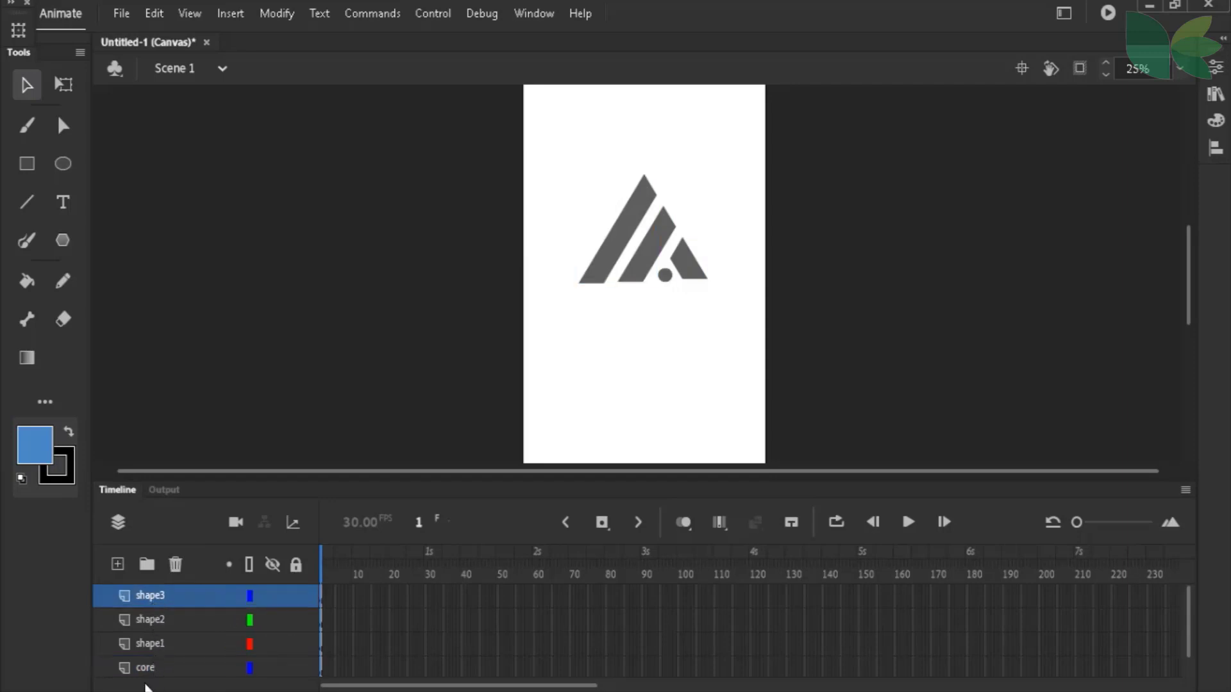
# Add a new layer above shape3 and name it "teks"
pyautogui.click(118, 567)
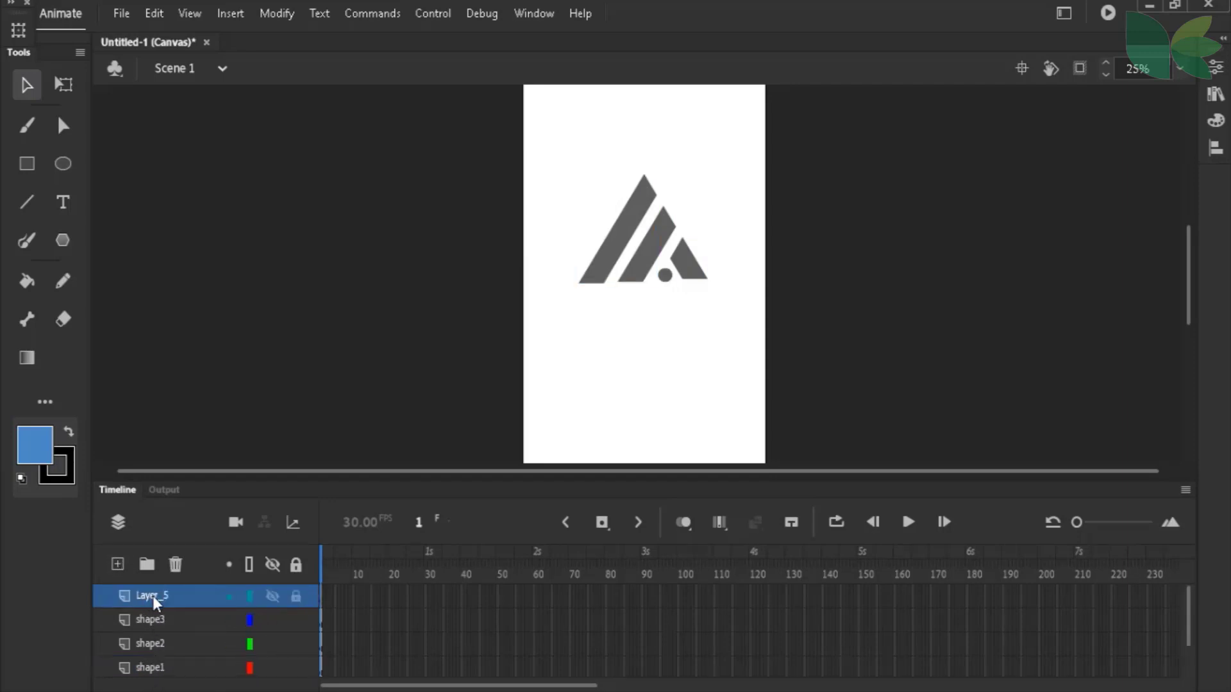
pyautogui.doubleClick(155, 597)
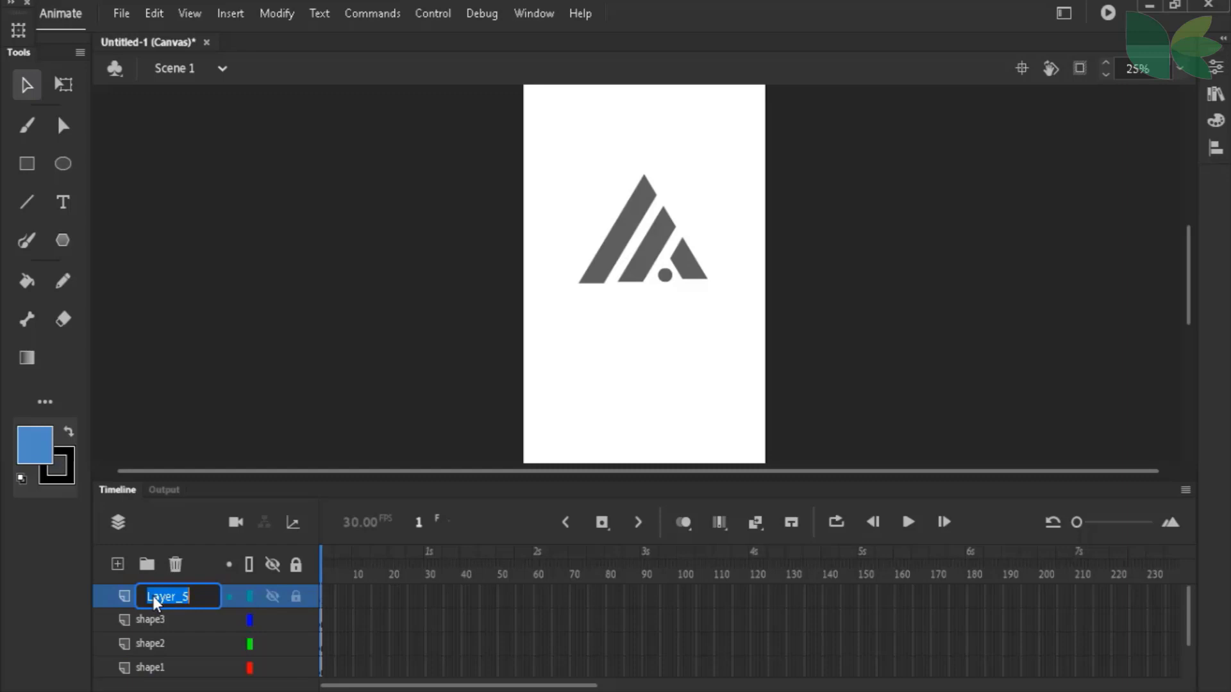
pyautogui.write('teks')
pyautogui.press('Return')
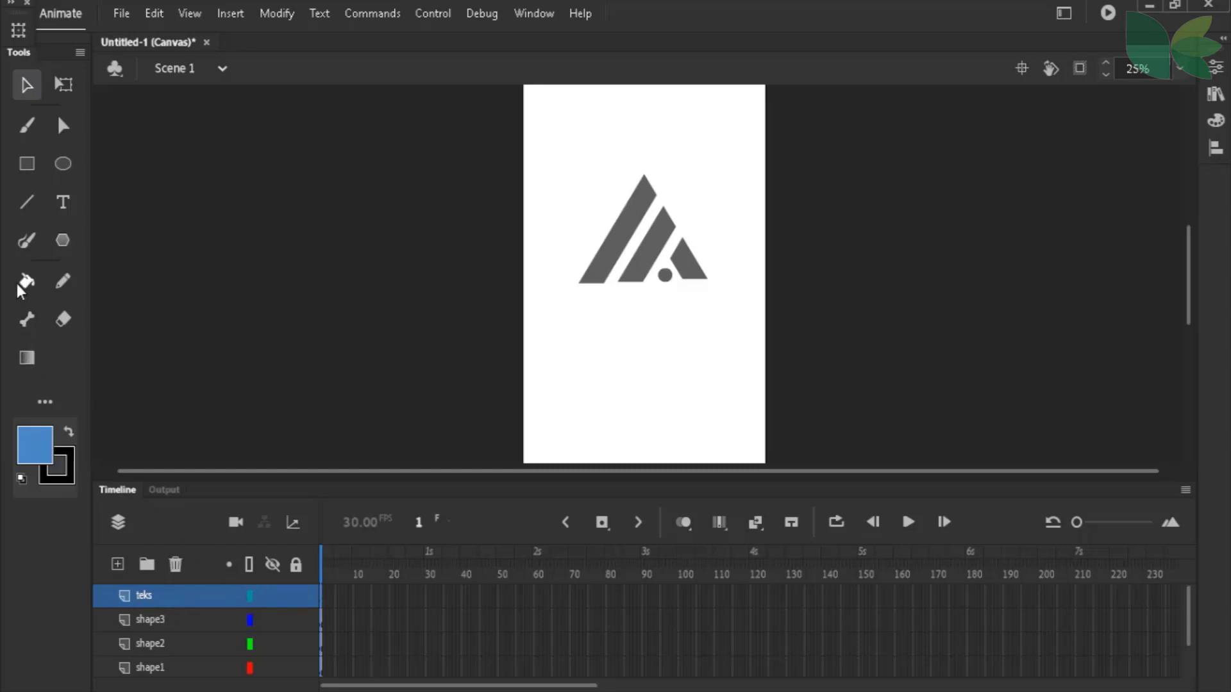
# Add the red text "PT. ADI KUSUMA" on the teks layer below the logo and move it fully within the stage
pyautogui.click(63, 212)
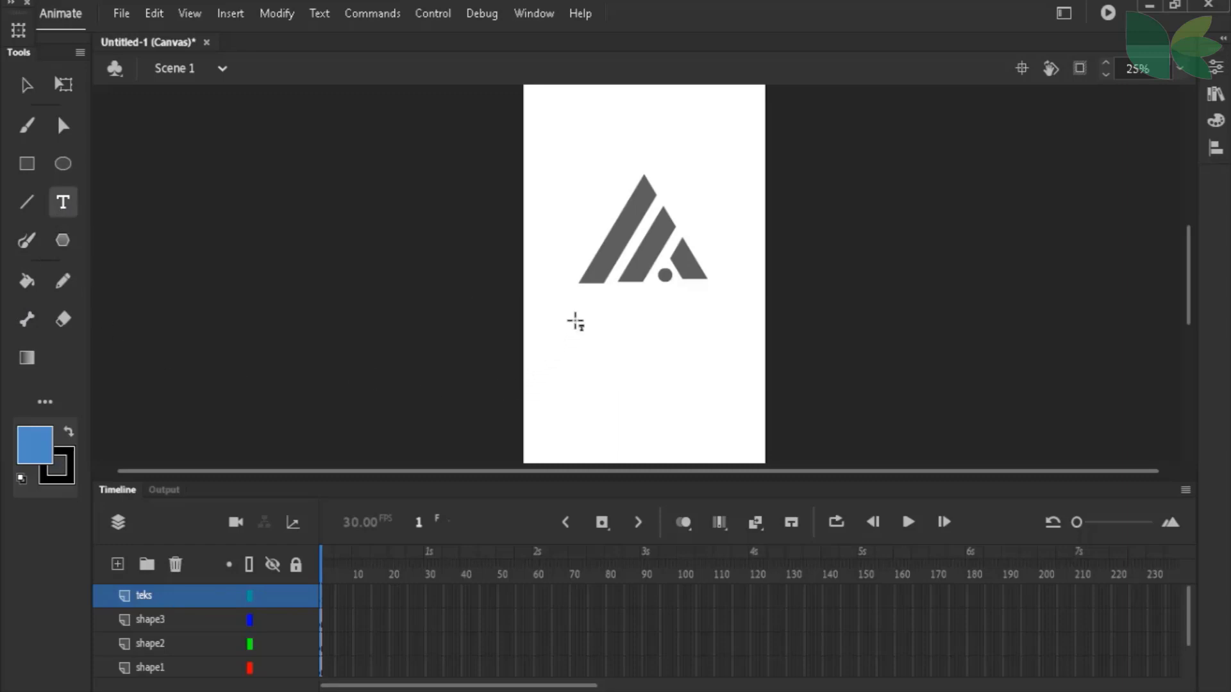
pyautogui.click(55, 443)
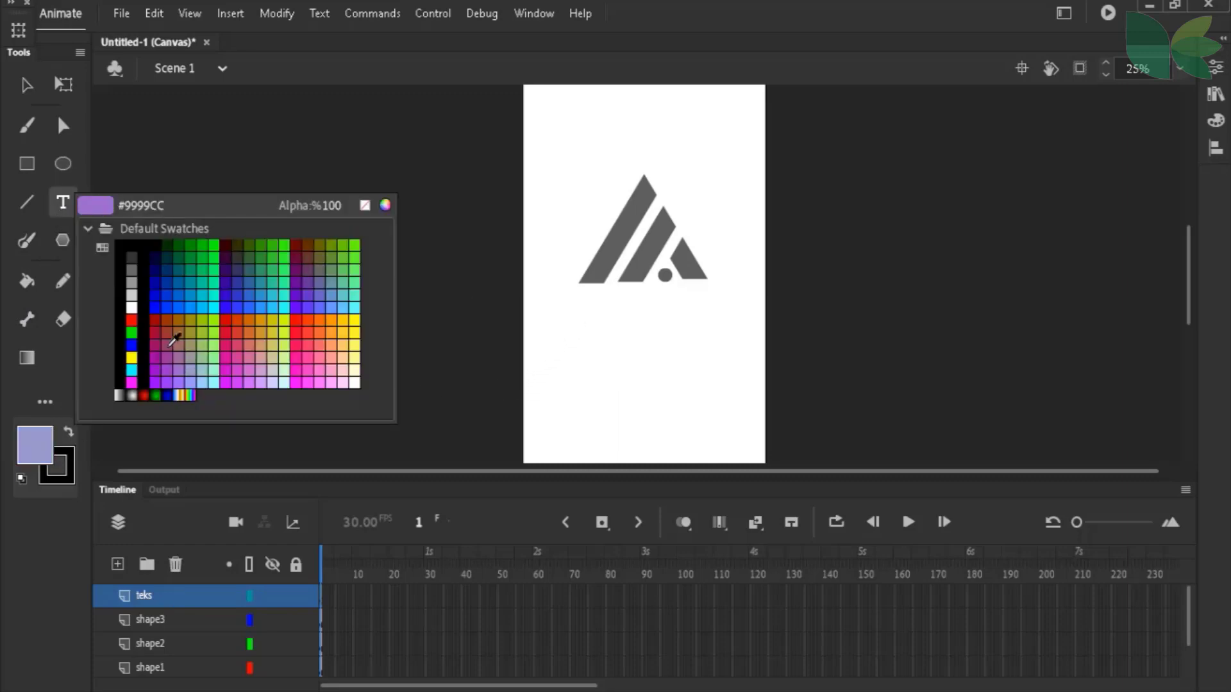
pyautogui.click(140, 308)
pyautogui.click(595, 320)
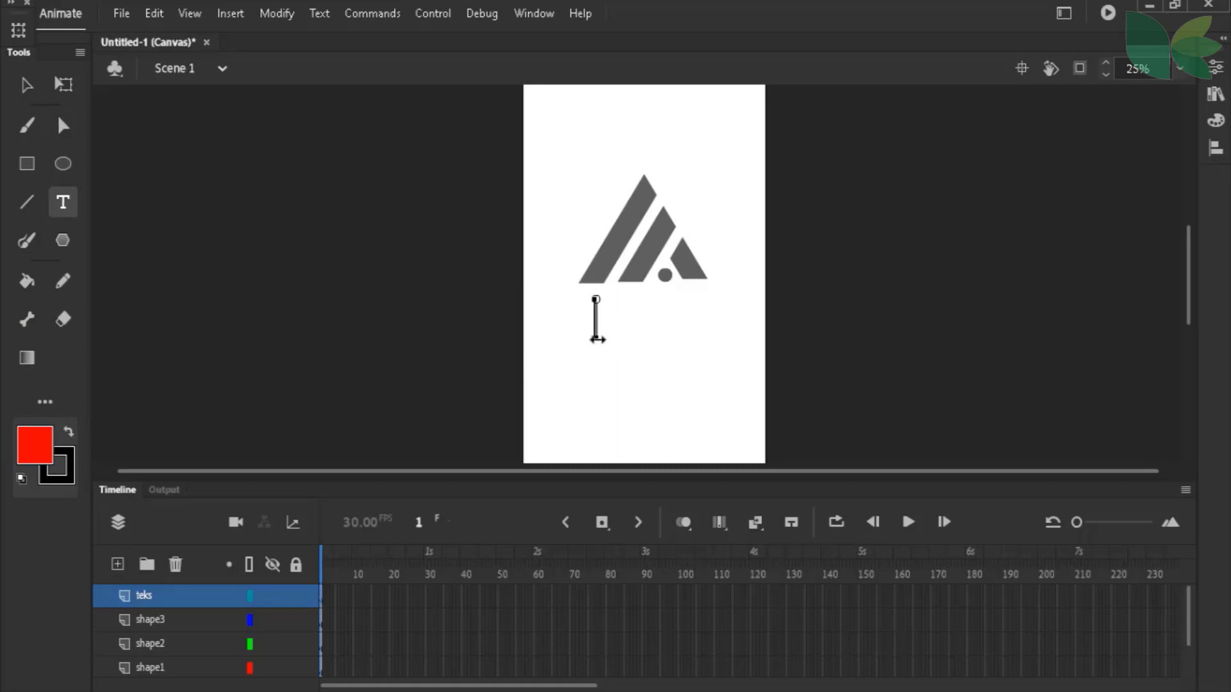
pyautogui.write('P')
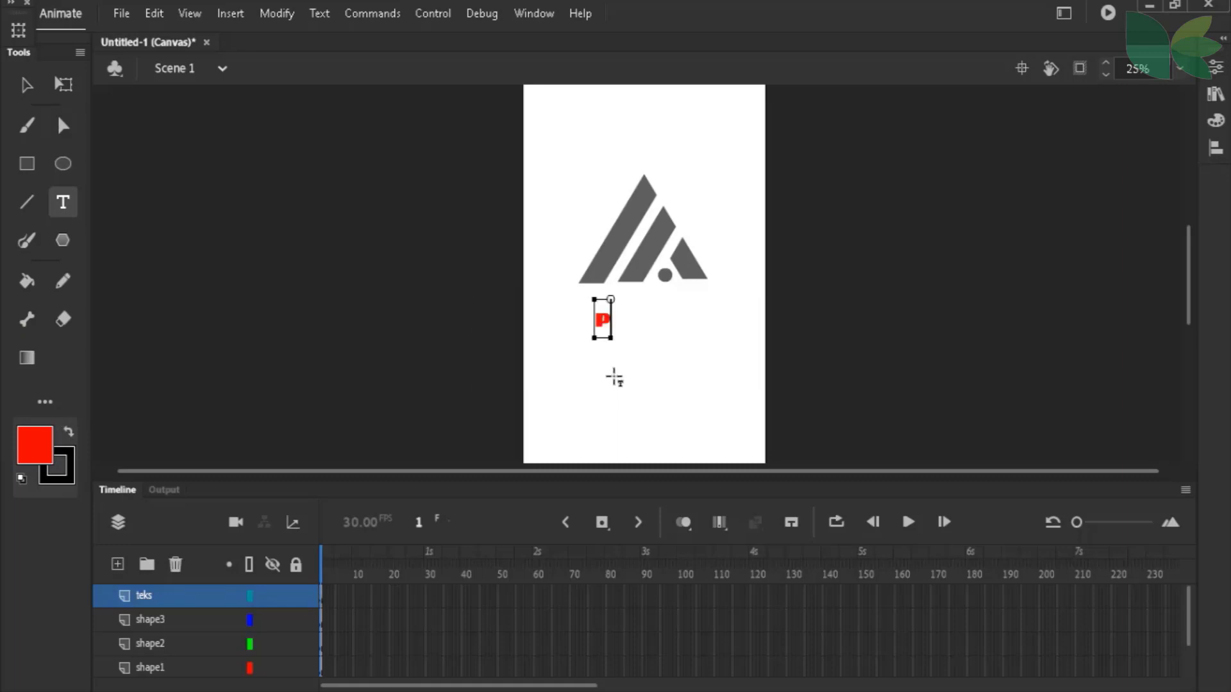
pyautogui.write('T.')
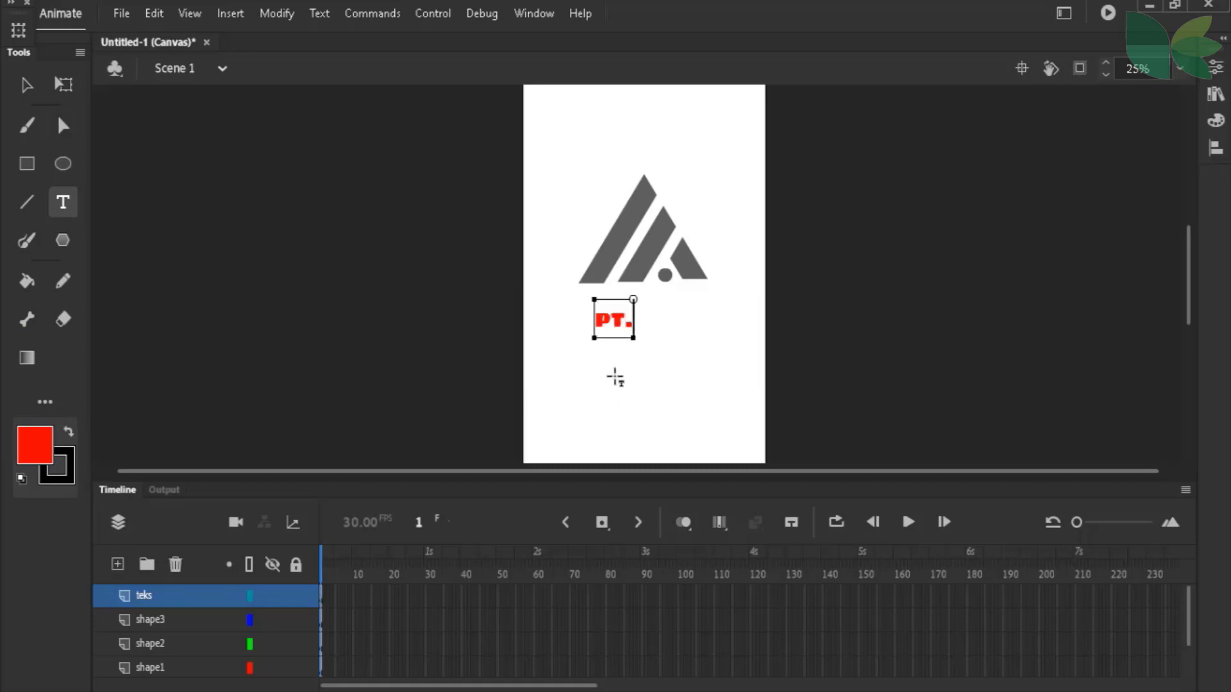
pyautogui.write(' ADI')
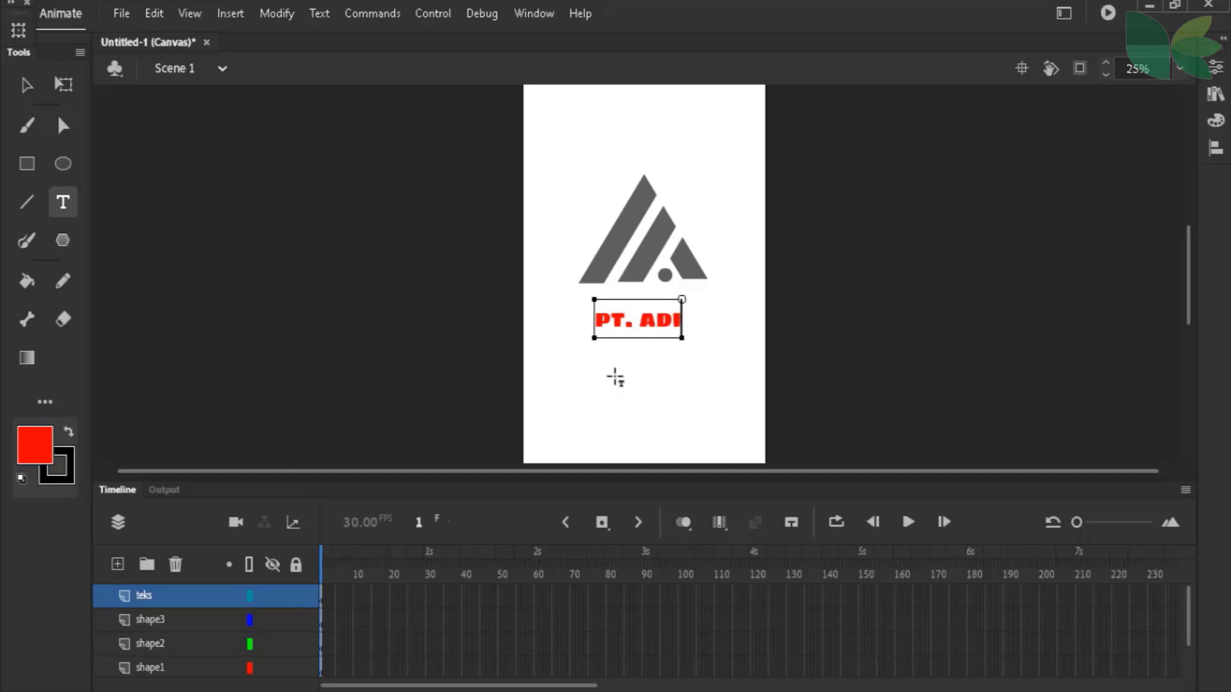
pyautogui.write(' KUSUMA')
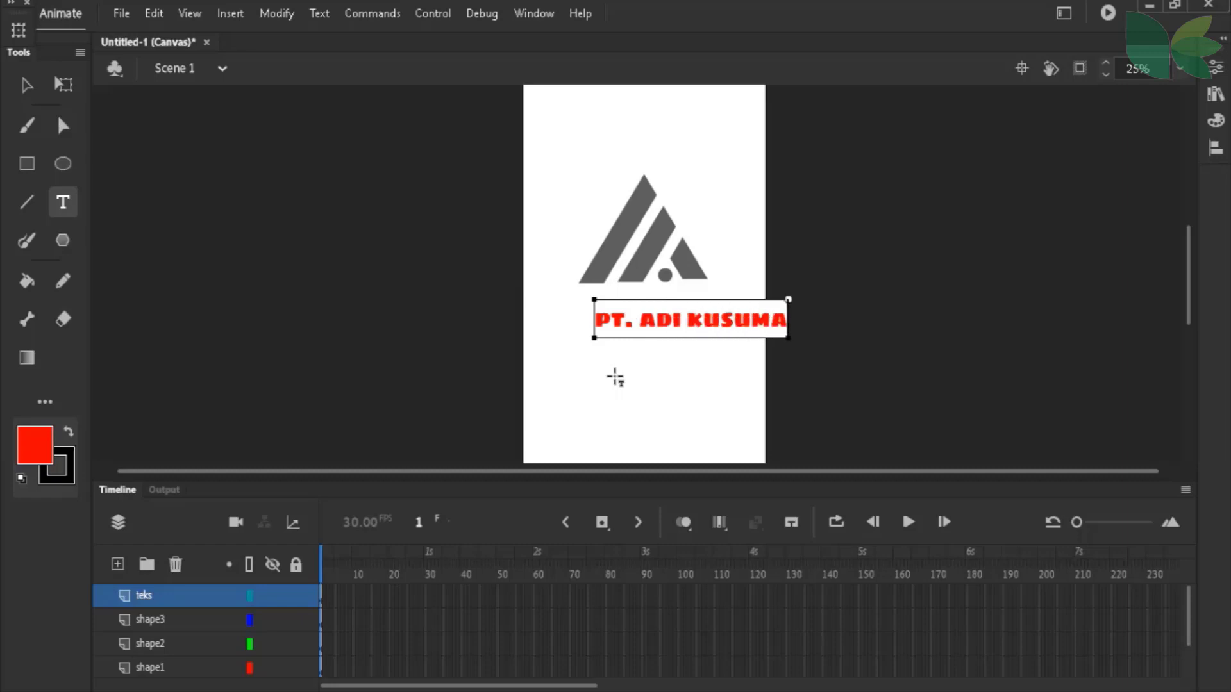
pyautogui.click(27, 84)
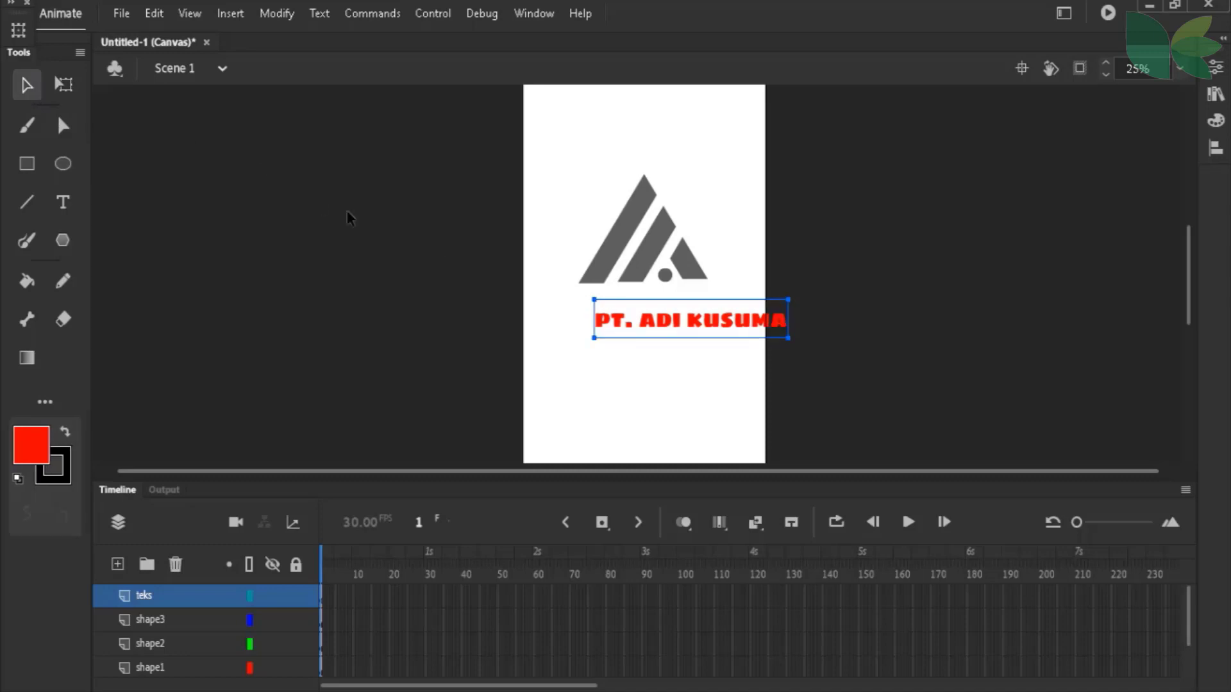
pyautogui.moveTo(721, 312); pyautogui.dragTo(681, 315)
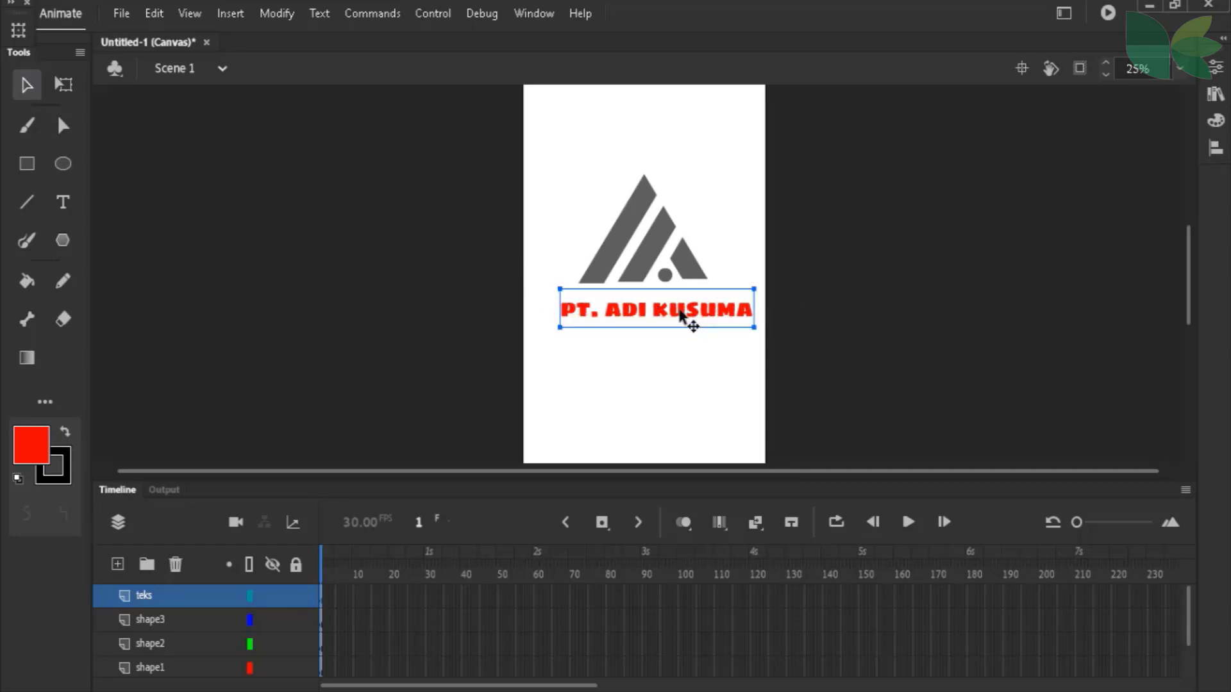
# Reduce the whole company text's font size, trying 80 pt and settling on 75 pt
pyautogui.doubleClick(681, 315)
pyautogui.tripleClick(705, 311)
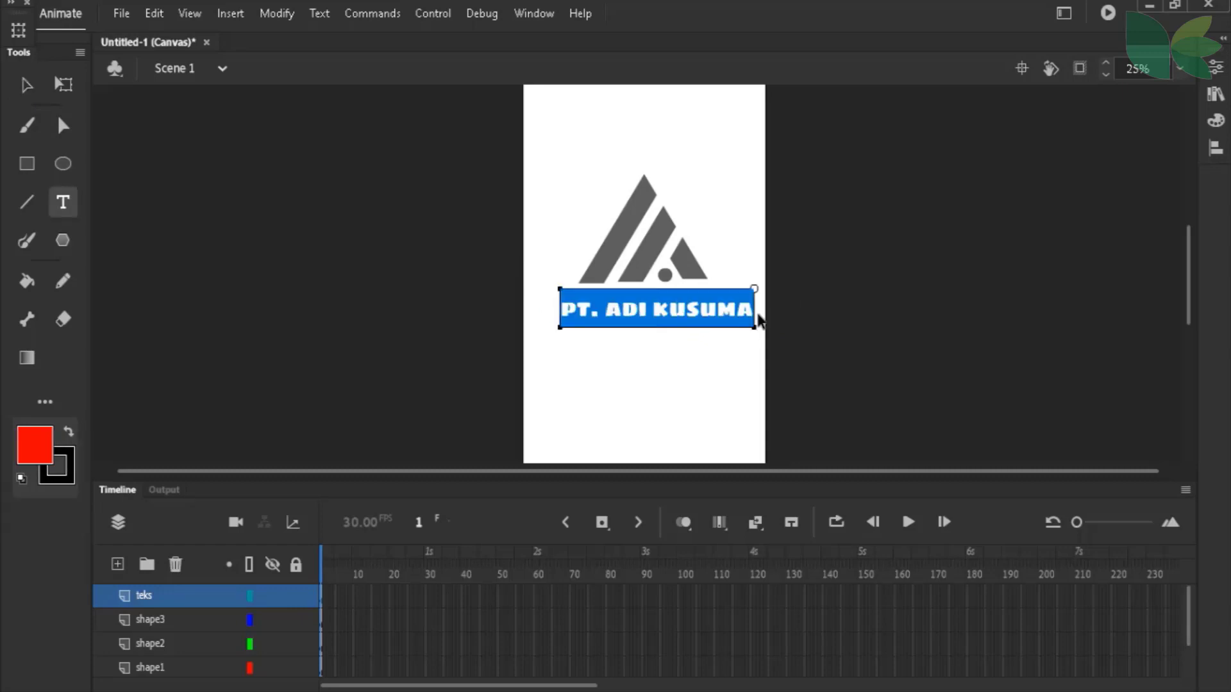
pyautogui.click(1216, 67)
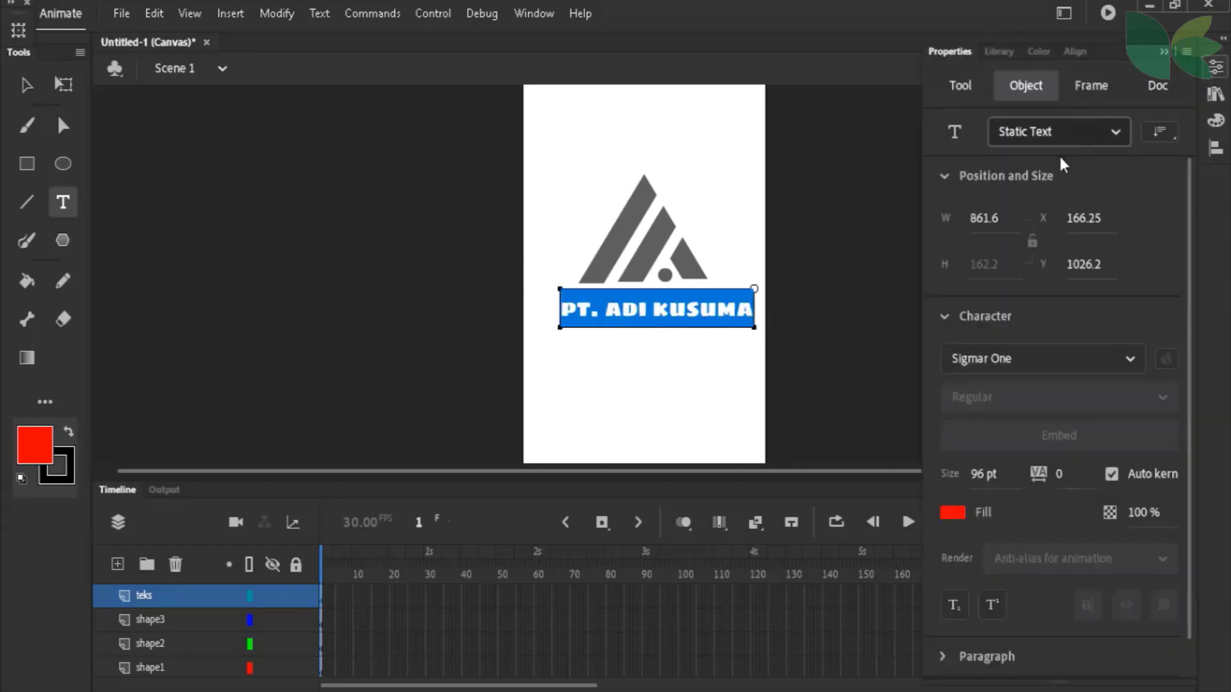
pyautogui.click(984, 475)
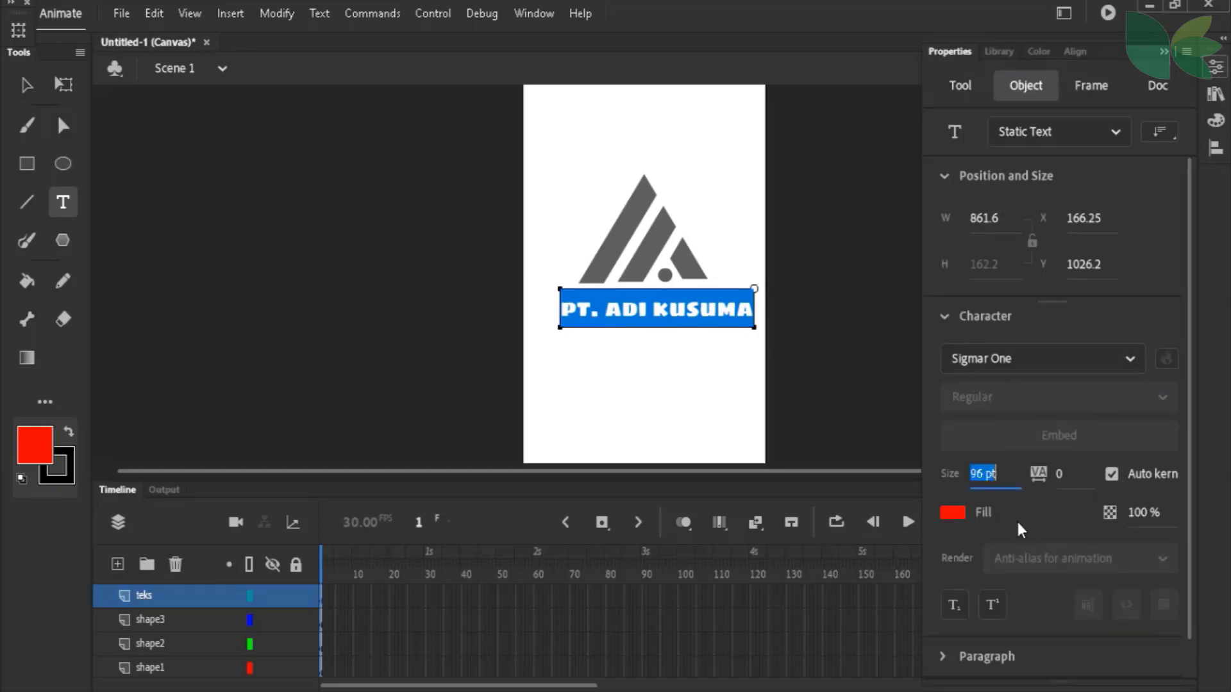
pyautogui.write('80')
pyautogui.press('Return')
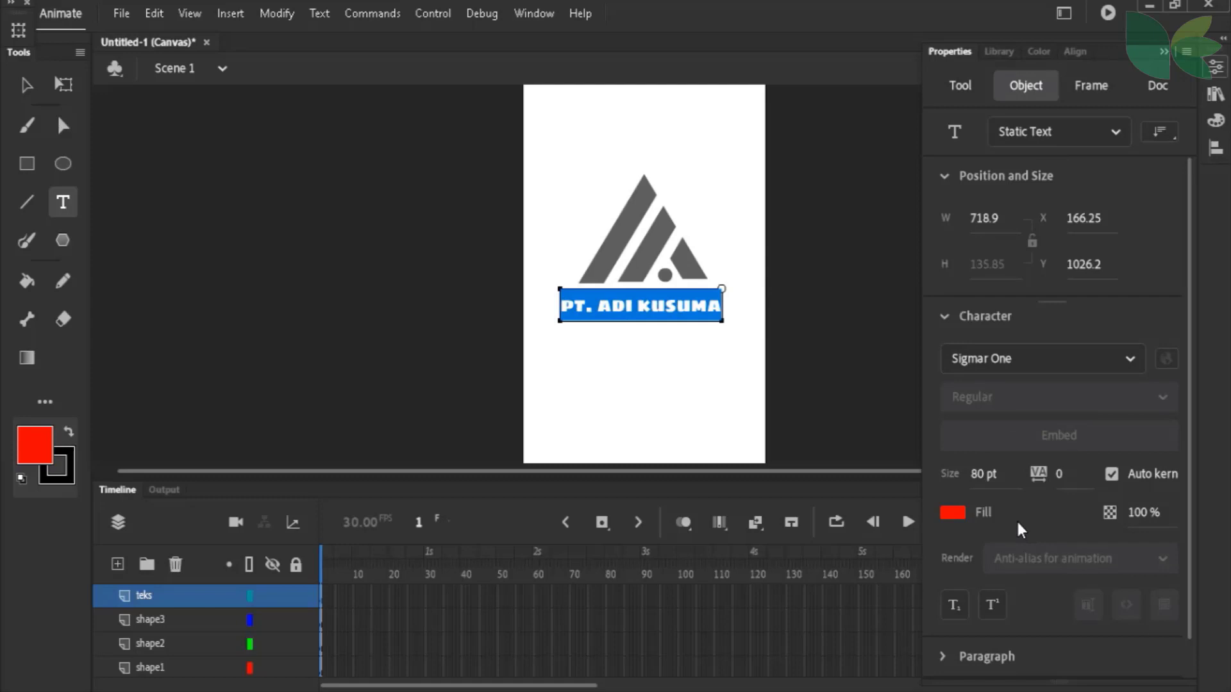
pyautogui.click(995, 486)
pyautogui.write('75')
pyautogui.press('Return')
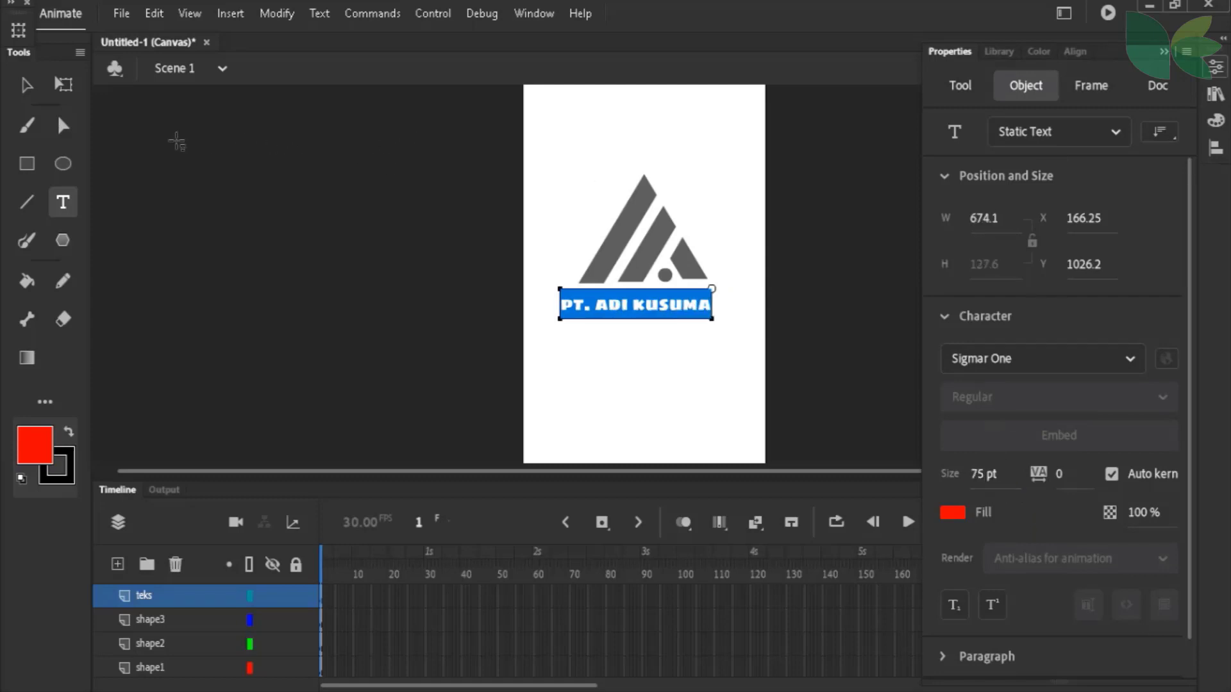
# Move the resized company text so it is horizontally centred beneath the logo, and deselect it
pyautogui.click(27, 84)
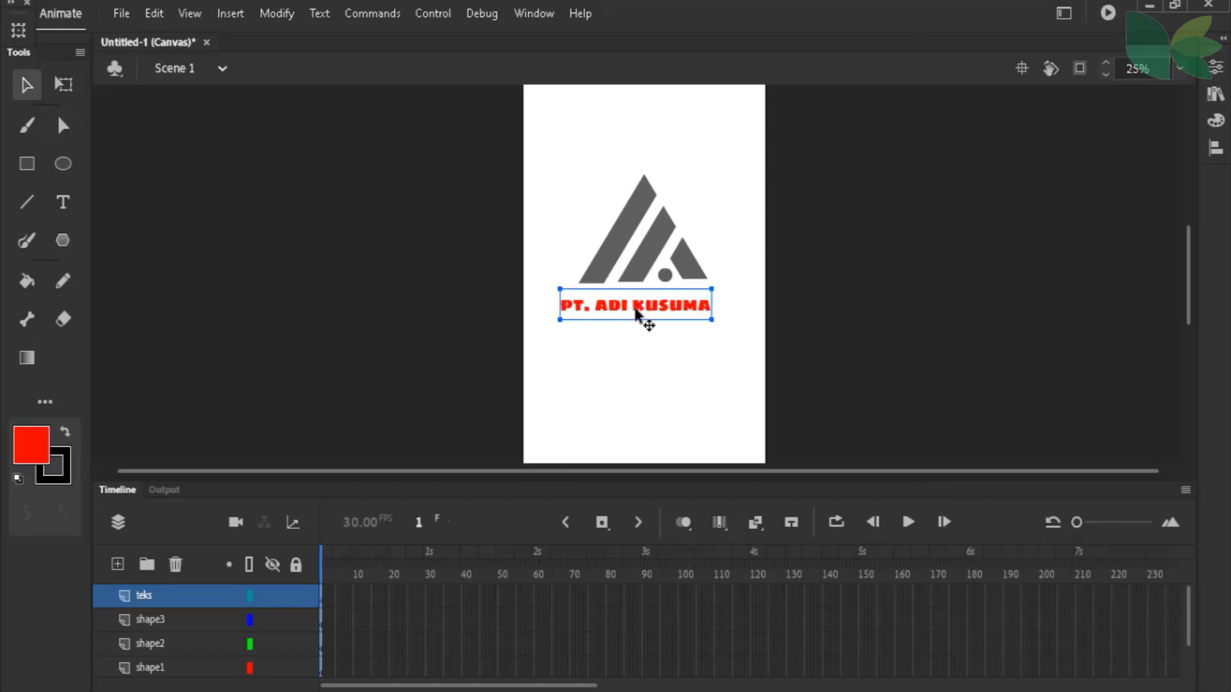
pyautogui.moveTo(635, 317); pyautogui.dragTo(645, 318)
pyautogui.click(789, 328)
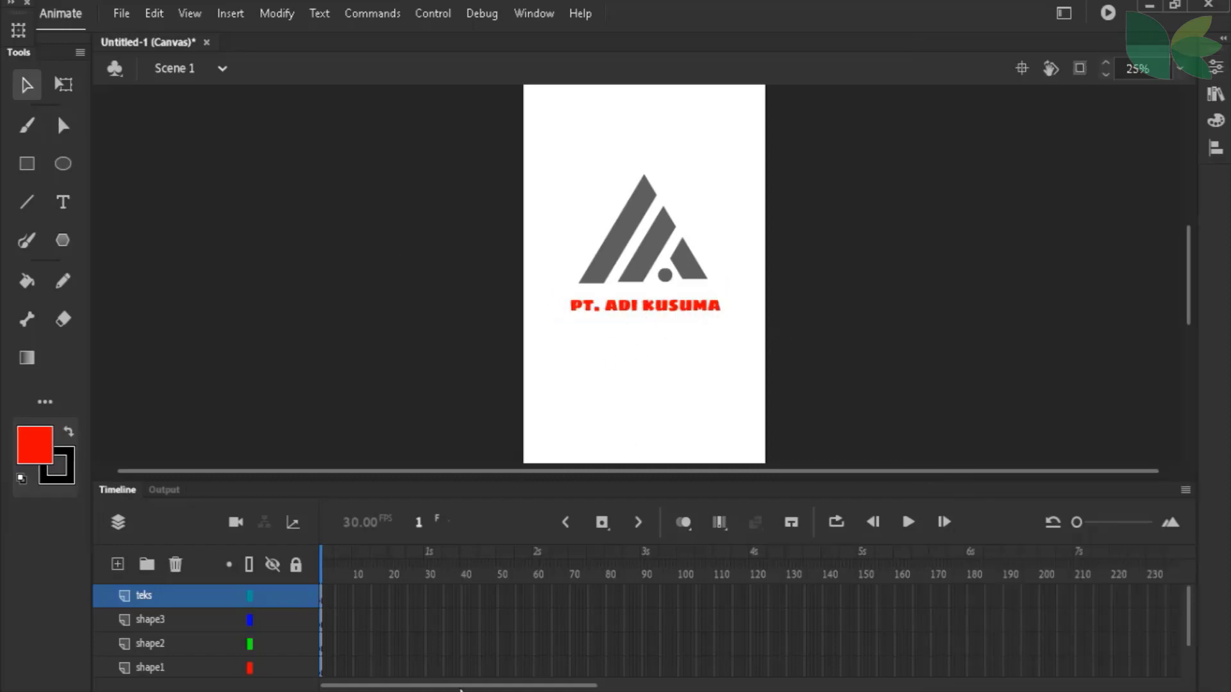
# Enlarge the frames in the timeline and hide the teks layer
pyautogui.scroll(-2, 342, 655)
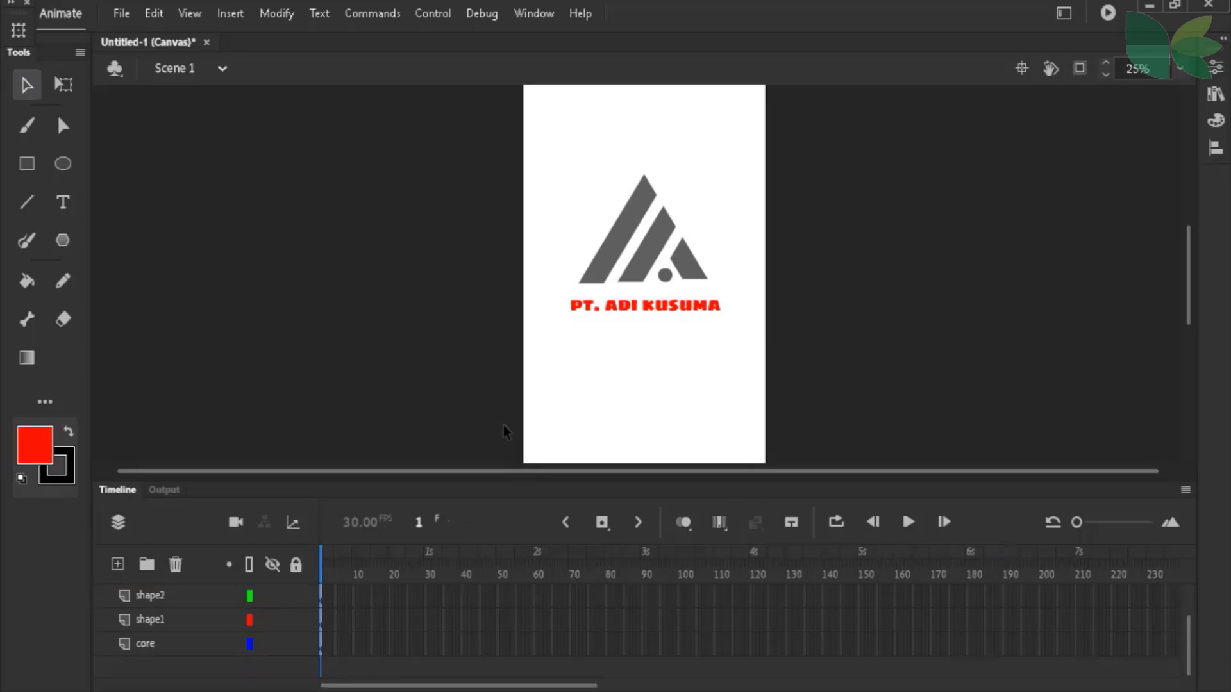
pyautogui.moveTo(1085, 518); pyautogui.dragTo(1103, 524)
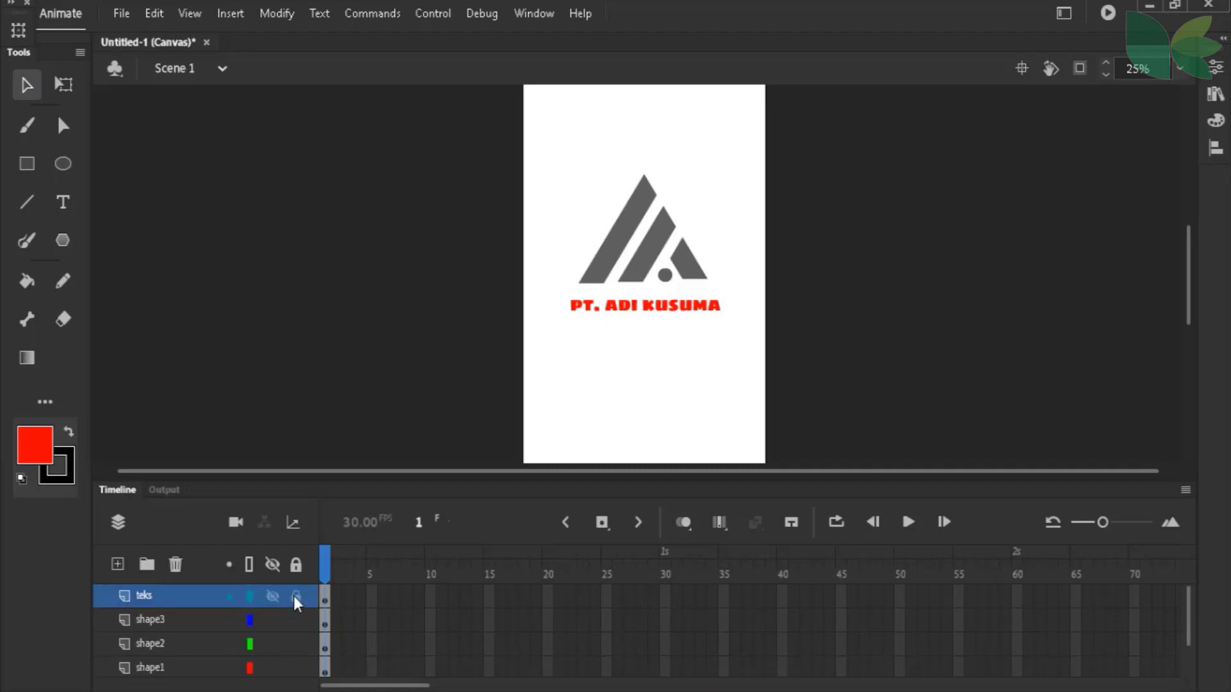
pyautogui.click(271, 596)
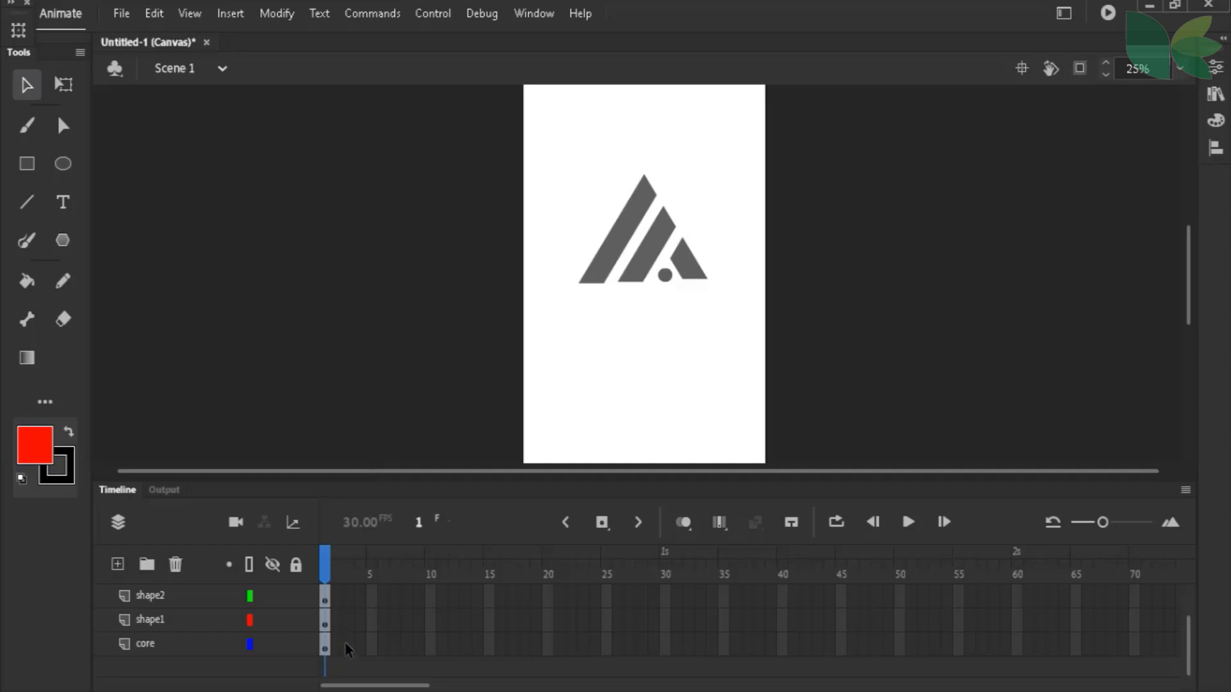
# Create classic tweens from frame 1 on the core and shape1 layers, converting their contents to symbols
pyautogui.rightClick(328, 645)
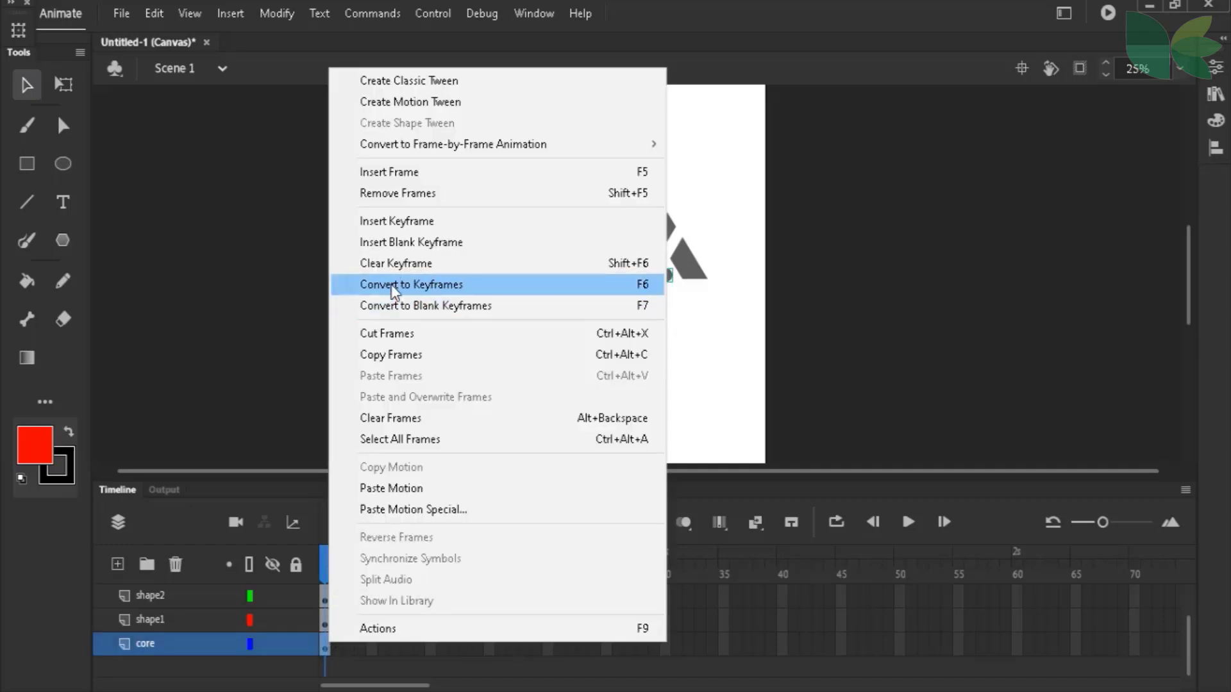
pyautogui.click(463, 82)
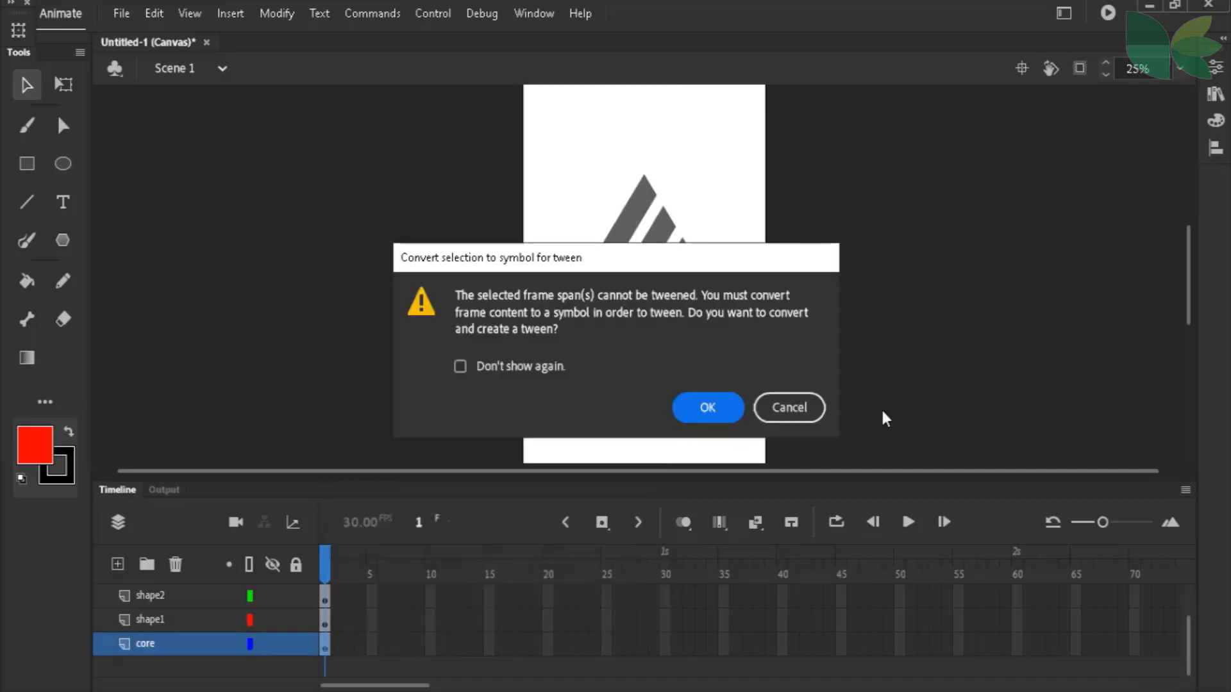
pyautogui.click(708, 407)
pyautogui.click(330, 619)
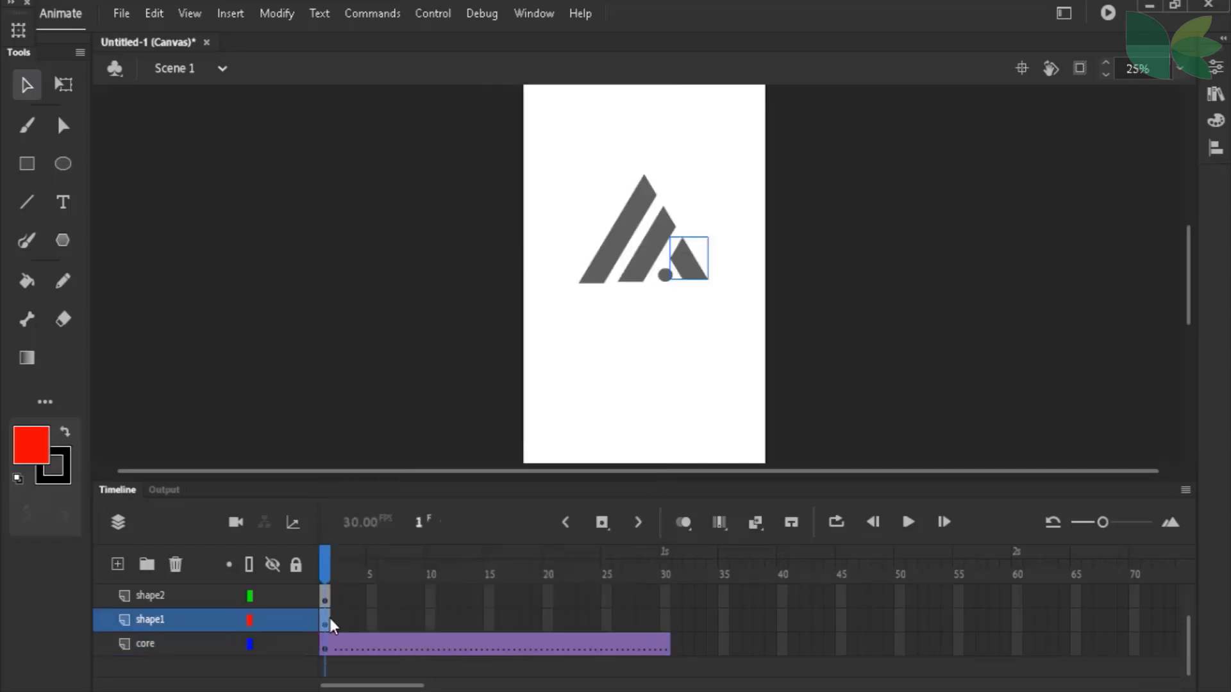
pyautogui.rightClick(330, 618)
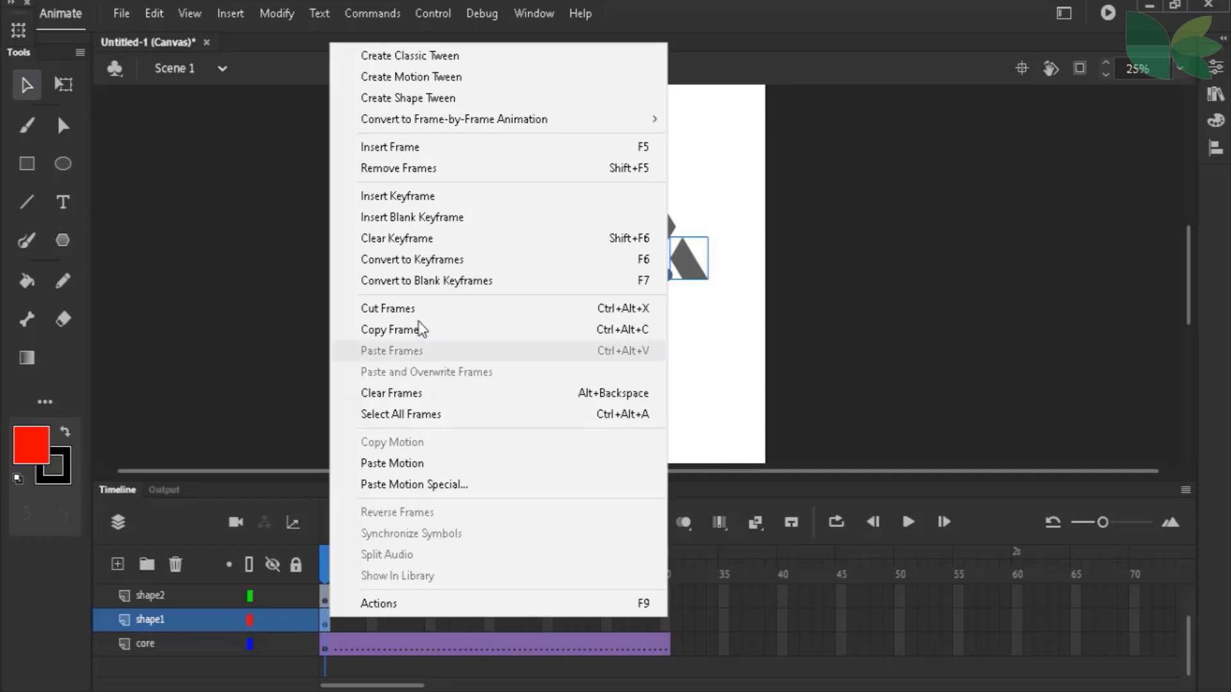
pyautogui.click(513, 60)
pyautogui.click(699, 405)
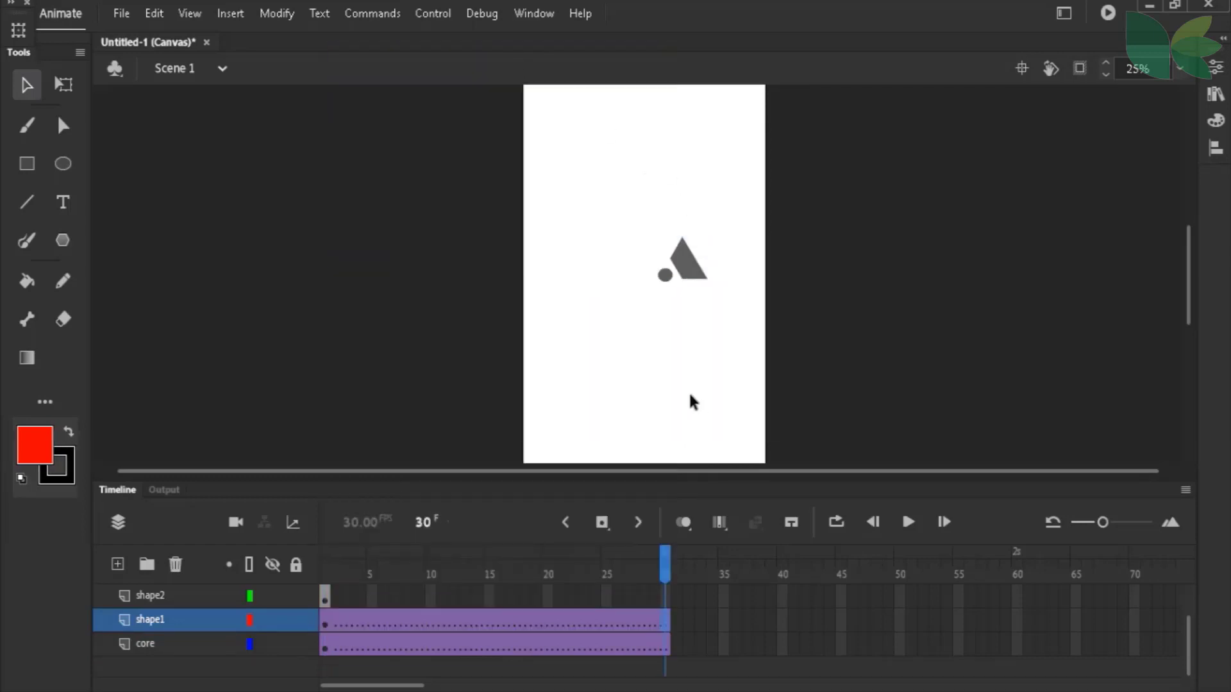
# Create classic tweens from frame 1 on the shape2 and shape3 layers, converting their contents to symbols
pyautogui.click(326, 597)
pyautogui.rightClick(325, 598)
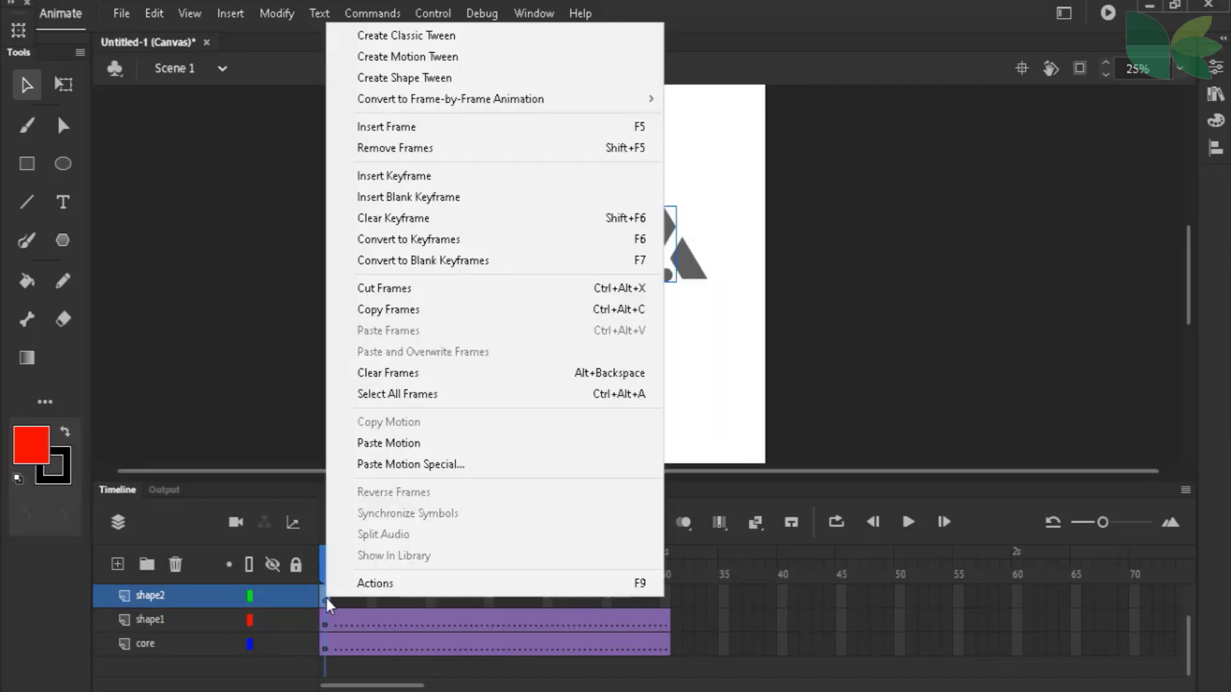
pyautogui.click(406, 37)
pyautogui.click(728, 415)
pyautogui.scroll(2, 353, 595)
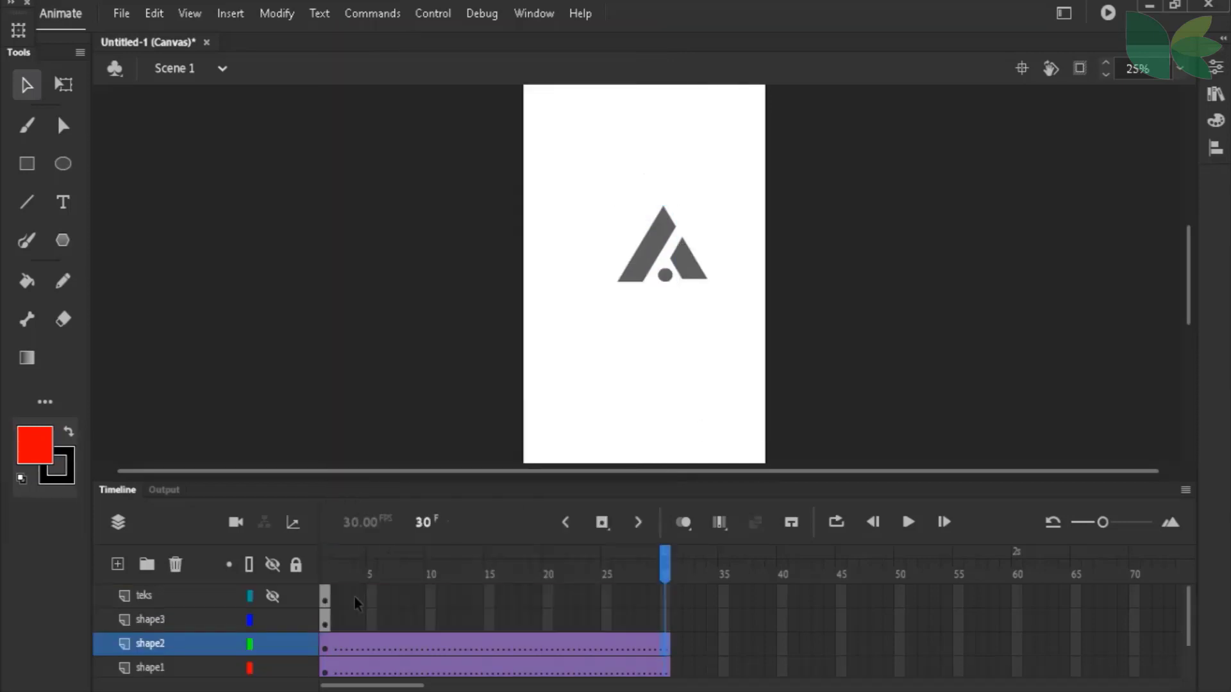
pyautogui.click(325, 619)
pyautogui.rightClick(324, 618)
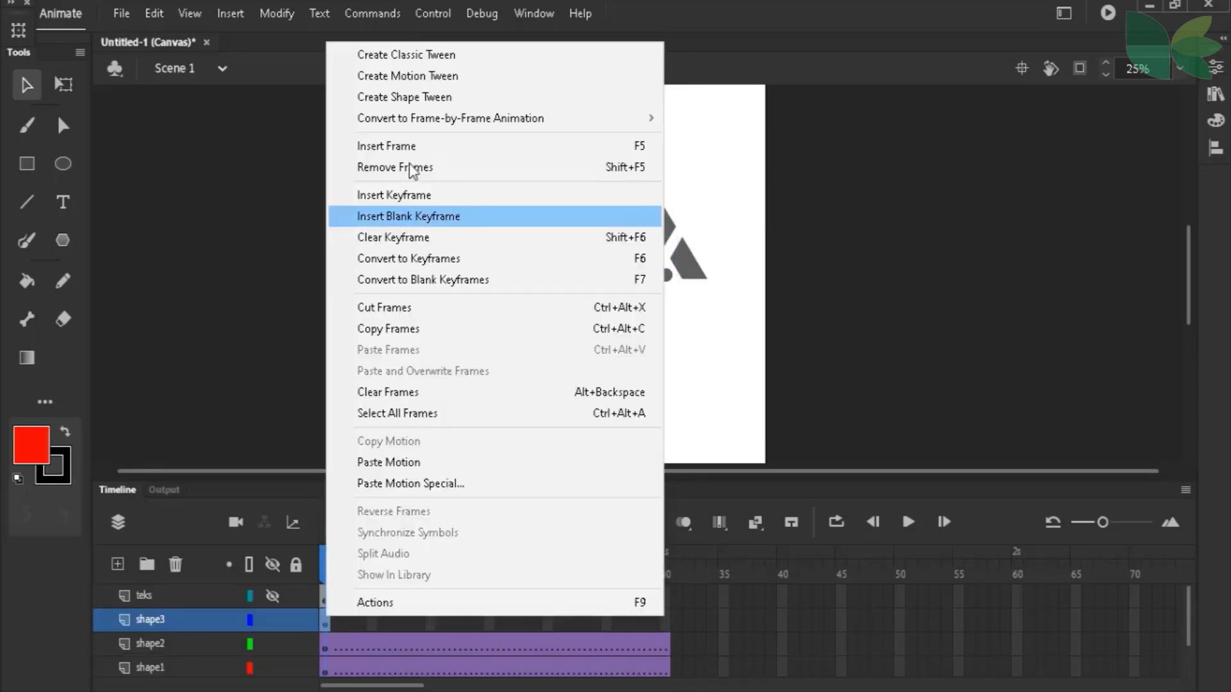
pyautogui.click(447, 61)
pyautogui.click(705, 408)
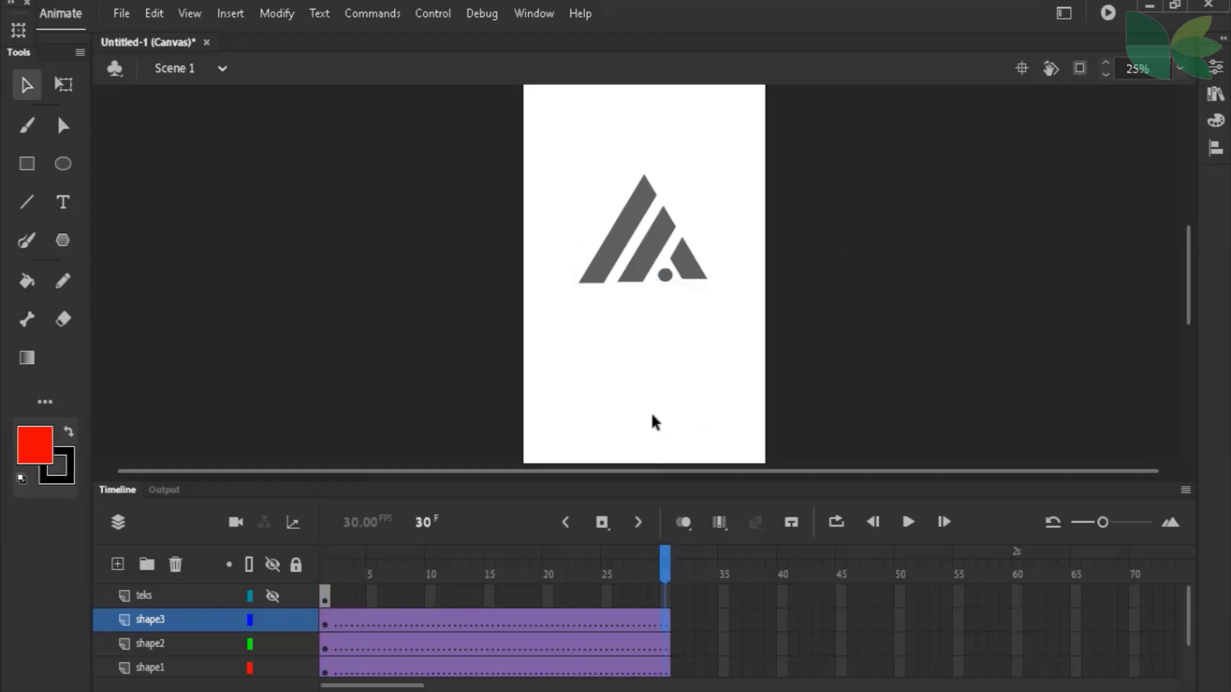
# Create a classic tween from frame 1 on the hidden teks layer
pyautogui.click(324, 600)
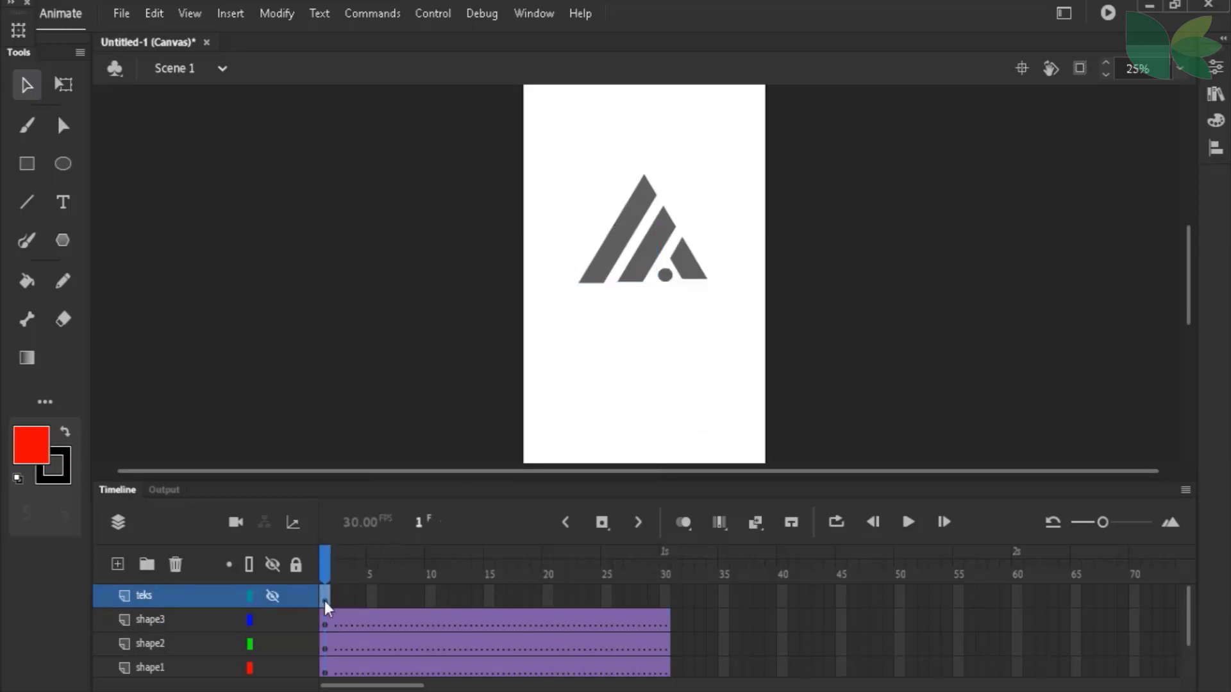
pyautogui.rightClick(325, 602)
pyautogui.click(482, 39)
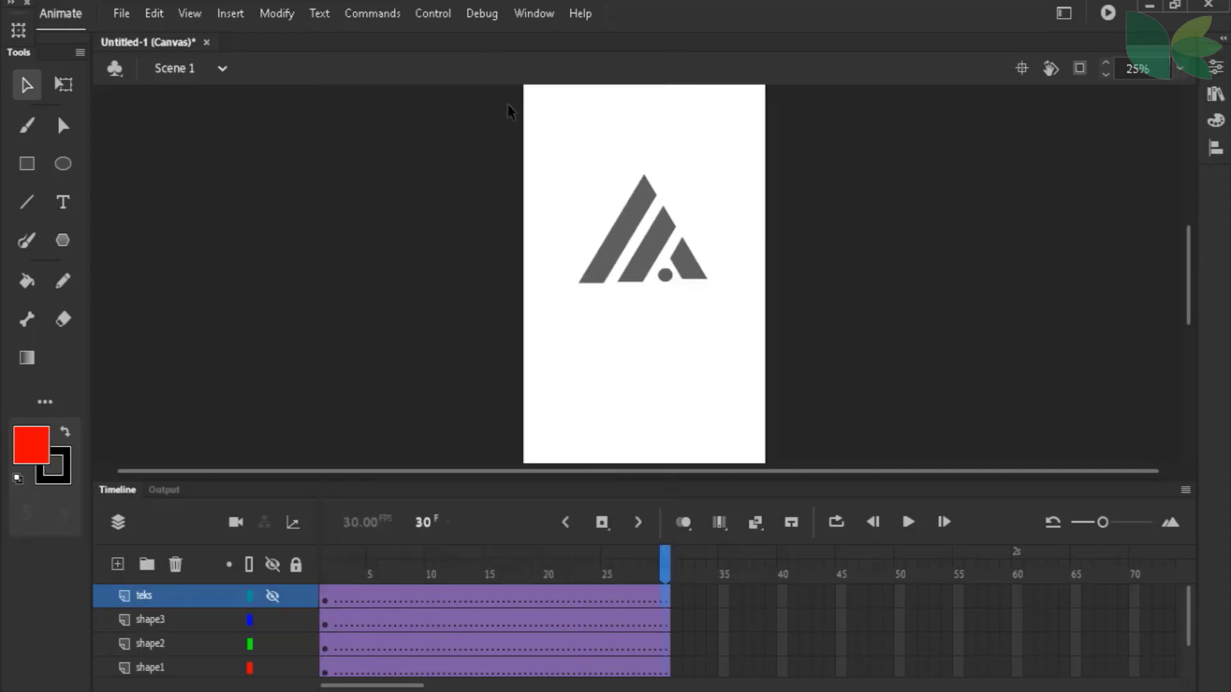
# Insert keyframes at frame 150 on the core and shape1 layers
pyautogui.scroll(-2, 637, 595)
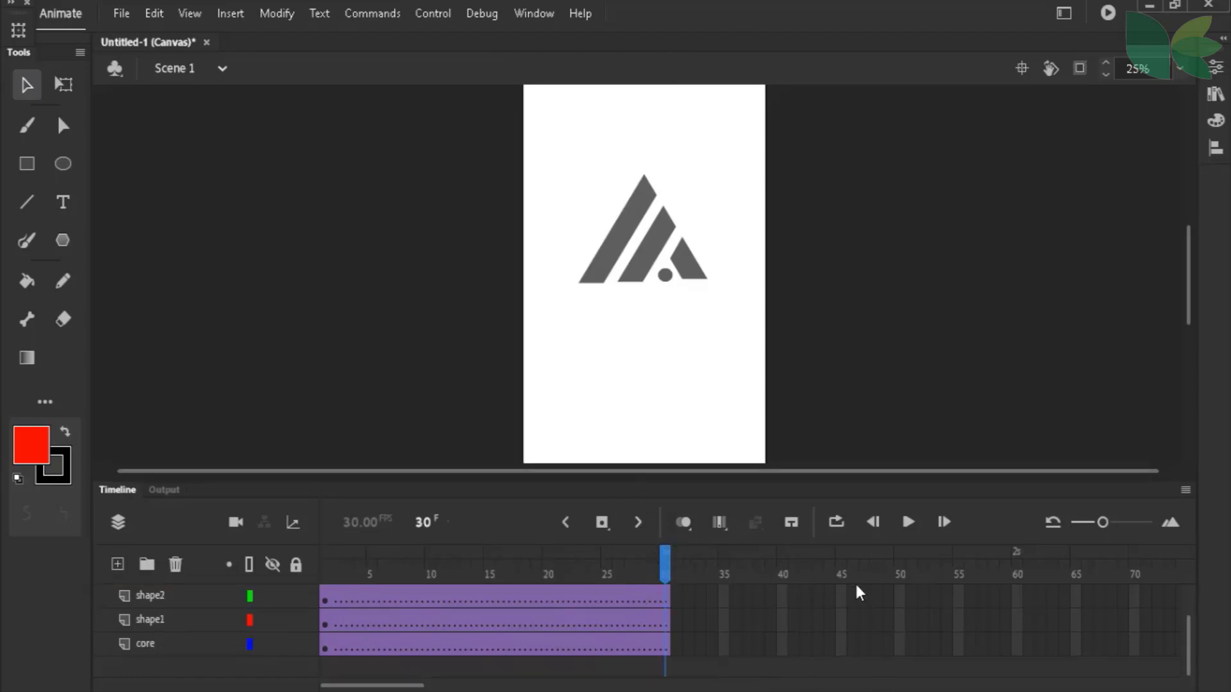
pyautogui.moveTo(418, 687); pyautogui.dragTo(549, 687)
pyautogui.rightClick(1005, 645)
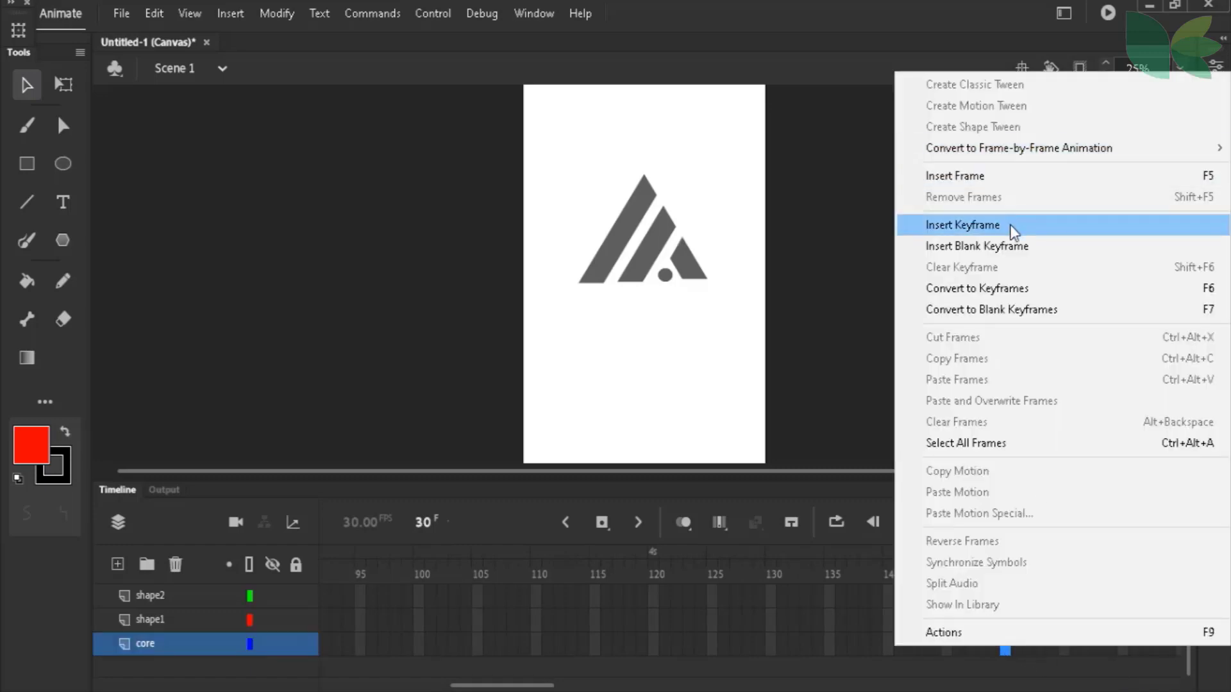
pyautogui.click(1010, 226)
pyautogui.click(1004, 620)
pyautogui.rightClick(1004, 620)
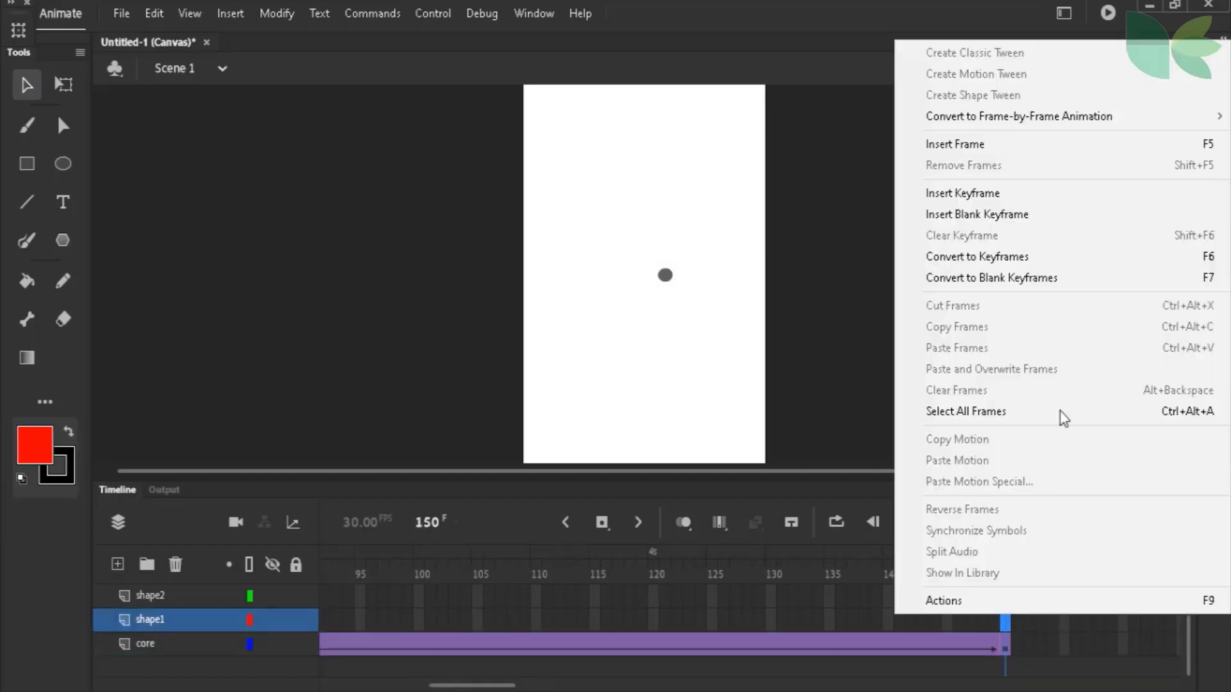
pyautogui.click(1009, 194)
# Insert a keyframe at frame 150 on the shape2 layer
pyautogui.click(1010, 603)
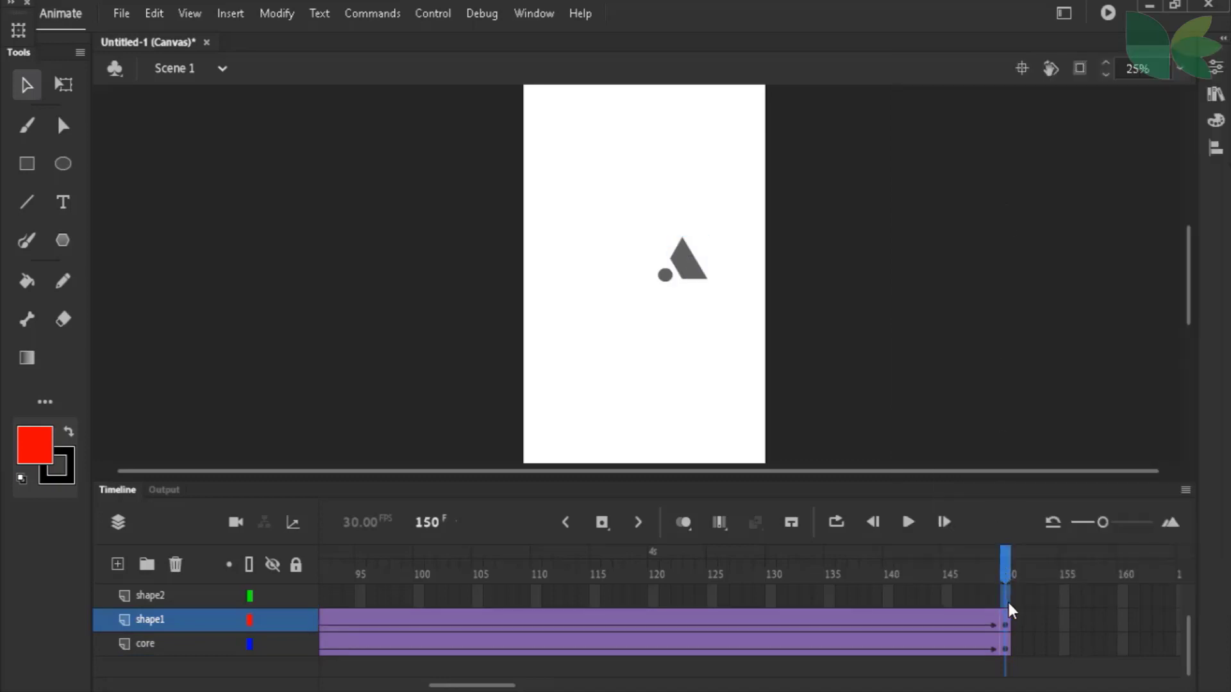
pyautogui.rightClick(1010, 603)
pyautogui.click(1015, 180)
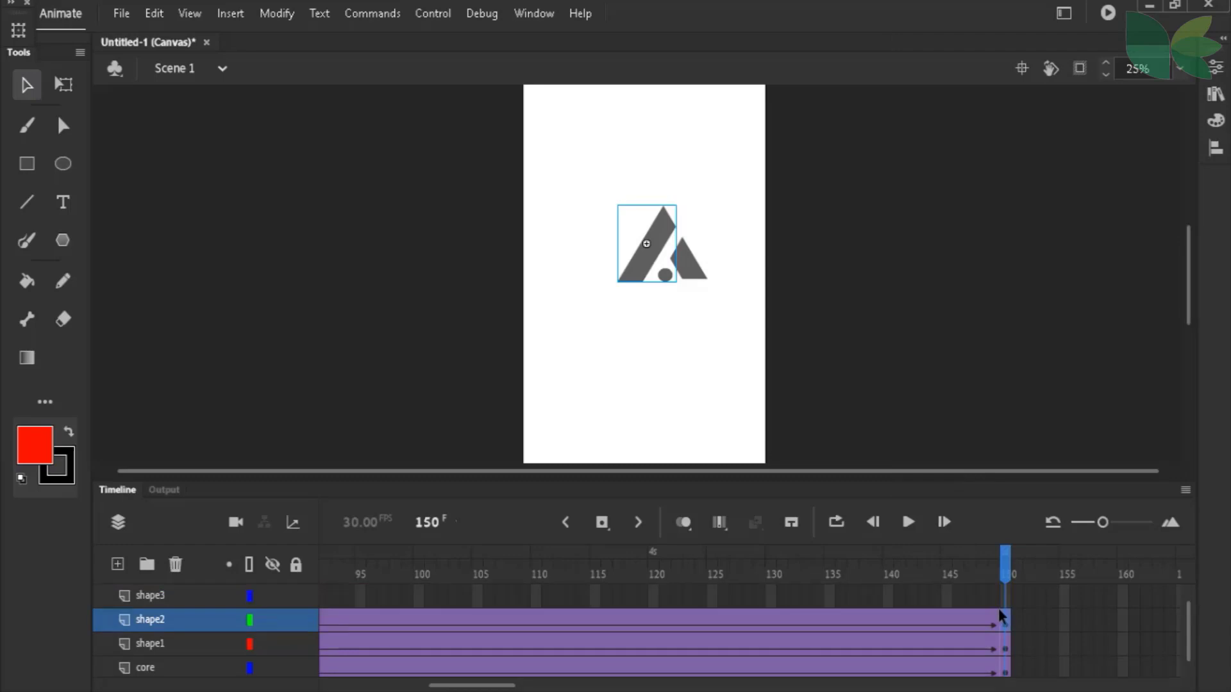
# Insert a keyframe at frame 150 on the shape3 layer
pyautogui.click(1012, 596)
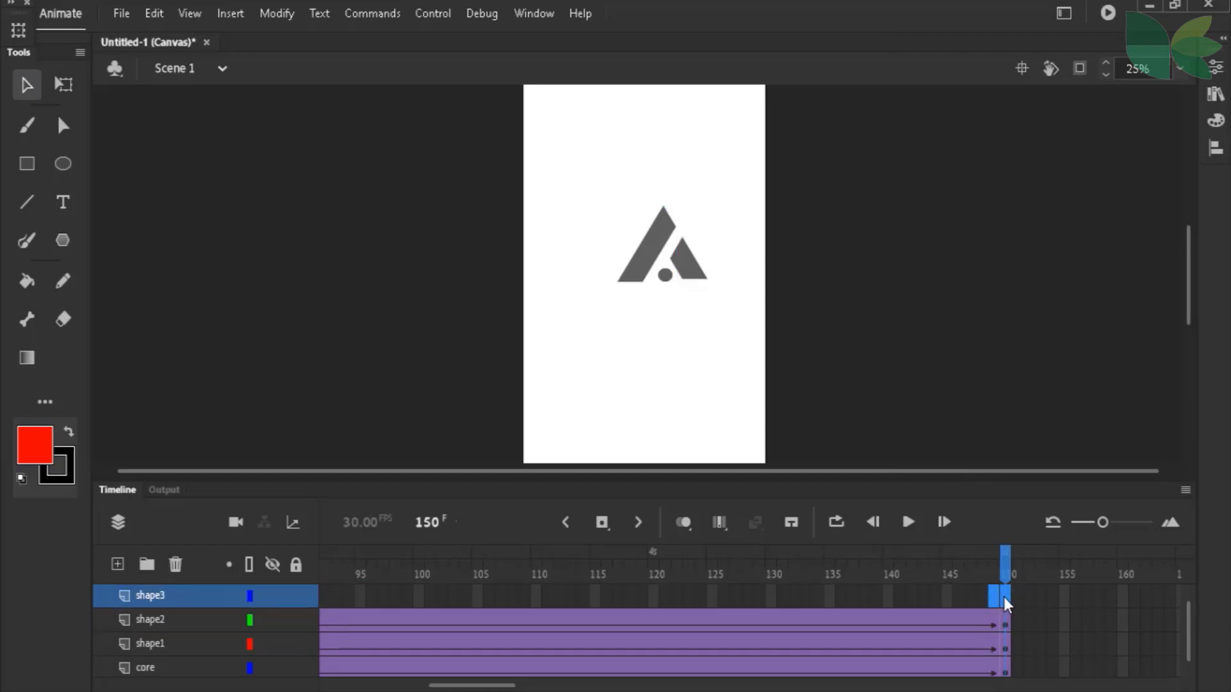
pyautogui.rightClick(1005, 598)
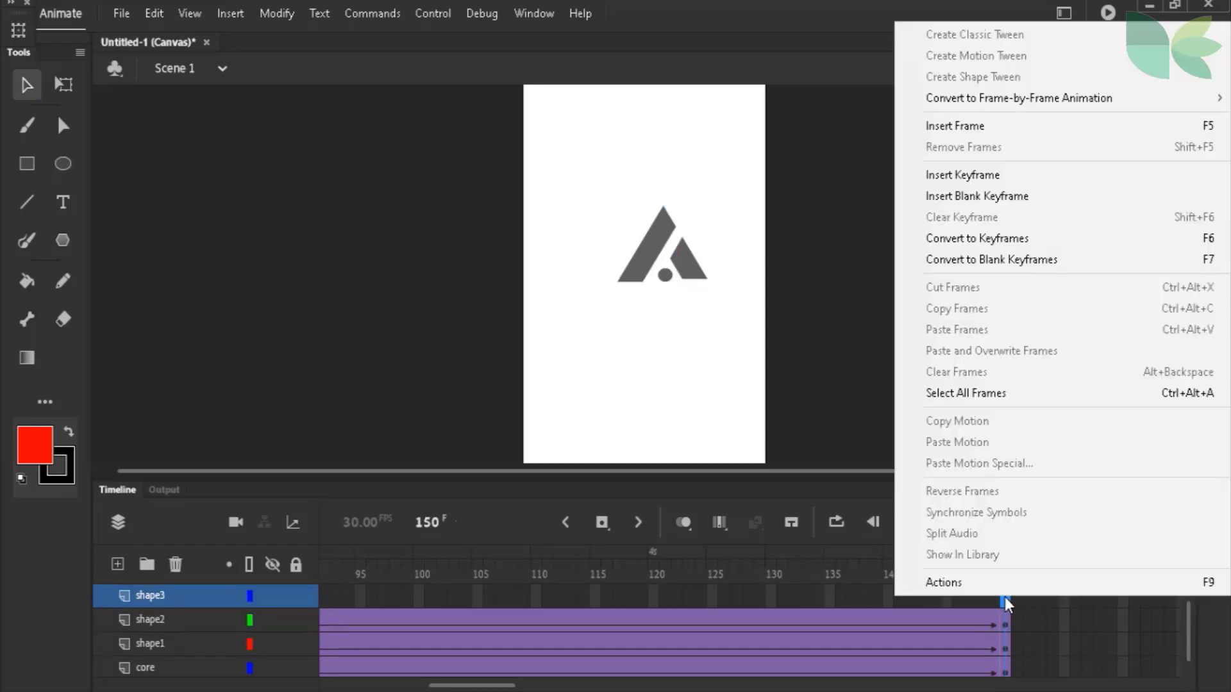
pyautogui.click(994, 170)
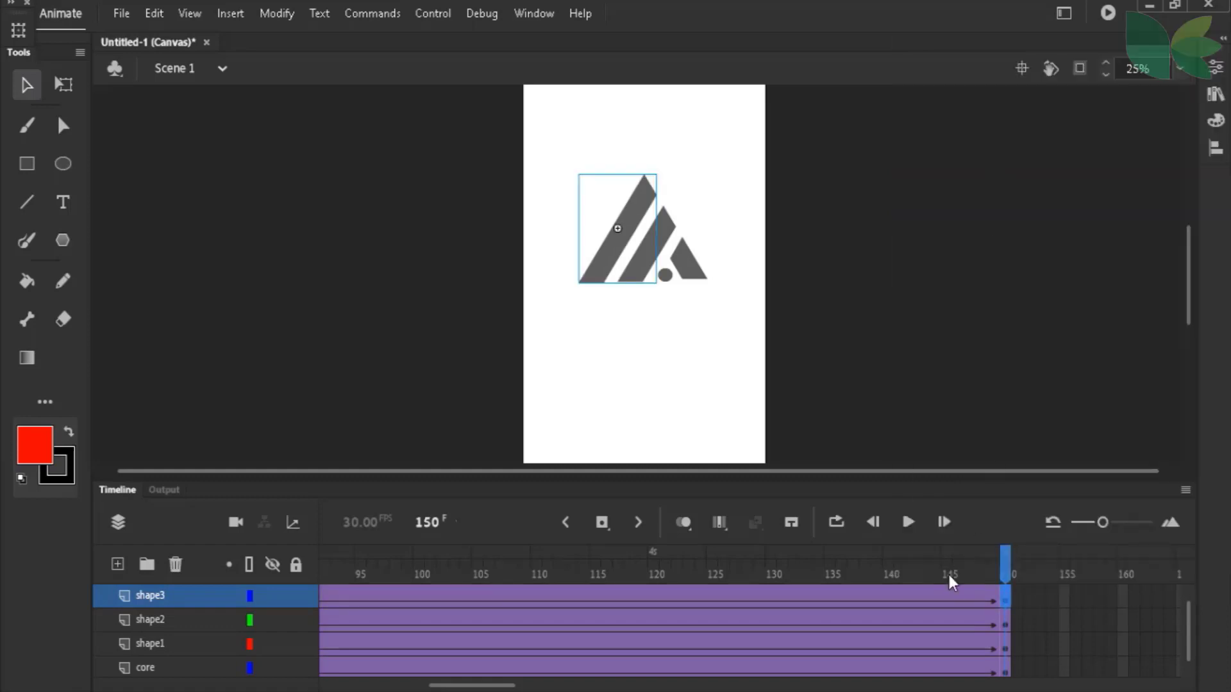
# At frame 1, enlarge the core circle to roughly five times its size and move it off the stage beyond the lower-right corner
pyautogui.scroll(1, 949, 579)
pyautogui.scroll(-2, 949, 578)
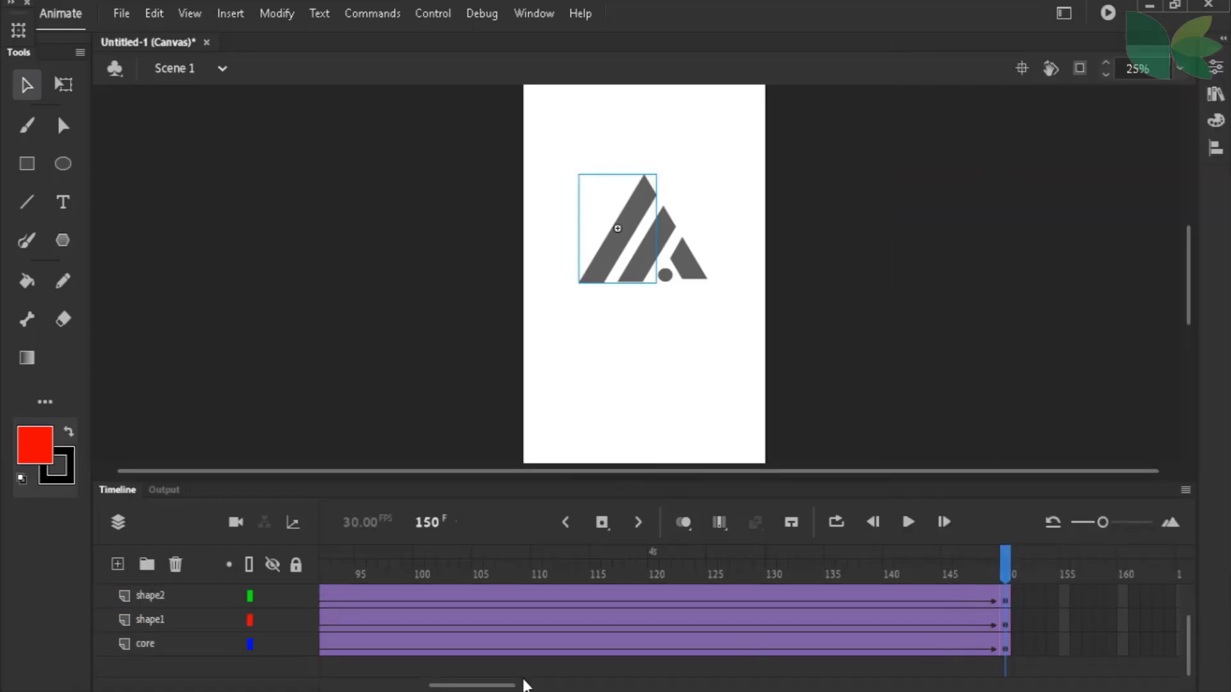
pyautogui.moveTo(507, 686); pyautogui.dragTo(399, 686)
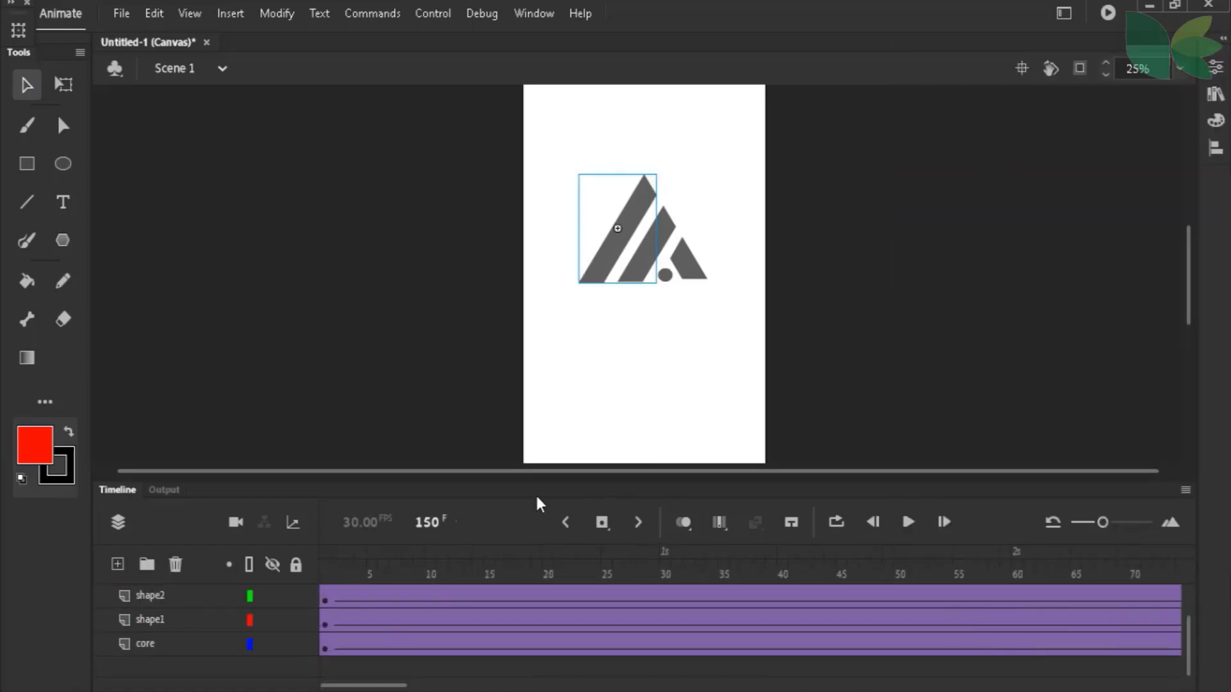
pyautogui.click(325, 565)
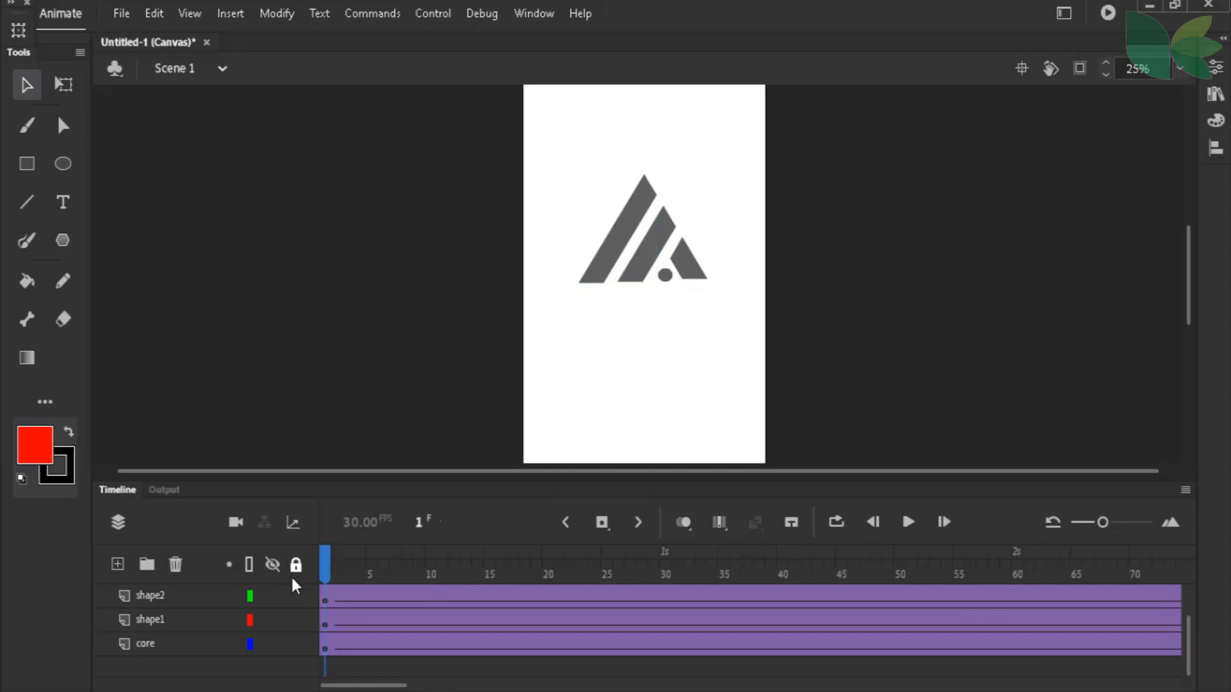
pyautogui.click(323, 644)
pyautogui.scroll(-5, 572, 332)
pyautogui.scroll(2, 700, 267)
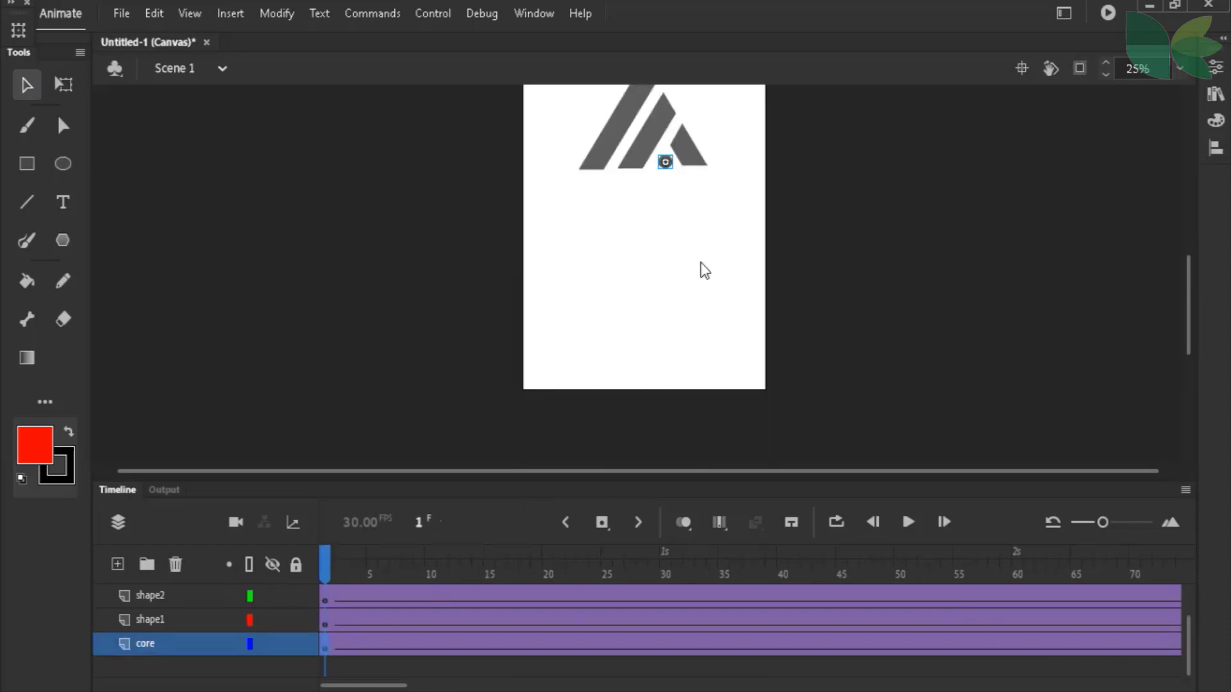
pyautogui.click(63, 84)
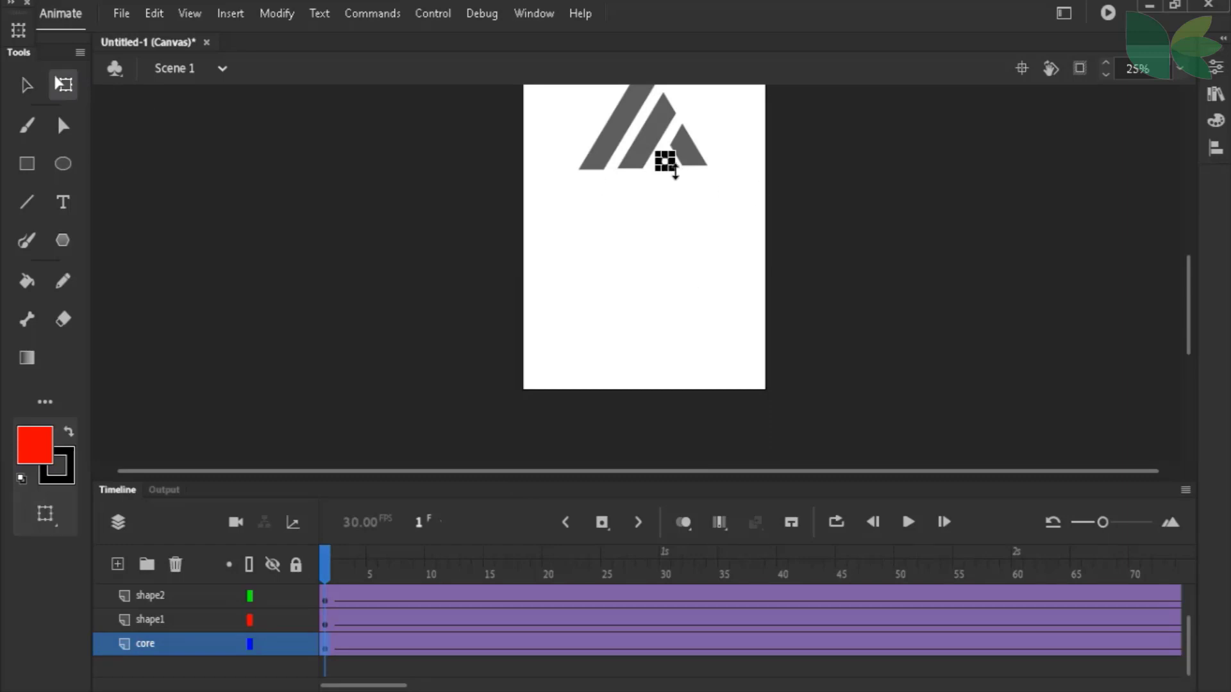
pyautogui.hotkey('ctrl', '=')
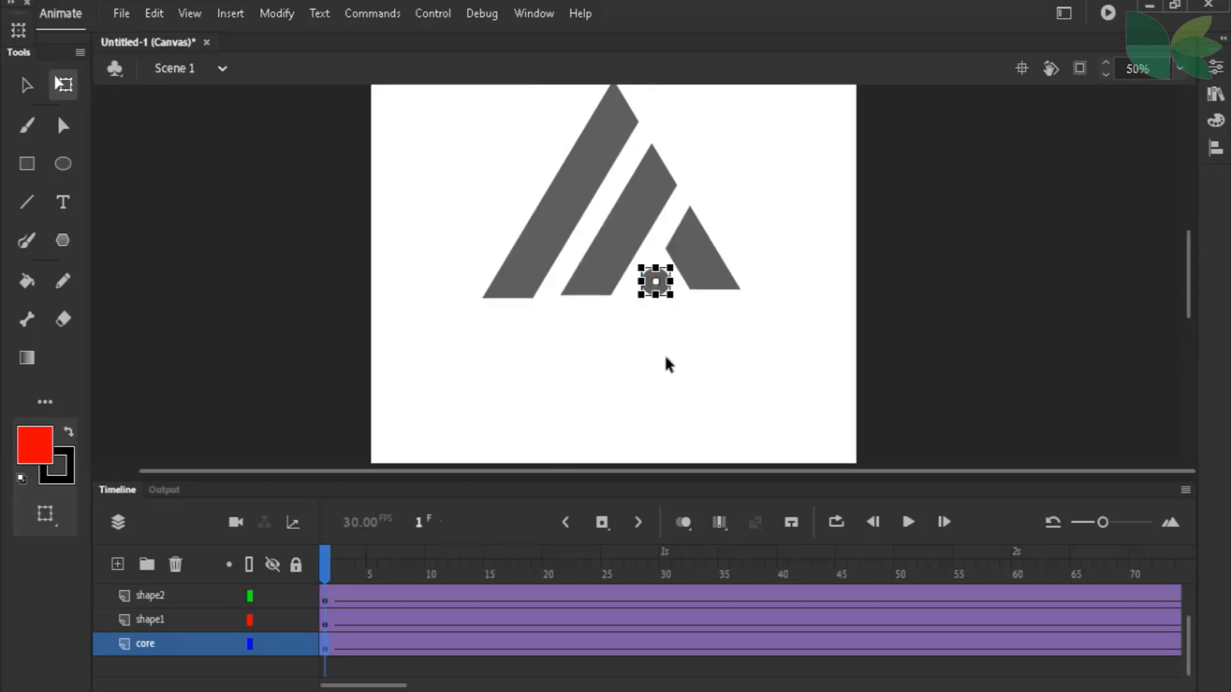
pyautogui.moveTo(666, 299); pyautogui.dragTo(733, 360)
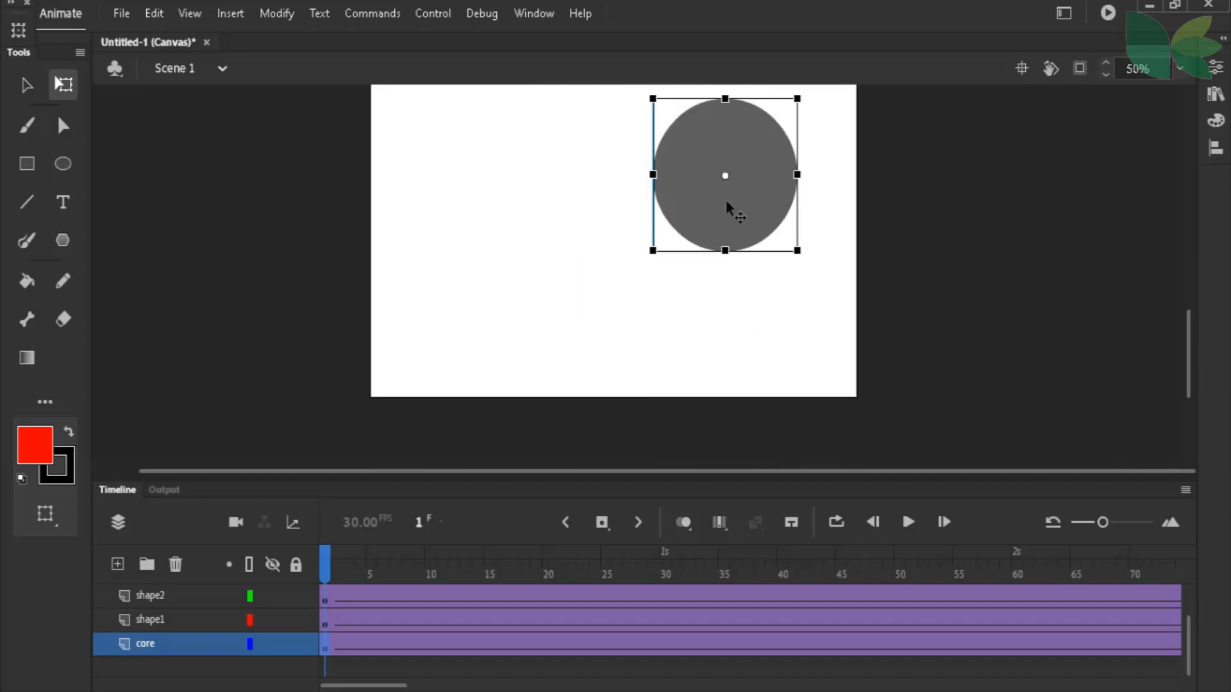
pyautogui.moveTo(726, 205); pyautogui.dragTo(924, 486)
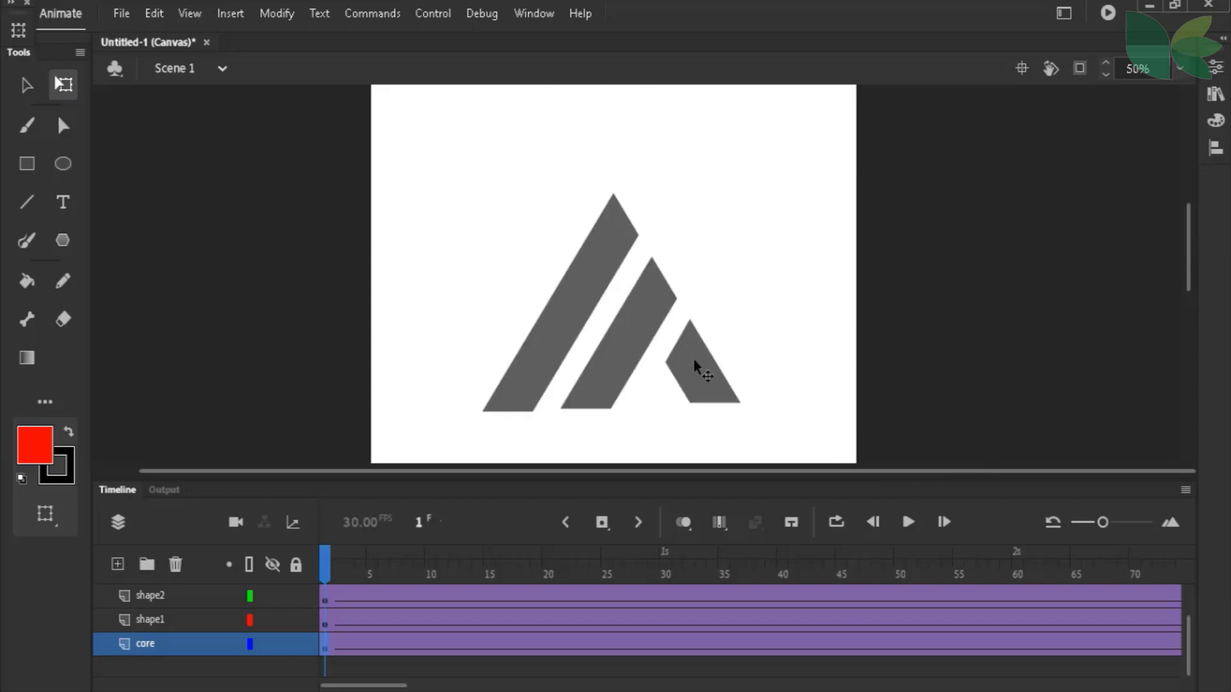
# At frame 1, move the shape1 piece off the stage beyond its upper-left corner
pyautogui.scroll(2, 632, 343)
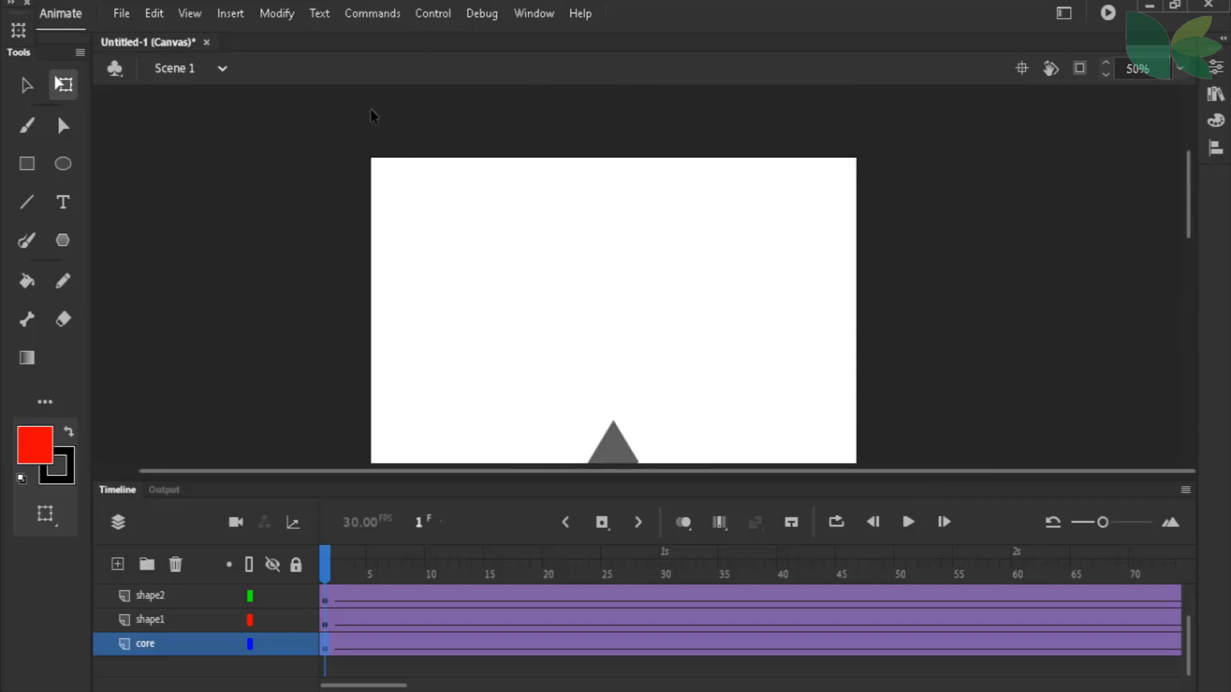
pyautogui.scroll(-2, 633, 391)
pyautogui.moveTo(691, 446); pyautogui.dragTo(321, 64)
pyautogui.scroll(5, 386, 226)
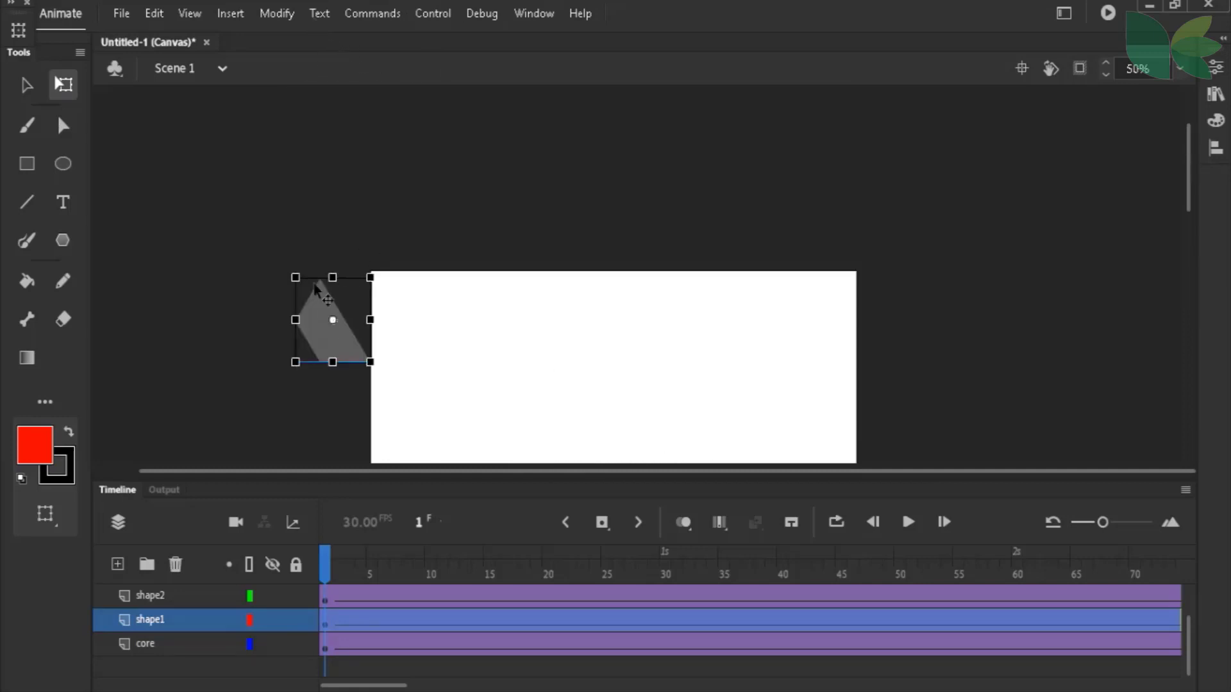
pyautogui.moveTo(313, 283); pyautogui.dragTo(309, 222)
# At frame 1, move the shape2 bar off the stage, just below its lower-left corner
pyautogui.scroll(-8, 452, 274)
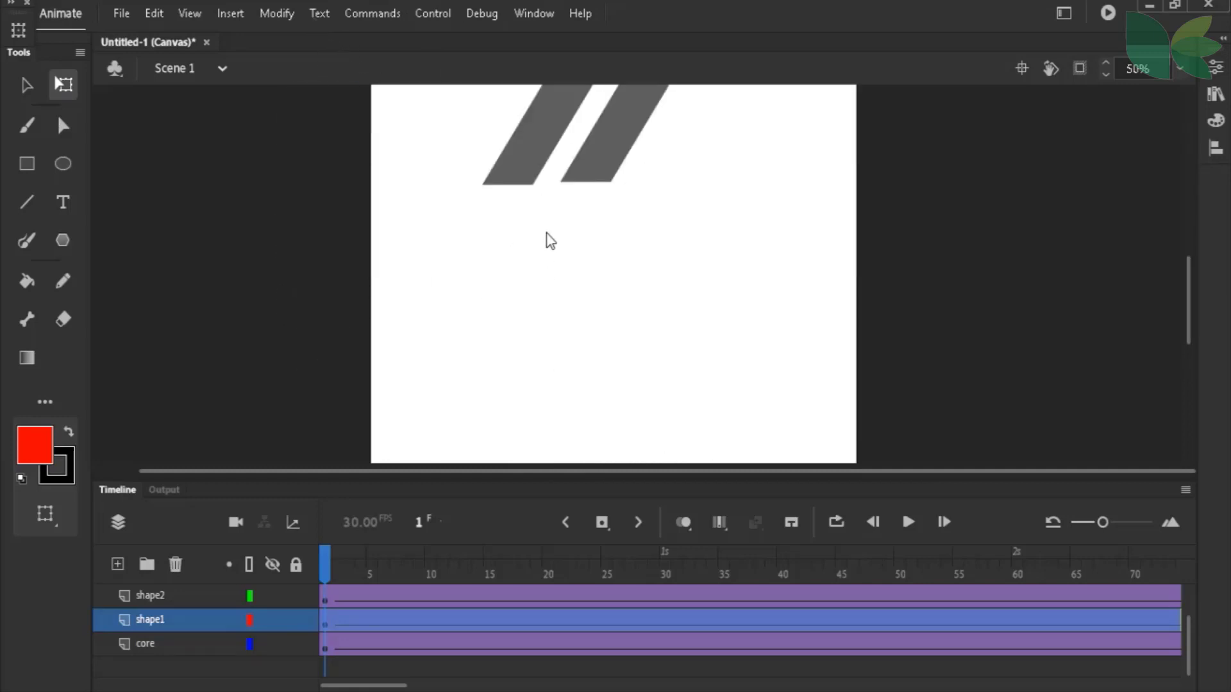
pyautogui.click(605, 162)
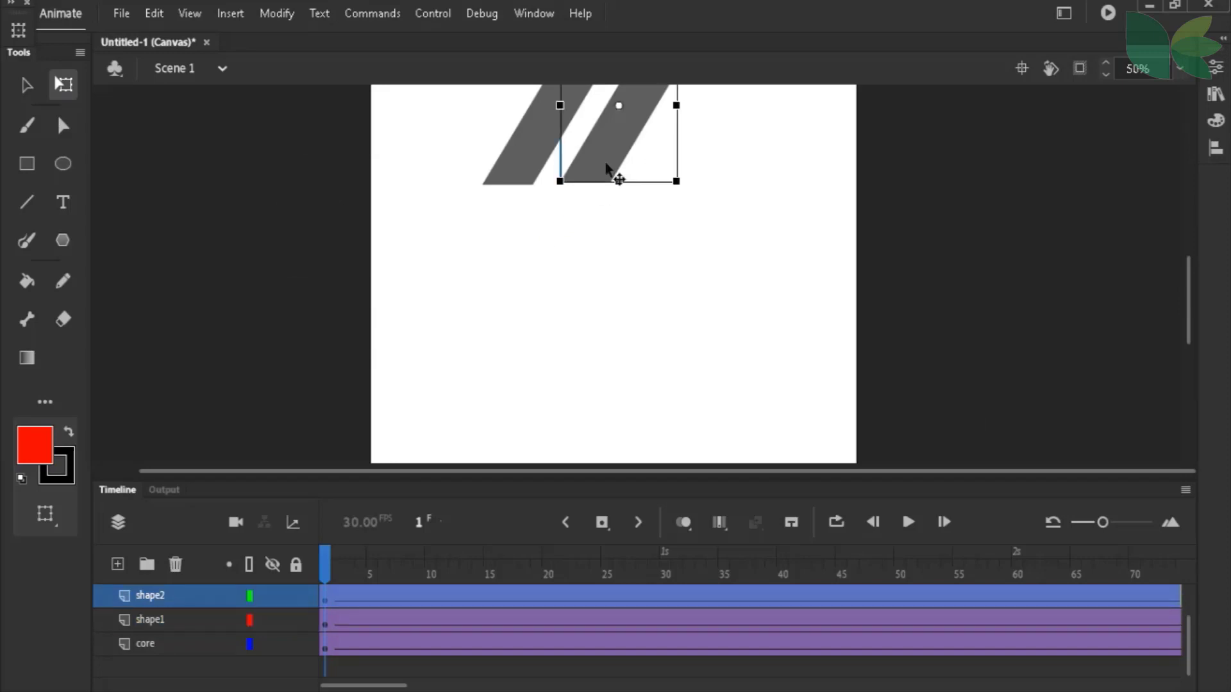
pyautogui.moveTo(605, 167); pyautogui.dragTo(530, 311)
pyautogui.scroll(-3, 513, 181)
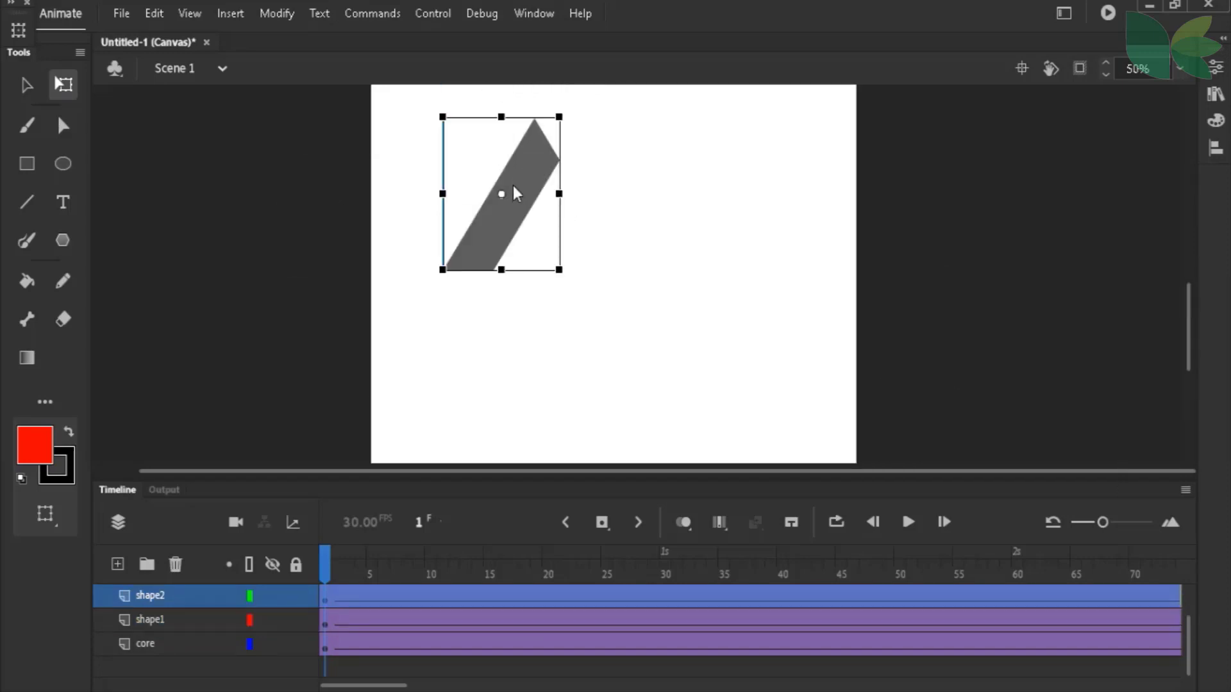
pyautogui.moveTo(513, 186); pyautogui.dragTo(467, 384)
pyautogui.scroll(-5, 489, 330)
pyautogui.scroll(2, 462, 161)
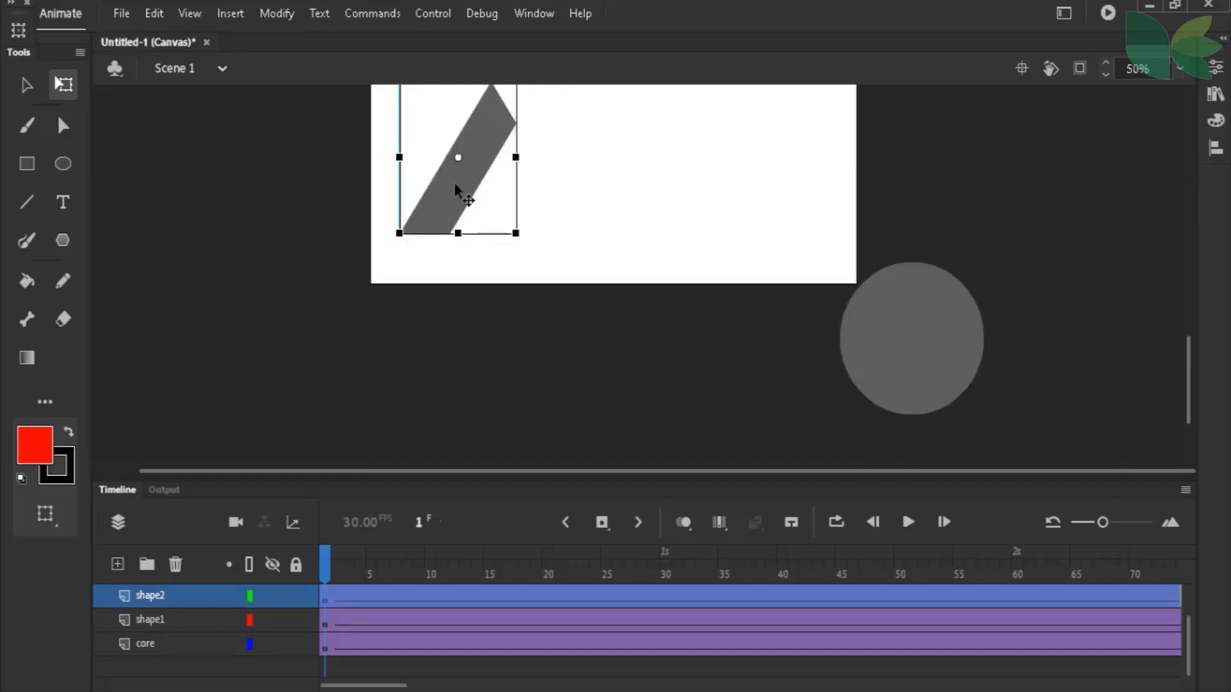
pyautogui.moveTo(455, 184); pyautogui.dragTo(384, 404)
# At frame 1, move the shape3 bar off the stage near its lower-left corner and rotate it slightly clockwise
pyautogui.scroll(3, 453, 338)
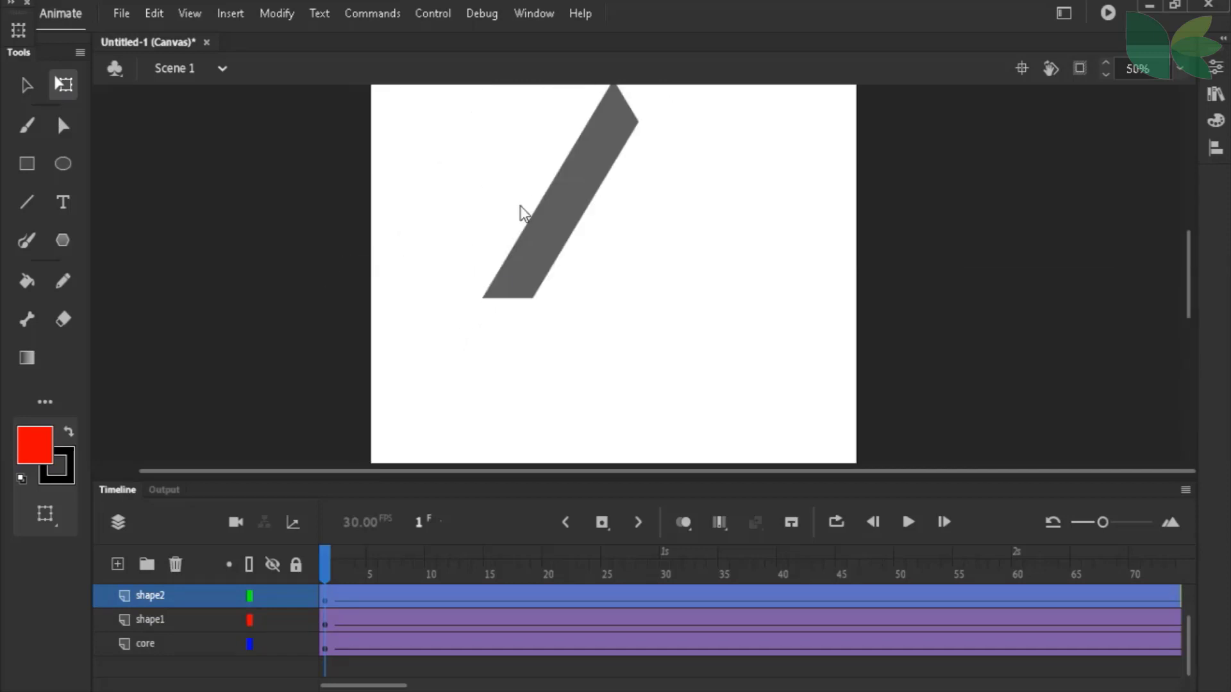
pyautogui.moveTo(554, 206); pyautogui.dragTo(337, 318)
pyautogui.scroll(-3, 351, 183)
pyautogui.scroll(3, 353, 169)
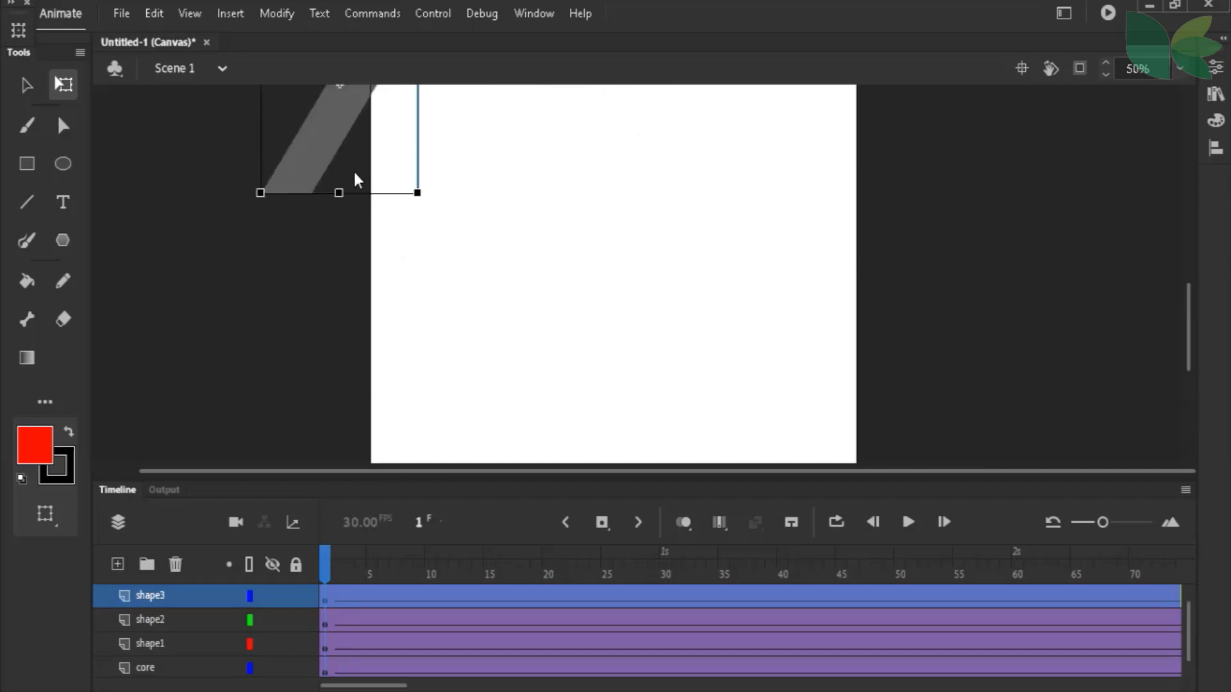
pyautogui.moveTo(306, 131); pyautogui.dragTo(254, 372)
pyautogui.scroll(-3, 276, 314)
pyautogui.scroll(2, 285, 289)
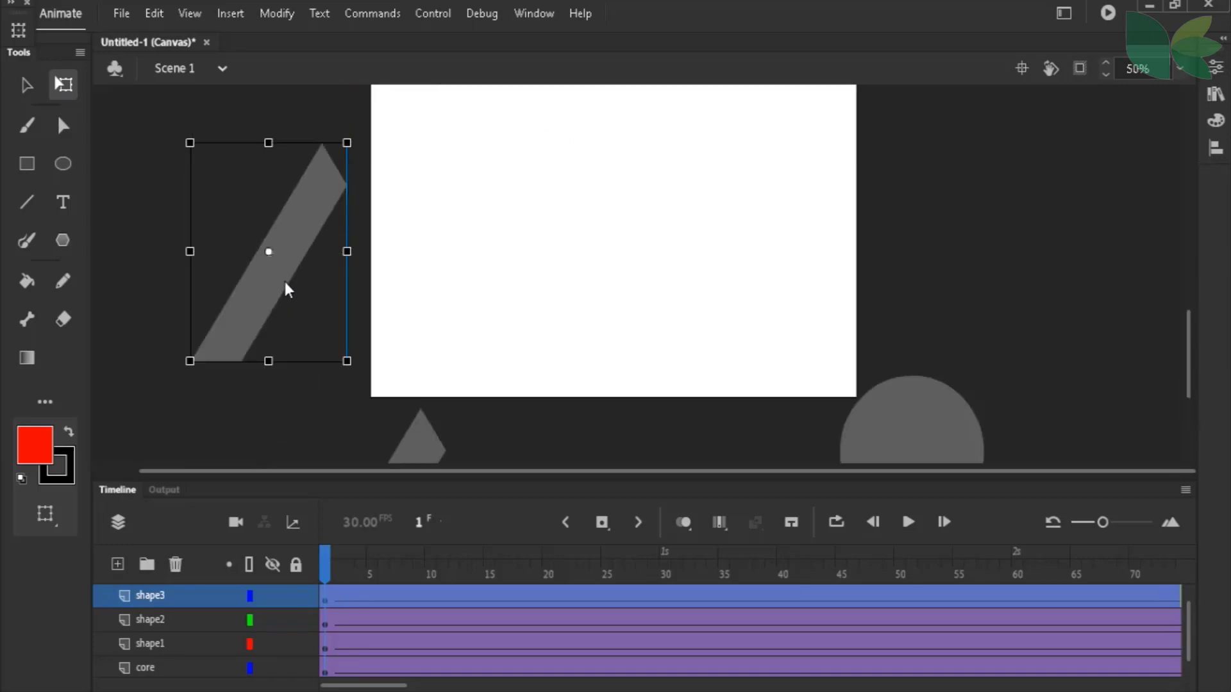
pyautogui.moveTo(282, 298); pyautogui.dragTo(256, 404)
pyautogui.scroll(-3, 290, 311)
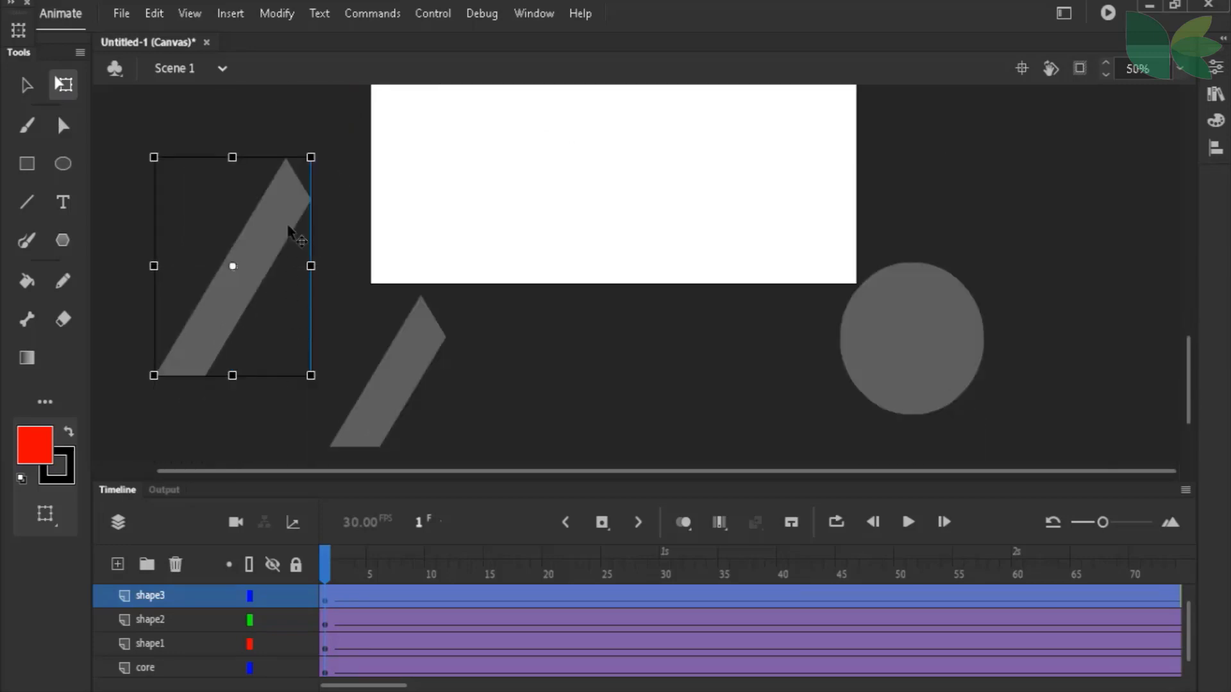
pyautogui.moveTo(292, 229); pyautogui.dragTo(273, 285)
pyautogui.moveTo(314, 213)
pyautogui.mouseDown()
pyautogui.moveTo(327, 242)
pyautogui.moveTo(320, 226)
pyautogui.mouseUp()
# Rotate the shape2 bar slightly counterclockwise at frame 1
pyautogui.click(405, 340)
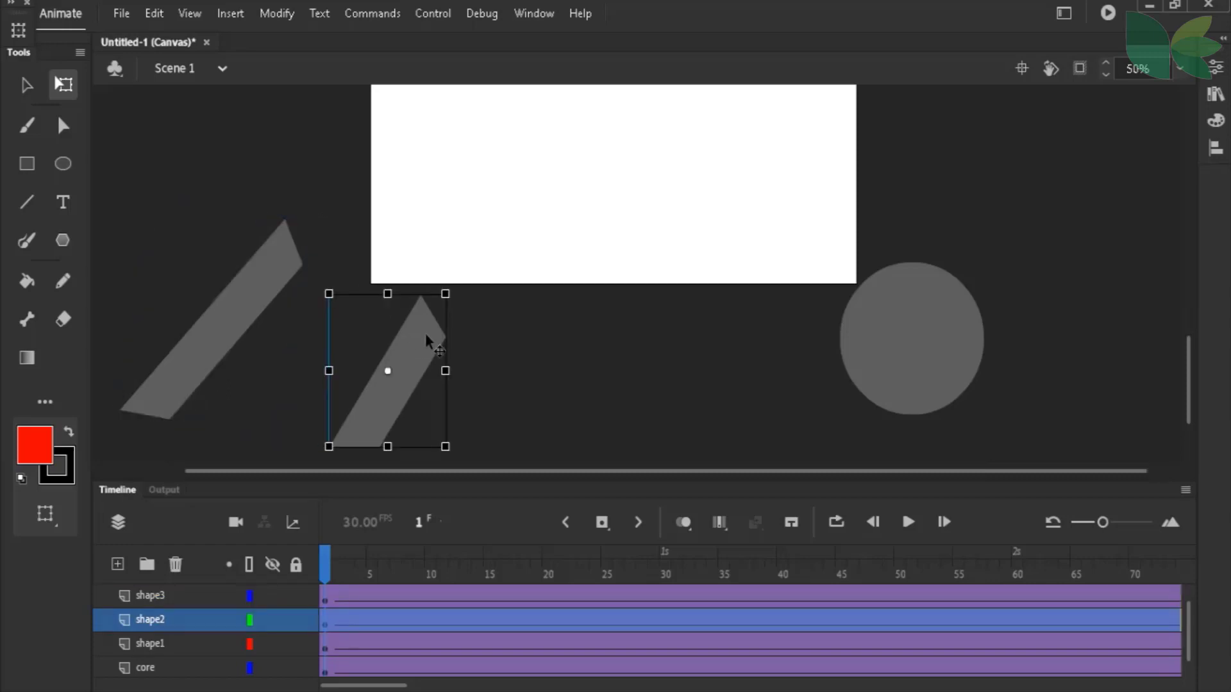
pyautogui.click(466, 295)
pyautogui.click(418, 324)
pyautogui.moveTo(455, 275); pyautogui.dragTo(453, 273)
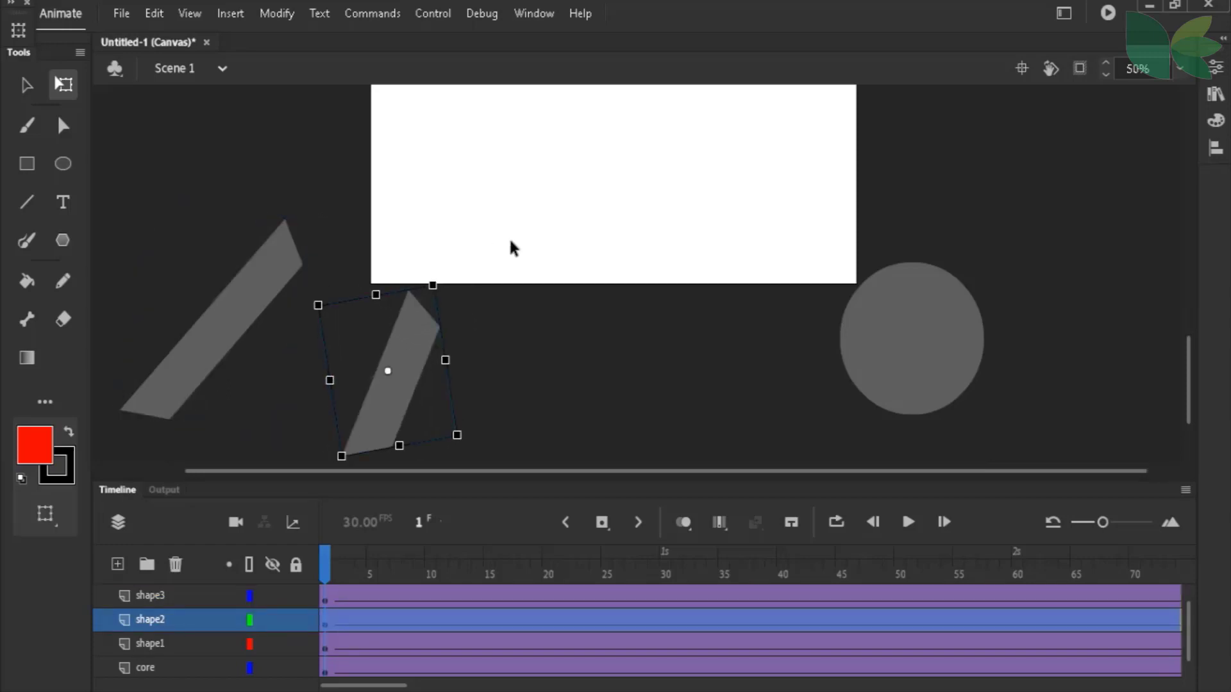
# Play the animation from frame 1 with the whole stage in view to preview the logo pieces assembling
pyautogui.hotkey('ctrl', '-')
pyautogui.hotkey('ctrl', '-')
pyautogui.scroll(3, 717, 208)
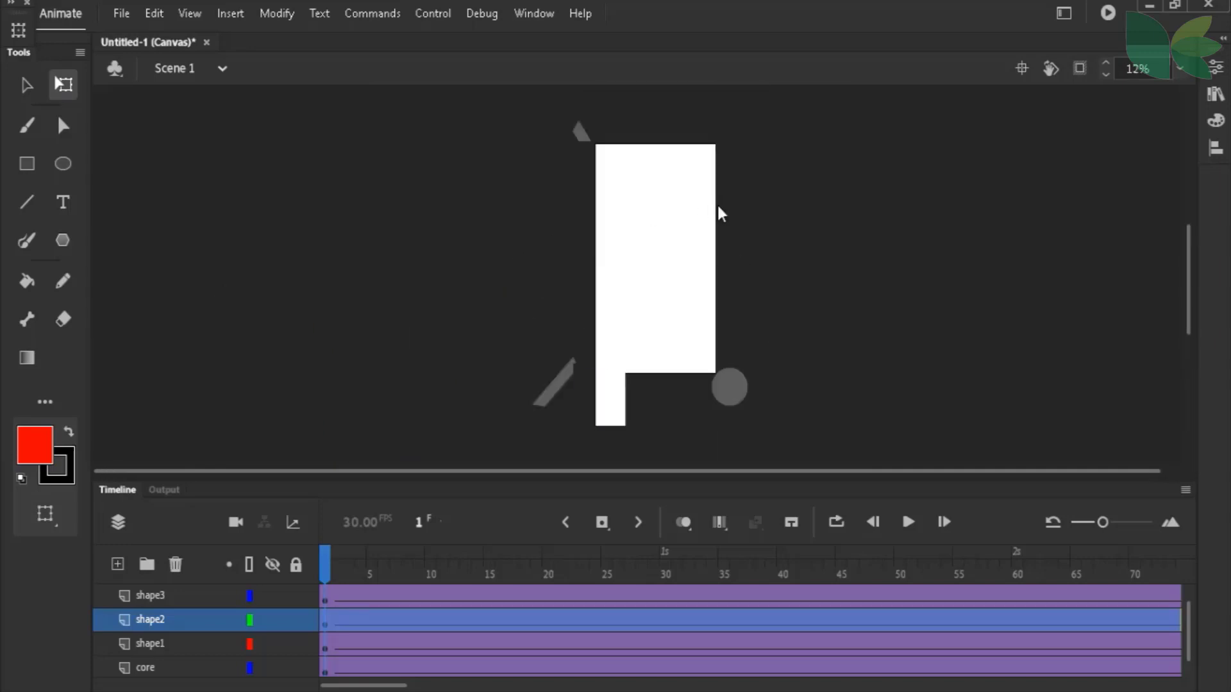
pyautogui.click(908, 522)
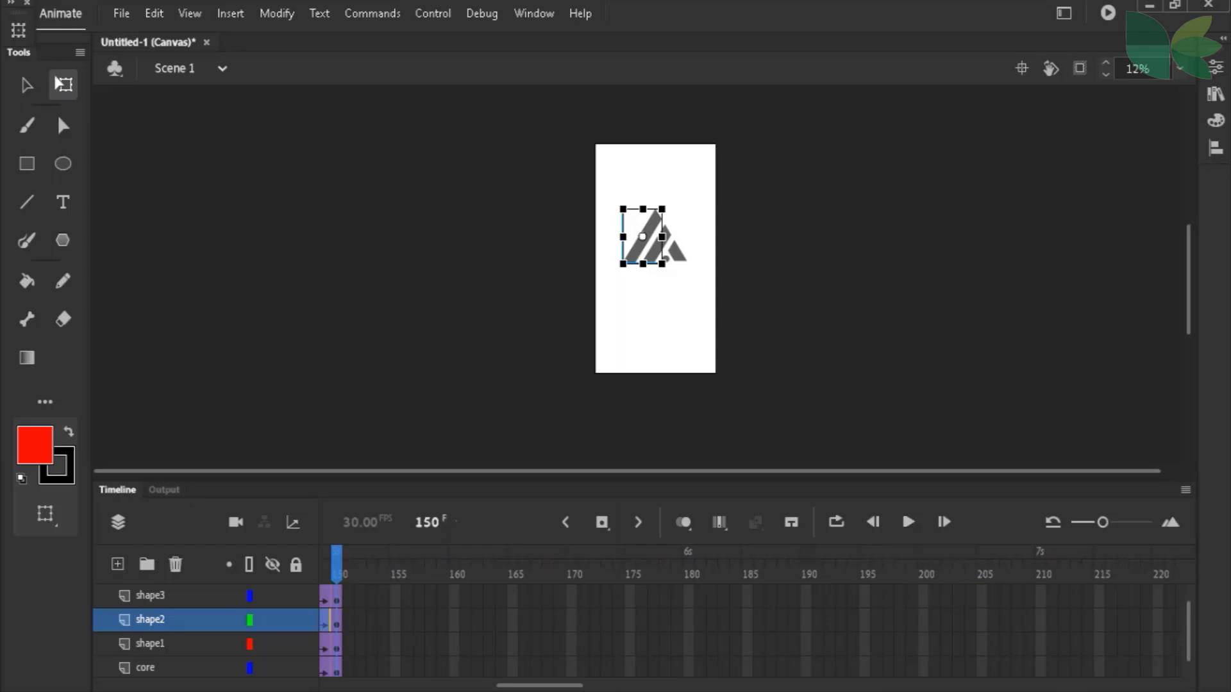
# Set the core layer's classic tween easing effect to Quart Ease-Out
pyautogui.moveTo(544, 686); pyautogui.dragTo(488, 686)
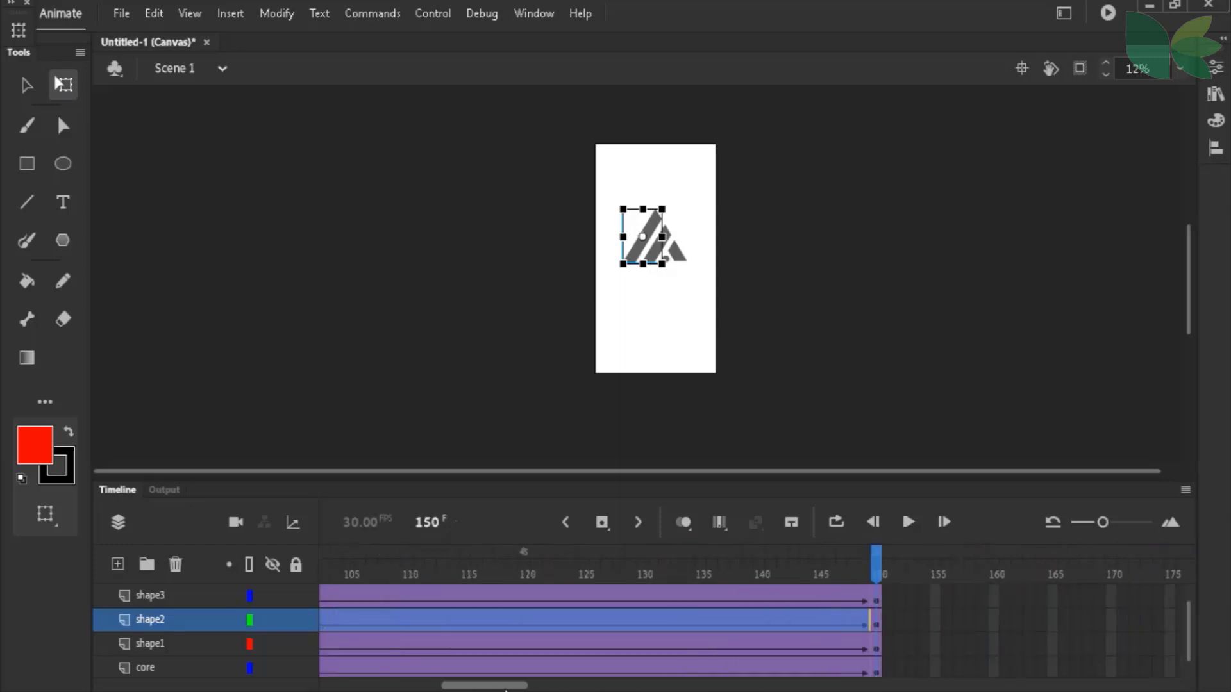
pyautogui.click(570, 667)
pyautogui.scroll(-1, 571, 671)
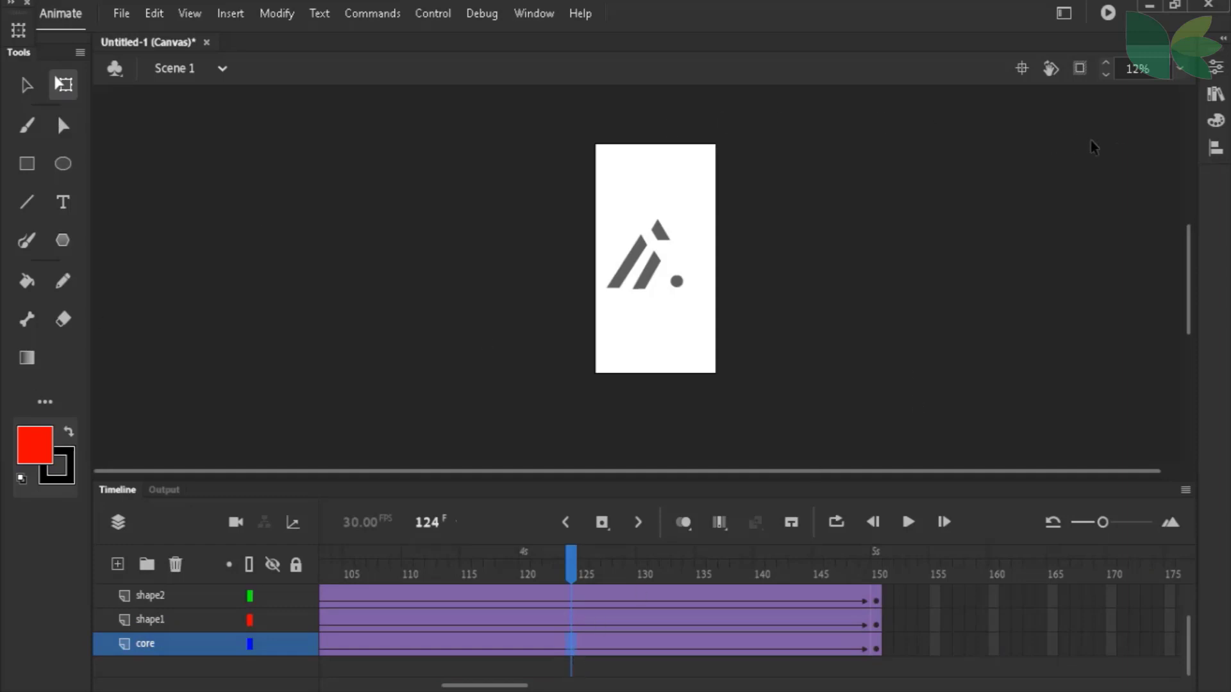
pyautogui.click(1216, 67)
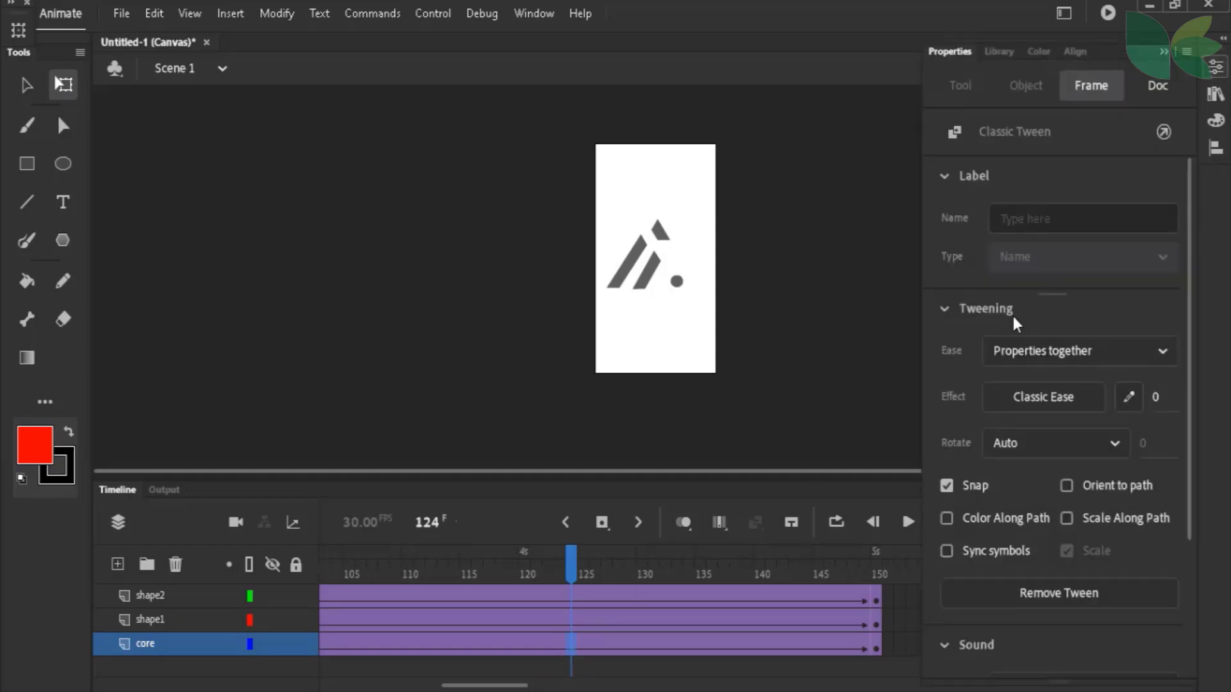
pyautogui.click(1029, 342)
pyautogui.click(986, 378)
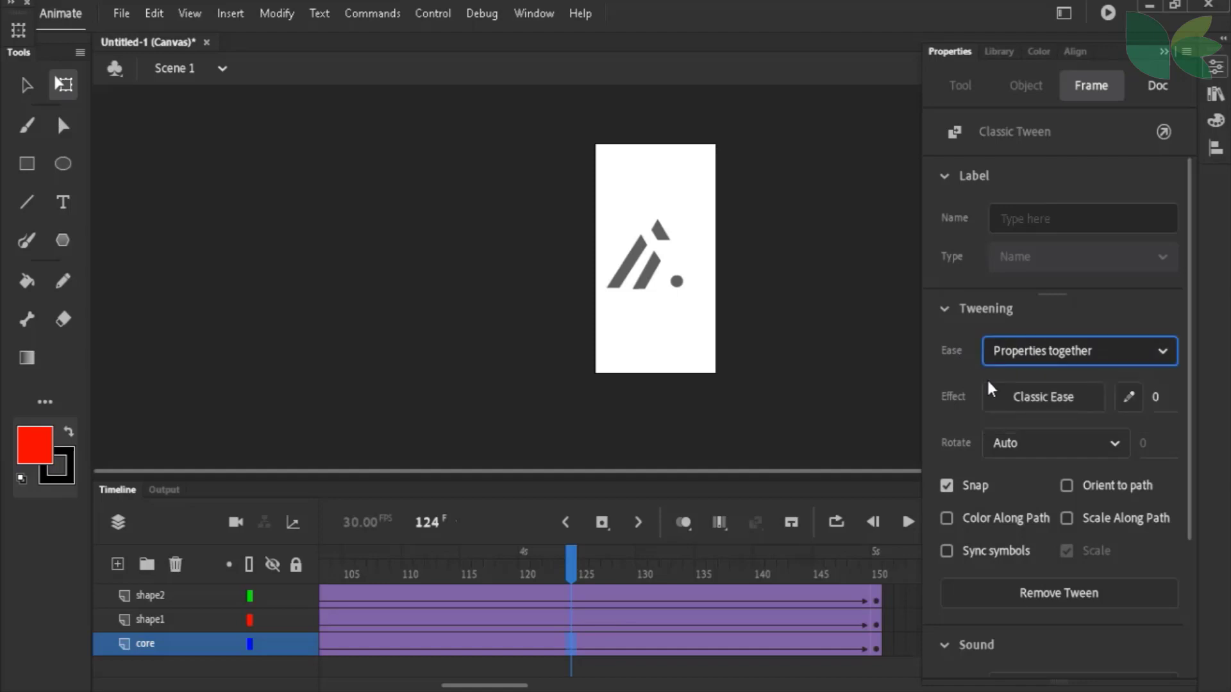
pyautogui.click(1043, 396)
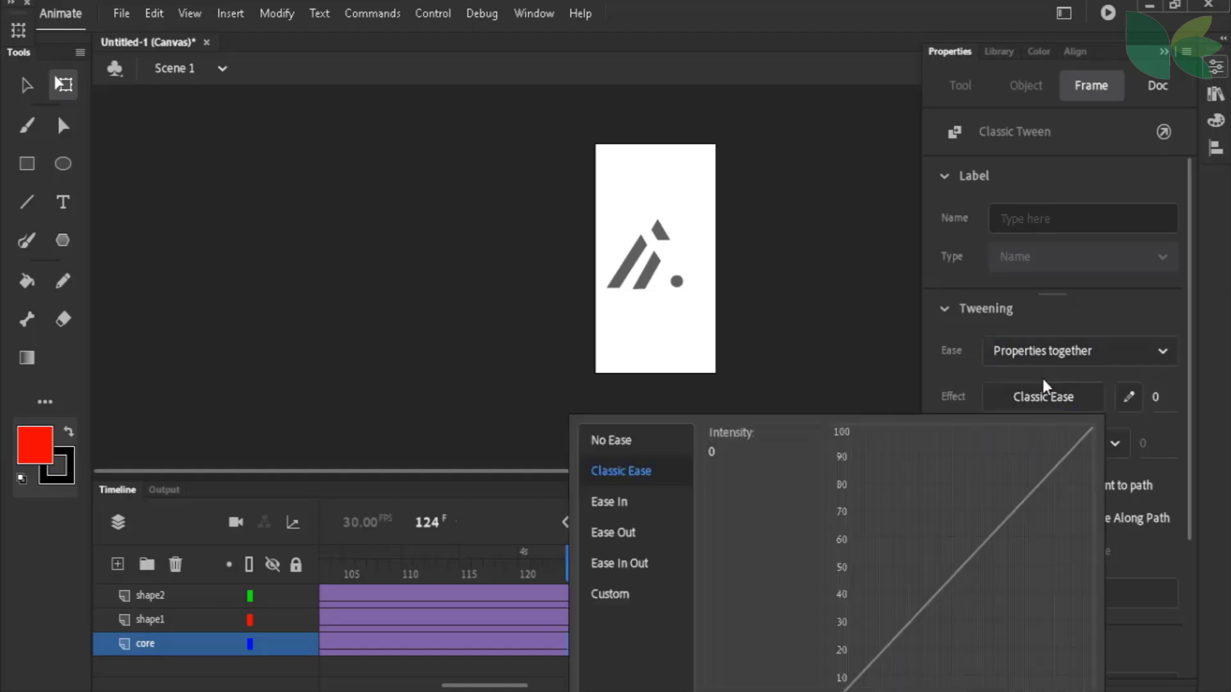
pyautogui.click(638, 535)
pyautogui.click(751, 494)
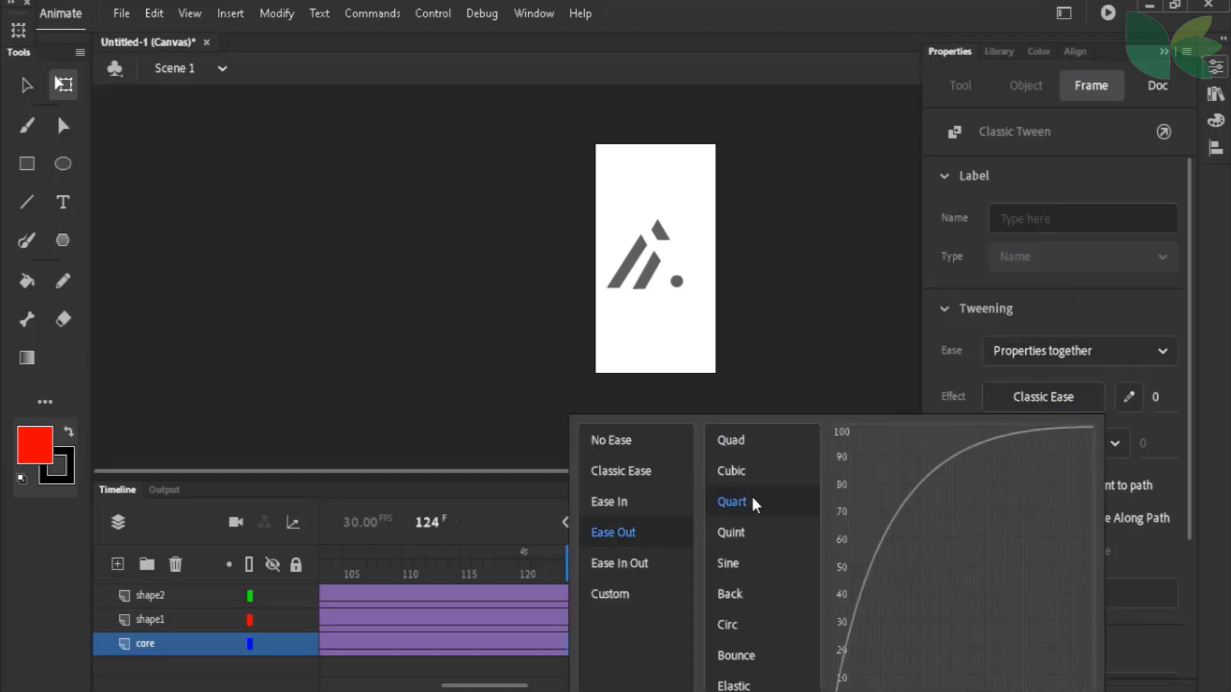
pyautogui.doubleClick(752, 496)
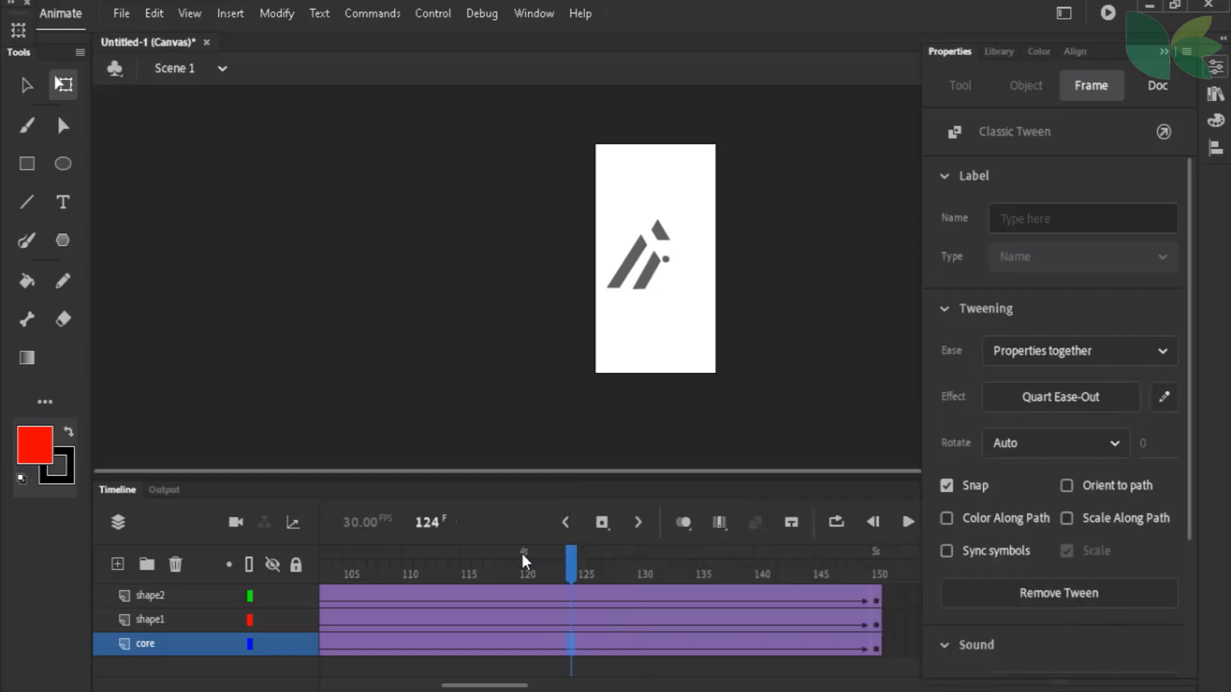
# Play the timeline from frame 117 to check the motion with the core layer's new easing
pyautogui.click(489, 558)
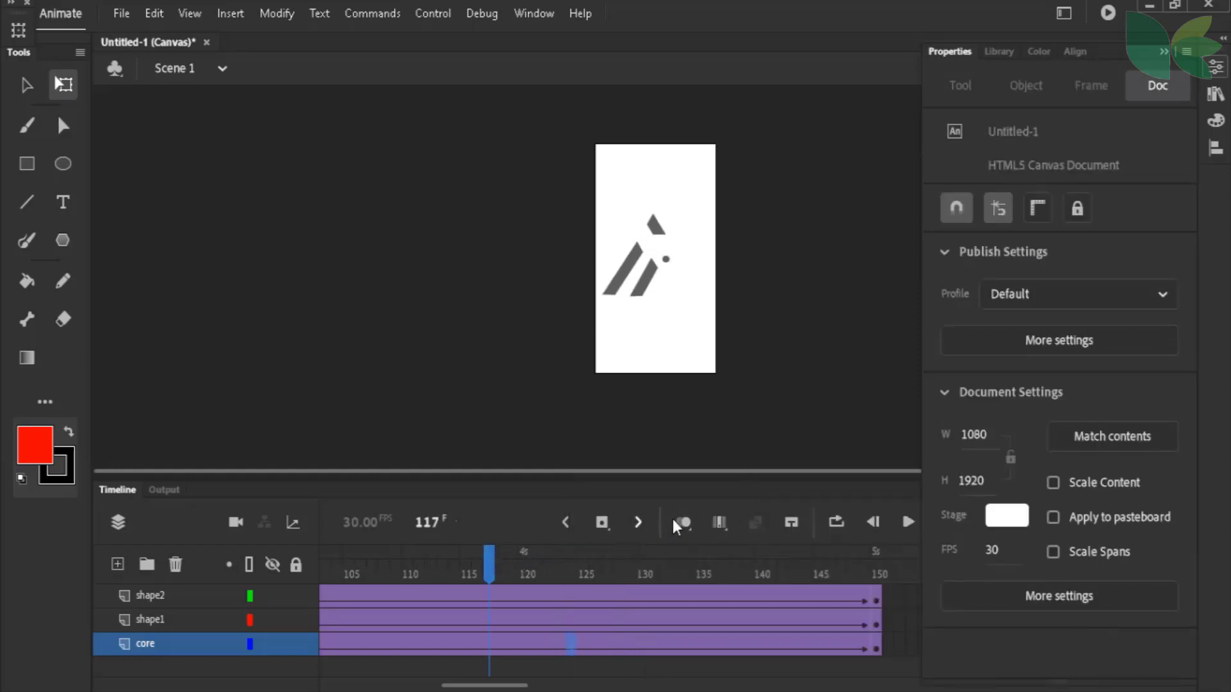
pyautogui.click(898, 527)
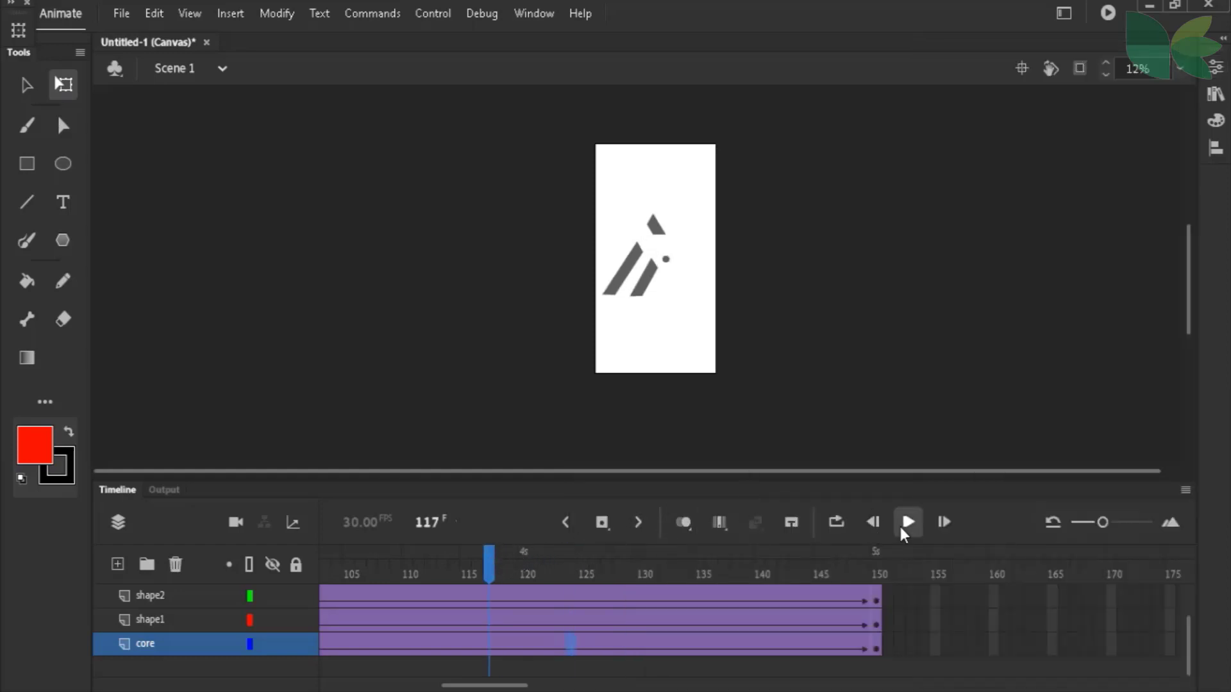
pyautogui.click(901, 527)
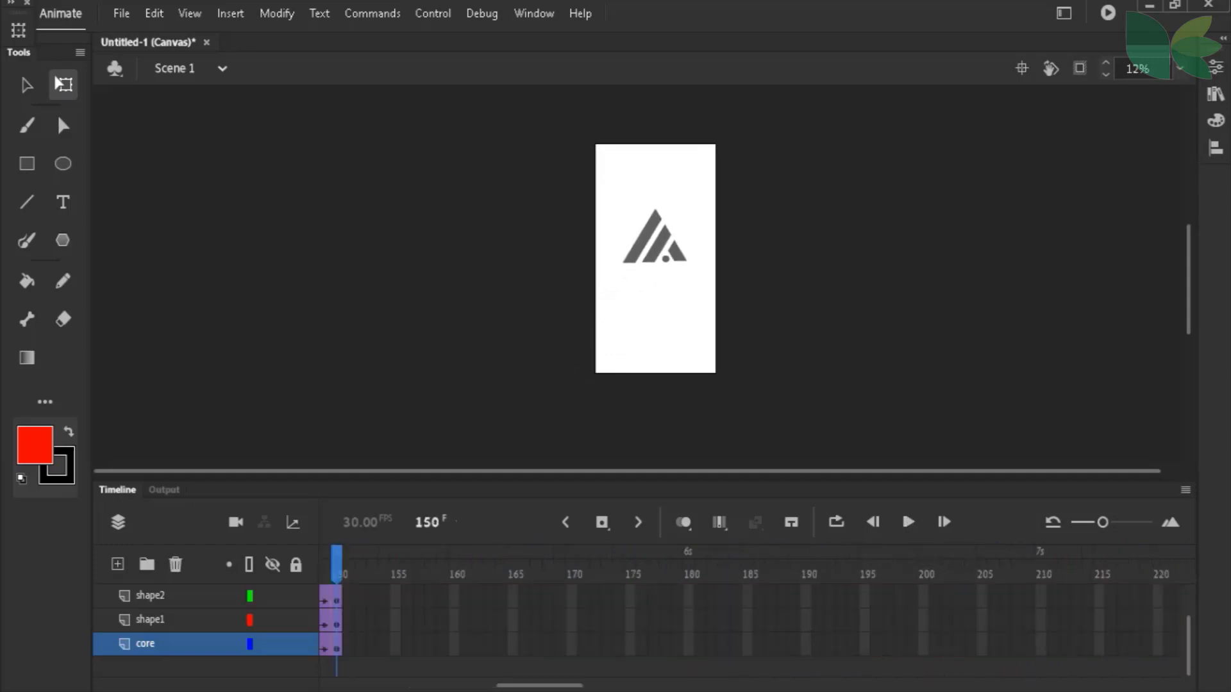
# Set the shape1 layer's classic tween easing effect to Quint Ease-In
pyautogui.hscroll(-10, 512, 635)
pyautogui.click(515, 635)
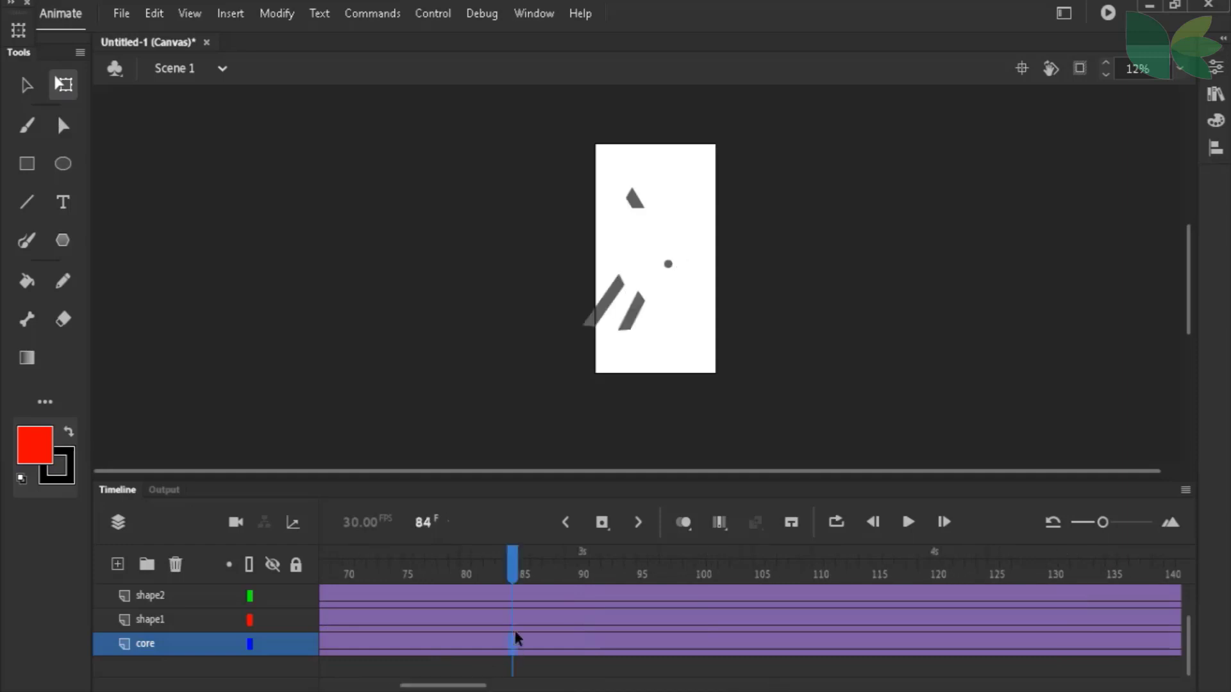
pyautogui.click(519, 621)
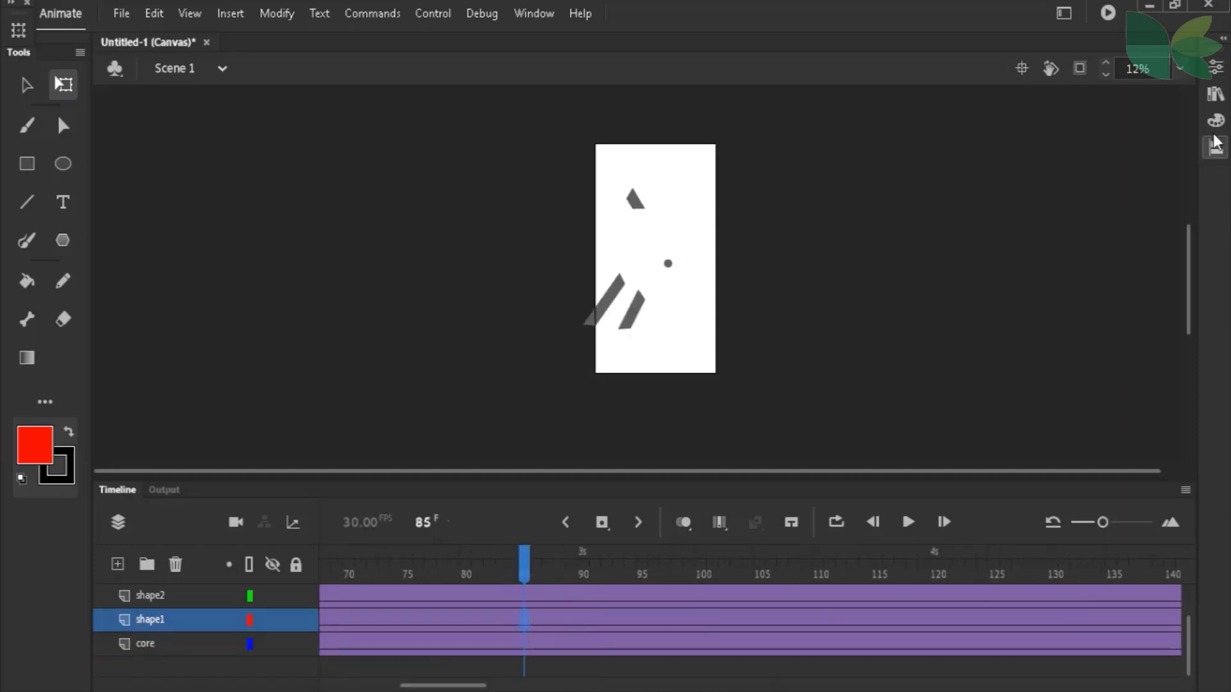
pyautogui.click(1216, 66)
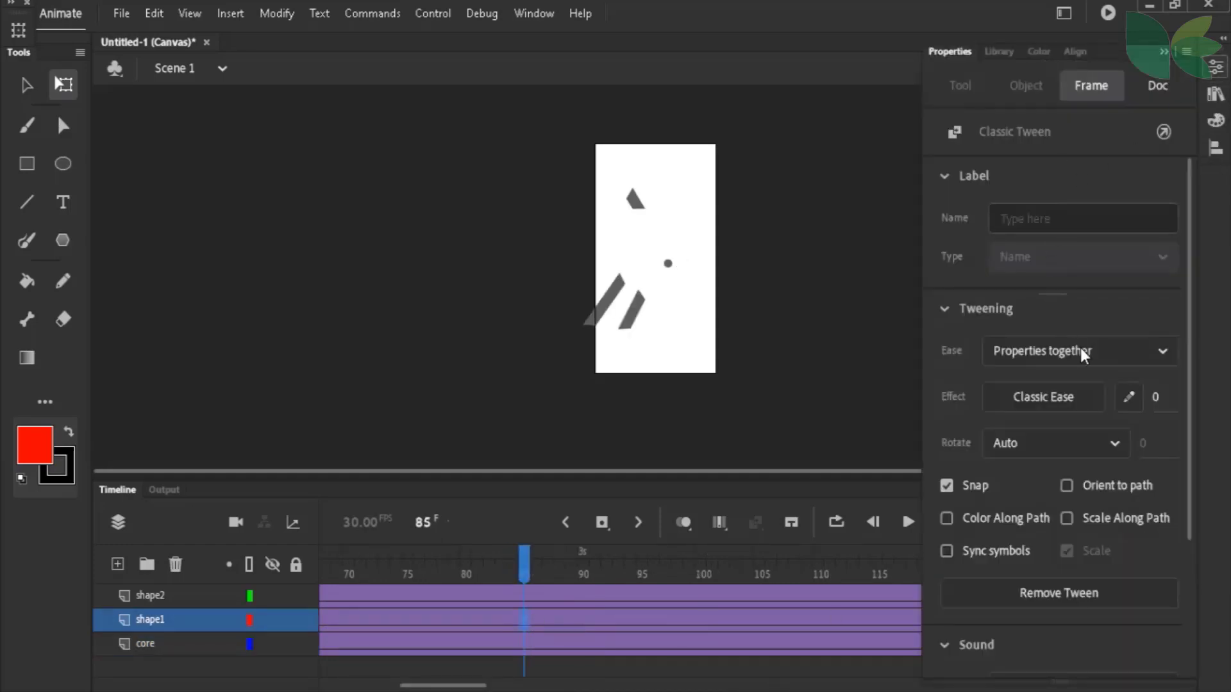
pyautogui.click(1067, 398)
pyautogui.click(645, 507)
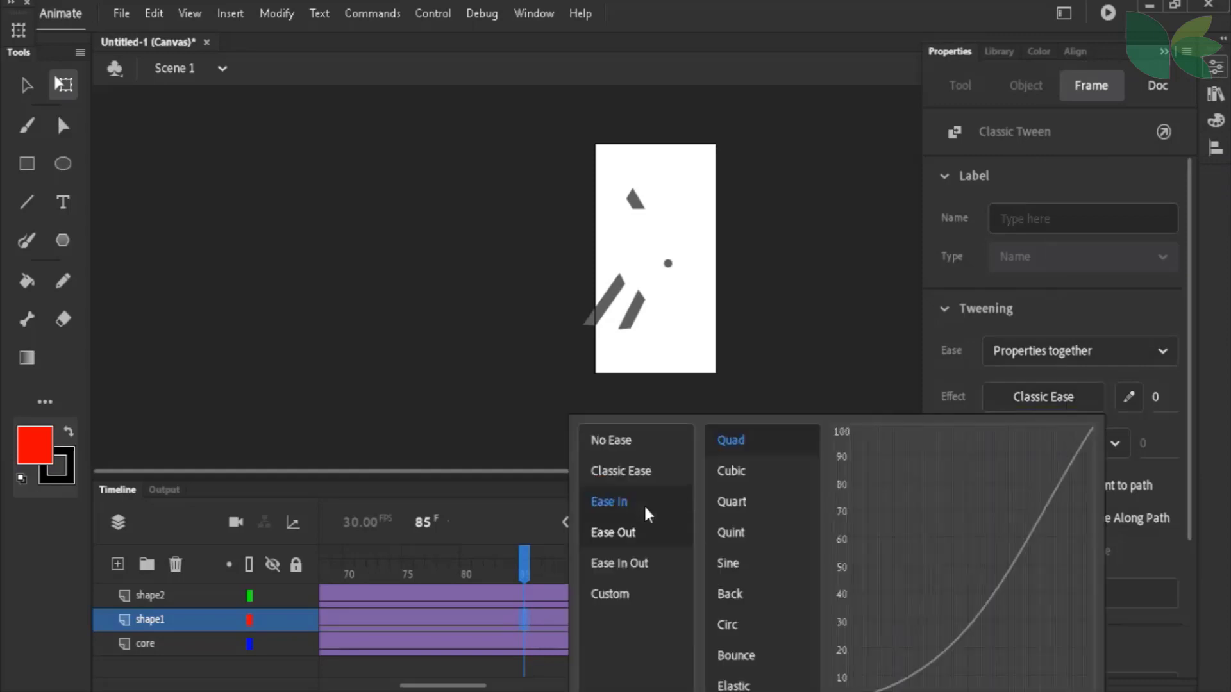
pyautogui.click(744, 529)
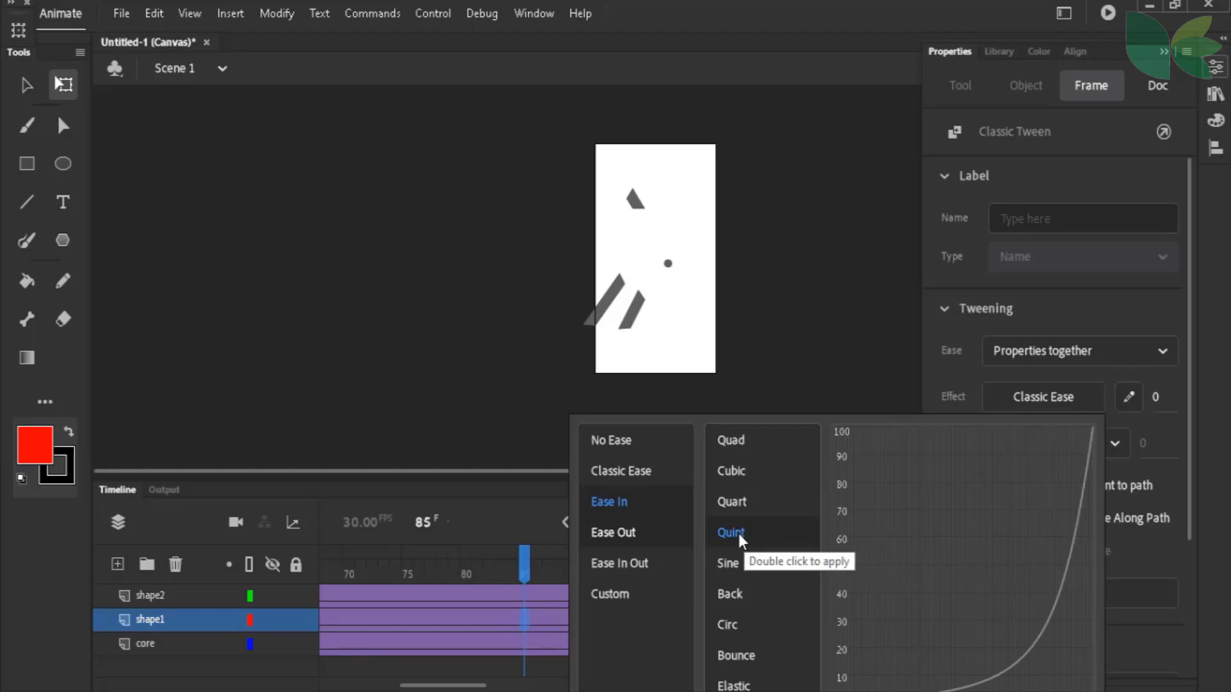
pyautogui.doubleClick(738, 533)
# Set the shape2 layer's classic tween easing effect to Back Ease-In
pyautogui.click(530, 595)
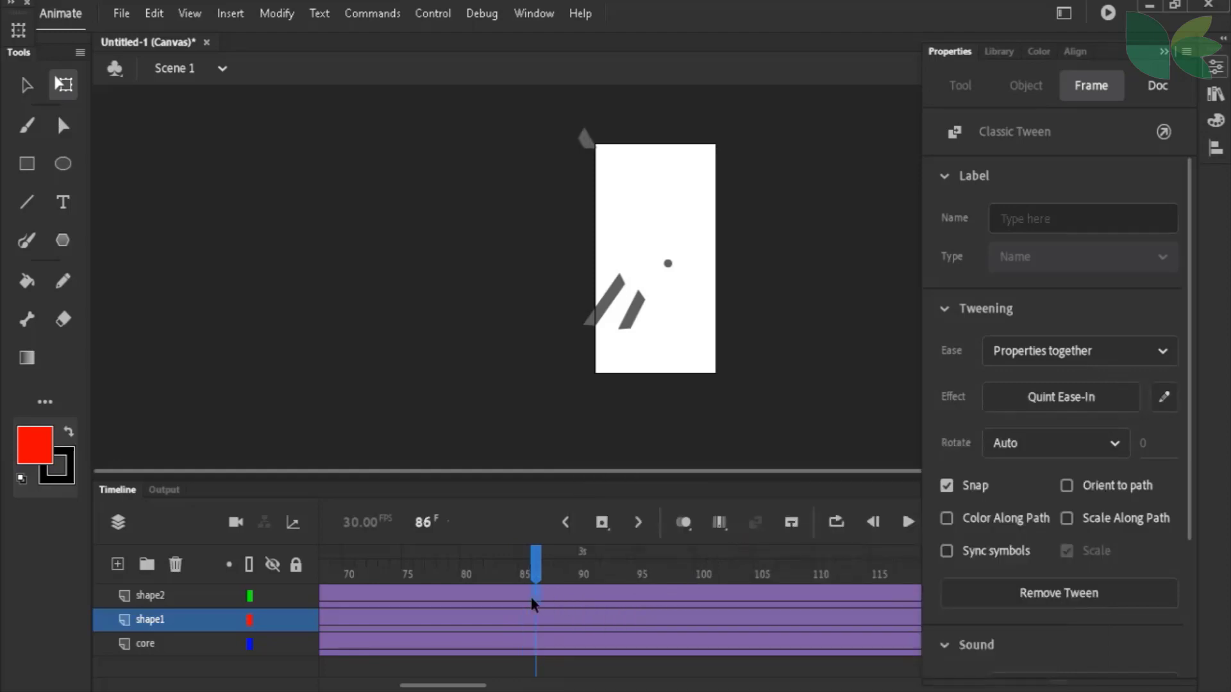
pyautogui.click(523, 596)
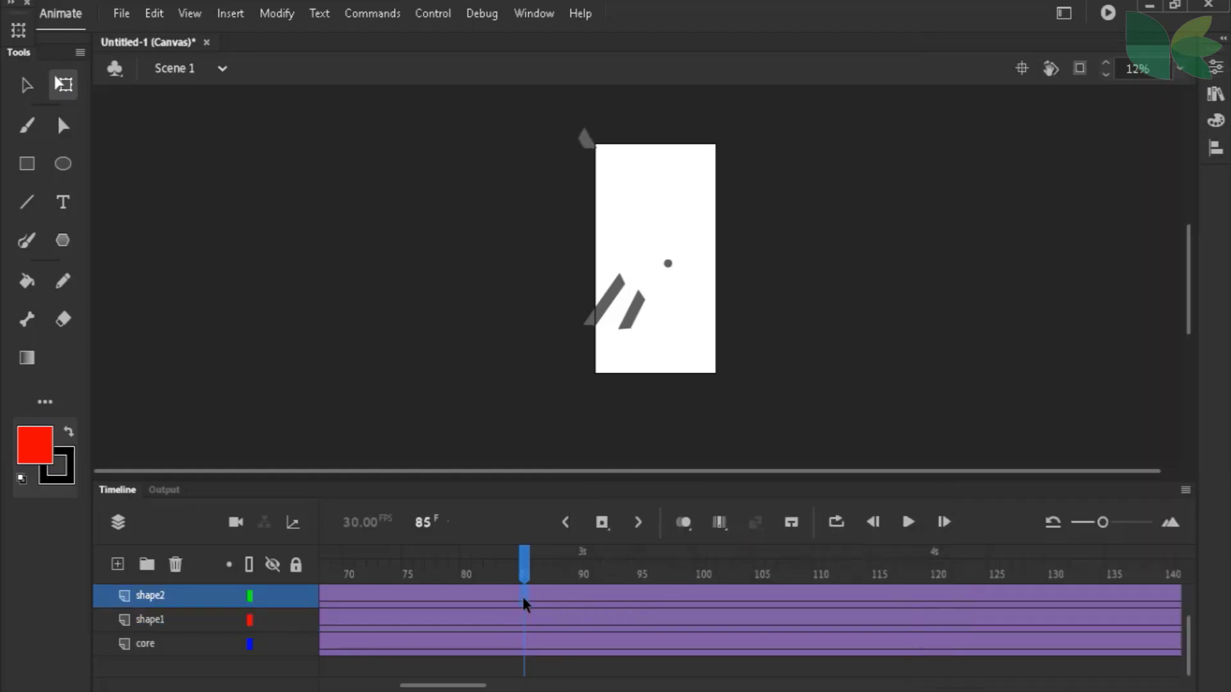
pyautogui.click(1214, 76)
pyautogui.click(1032, 403)
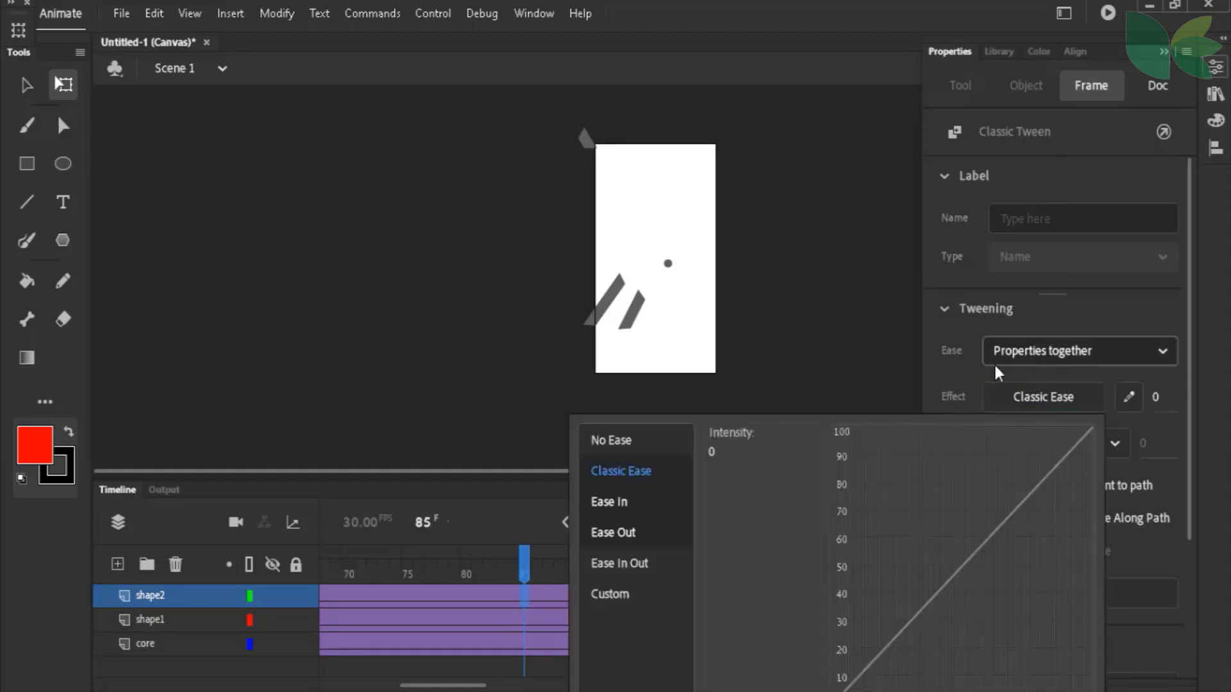
pyautogui.click(626, 542)
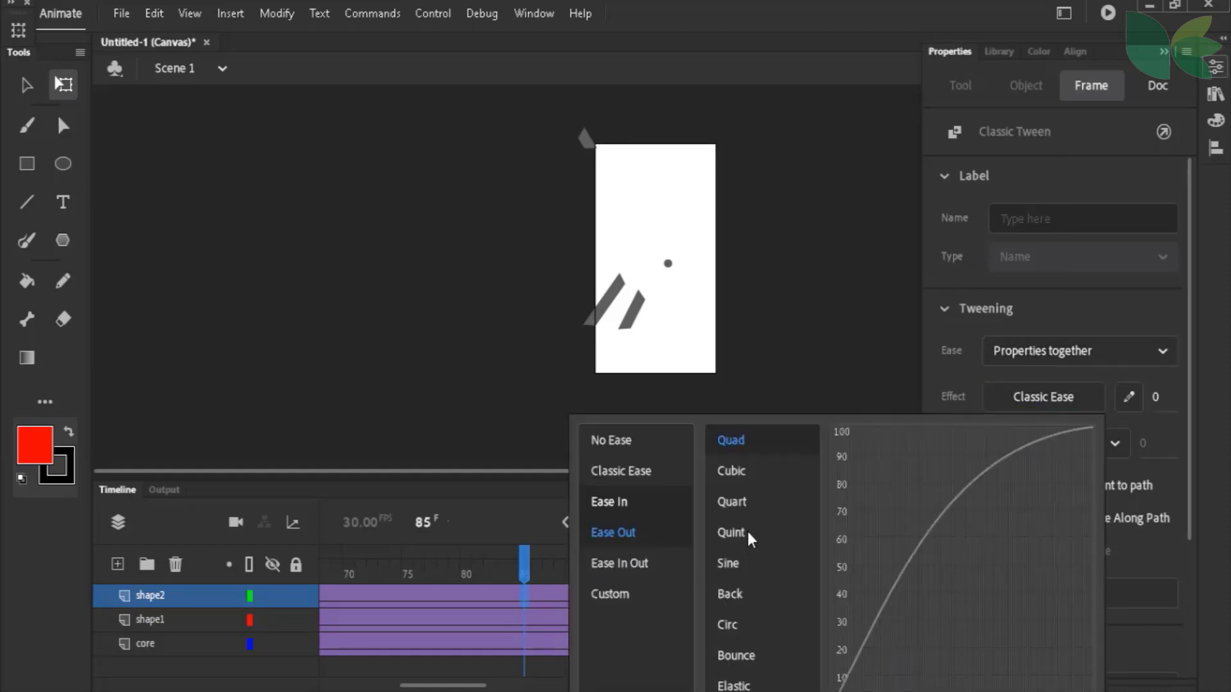
pyautogui.click(649, 512)
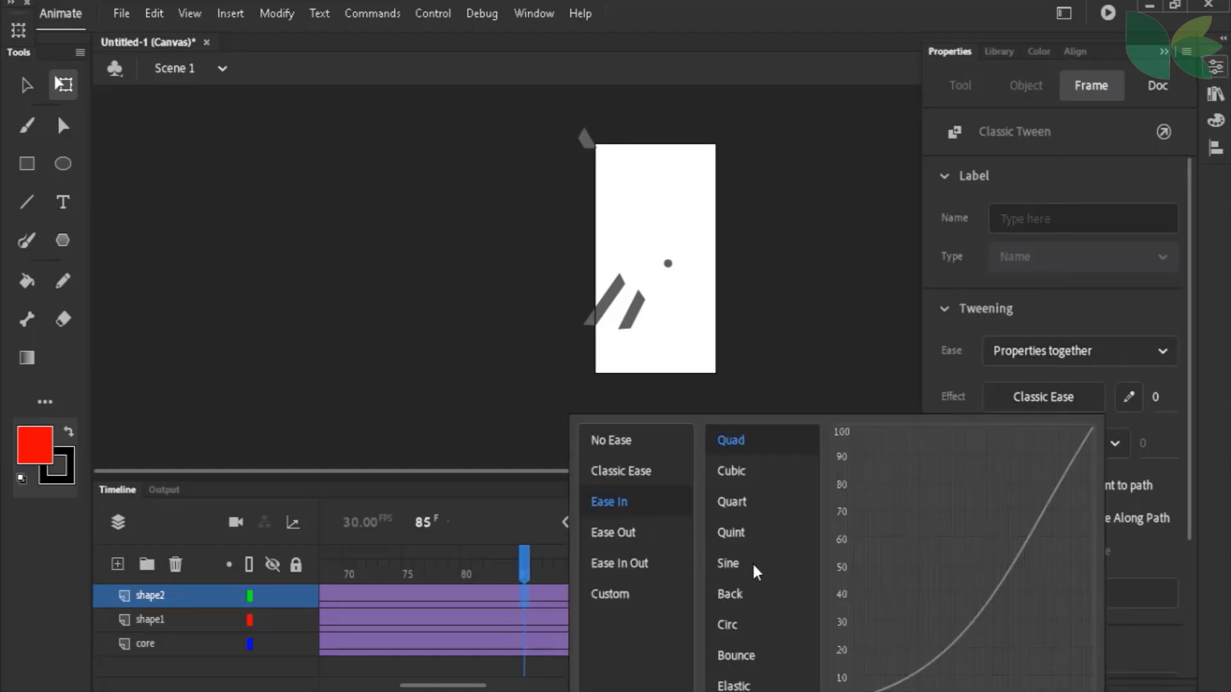
pyautogui.click(741, 590)
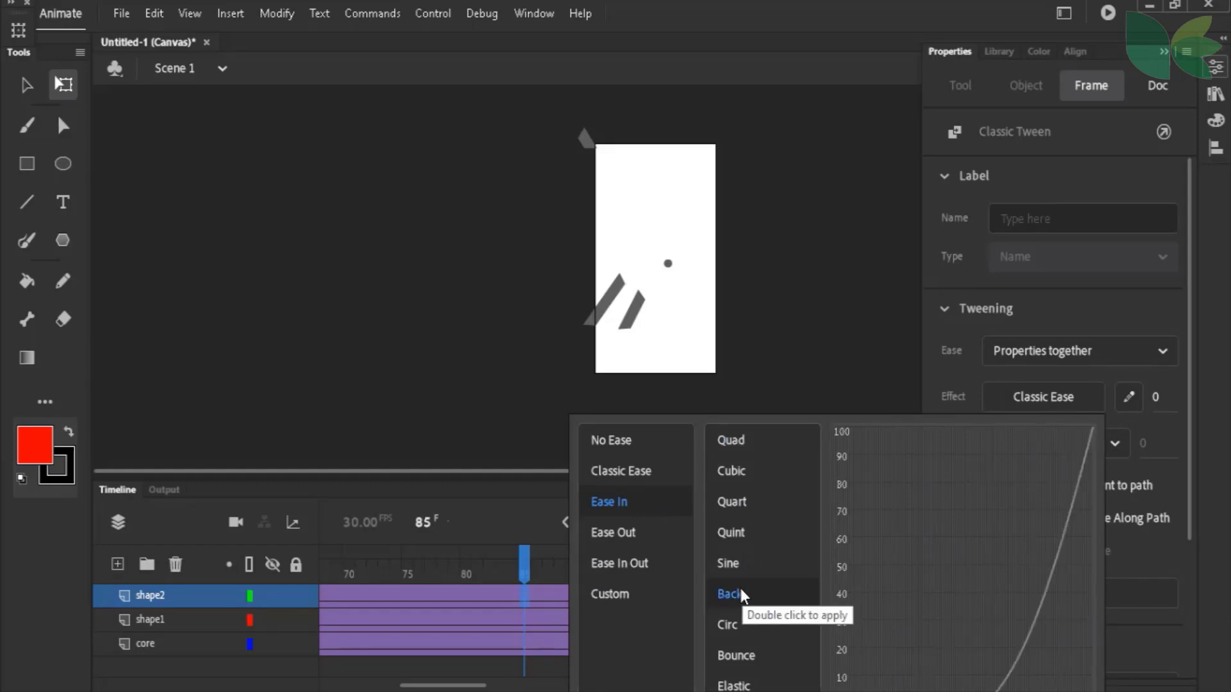
pyautogui.doubleClick(740, 588)
# Compare the Ease In presets for the shape3 layer's classic tween and apply Cubic Ease-In
pyautogui.click(534, 599)
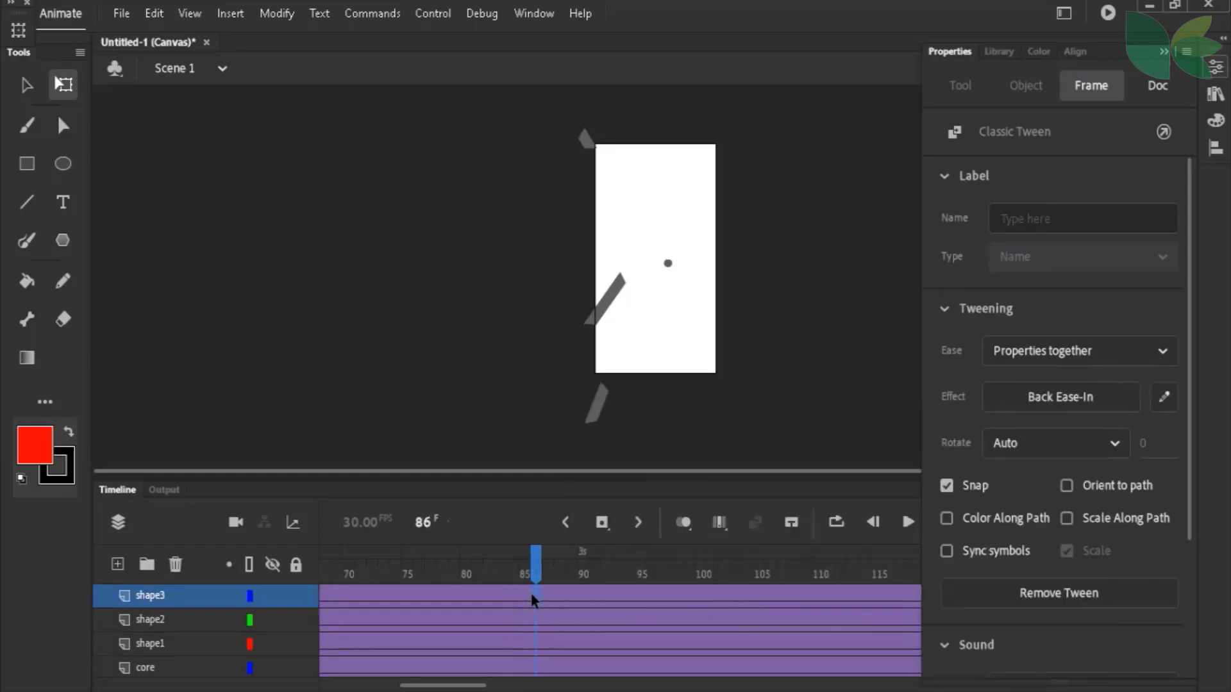
pyautogui.click(1047, 393)
pyautogui.click(647, 506)
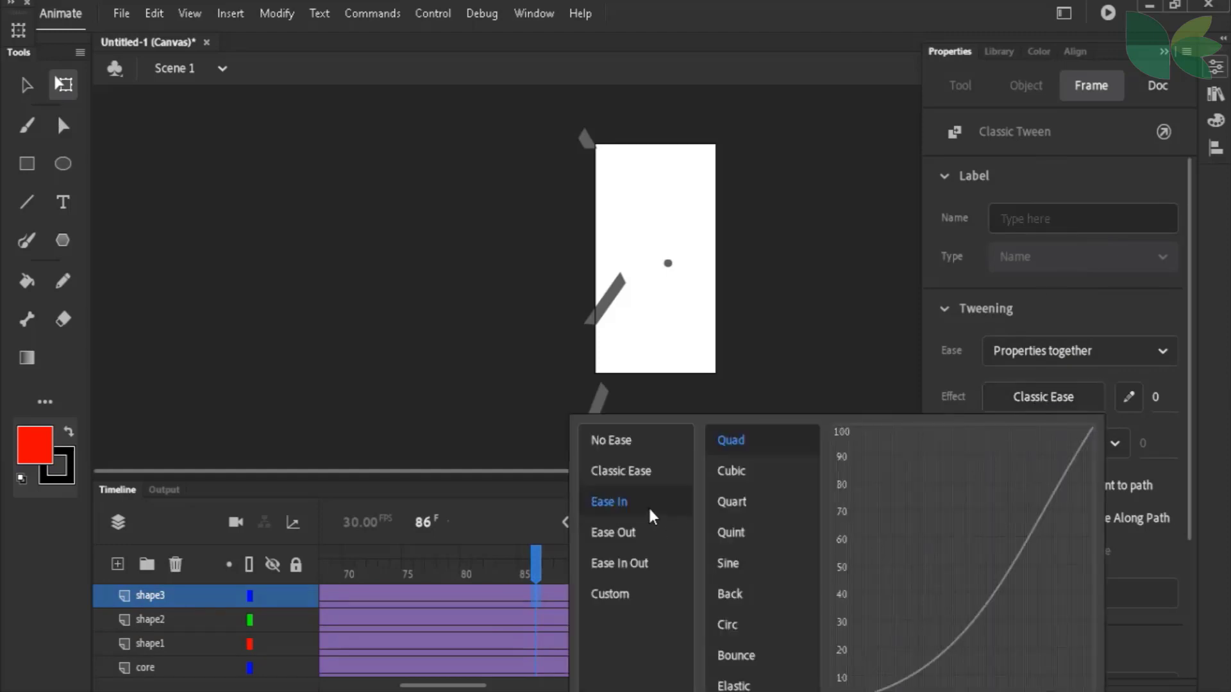
pyautogui.click(759, 504)
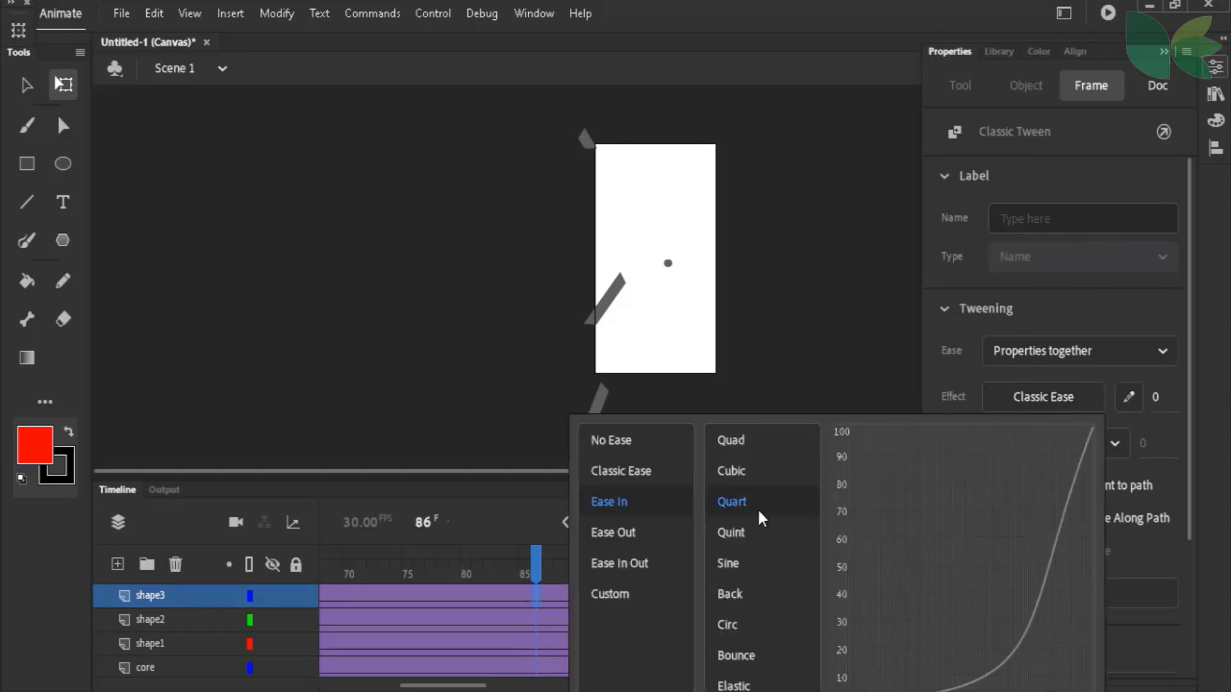
pyautogui.click(749, 646)
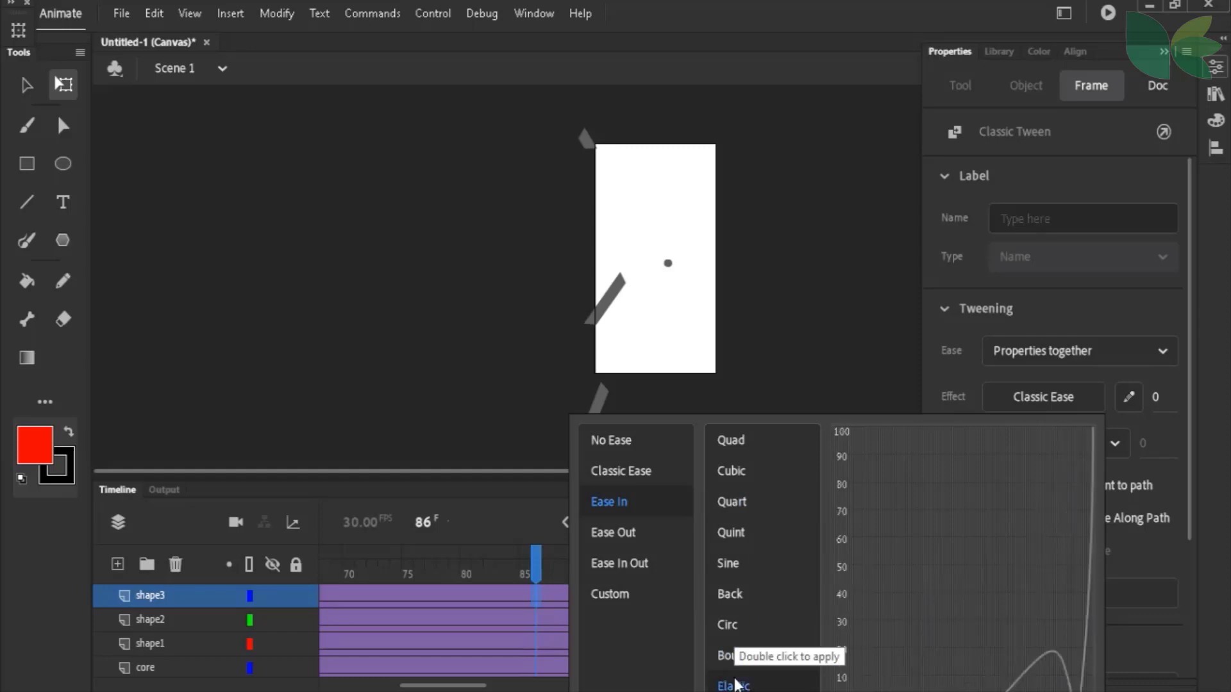
pyautogui.click(745, 600)
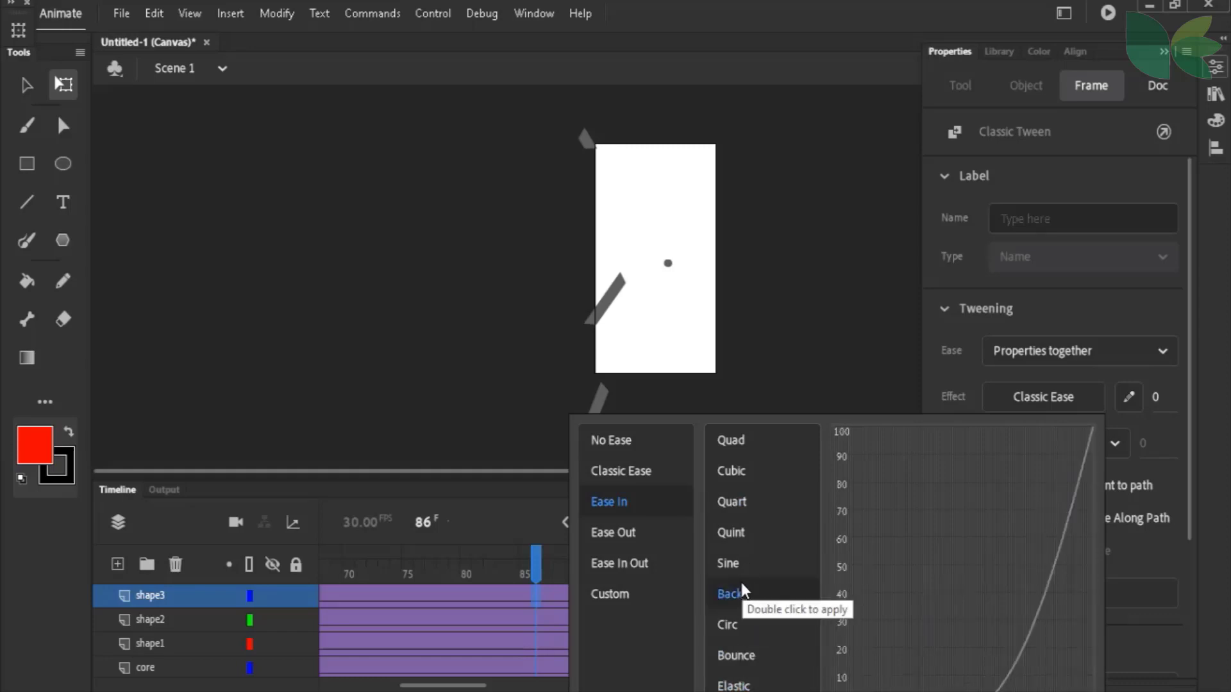
pyautogui.doubleClick(743, 470)
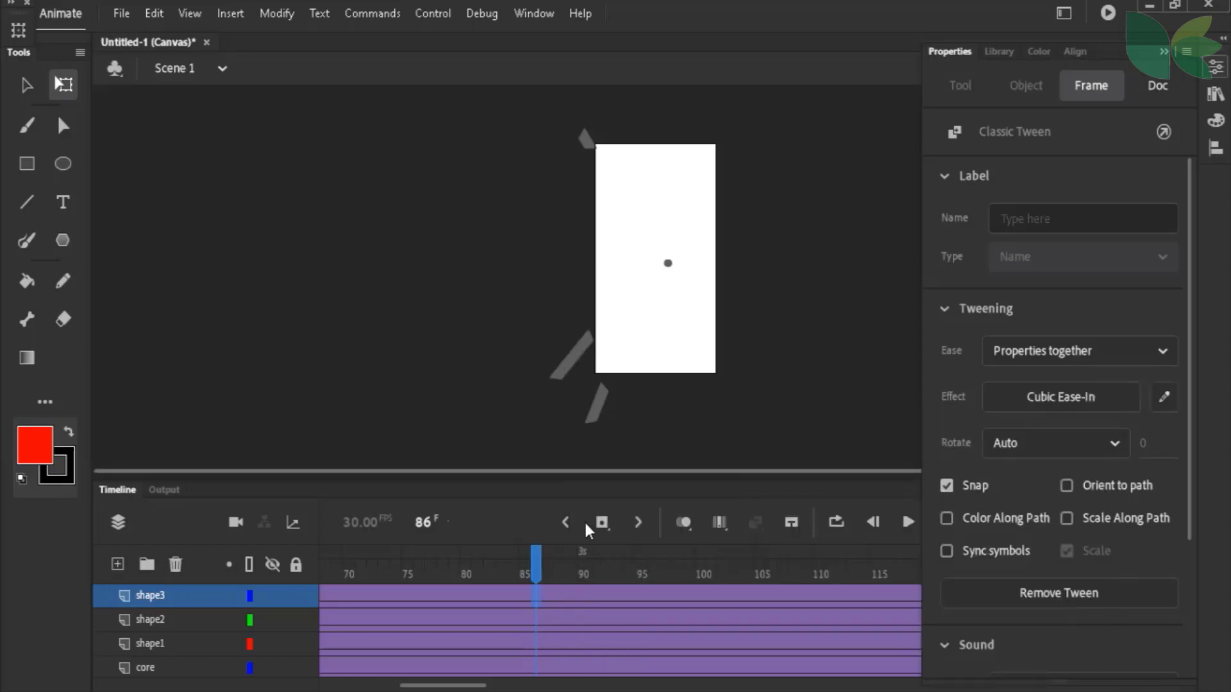
# Play the animation to preview the logo pieces assembling with the new easing, and view the finished logo at 25% zoom
pyautogui.click(896, 526)
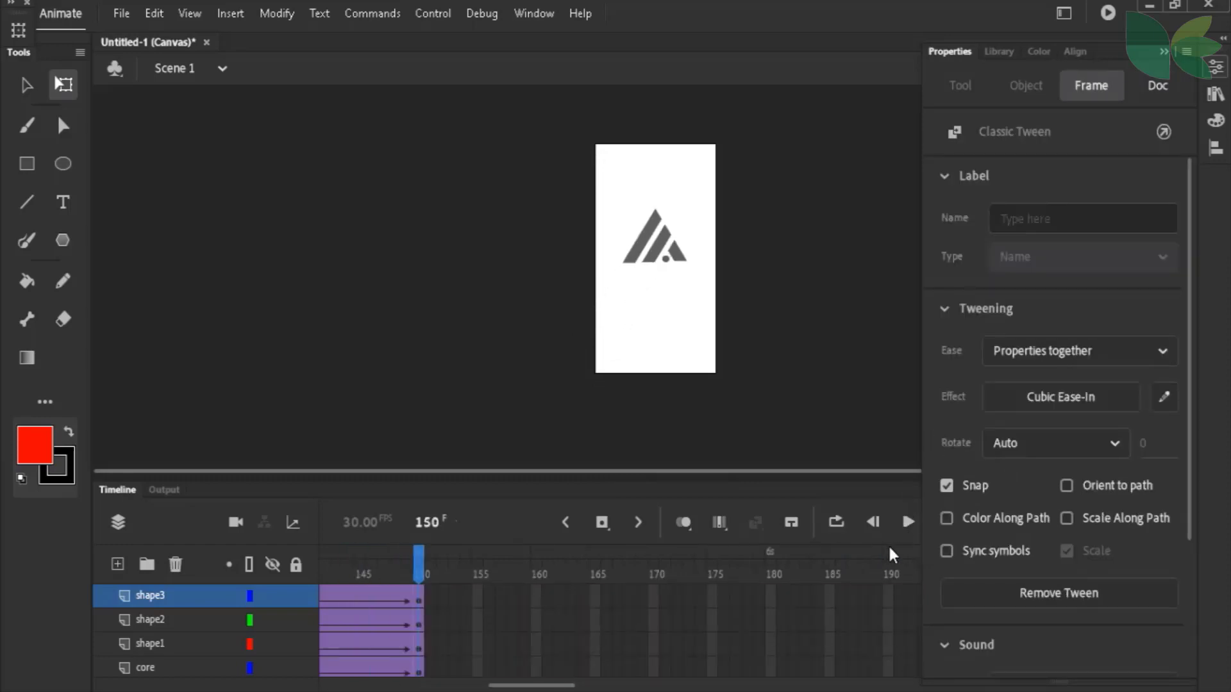
pyautogui.click(907, 523)
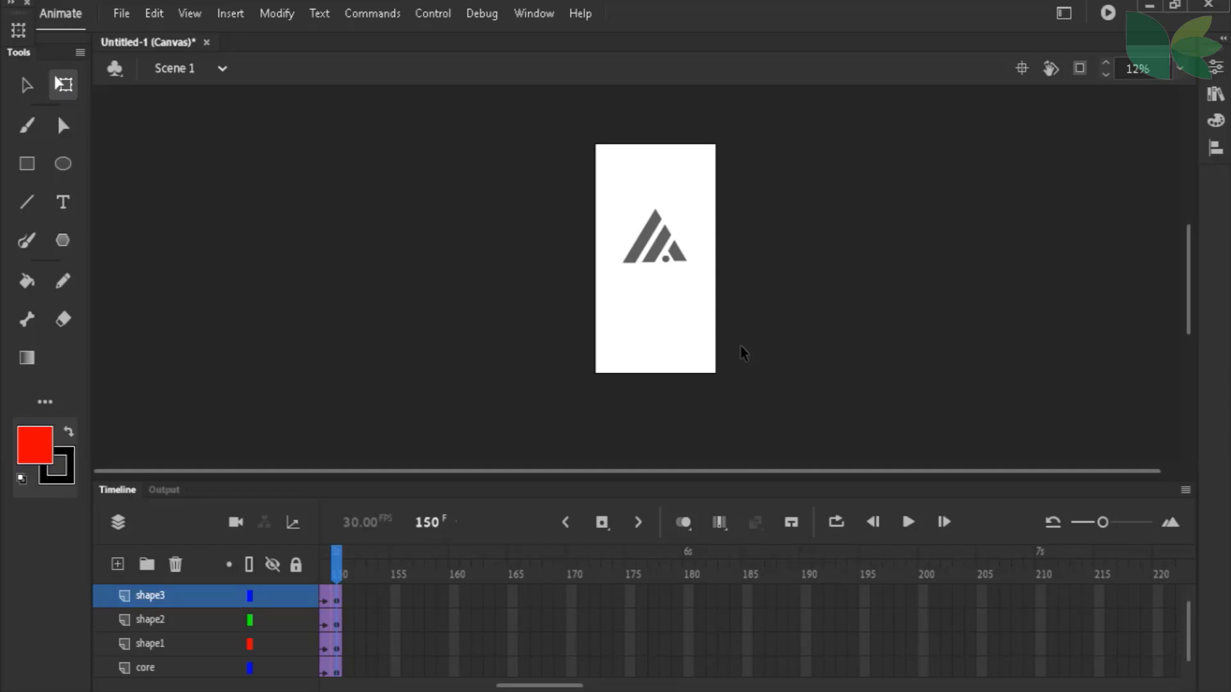
pyautogui.hotkey('ctrl', '=')
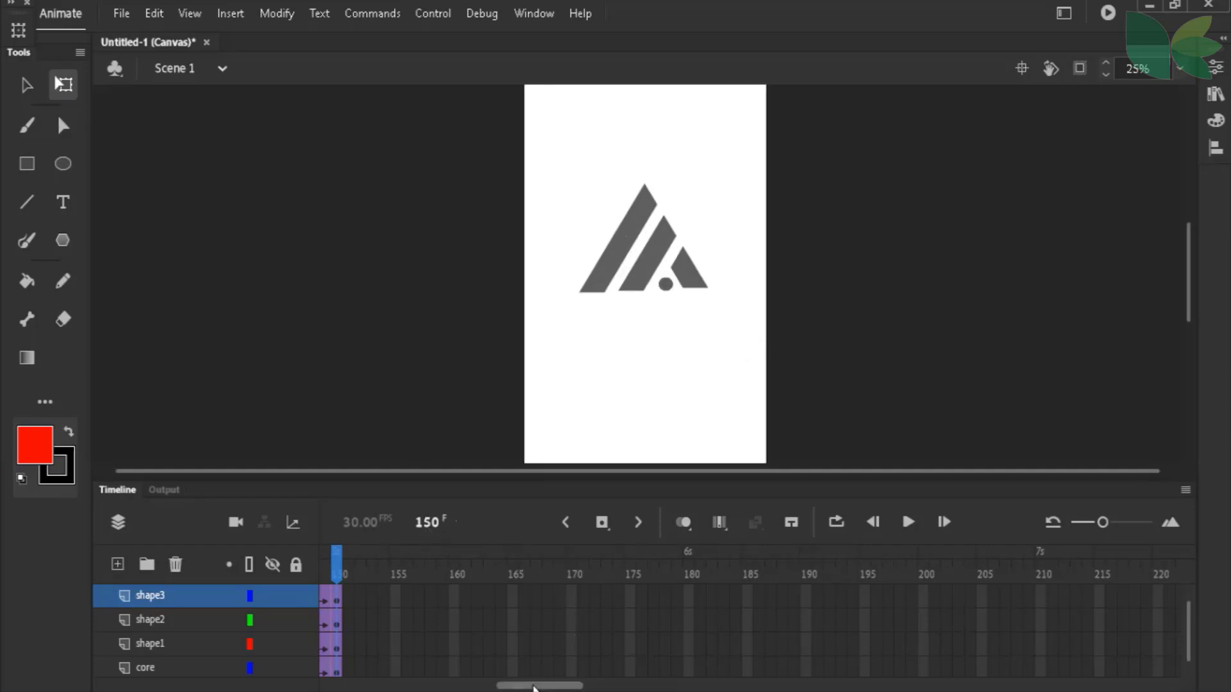
# Try to extend the core layer by inserting a keyframe at frame 200
pyautogui.moveTo(533, 688); pyautogui.dragTo(509, 687)
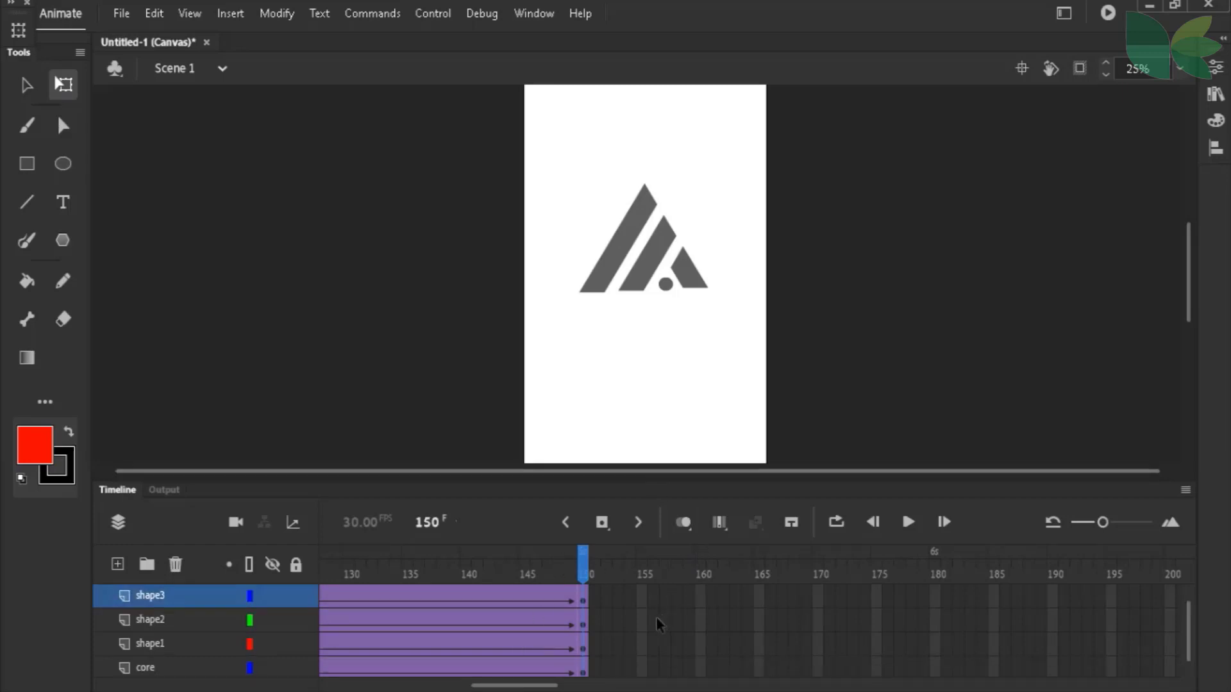
pyautogui.hotkey('ctrl', 'z')
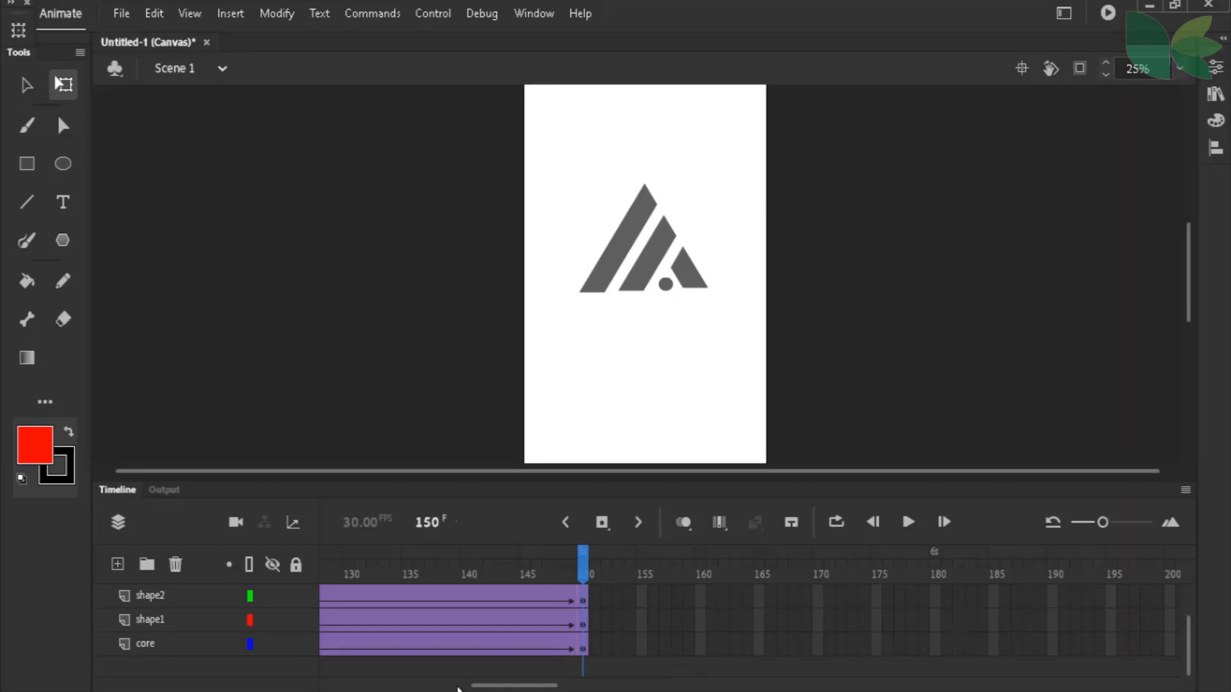
pyautogui.moveTo(481, 686); pyautogui.dragTo(484, 688)
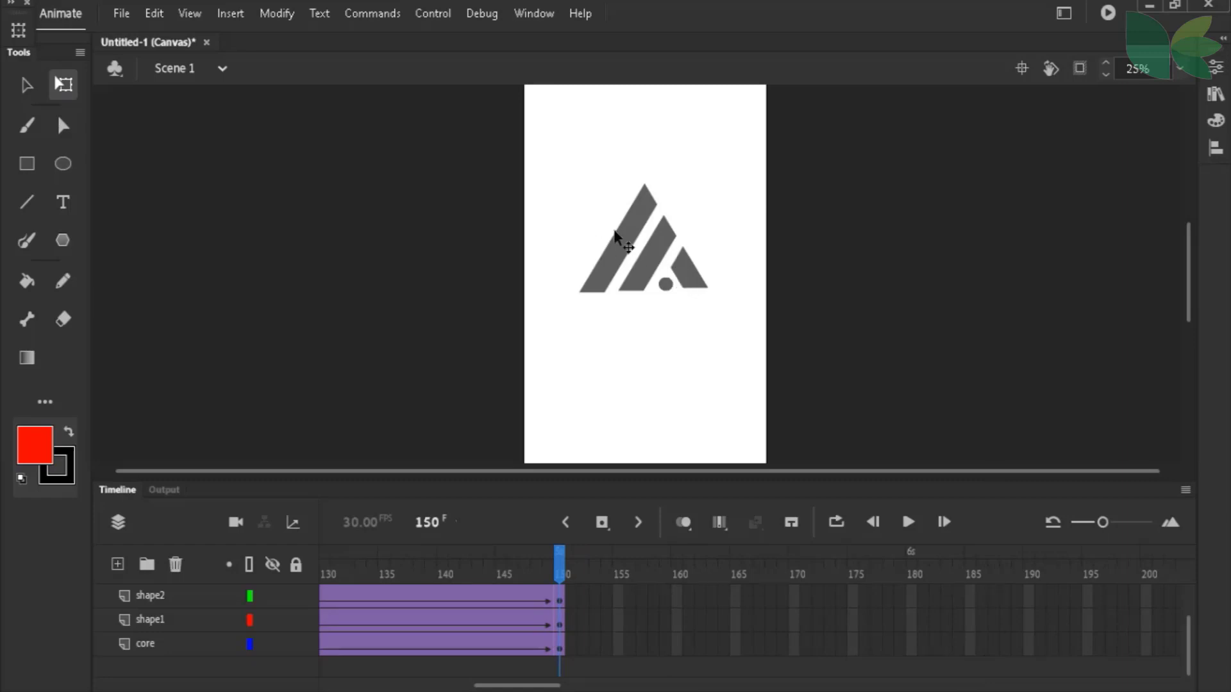
pyautogui.click(1149, 645)
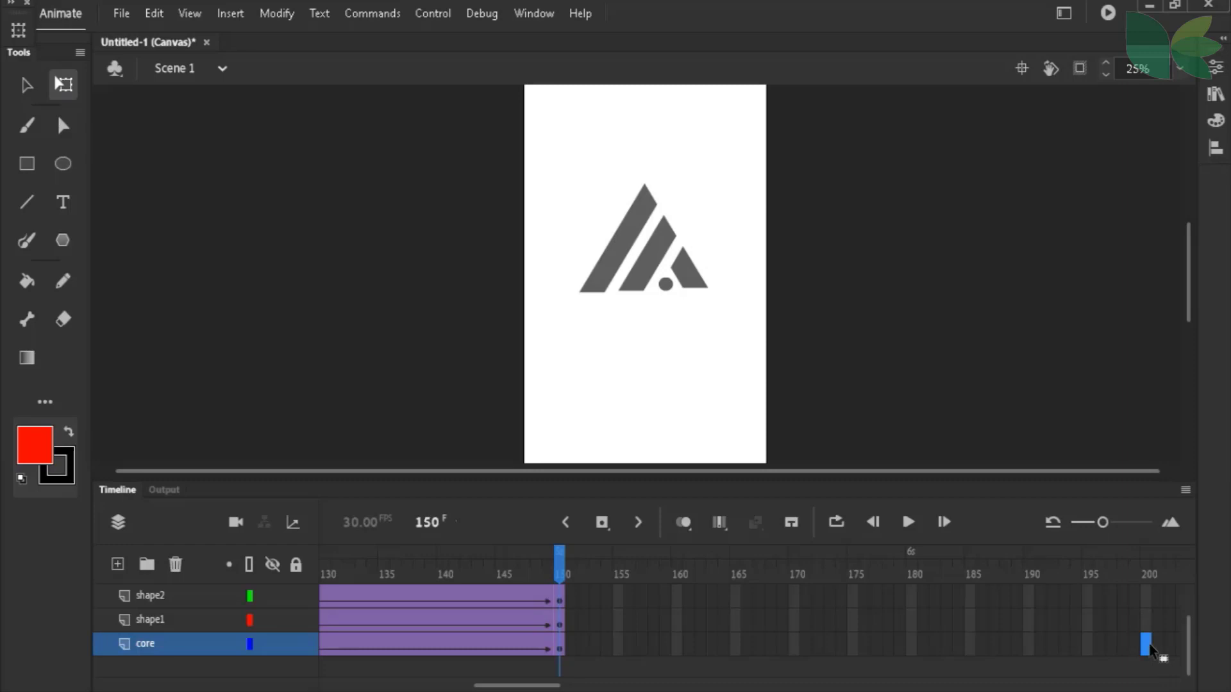
pyautogui.rightClick(1150, 645)
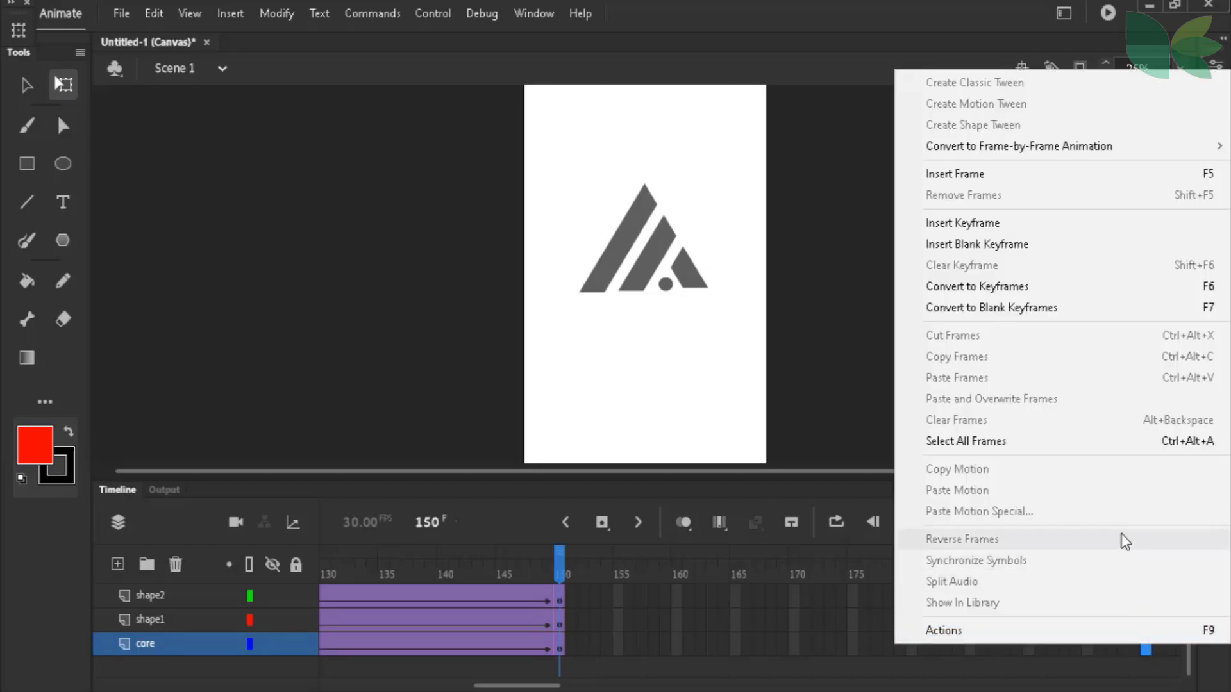
pyautogui.click(1026, 221)
# Cancel adding a frame 200 keyframe on the shape1 layer and undo the core layer's keyframe there
pyautogui.click(1145, 621)
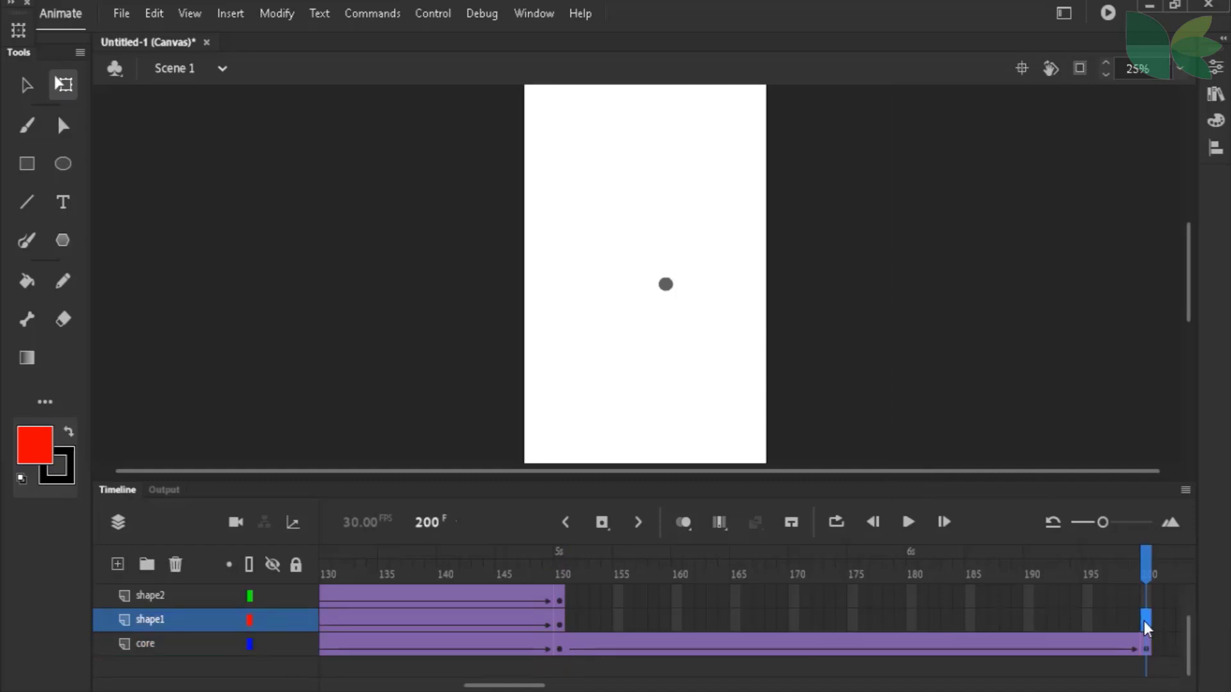
pyautogui.rightClick(1143, 621)
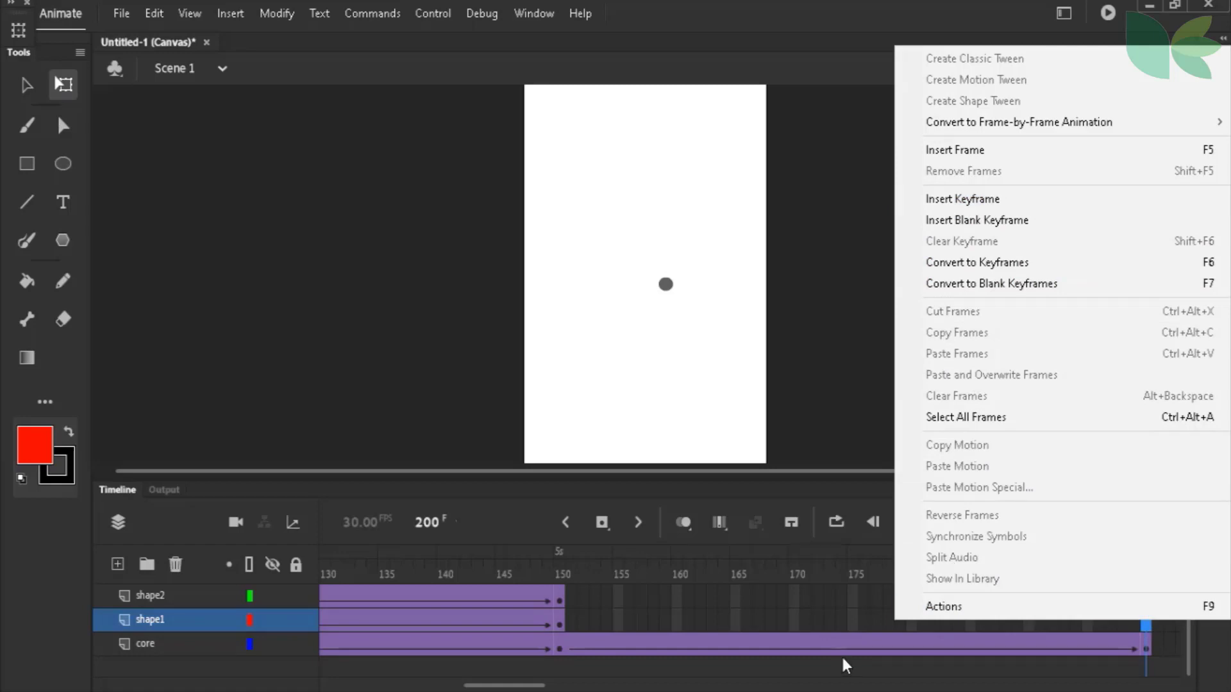
pyautogui.click(890, 666)
pyautogui.hotkey('ctrl', 'z')
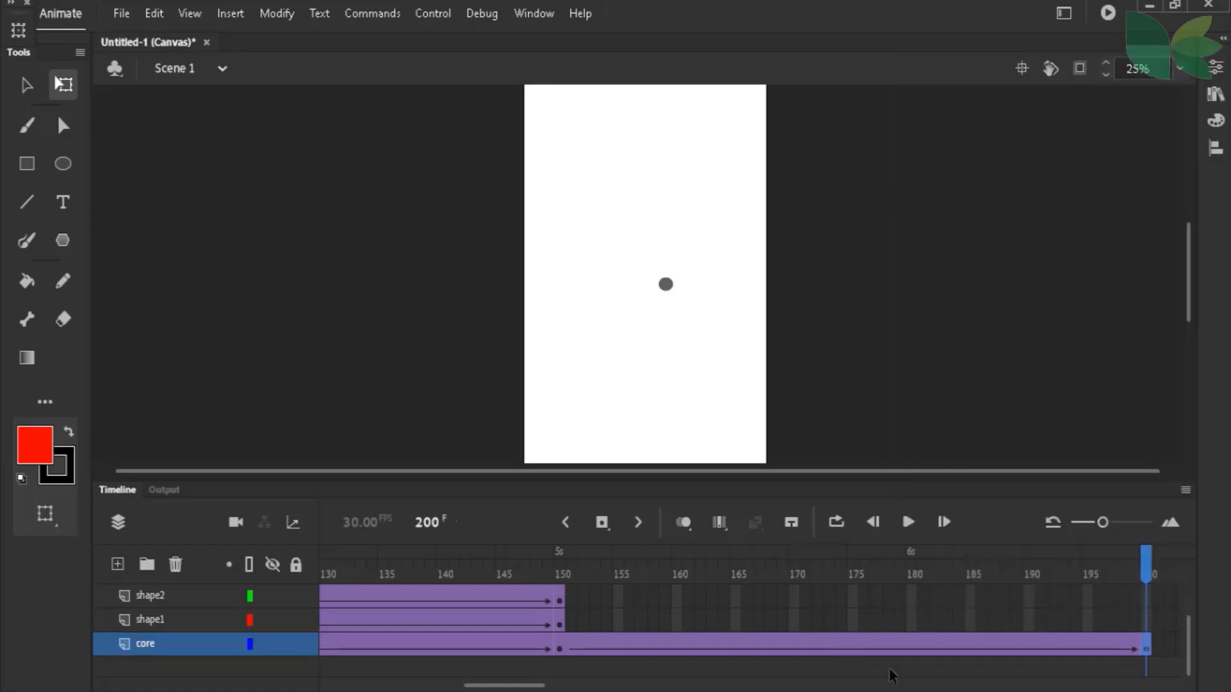
pyautogui.hotkey('ctrl', 'z')
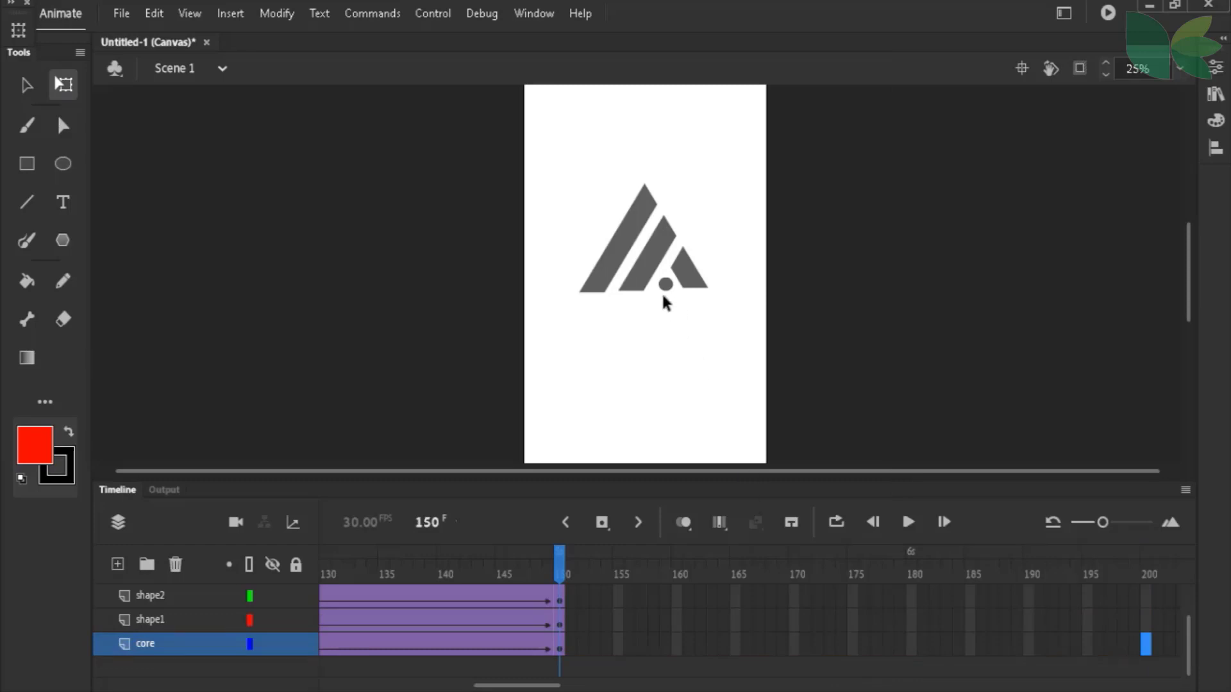
# Select the core circle at frame 150 and look through the library previews for its symbol, Tween 1
pyautogui.click(666, 284)
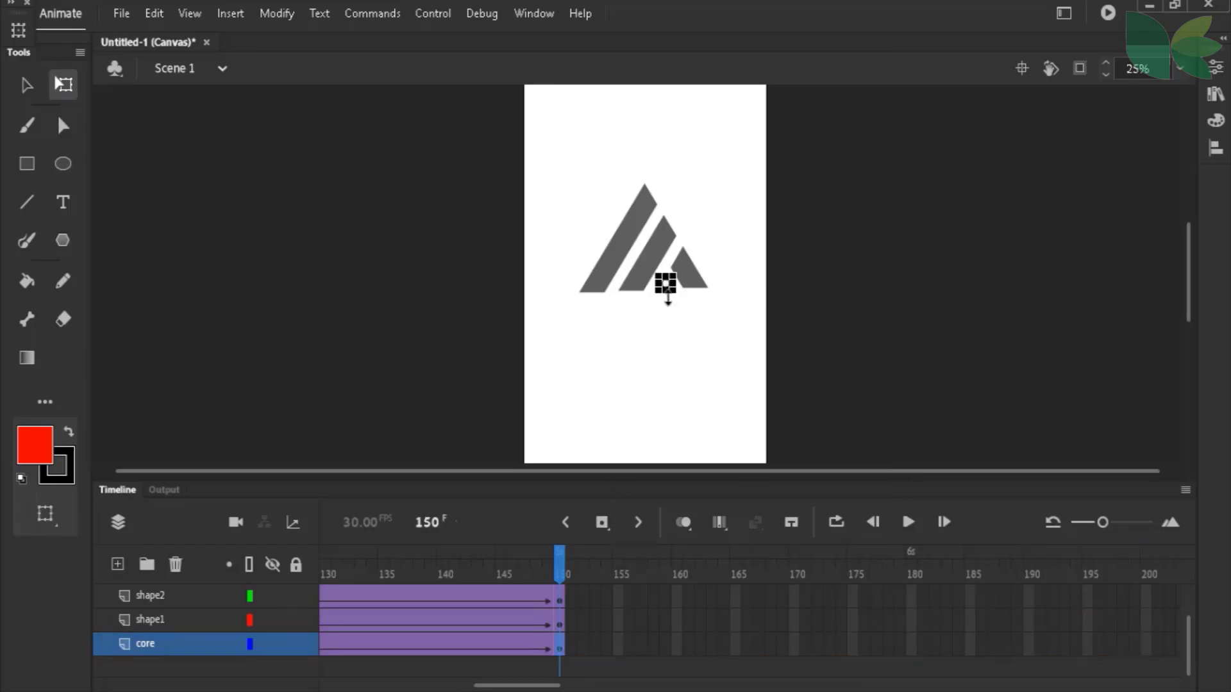
pyautogui.click(1215, 66)
pyautogui.click(1215, 67)
pyautogui.click(1215, 94)
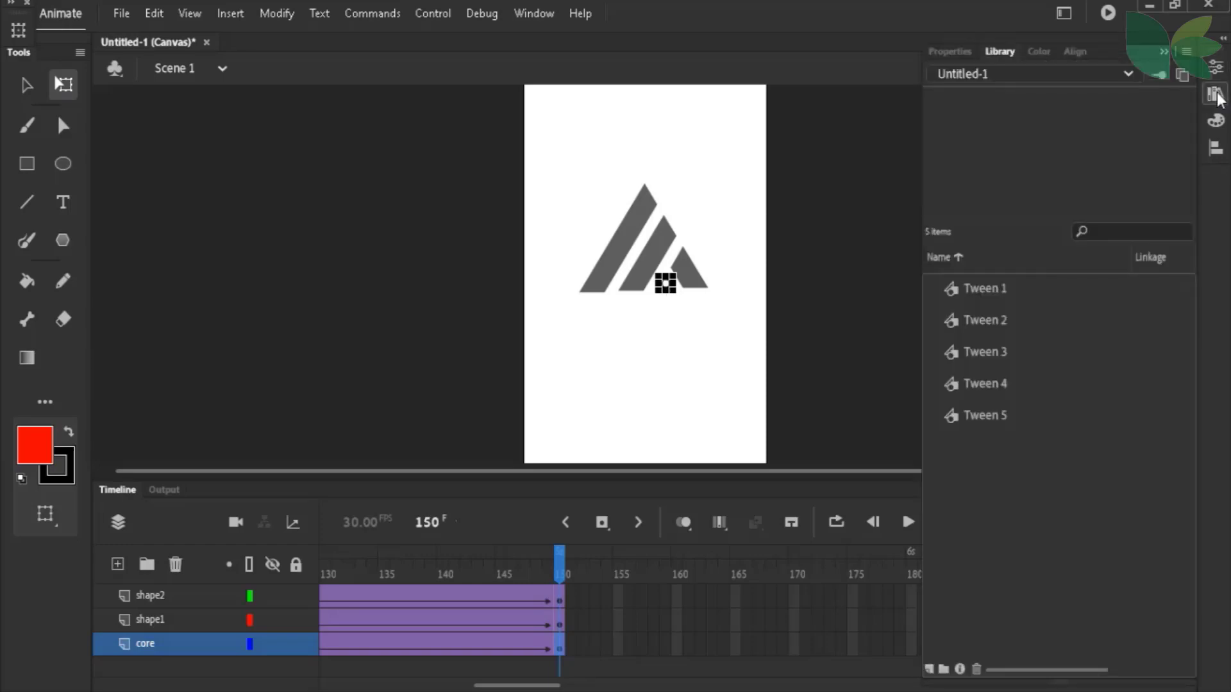
pyautogui.click(998, 408)
pyautogui.click(996, 386)
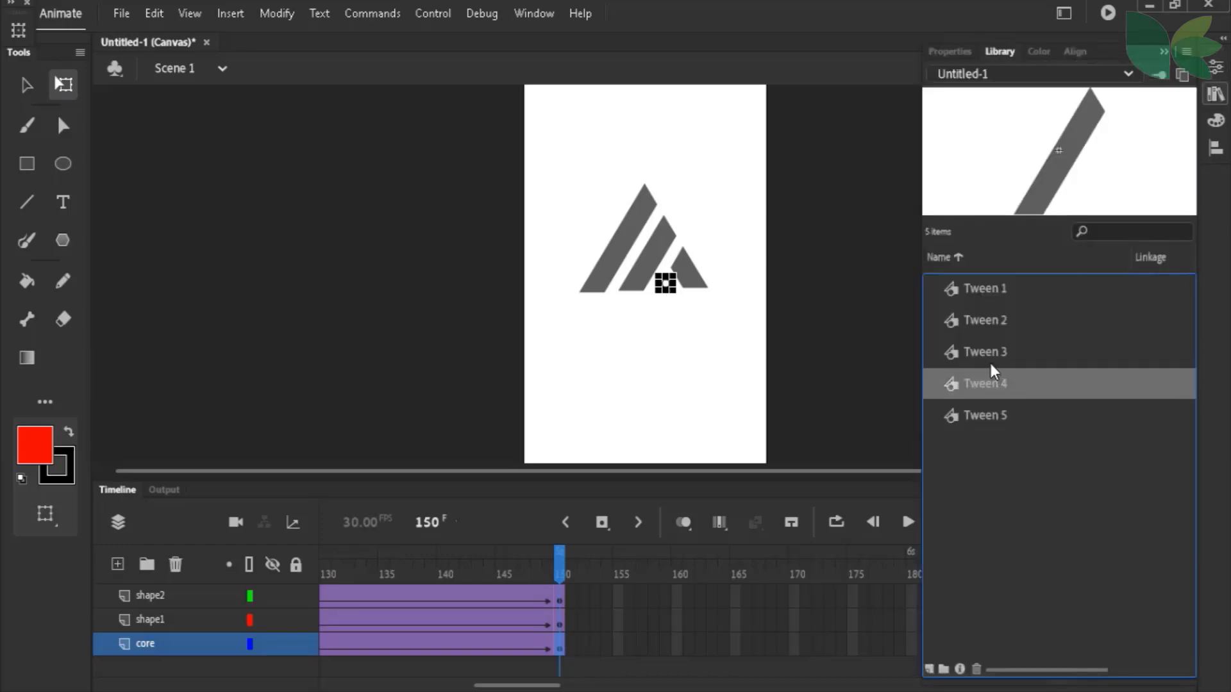
pyautogui.click(989, 363)
pyautogui.click(990, 324)
pyautogui.click(991, 290)
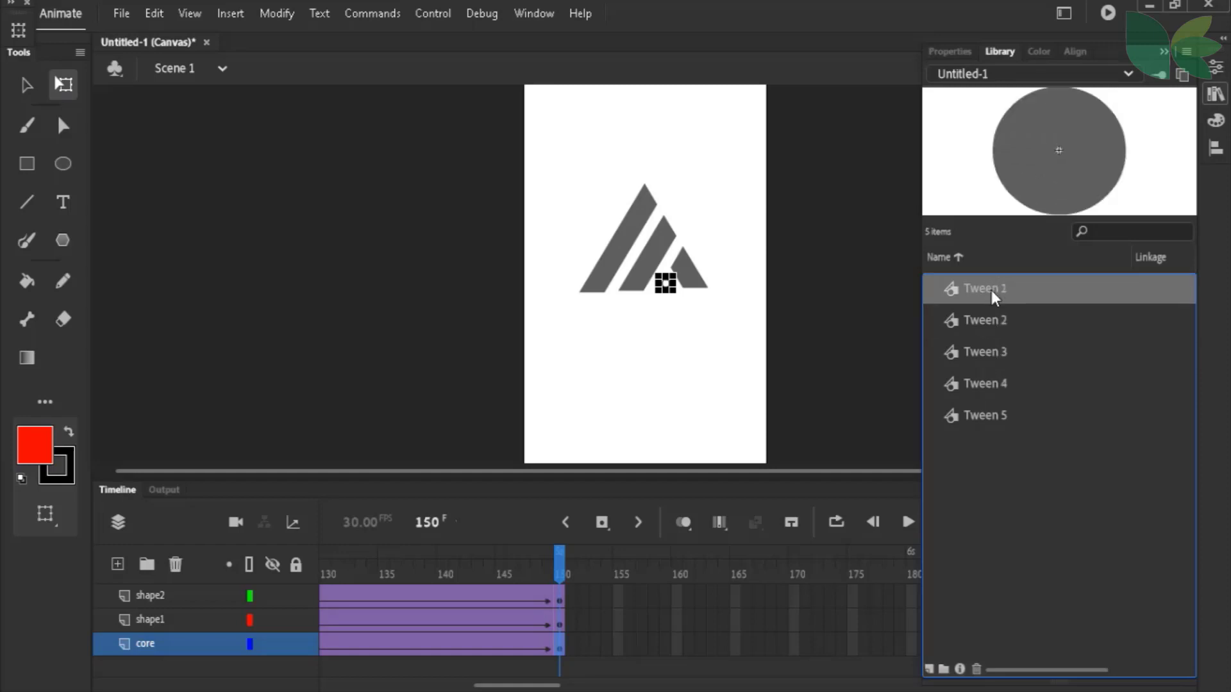
# Duplicate the Tween 1 symbol in the library as a graphic symbol named Tween 12
pyautogui.rightClick(991, 291)
pyautogui.click(1029, 358)
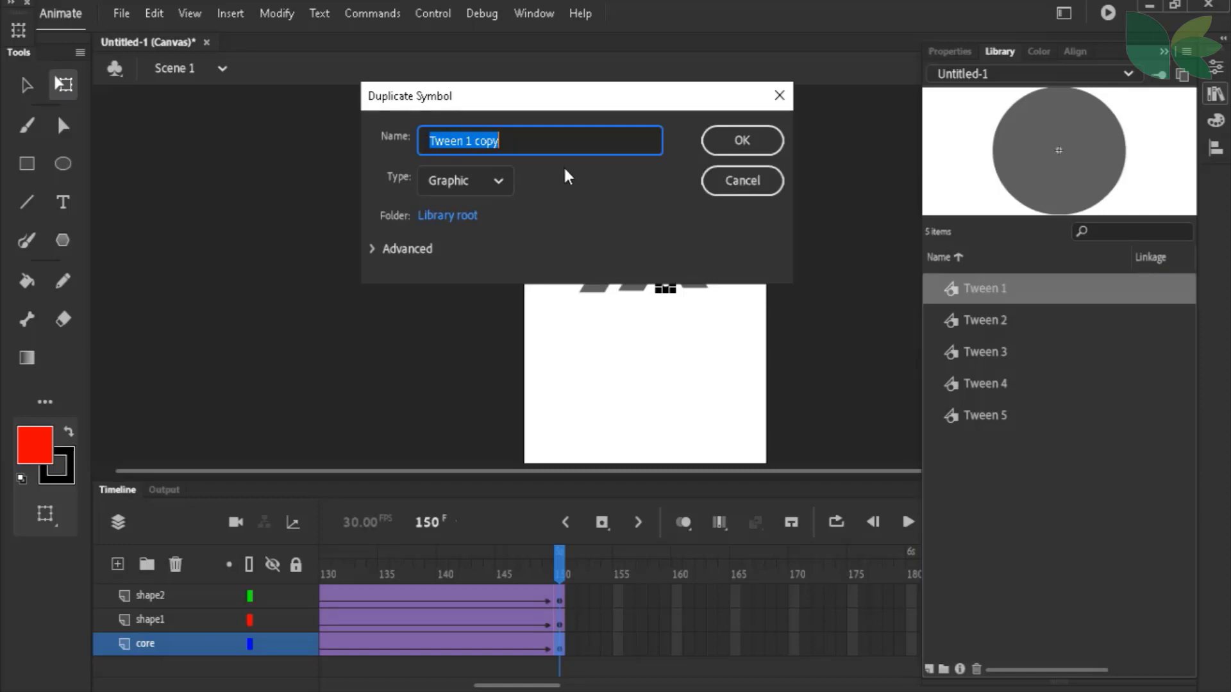
pyautogui.moveTo(465, 141); pyautogui.dragTo(559, 141)
pyautogui.write('2')
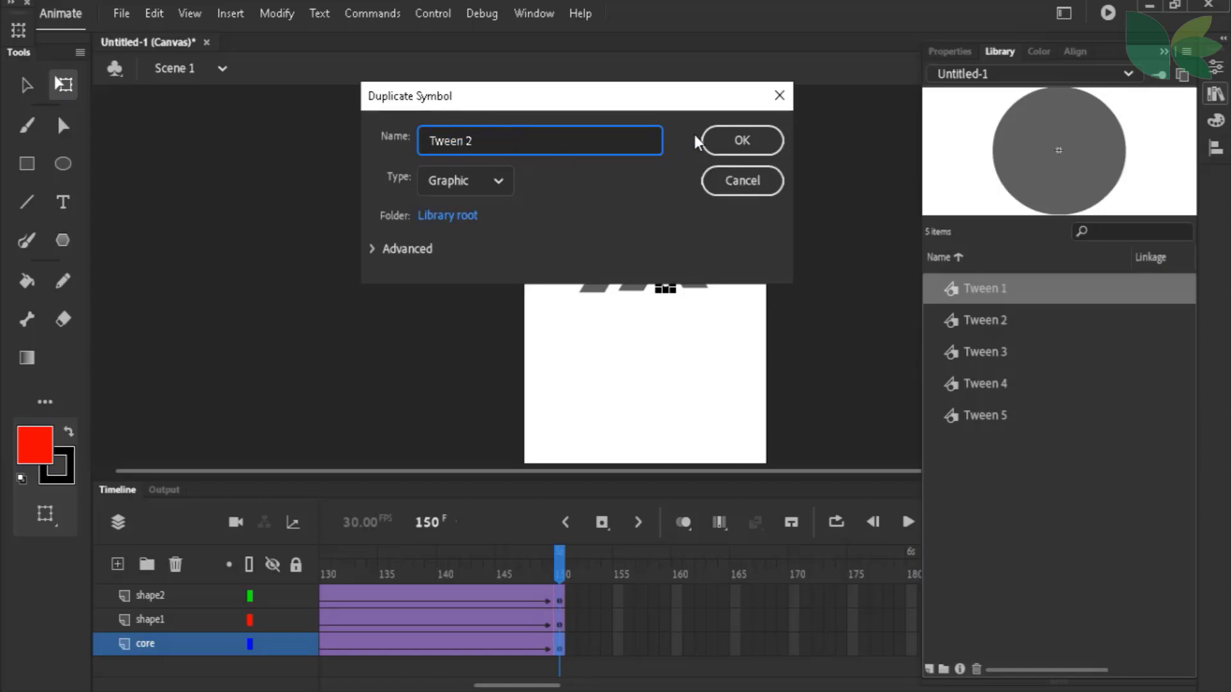
pyautogui.click(713, 137)
pyautogui.click(720, 219)
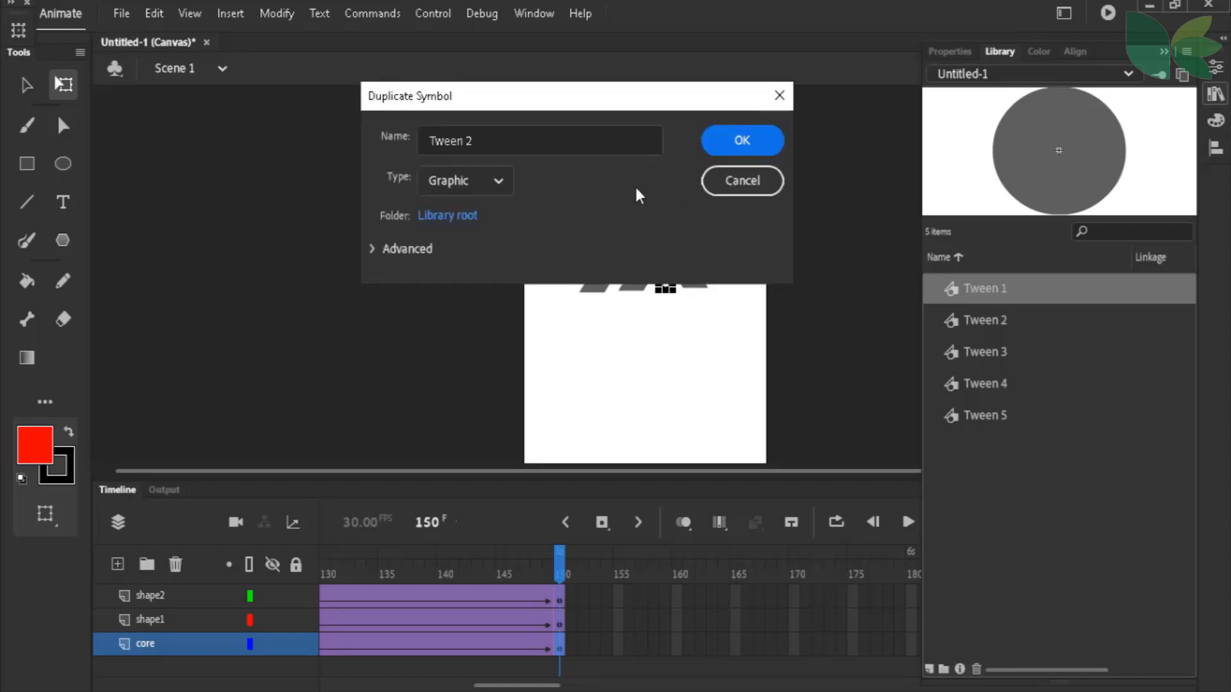
pyautogui.click(471, 152)
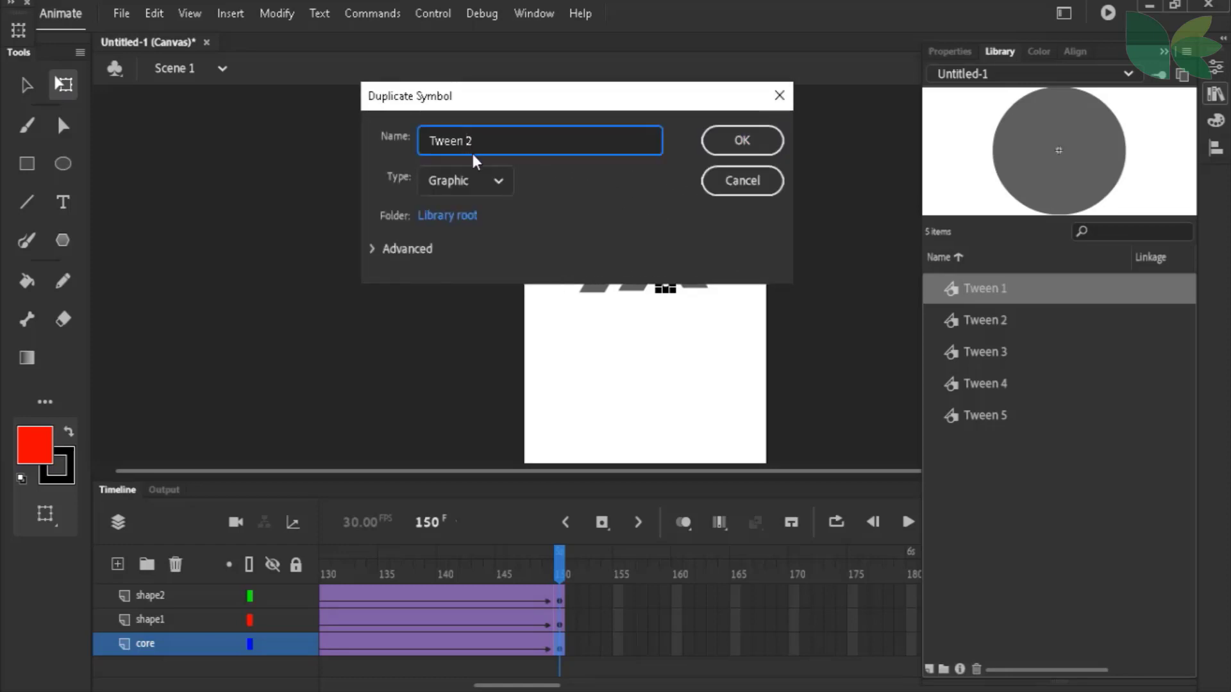
pyautogui.click(738, 139)
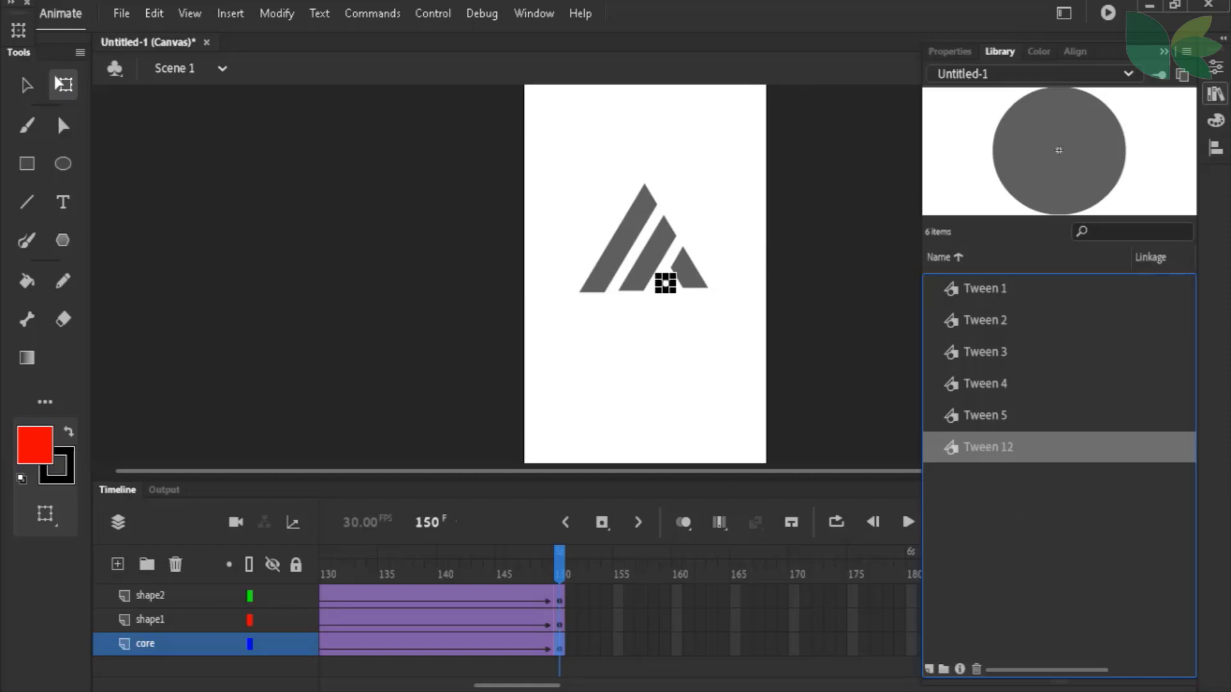
# Insert a blank keyframe at frame 200 on the core layer and place the Tween 12 symbol on the stage there
pyautogui.hotkey('ctrl', 'l')
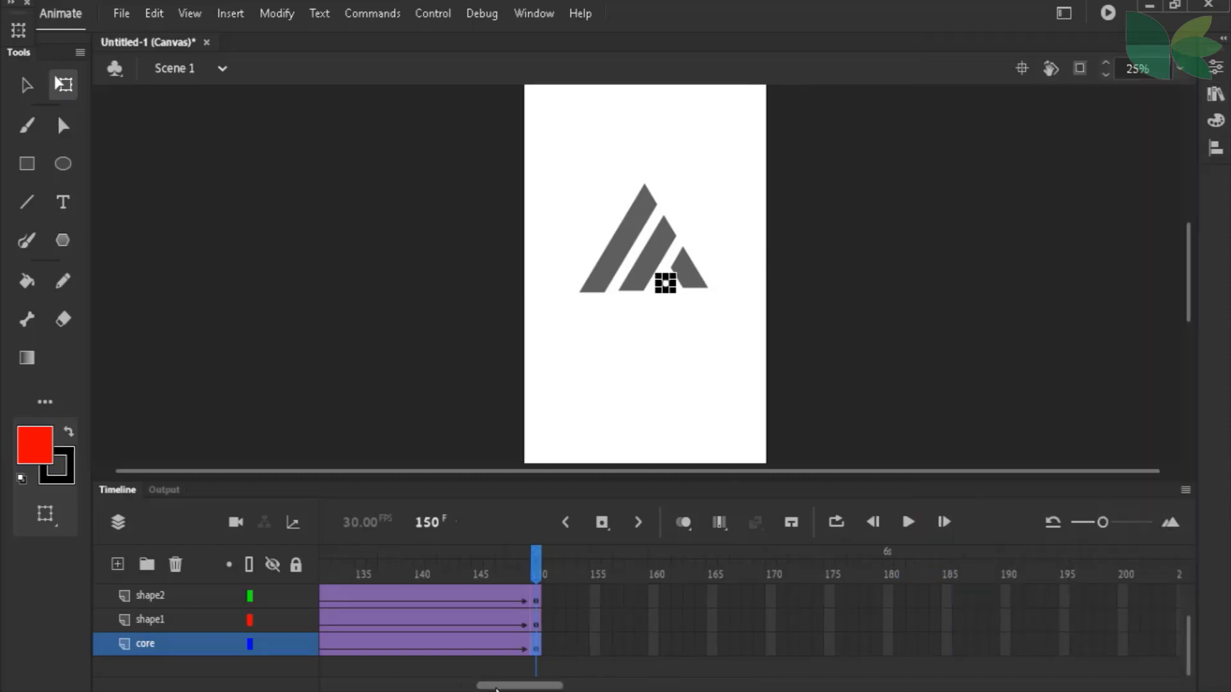
pyautogui.hscroll(2, 497, 690)
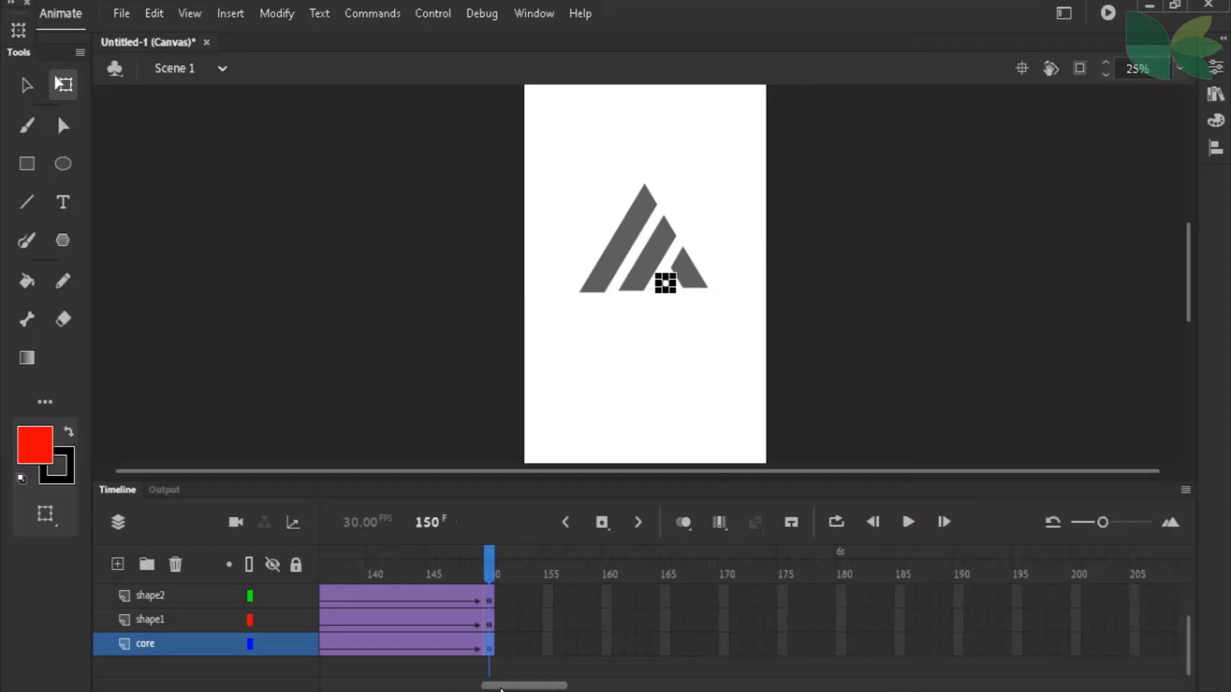
pyautogui.rightClick(1065, 648)
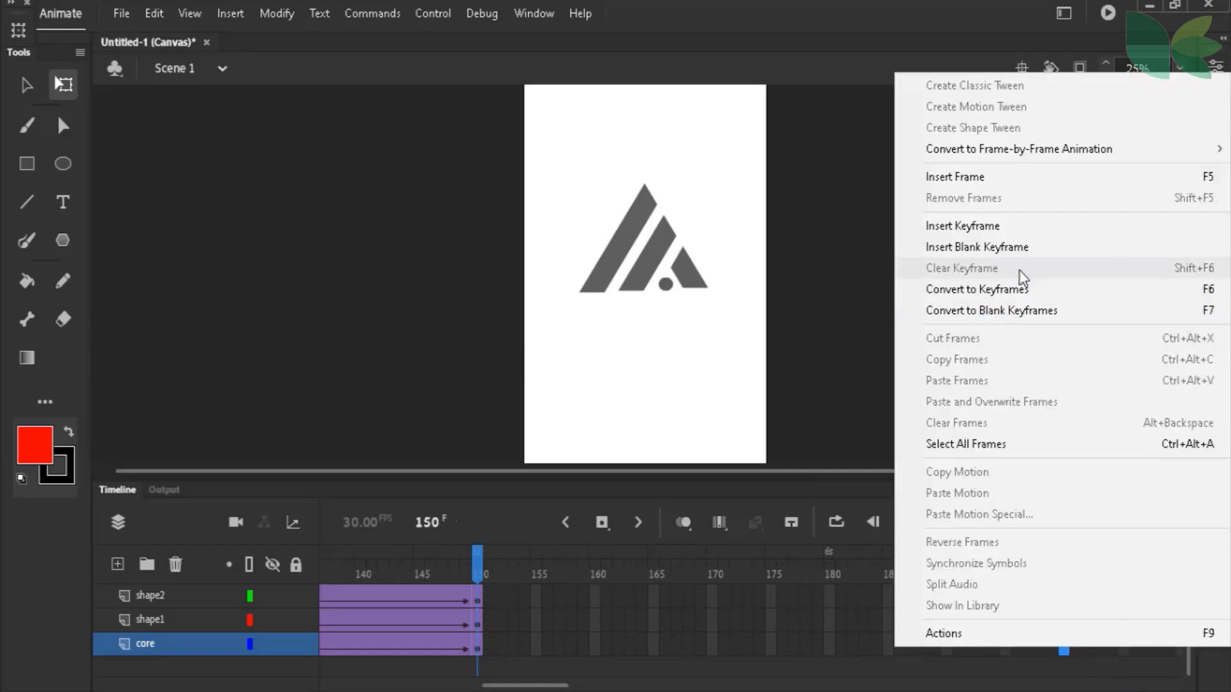
pyautogui.click(1014, 250)
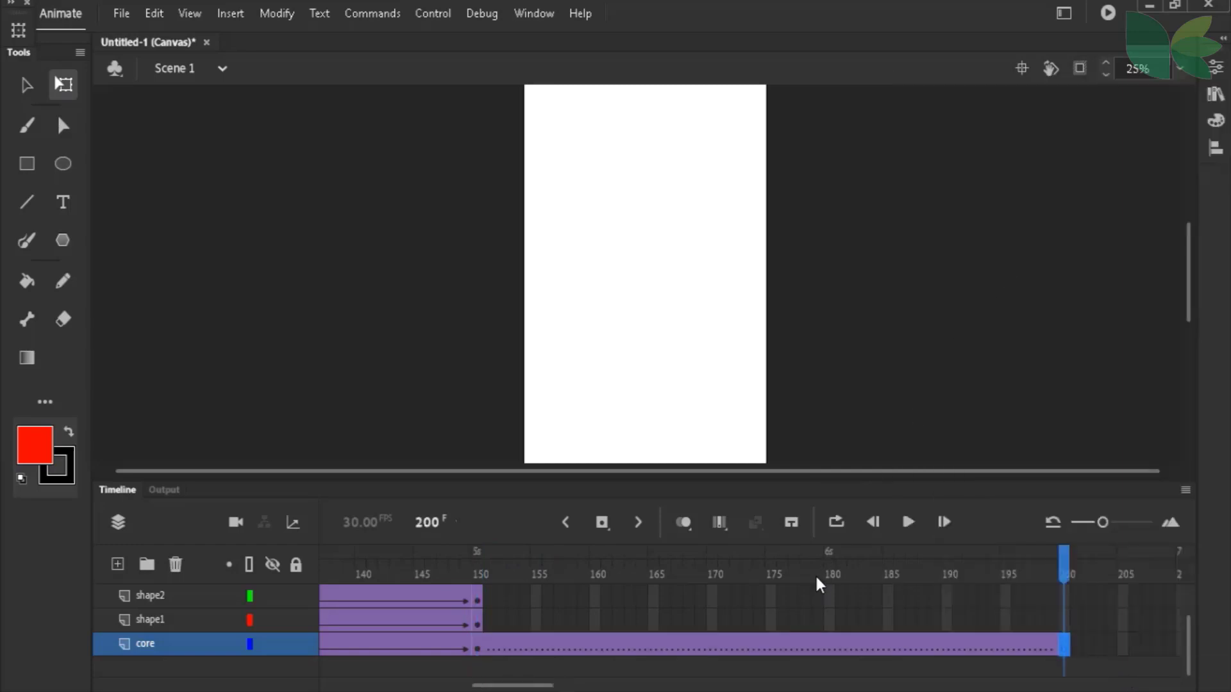
pyautogui.click(1214, 95)
pyautogui.moveTo(1014, 436); pyautogui.dragTo(793, 361)
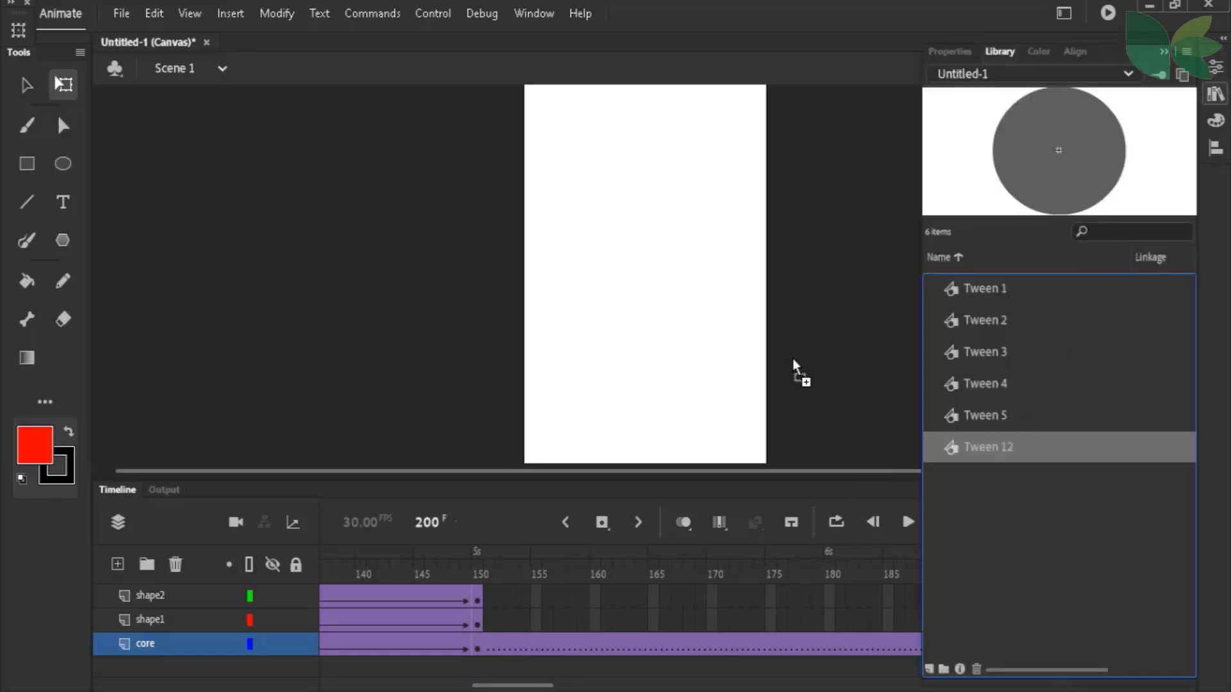
pyautogui.moveTo(681, 300); pyautogui.dragTo(681, 300)
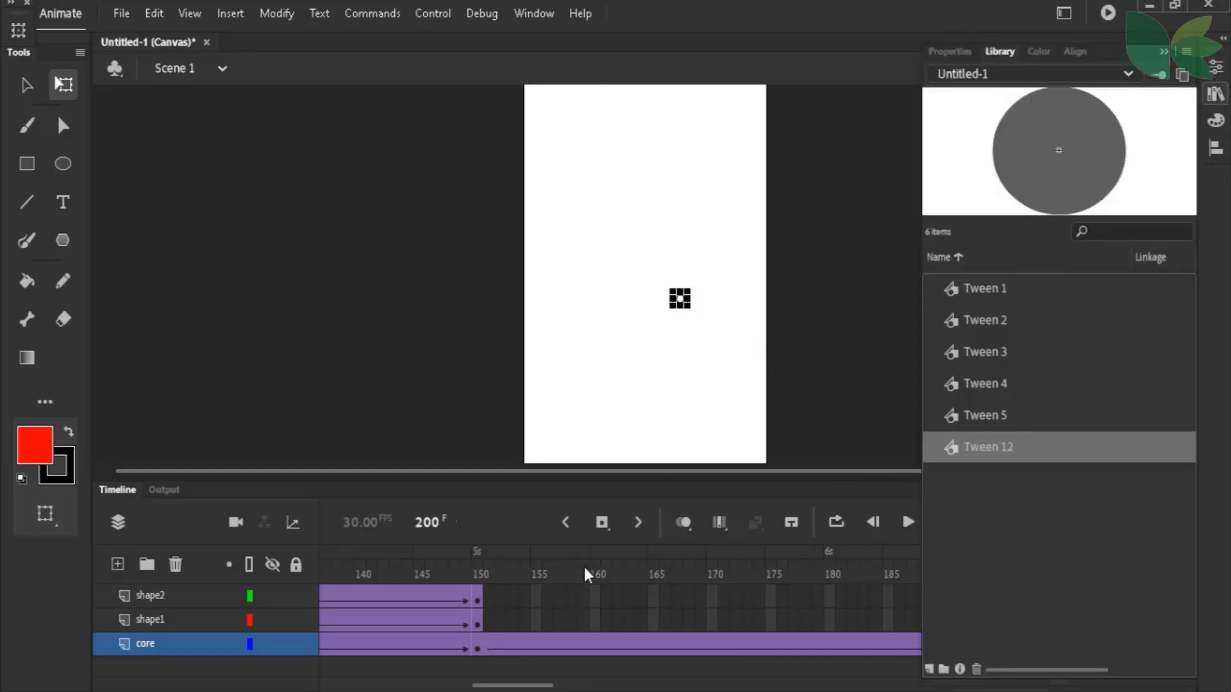
# Turn on onion skinning back past frame 150 and align the frame 200 circle with the original circle's position
pyautogui.click(683, 522)
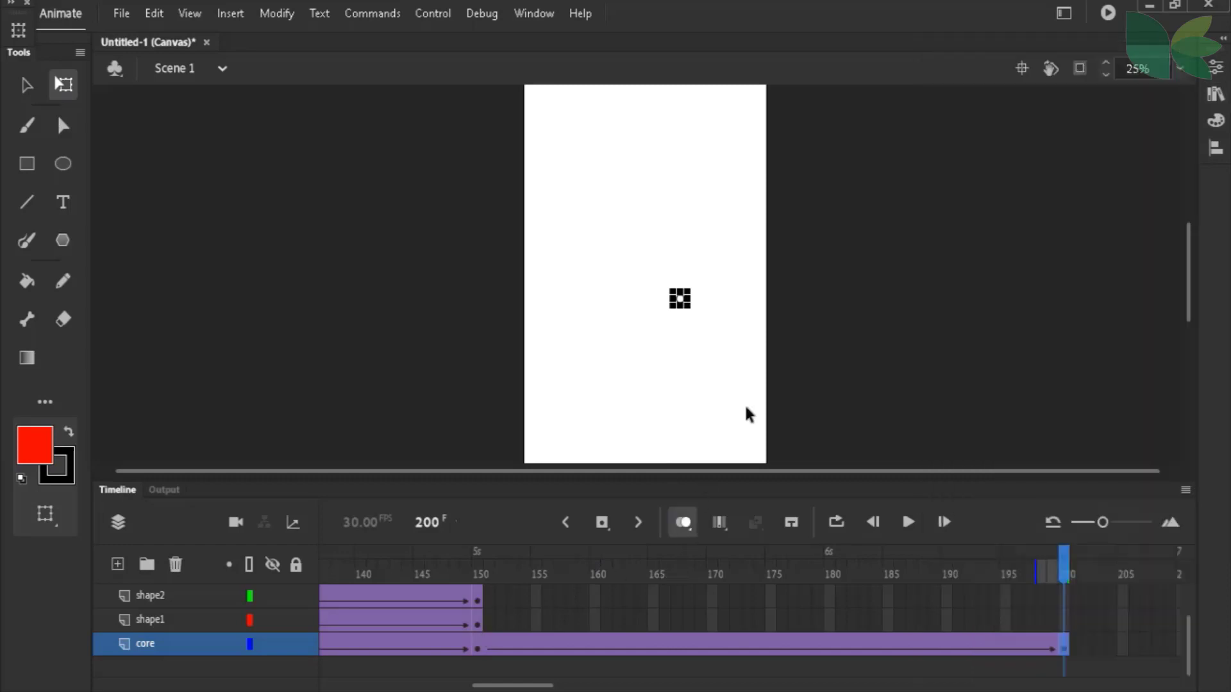
pyautogui.moveTo(1035, 570)
pyautogui.mouseDown()
pyautogui.moveTo(462, 571)
pyautogui.moveTo(495, 564)
pyautogui.mouseUp()
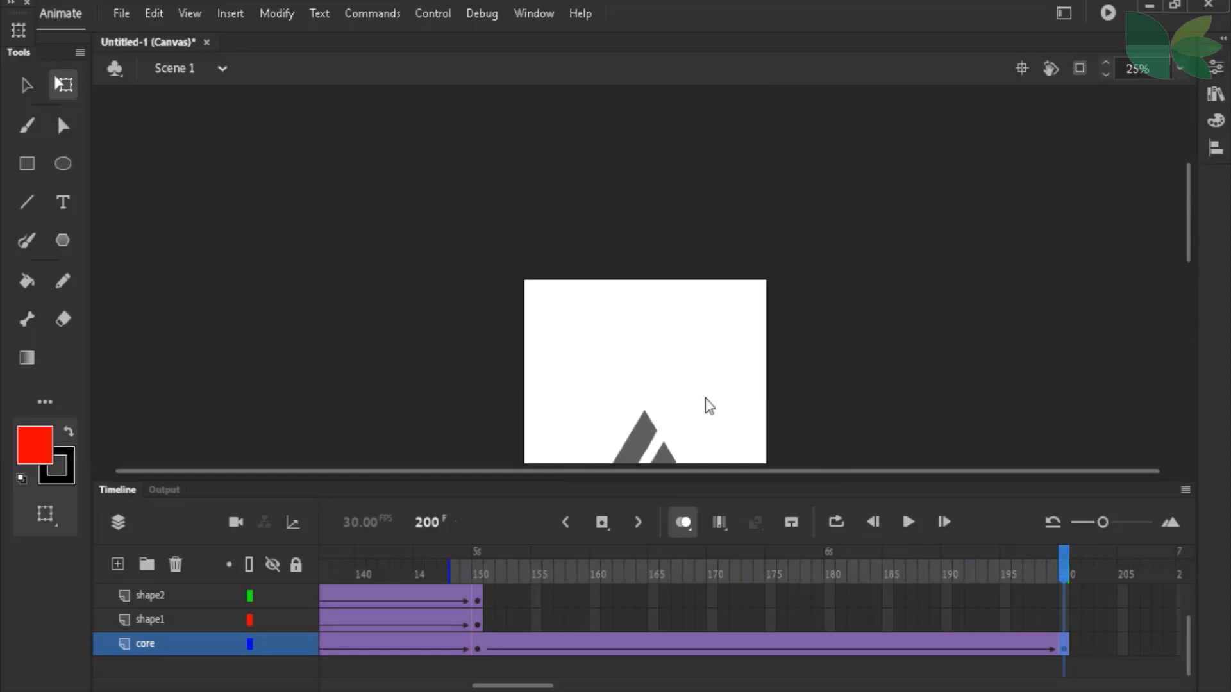
pyautogui.hotkey('ctrl', '=')
pyautogui.hotkey('ctrl', '=')
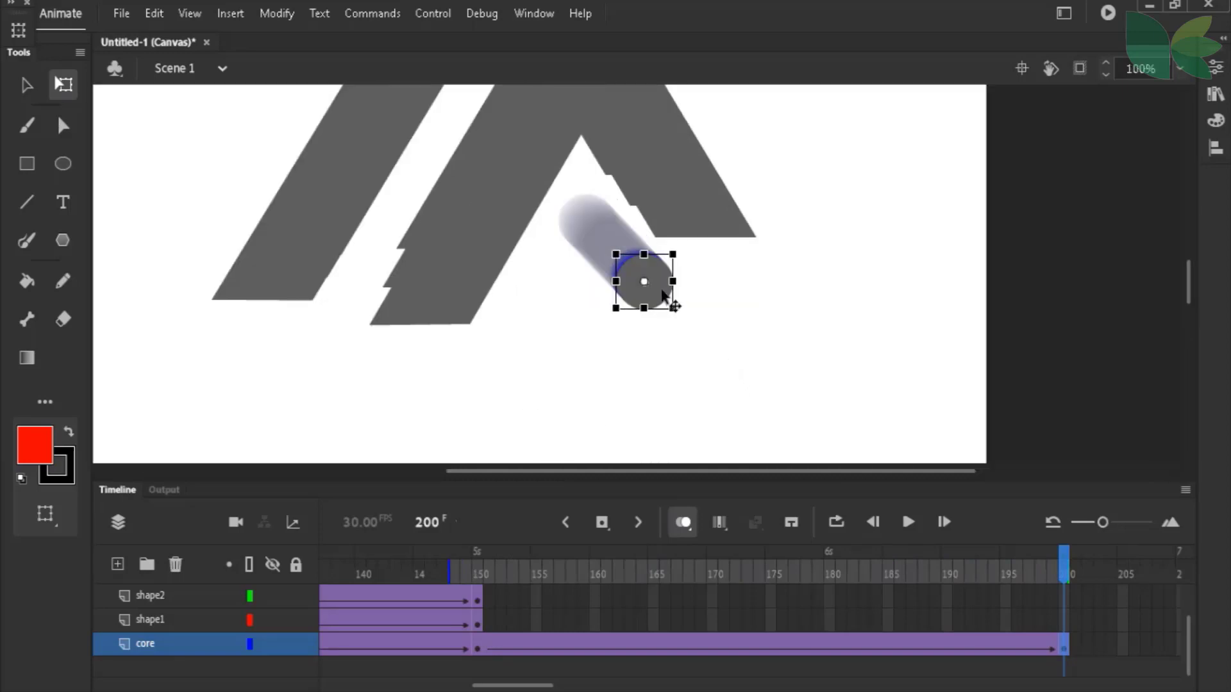
pyautogui.moveTo(661, 288)
pyautogui.mouseDown()
pyautogui.moveTo(606, 225)
pyautogui.moveTo(660, 289)
pyautogui.mouseUp()
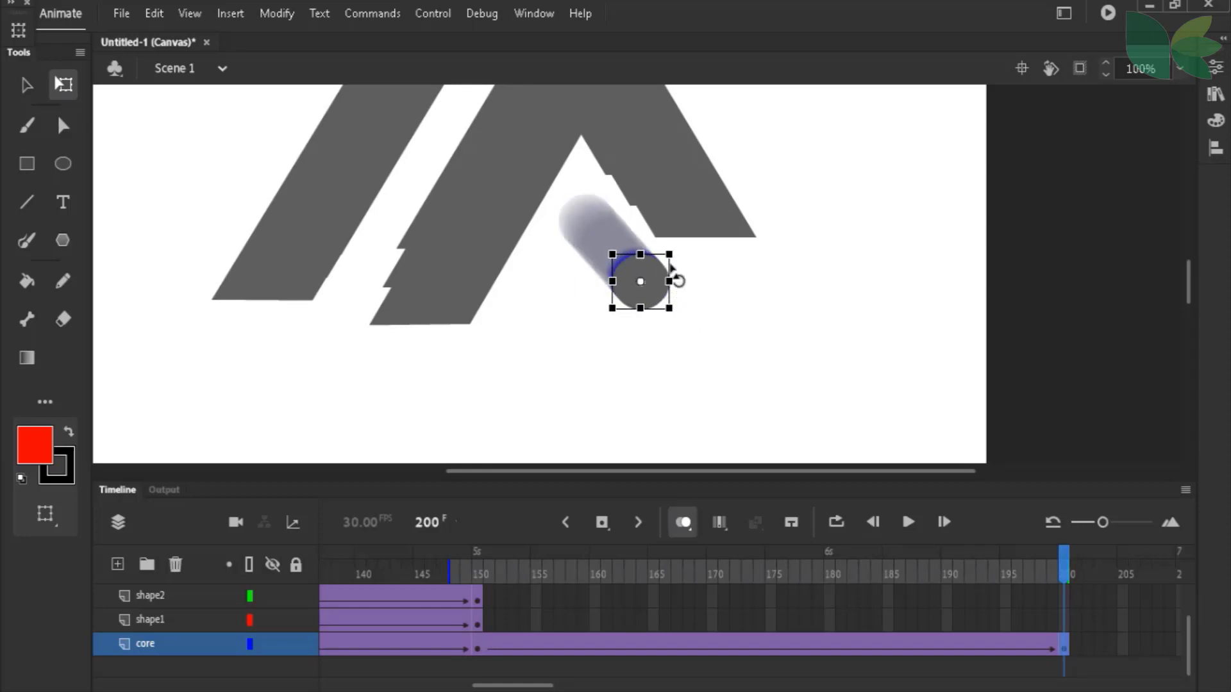
pyautogui.press('v')
# Examine the core layer's circle at several frames between 142 and 200, ending on the frame 200 keyframe
pyautogui.rightClick(844, 642)
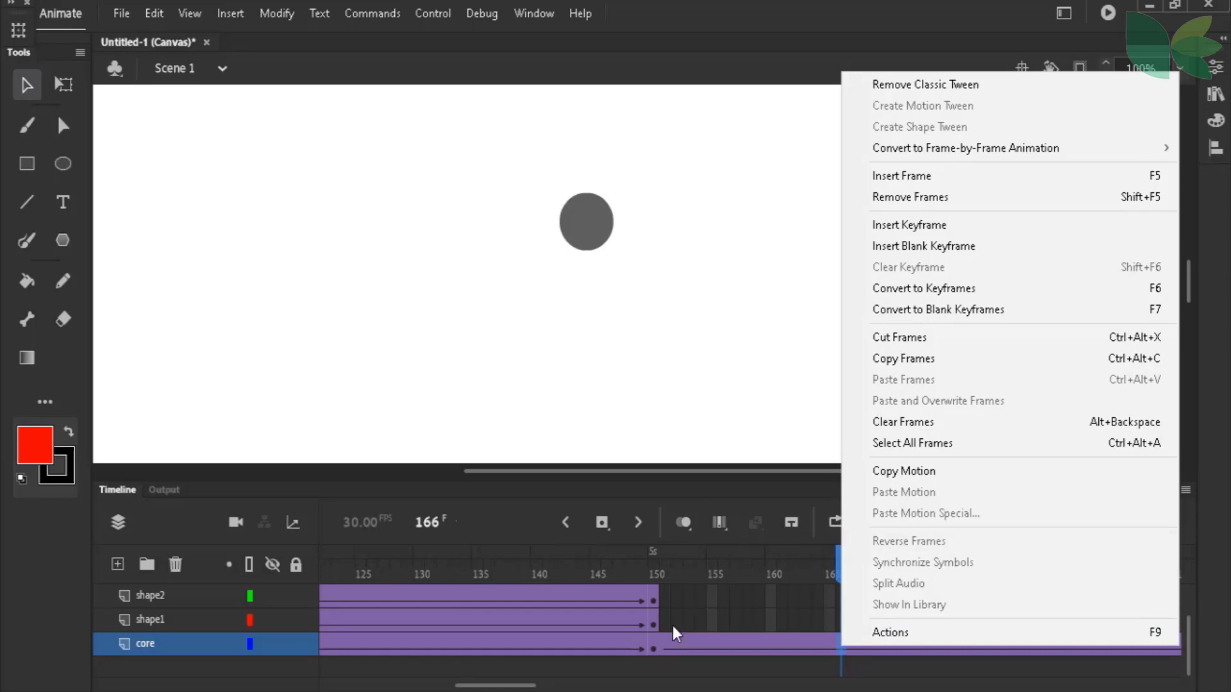
pyautogui.click(655, 574)
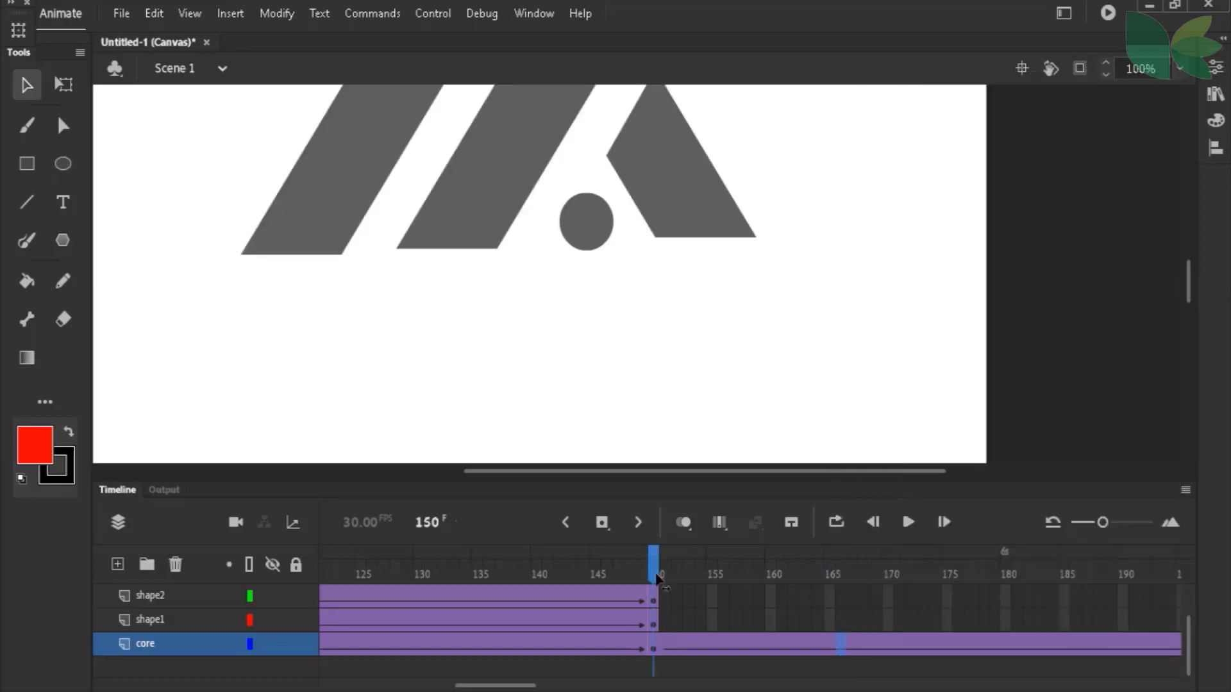
pyautogui.click(649, 667)
pyautogui.click(712, 649)
pyautogui.click(657, 648)
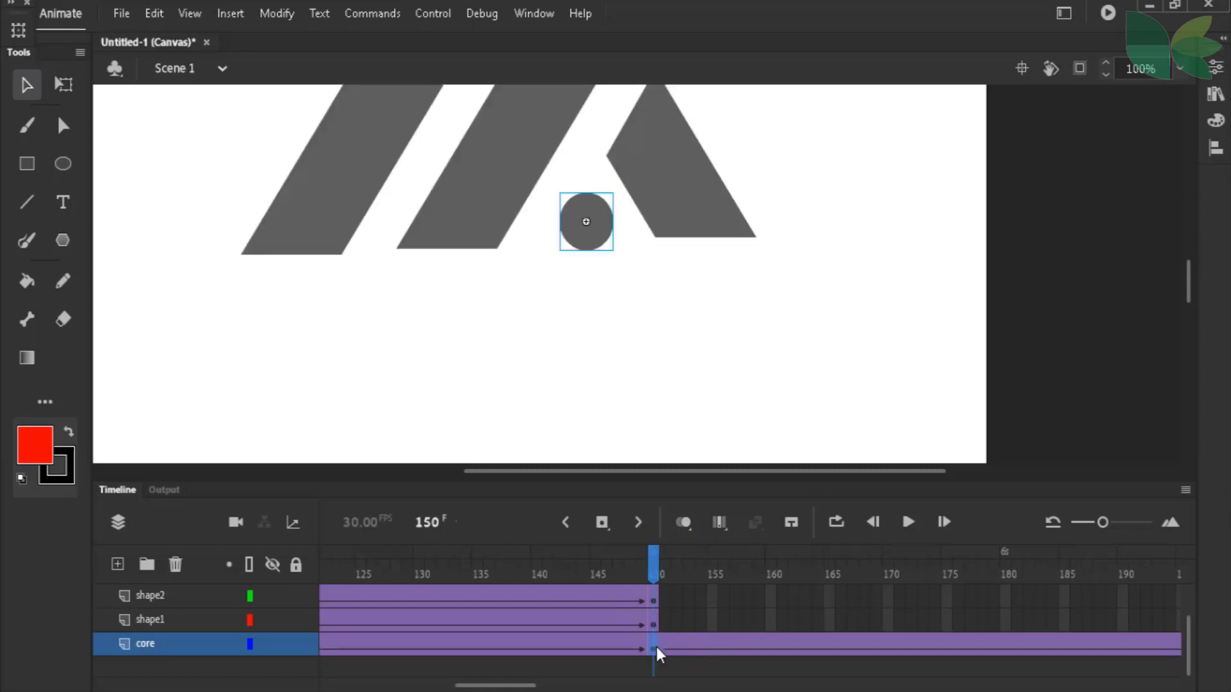
pyautogui.click(784, 648)
pyautogui.rightClick(557, 648)
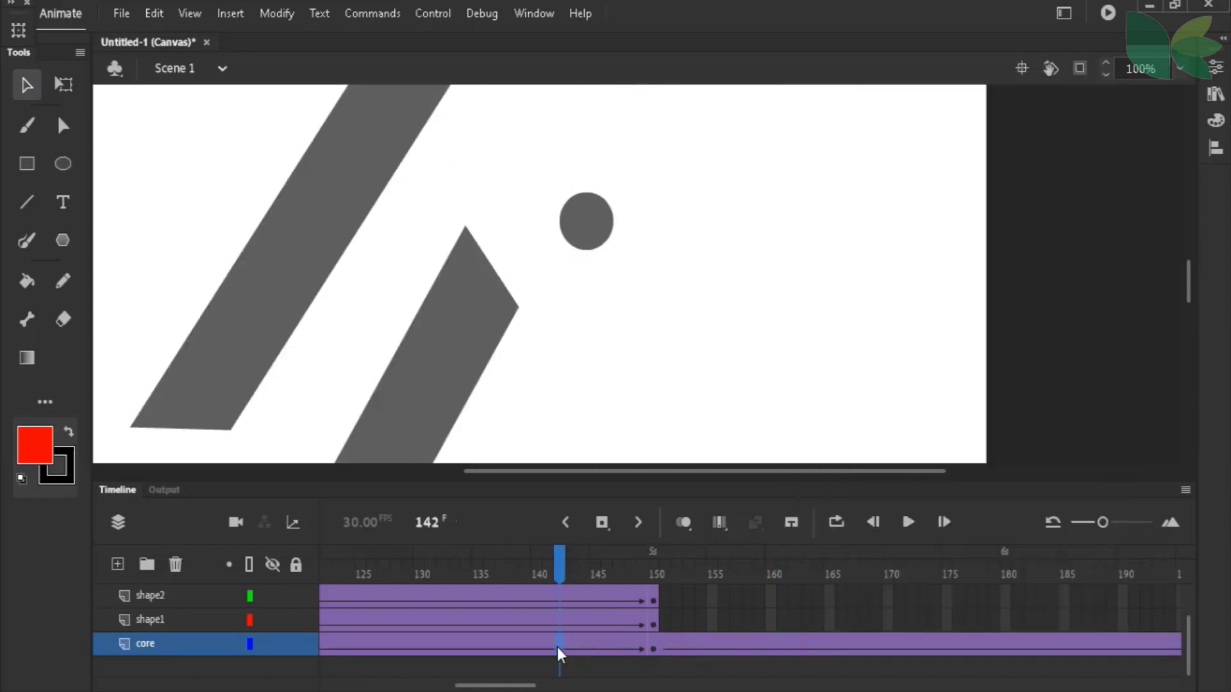
pyautogui.click(978, 643)
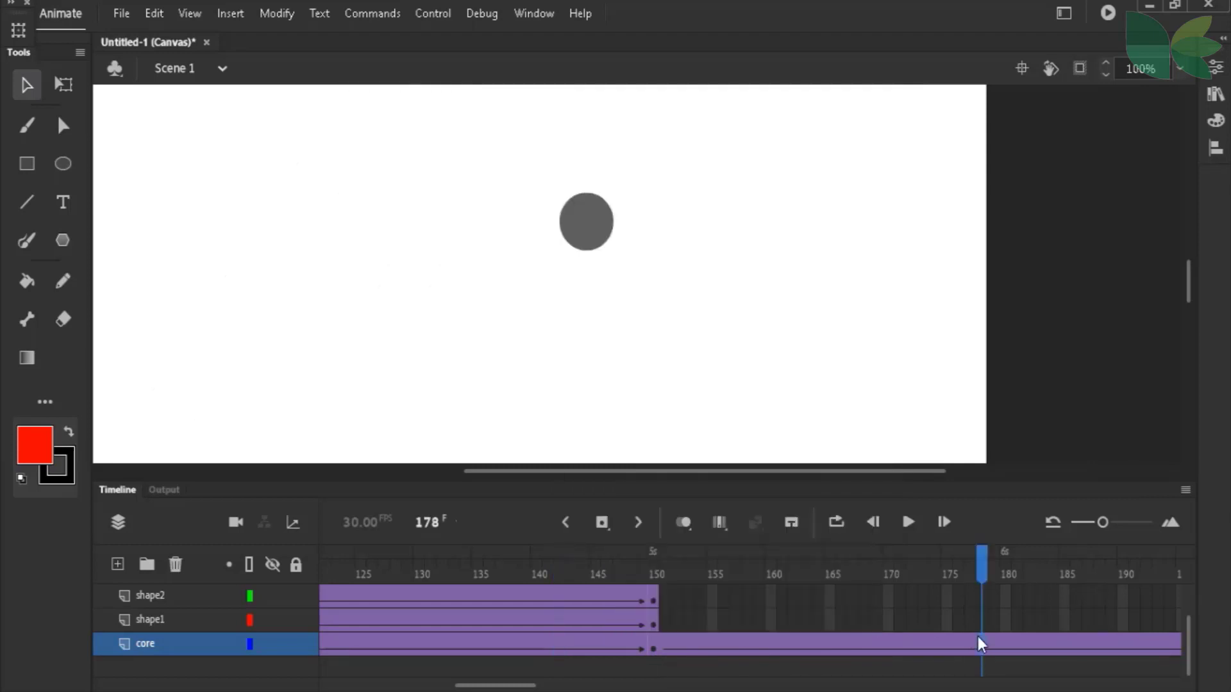
pyautogui.moveTo(510, 686); pyautogui.dragTo(532, 686)
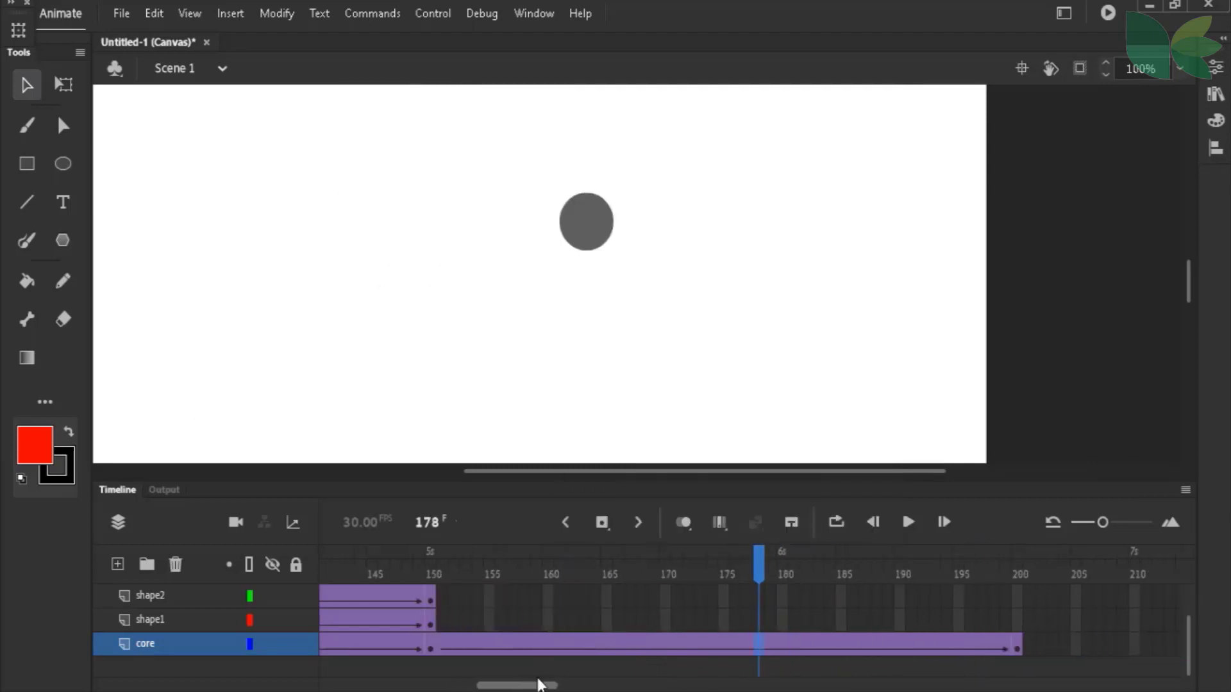
pyautogui.click(1008, 647)
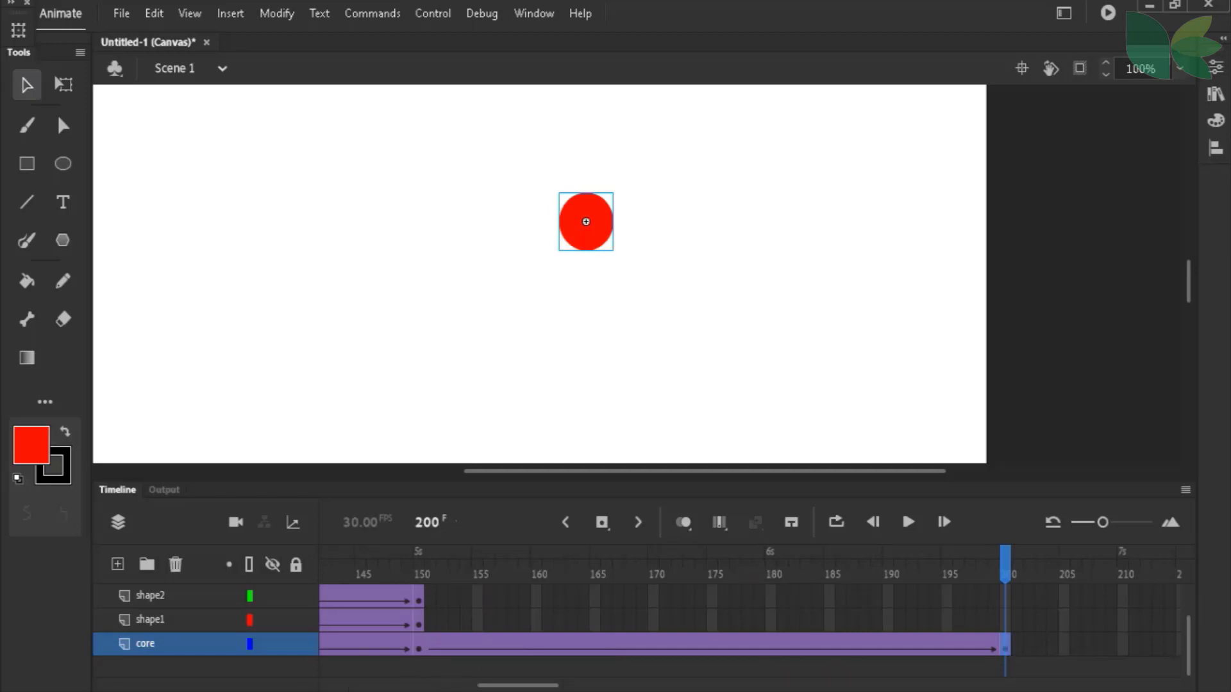
# Add a new layer directly above the core layer and name it core2
pyautogui.click(114, 567)
pyautogui.doubleClick(164, 645)
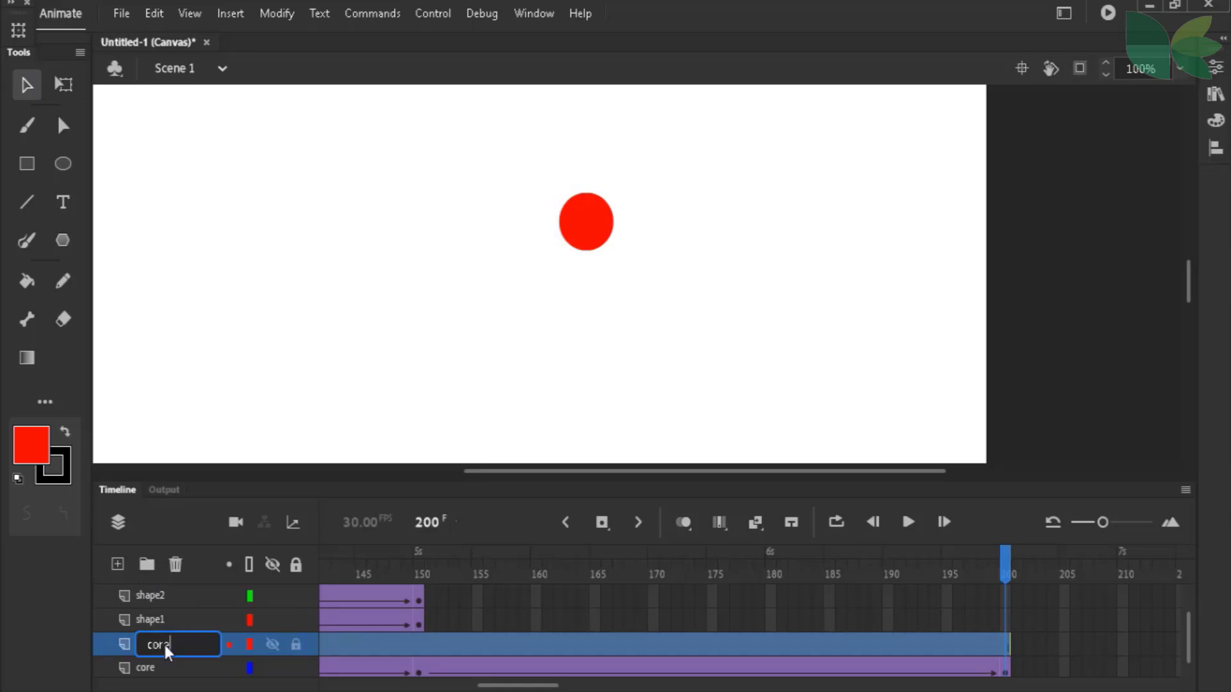
pyautogui.write('core2')
pyautogui.press('Return')
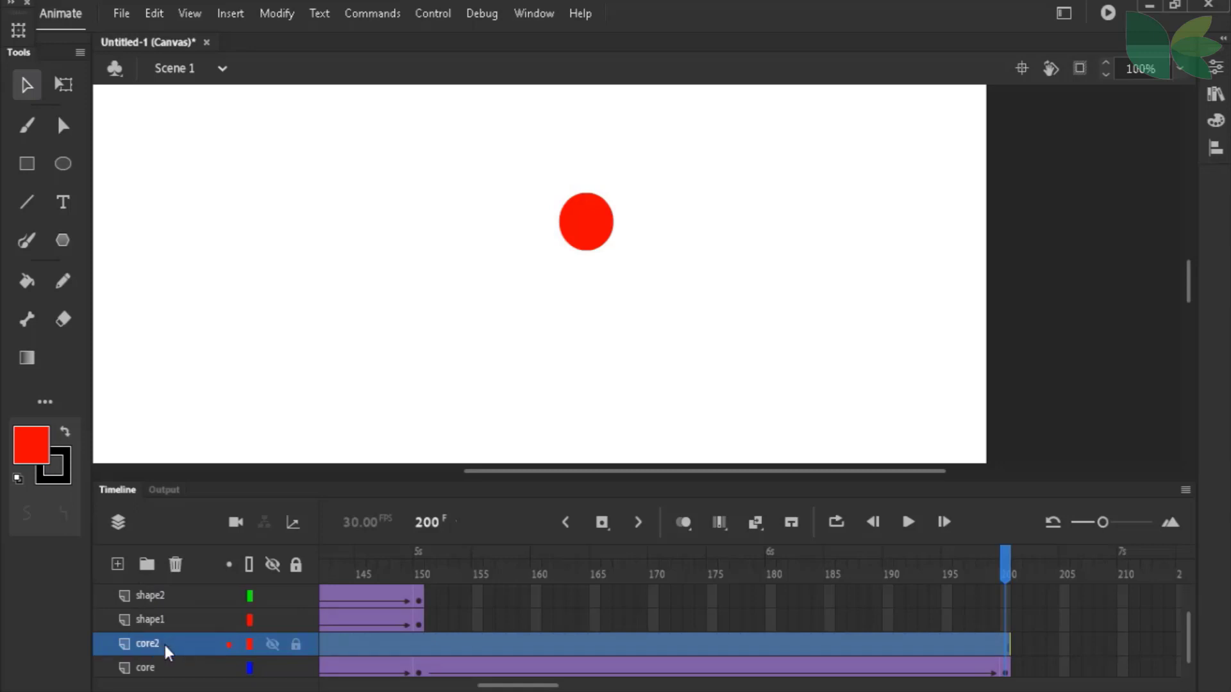
# Copy the core layer's keyframe at frame 200 and paste it at frame 200 on the core2 layer
pyautogui.click(1003, 667)
pyautogui.rightClick(1004, 664)
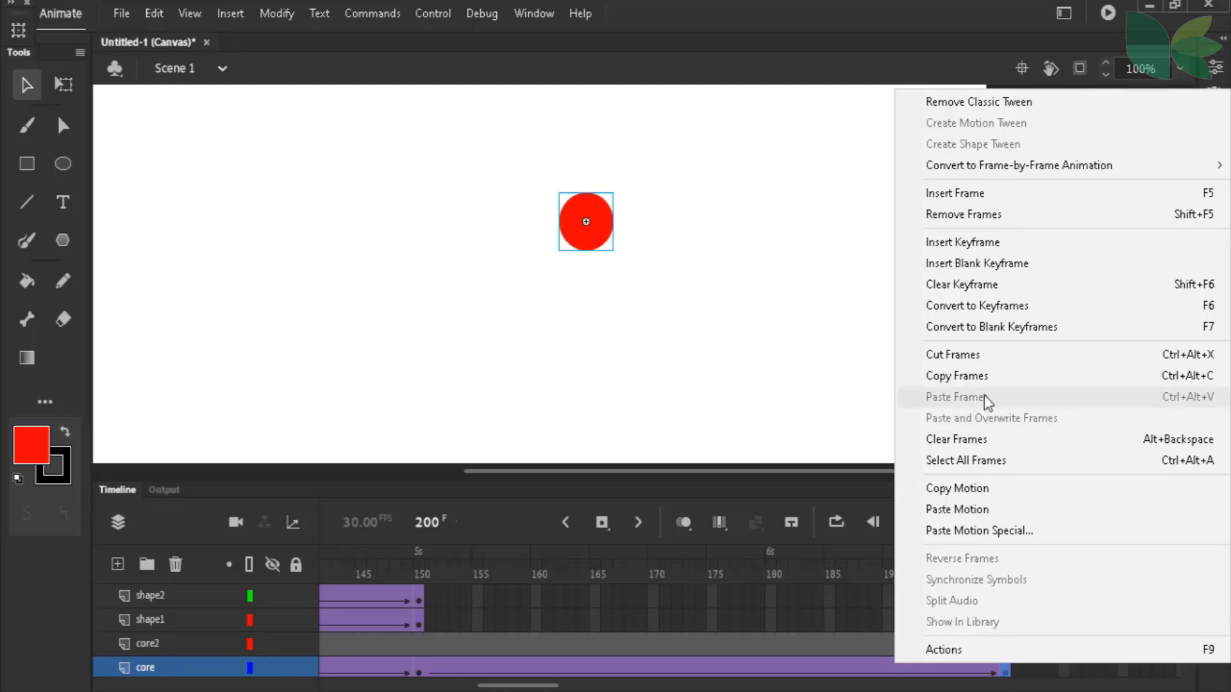
pyautogui.click(984, 378)
pyautogui.click(1006, 647)
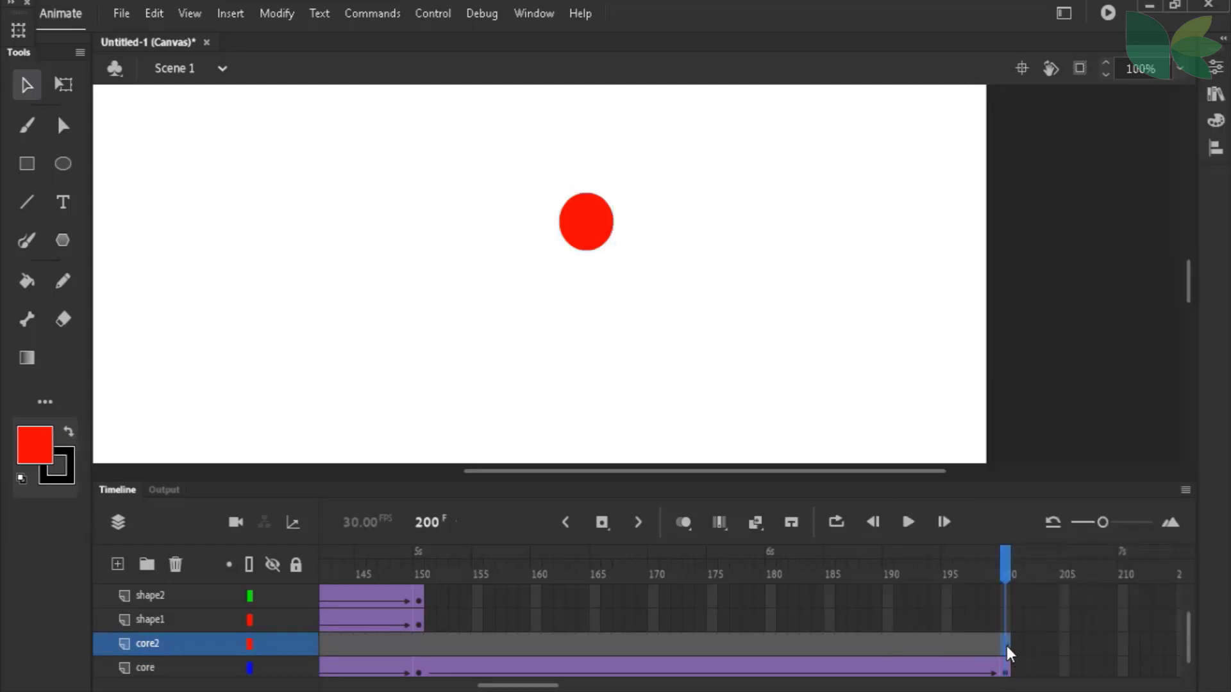
pyautogui.rightClick(1006, 646)
pyautogui.click(990, 379)
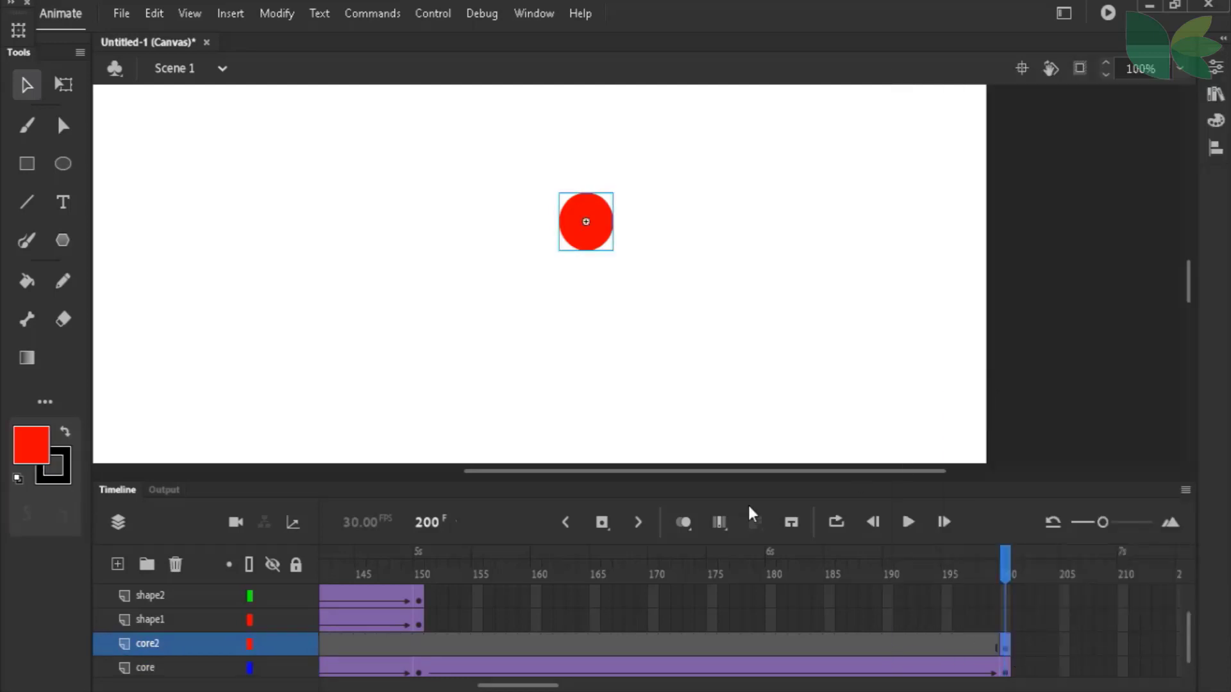
# Copy the core layer's keyframe at frame 150 and paste it at frame 150 on the core2 layer
pyautogui.click(419, 668)
pyautogui.rightClick(418, 667)
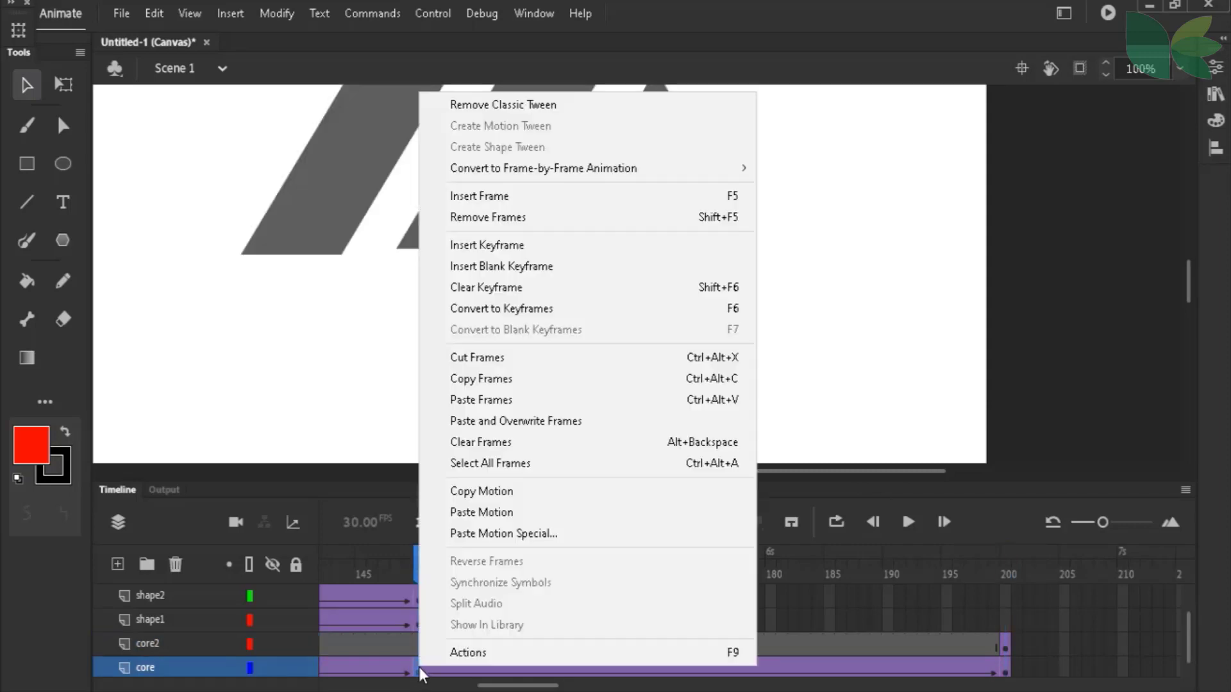
pyautogui.click(491, 393)
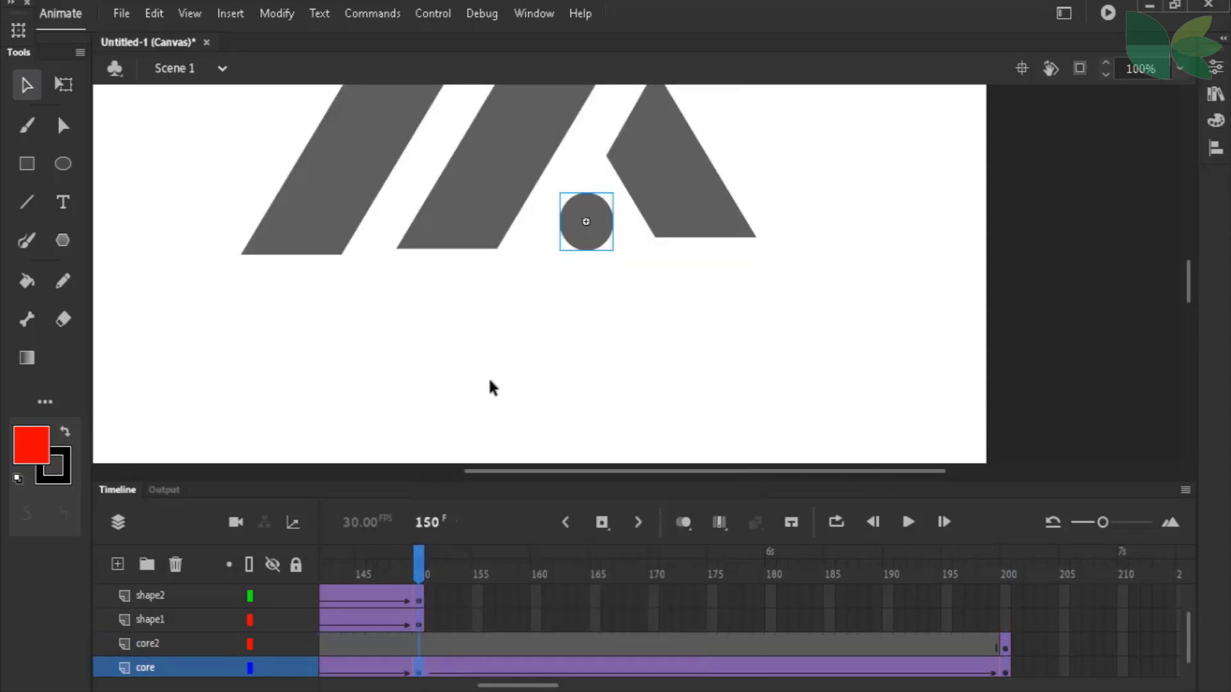
pyautogui.click(416, 646)
pyautogui.rightClick(418, 645)
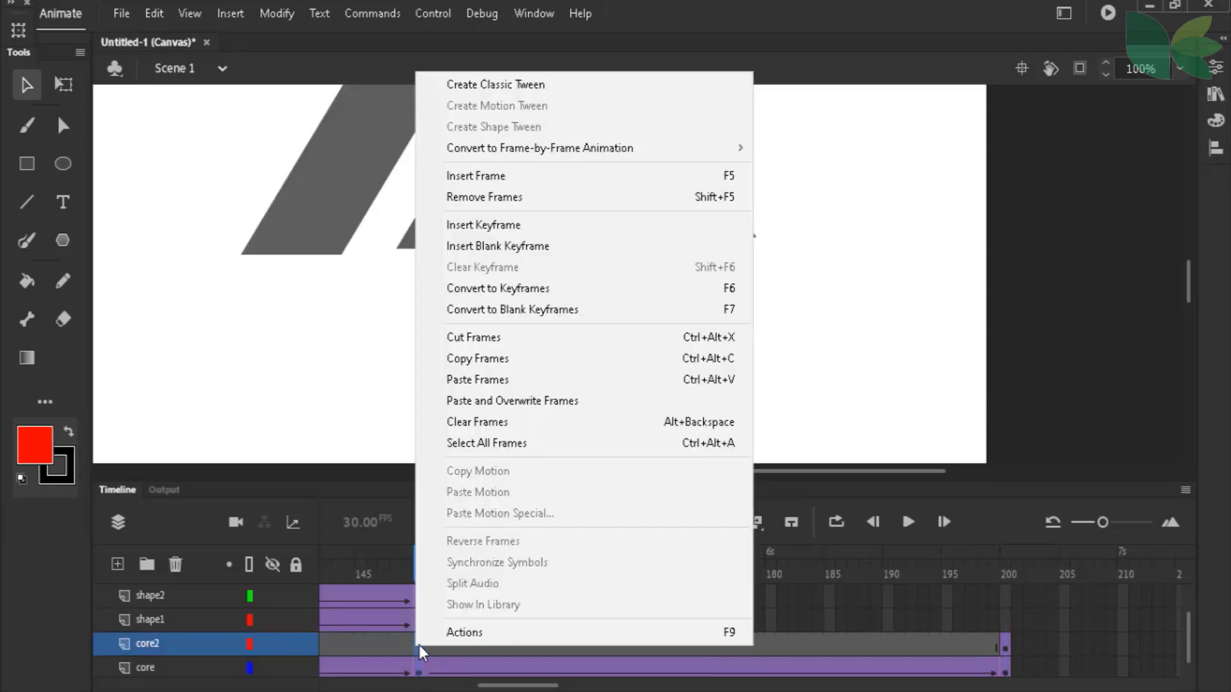
pyautogui.click(490, 382)
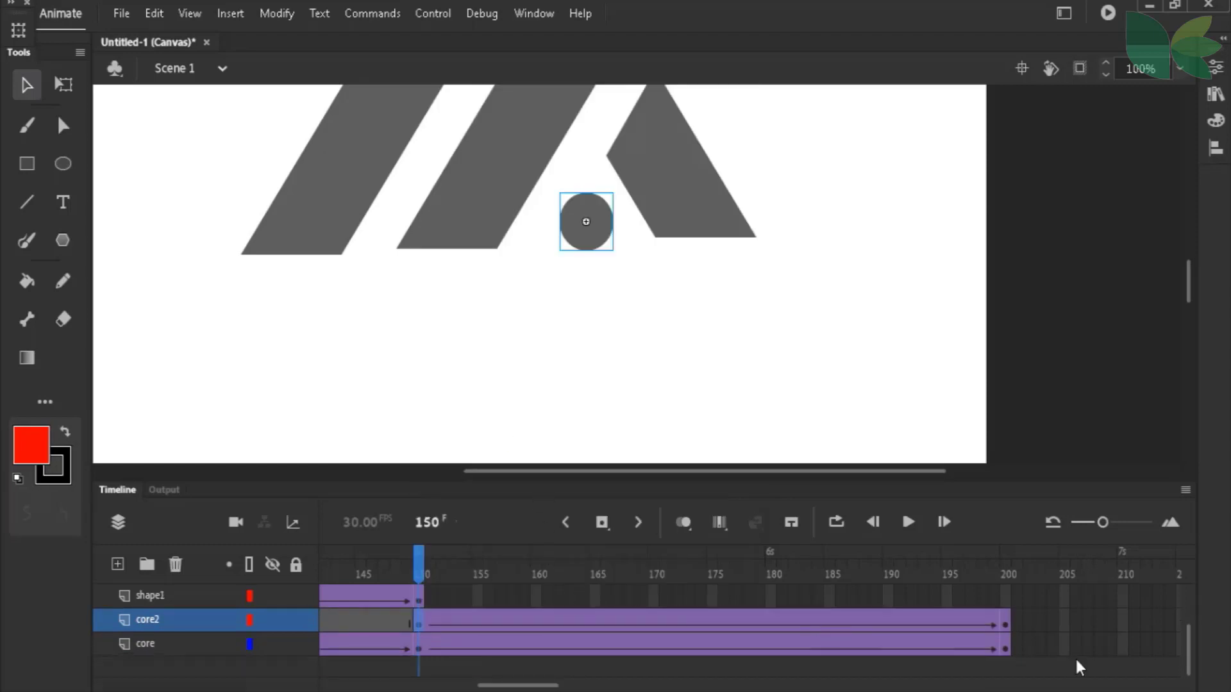
# Remove all frames after frame 150 from the core layer, undoing the mistaken frame insertion
pyautogui.moveTo(1052, 651); pyautogui.dragTo(433, 644)
pyautogui.rightClick(433, 644)
pyautogui.click(569, 184)
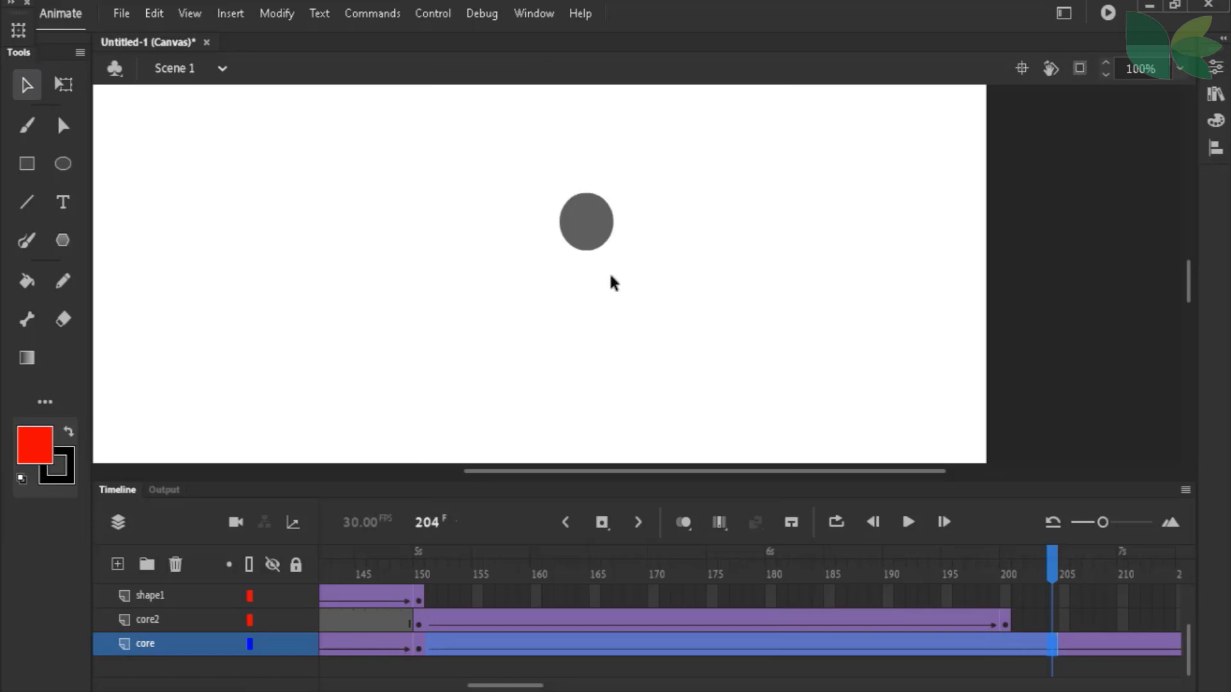
pyautogui.hotkey('ctrl', 'z')
pyautogui.rightClick(616, 645)
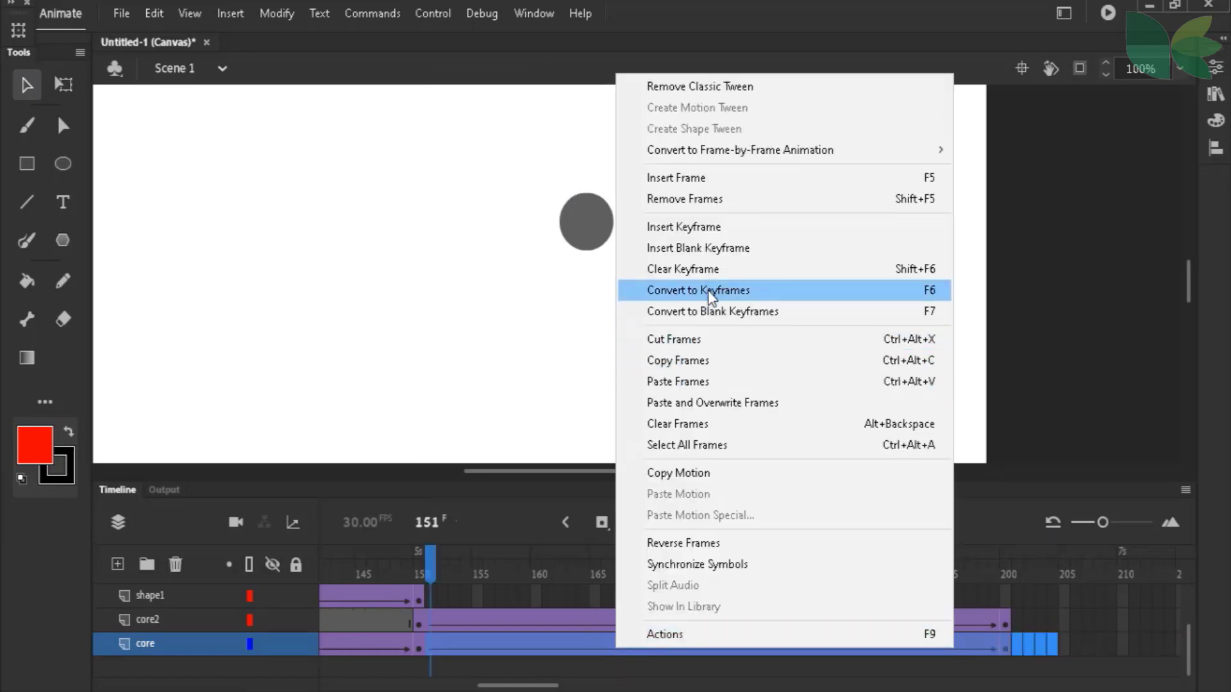
pyautogui.click(713, 221)
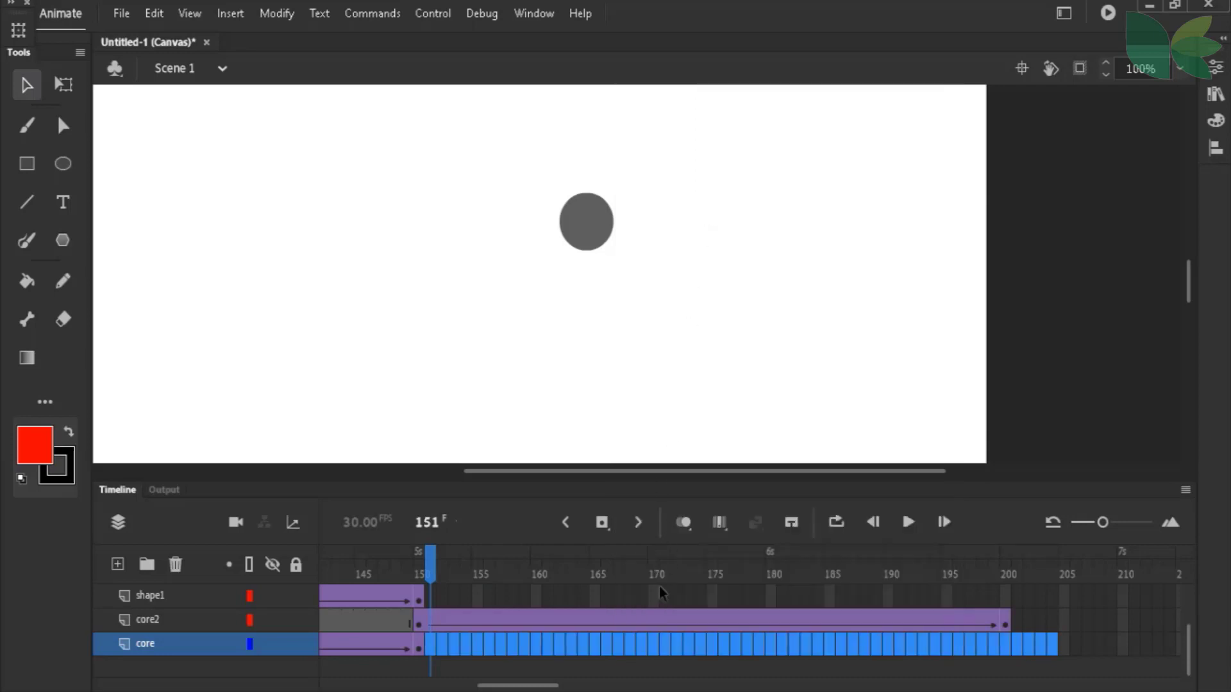
# Remove the classic tween between frames 150 and 200 on the core2 layer
pyautogui.click(660, 628)
pyautogui.rightClick(659, 629)
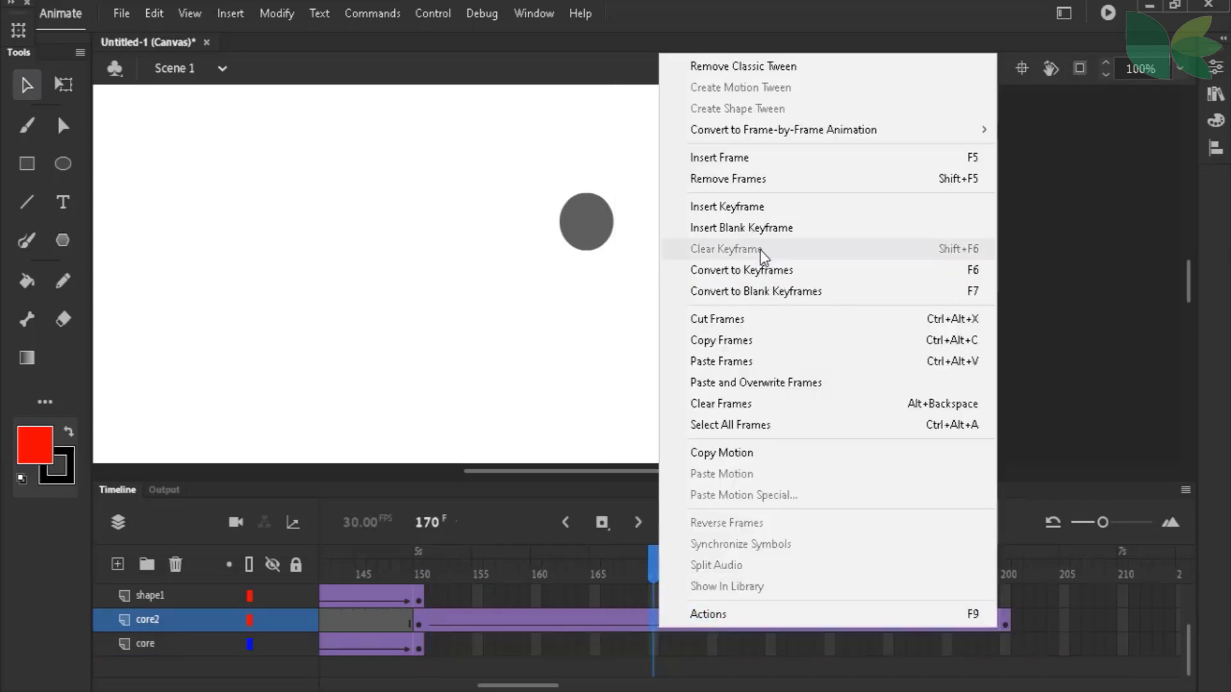
pyautogui.click(769, 71)
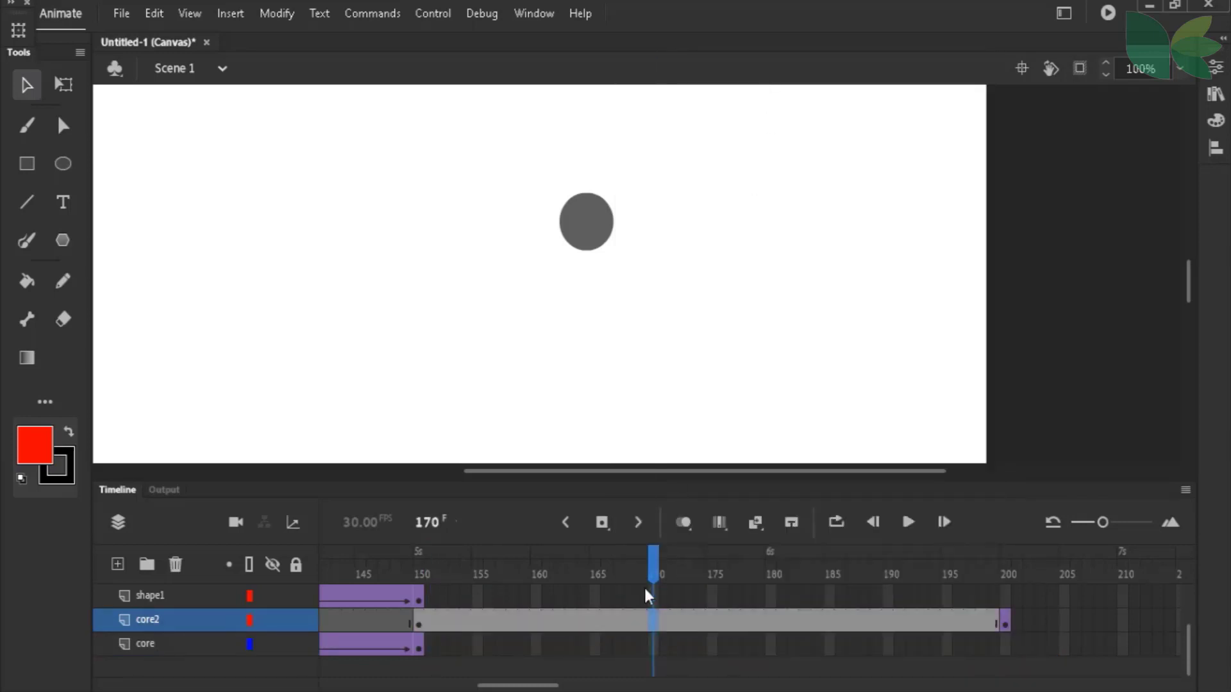
# Try to create a shape tween between frames 150 and 200 on core2, checking both keyframes
pyautogui.click(643, 625)
pyautogui.rightClick(644, 623)
pyautogui.click(607, 643)
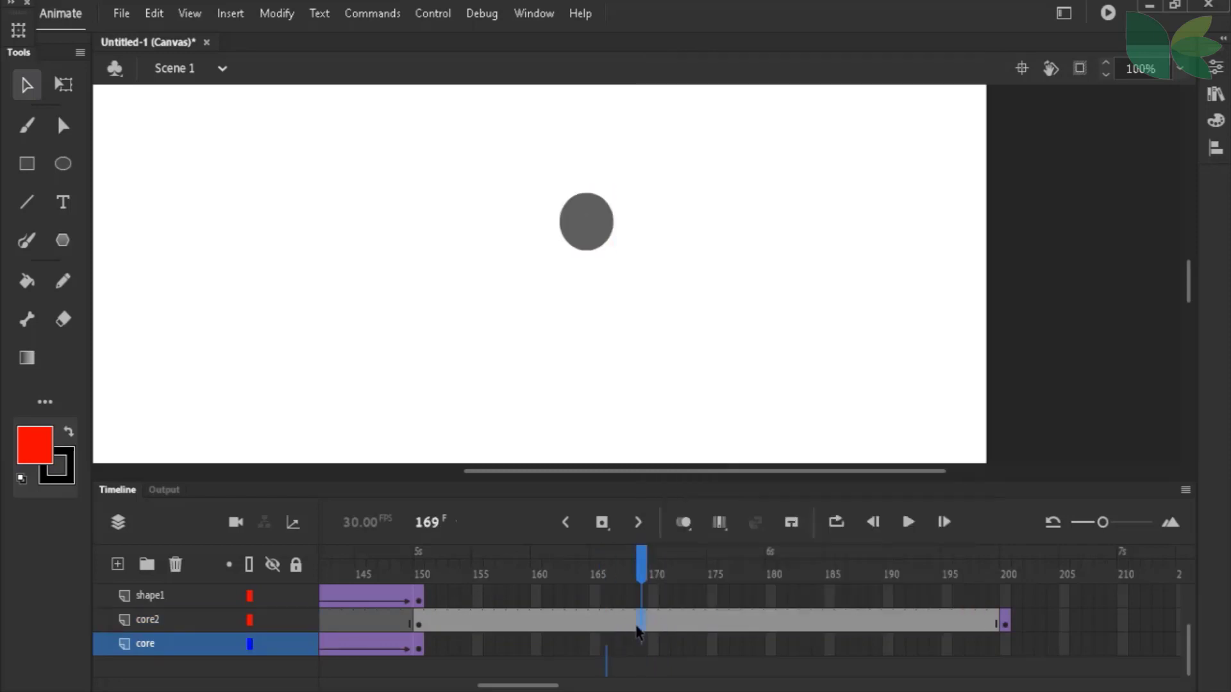
pyautogui.click(639, 628)
pyautogui.rightClick(648, 622)
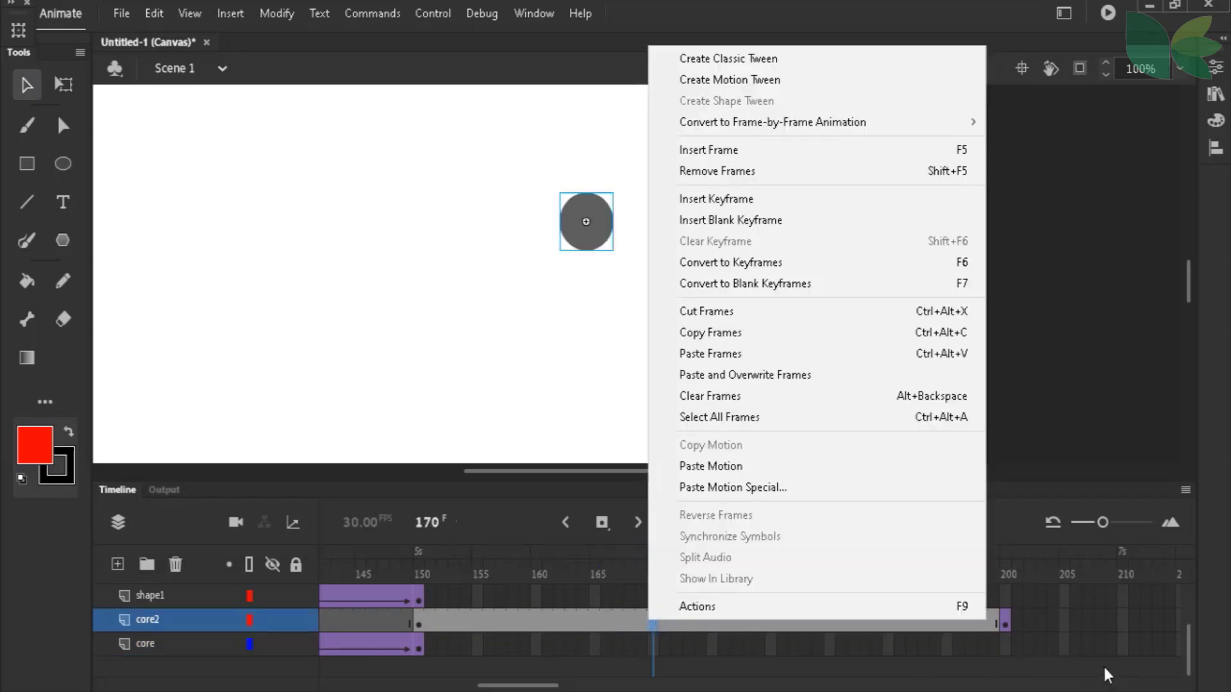
pyautogui.click(1013, 626)
pyautogui.click(1005, 625)
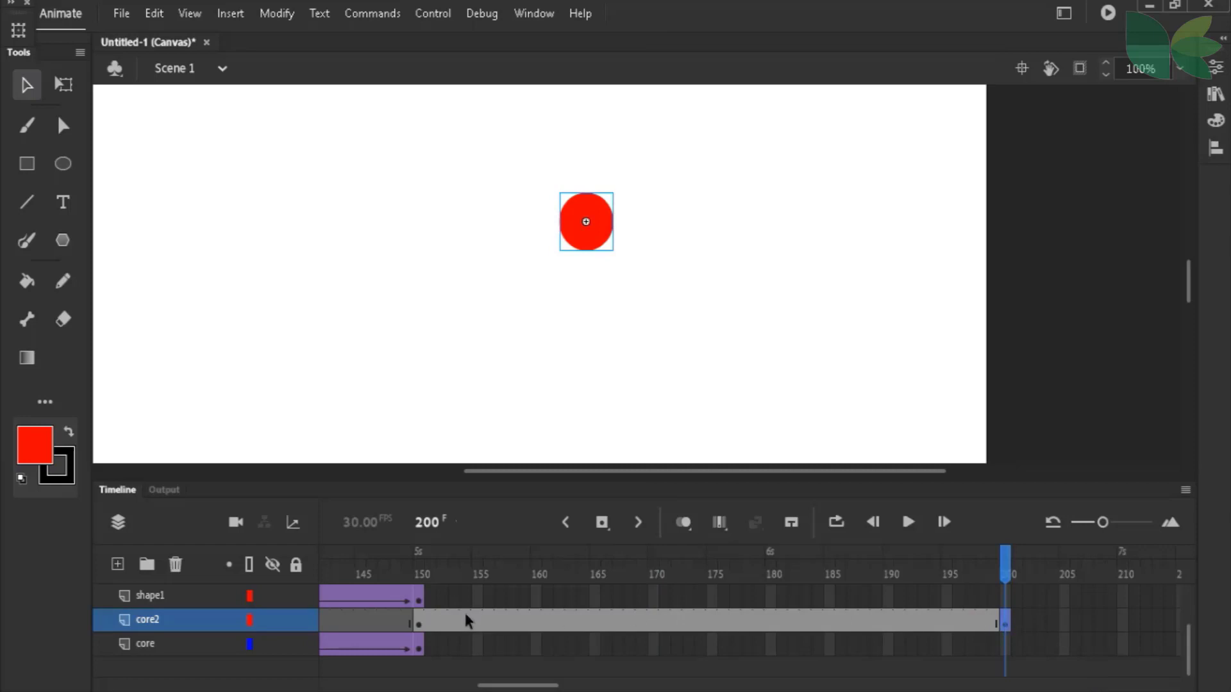
pyautogui.click(418, 625)
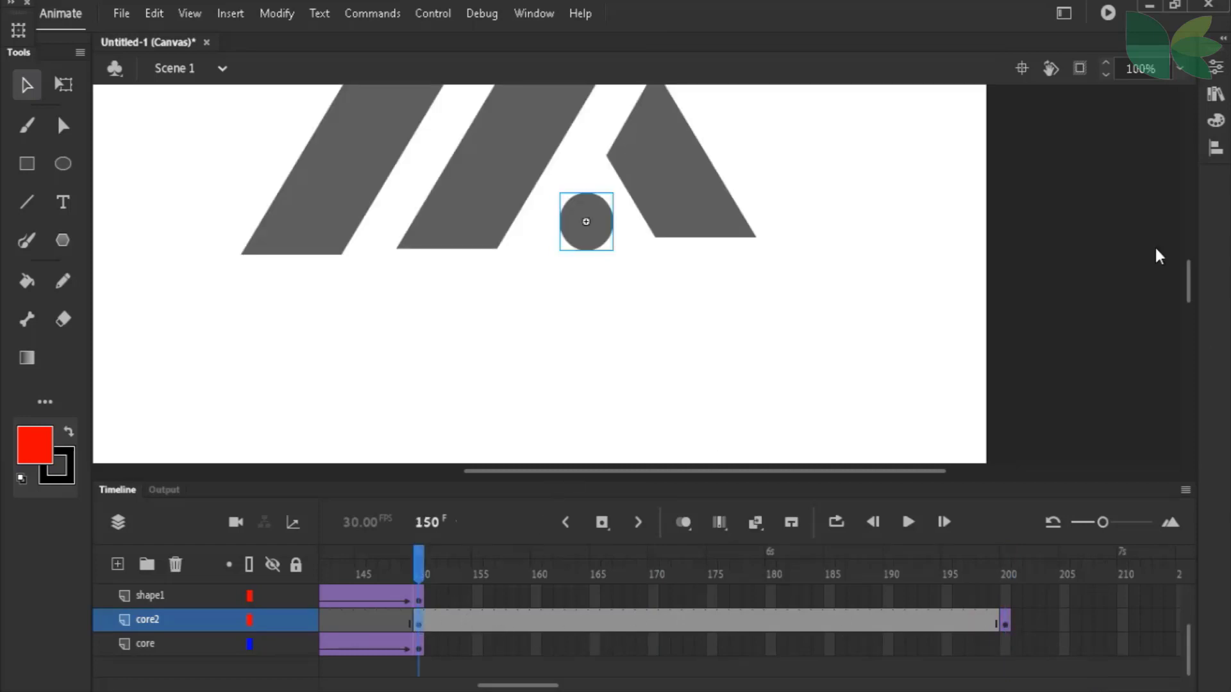
pyautogui.click(1216, 66)
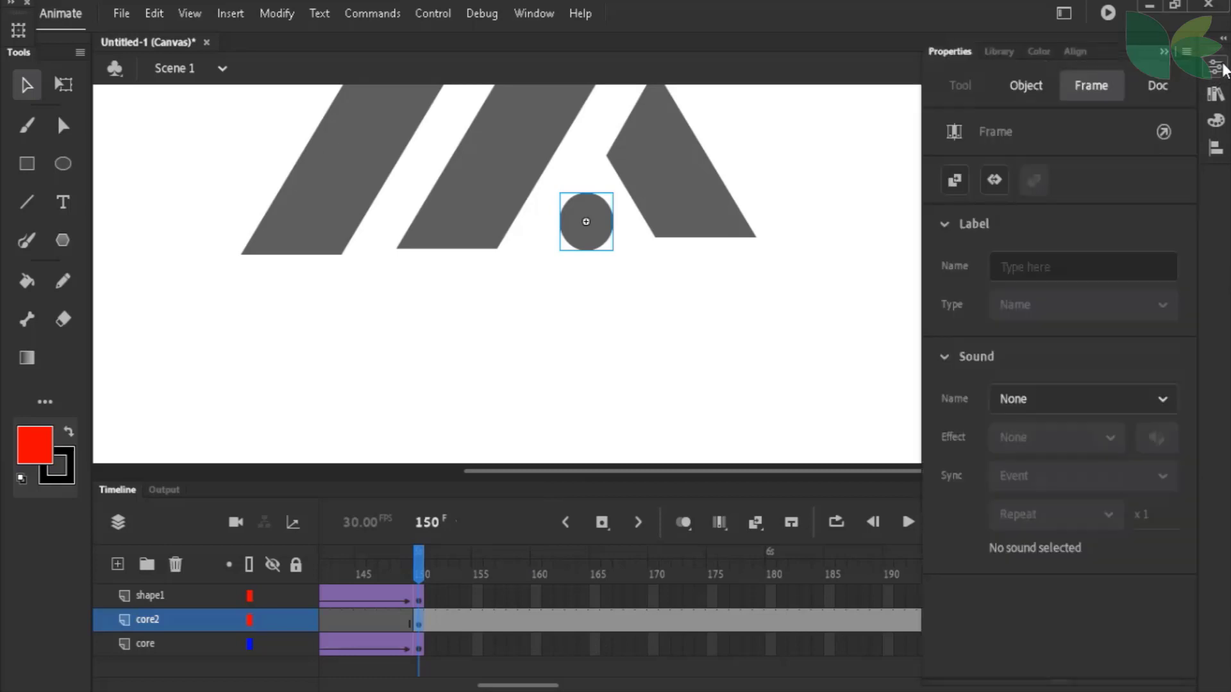
pyautogui.click(1215, 67)
pyautogui.rightClick(727, 612)
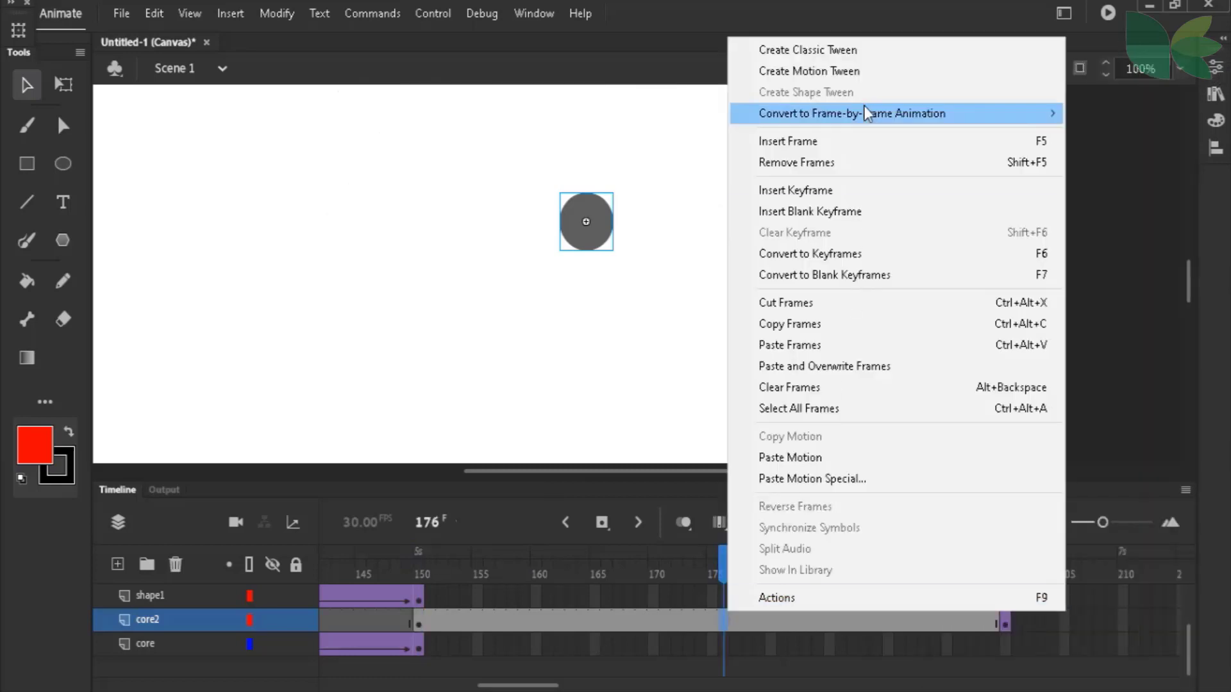
pyautogui.click(512, 577)
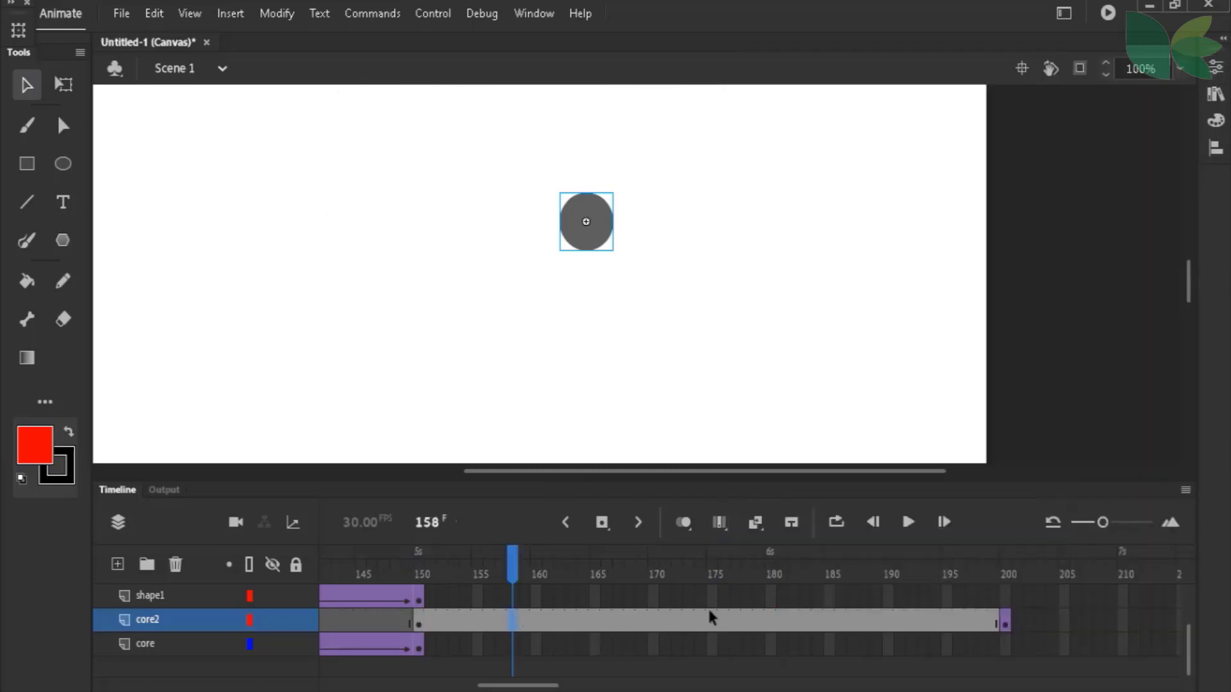
# Remove frames 150 through 200 from the core2 layer, including both keyframes
pyautogui.moveTo(1039, 613); pyautogui.dragTo(432, 626)
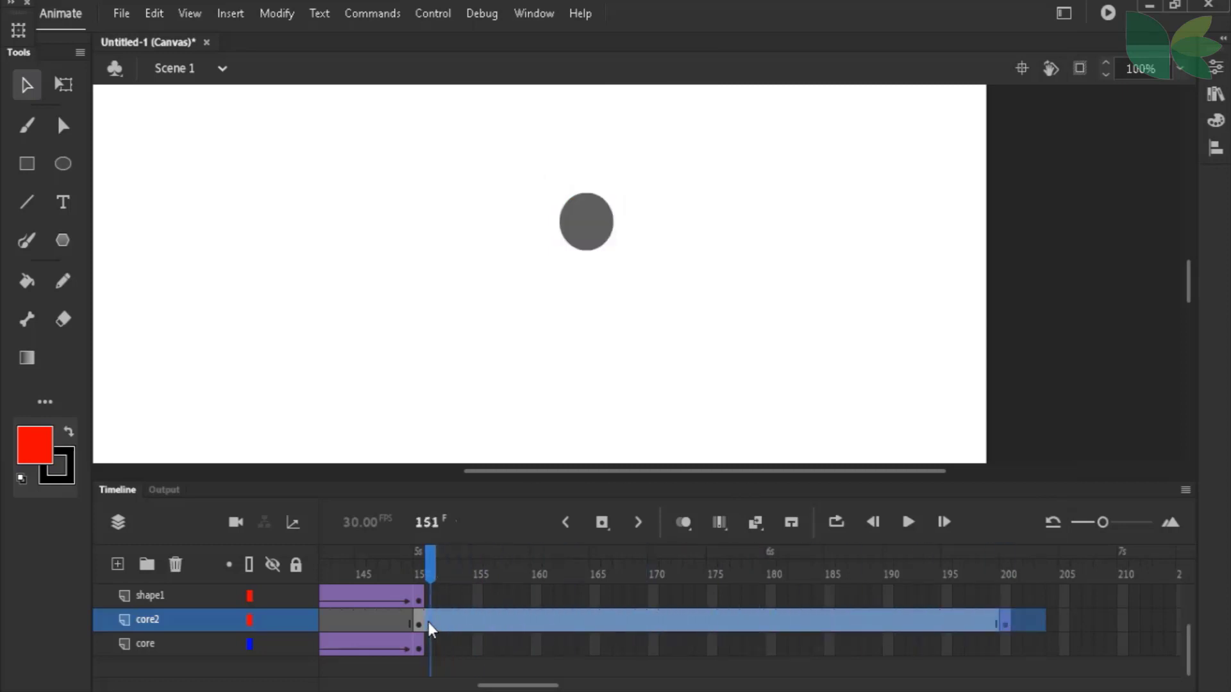
pyautogui.click(430, 599)
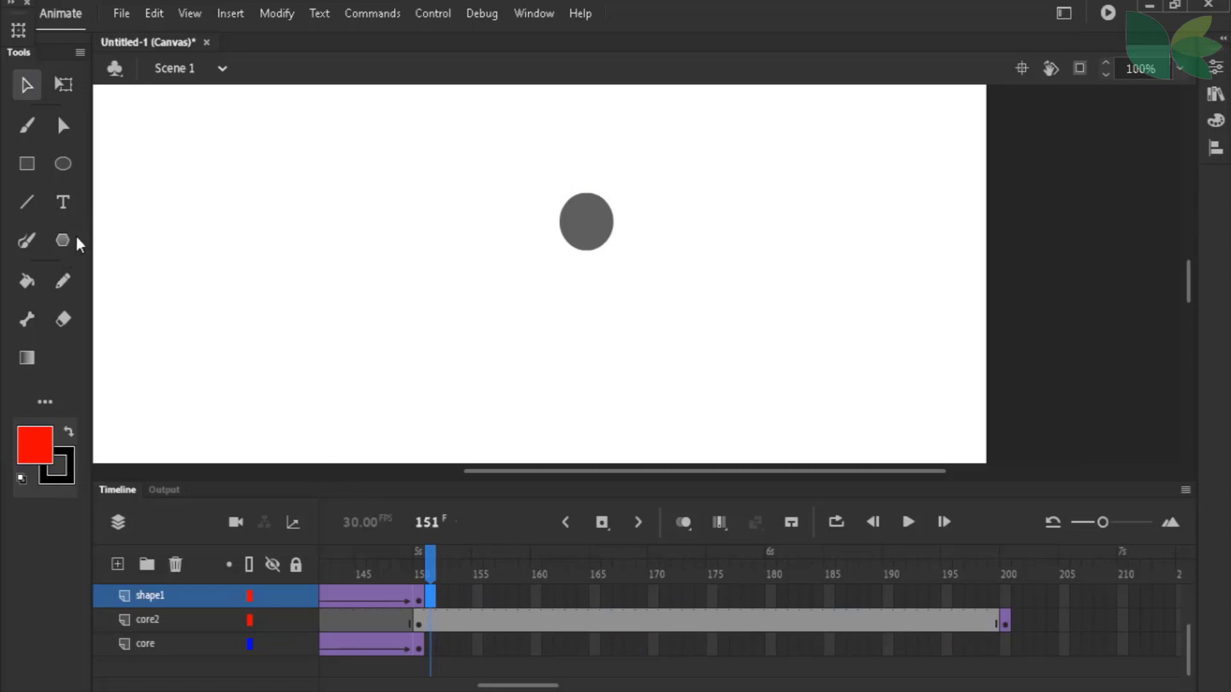
pyautogui.click(1216, 67)
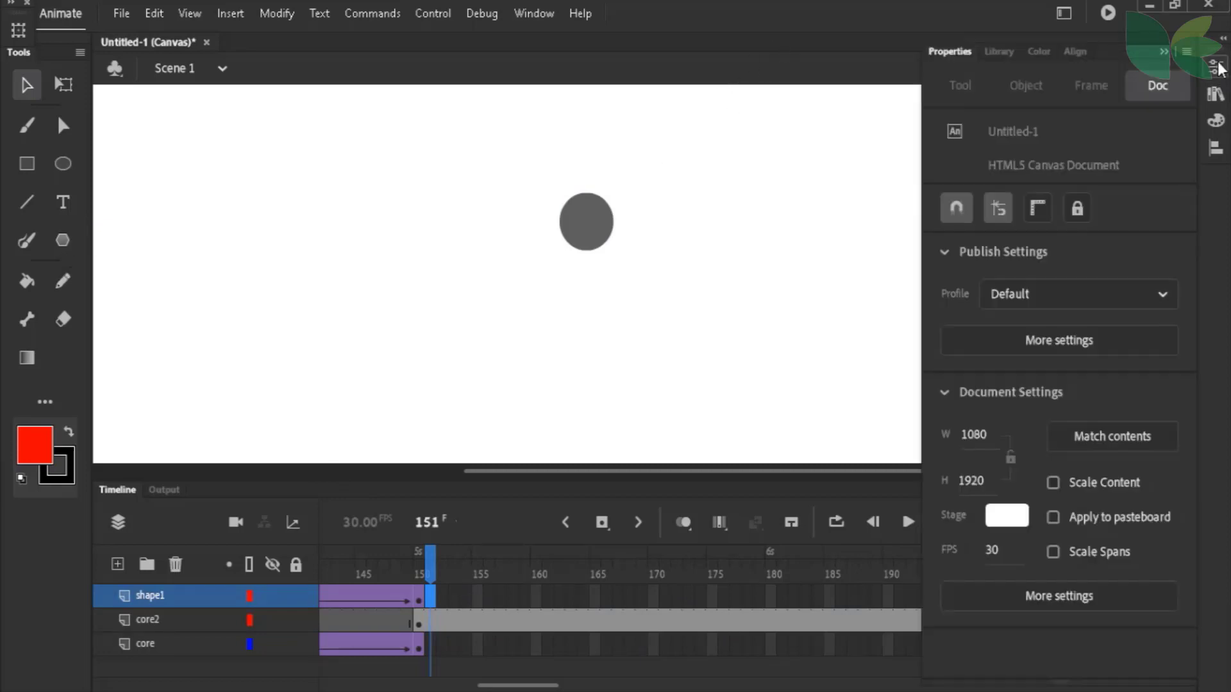
pyautogui.click(593, 599)
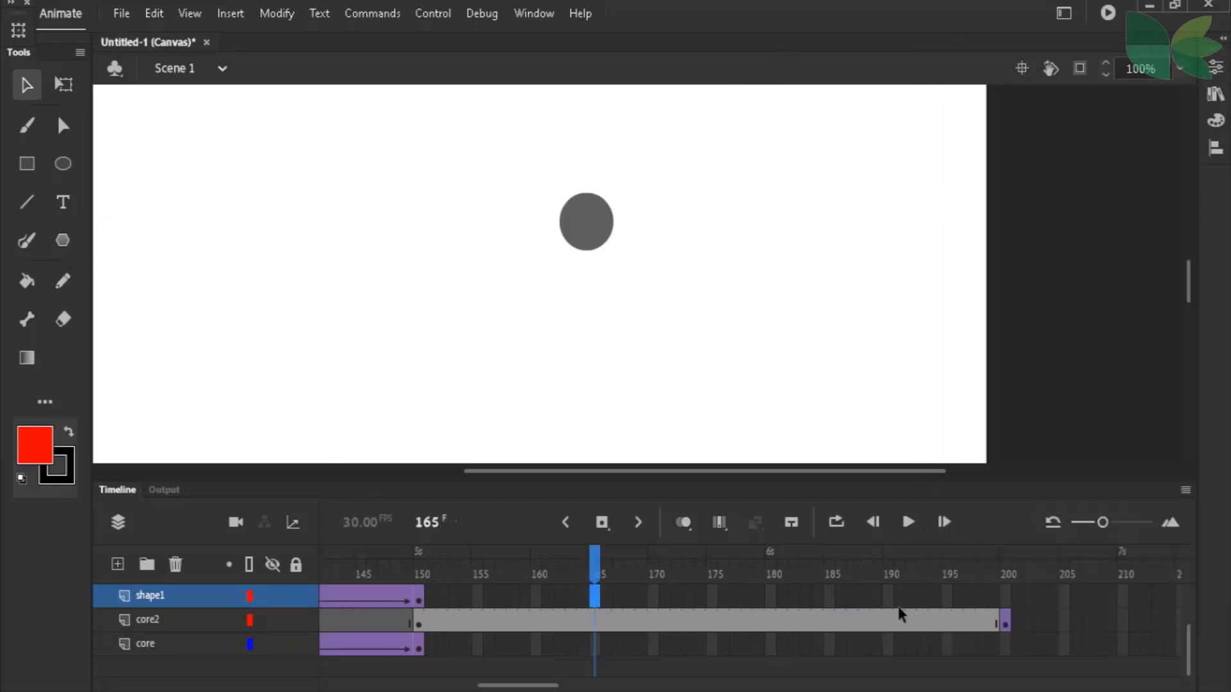
pyautogui.moveTo(1018, 621); pyautogui.dragTo(433, 619)
pyautogui.rightClick(433, 617)
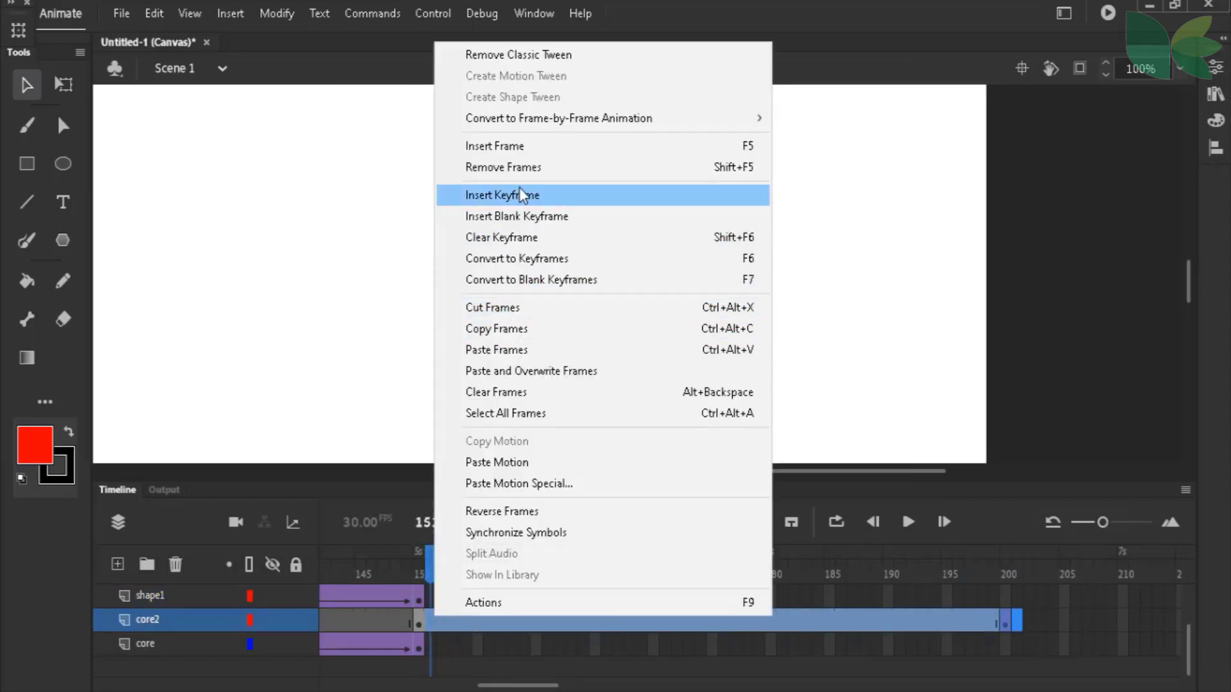
pyautogui.click(520, 179)
pyautogui.click(422, 621)
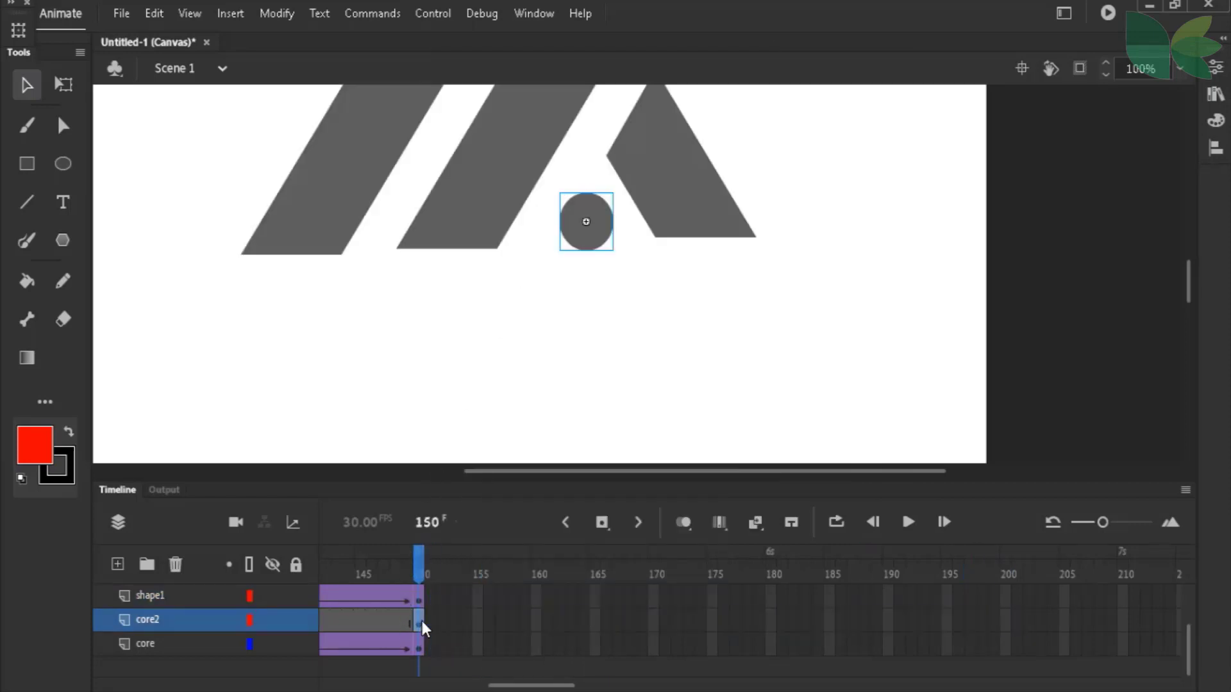
pyautogui.rightClick(422, 621)
pyautogui.click(506, 174)
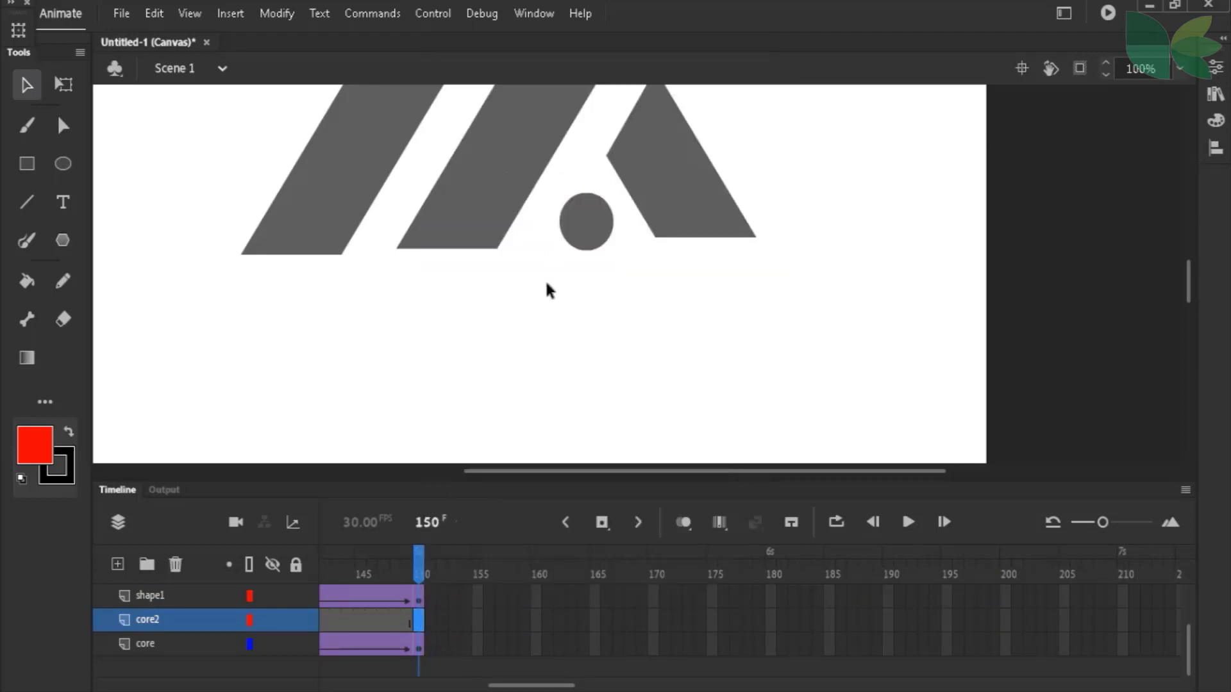
# Insert a blank keyframe at frame 150 on core2 and draw an oval exactly covering the core circle
pyautogui.rightClick(422, 618)
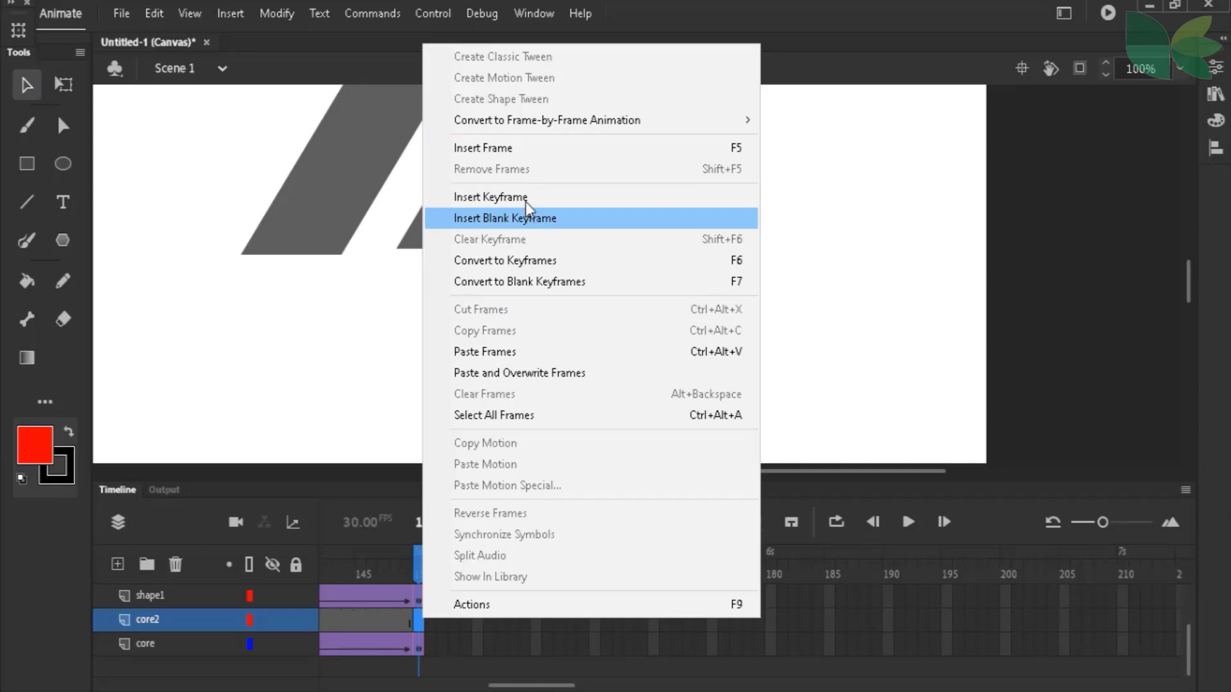
pyautogui.click(527, 209)
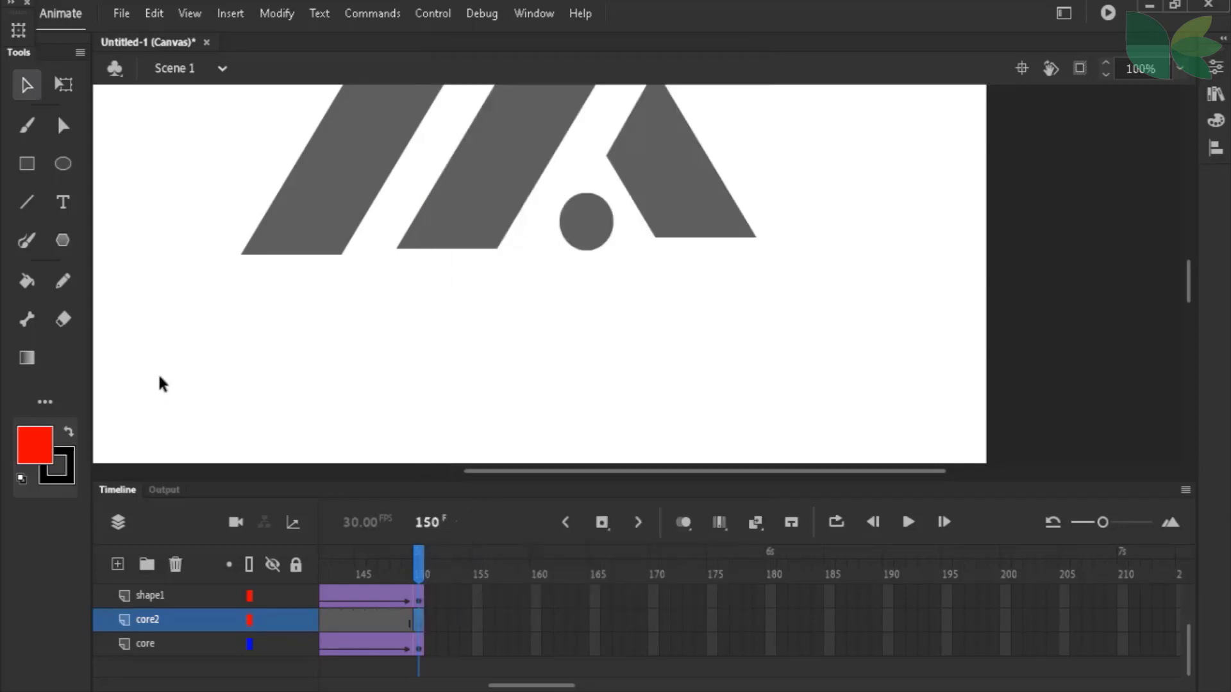
pyautogui.click(63, 164)
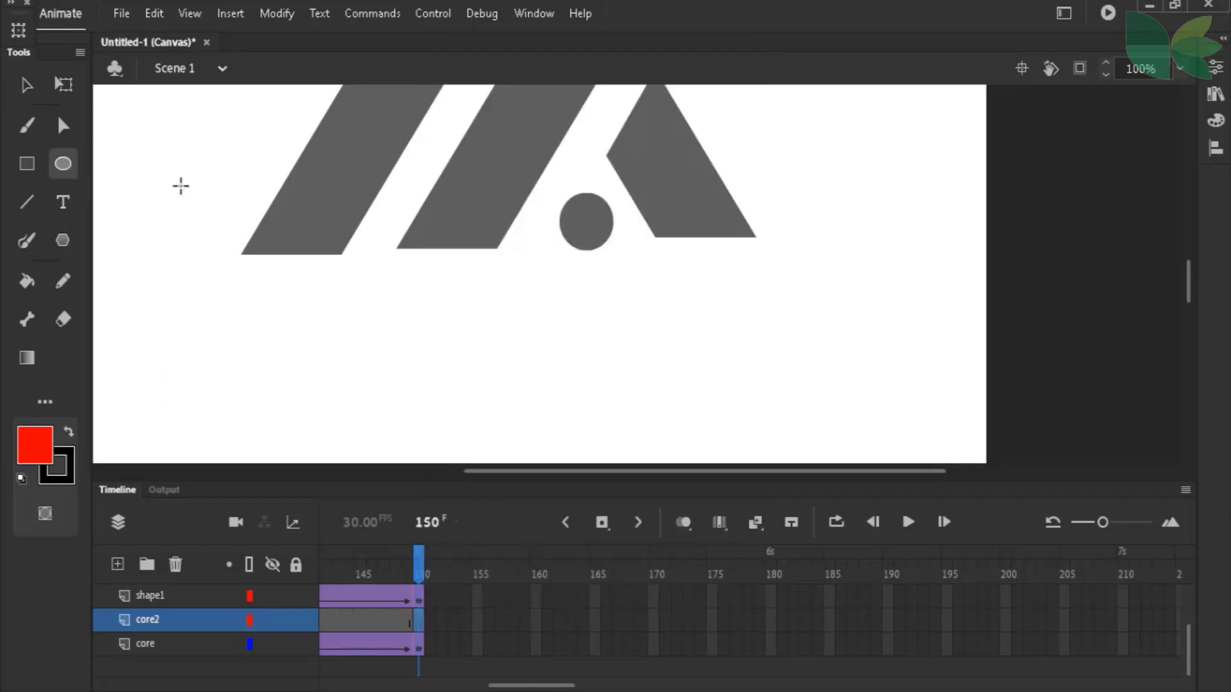
pyautogui.moveTo(559, 193); pyautogui.dragTo(613, 250)
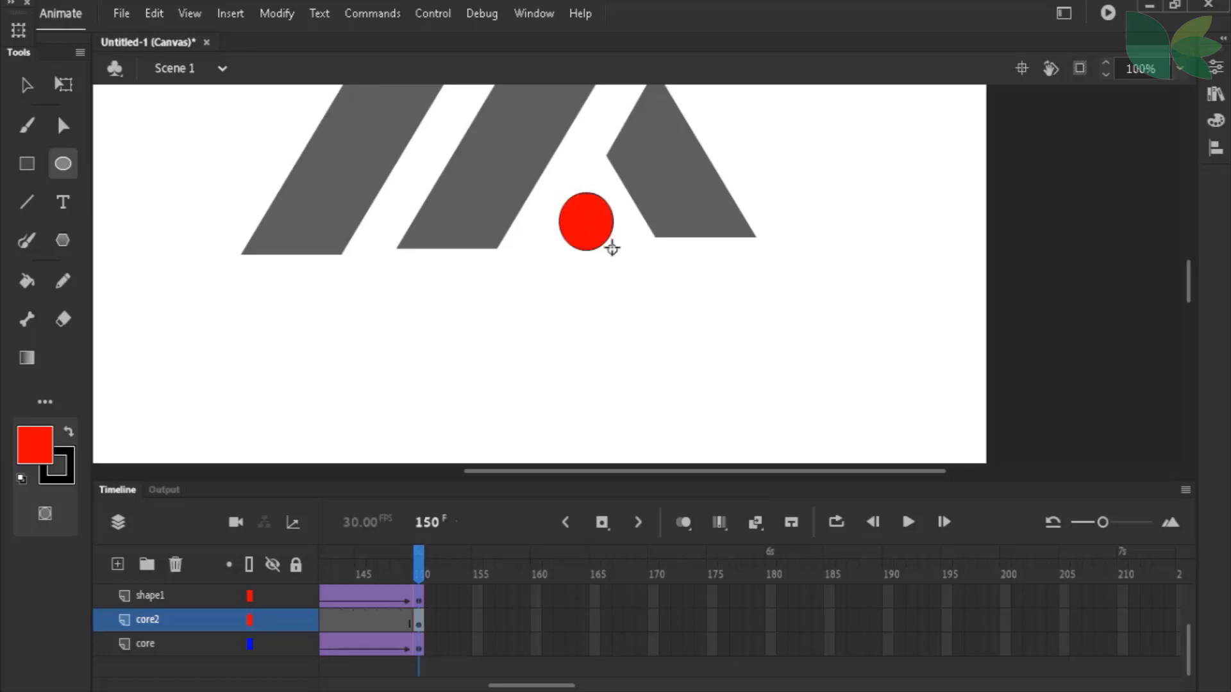
# Recolor the new oval's fill with the grey sampled from the logo shape
pyautogui.click(37, 445)
pyautogui.click(686, 165)
pyautogui.click(418, 620)
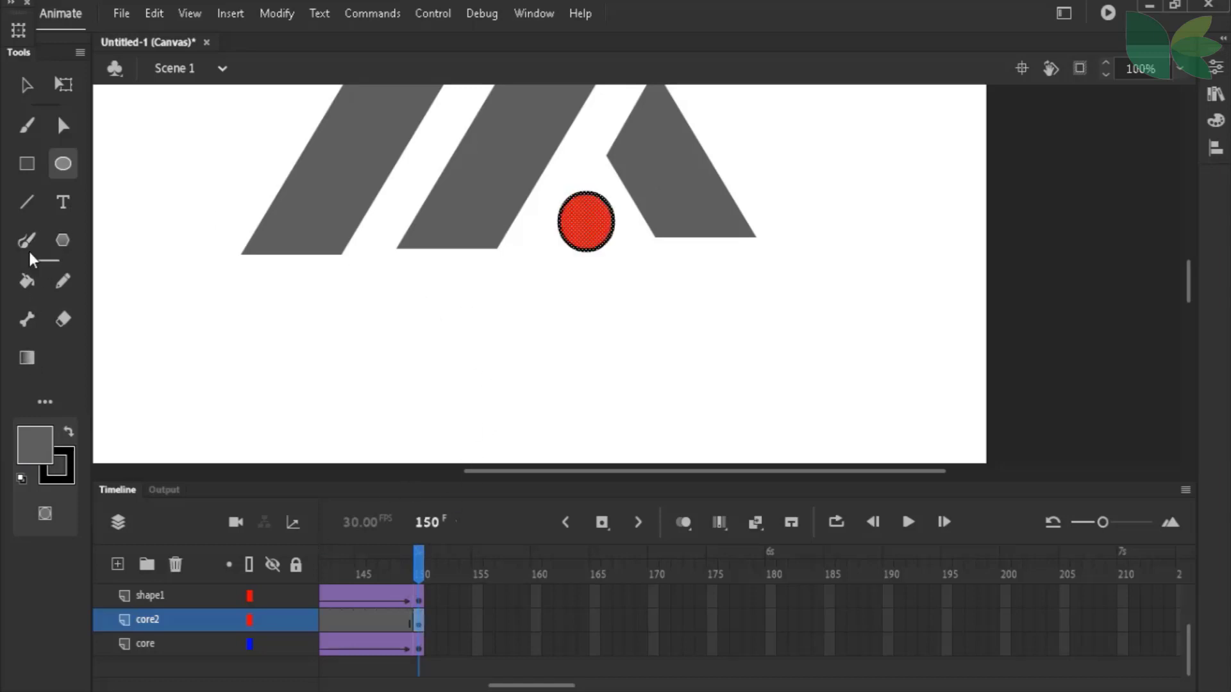
pyautogui.click(28, 436)
pyautogui.click(665, 186)
# Delete the black outline of the oval at frame 150 on core2
pyautogui.click(26, 80)
pyautogui.click(681, 374)
pyautogui.click(611, 237)
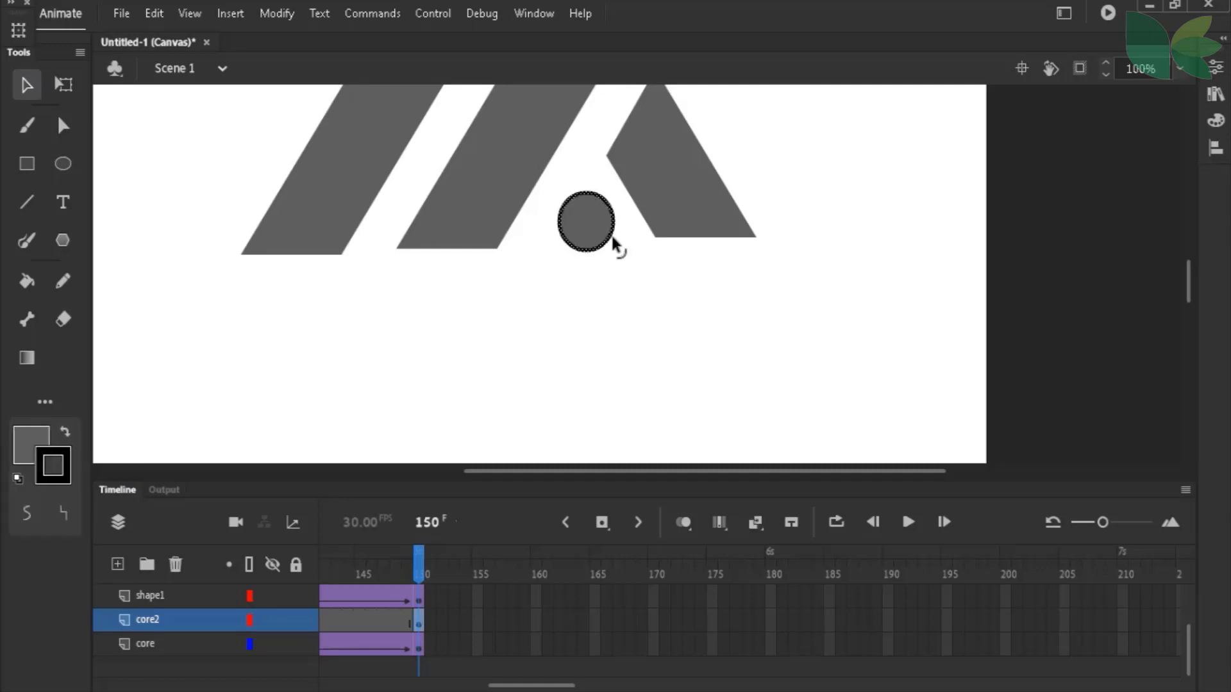
pyautogui.press('Delete')
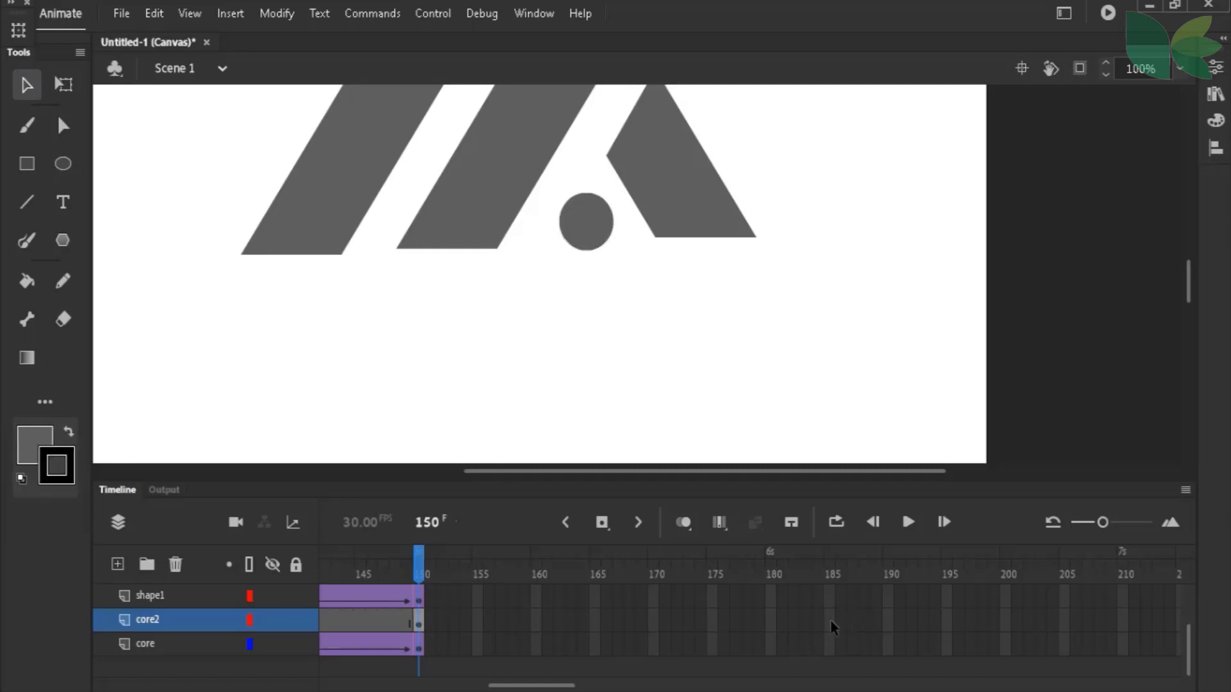
# Insert a blank keyframe at frame 200 on the core2 layer
pyautogui.click(1006, 620)
pyautogui.rightClick(1012, 625)
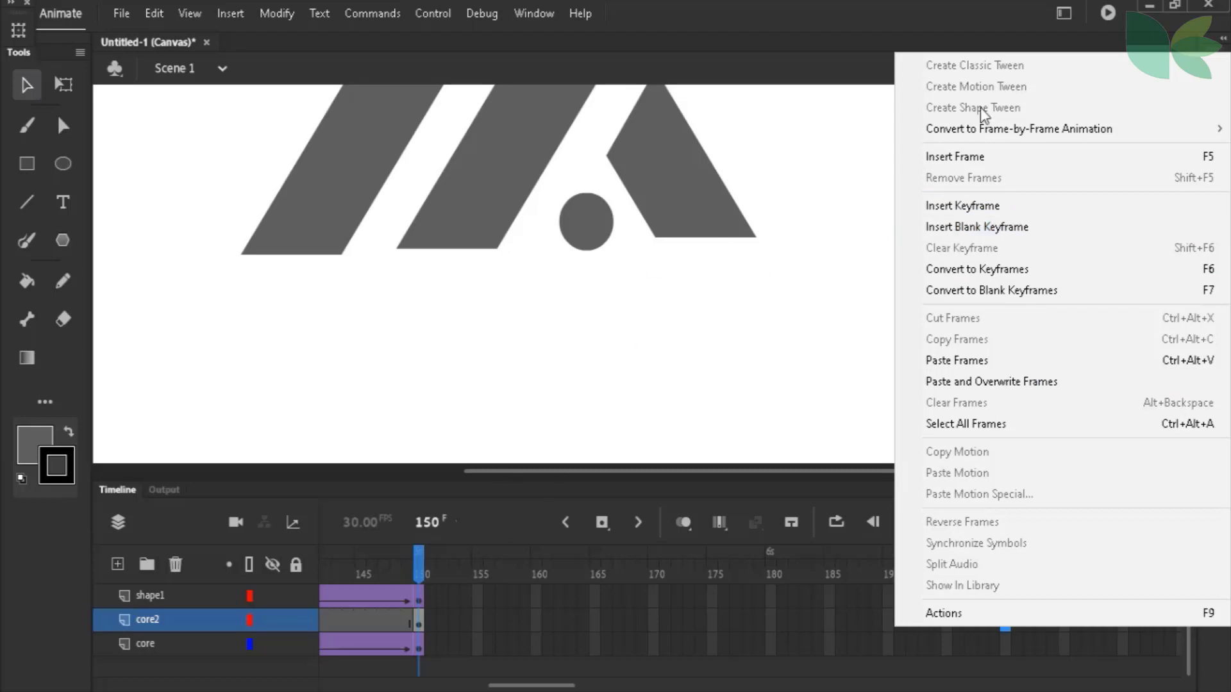
pyautogui.click(991, 227)
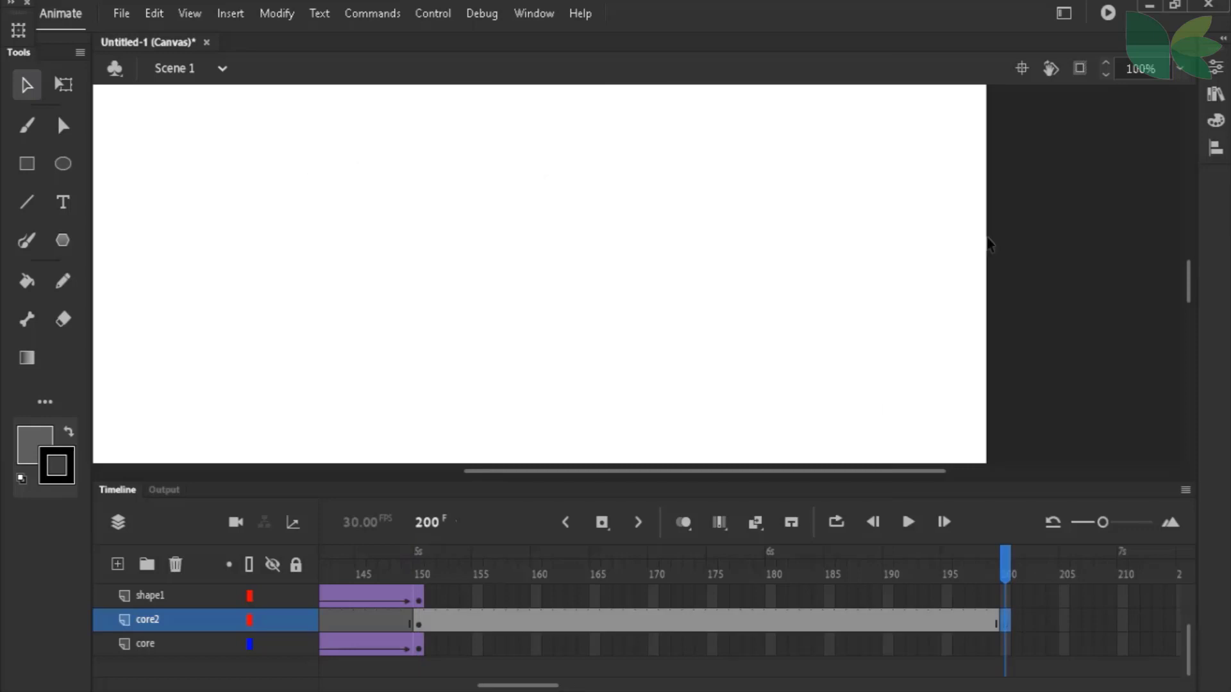
# Turn on onion skinning at frame 150 and extend its range to frame 200
pyautogui.click(420, 620)
pyautogui.rightClick(421, 619)
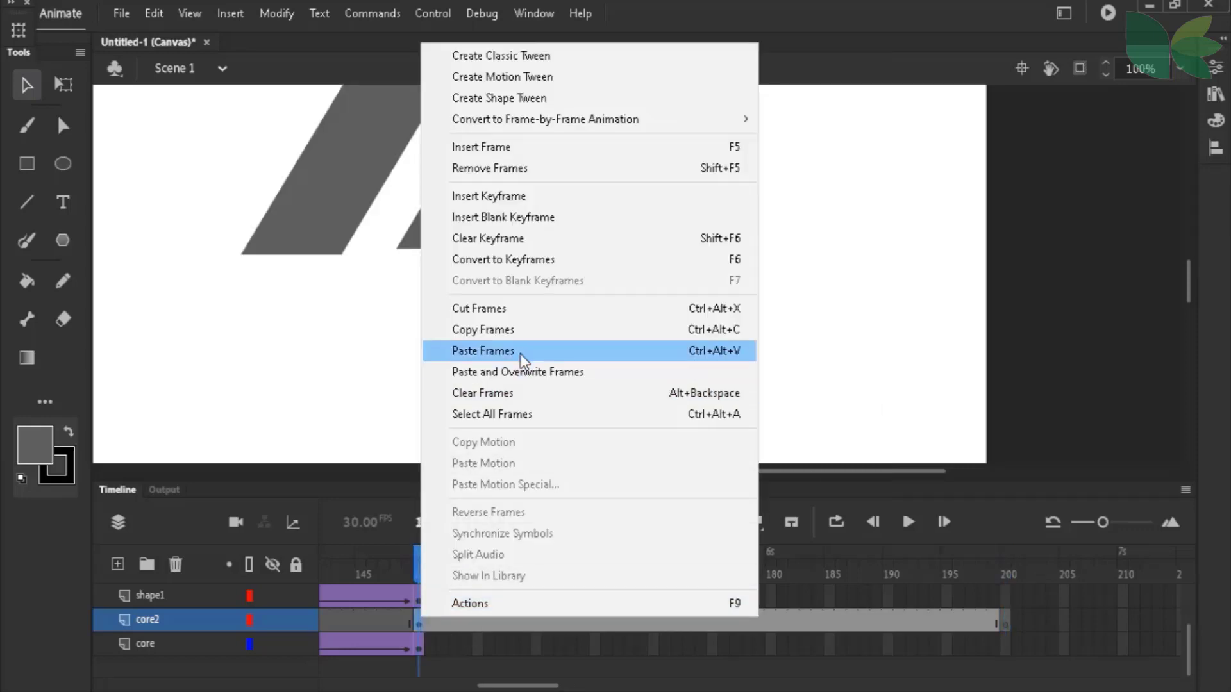
pyautogui.click(850, 664)
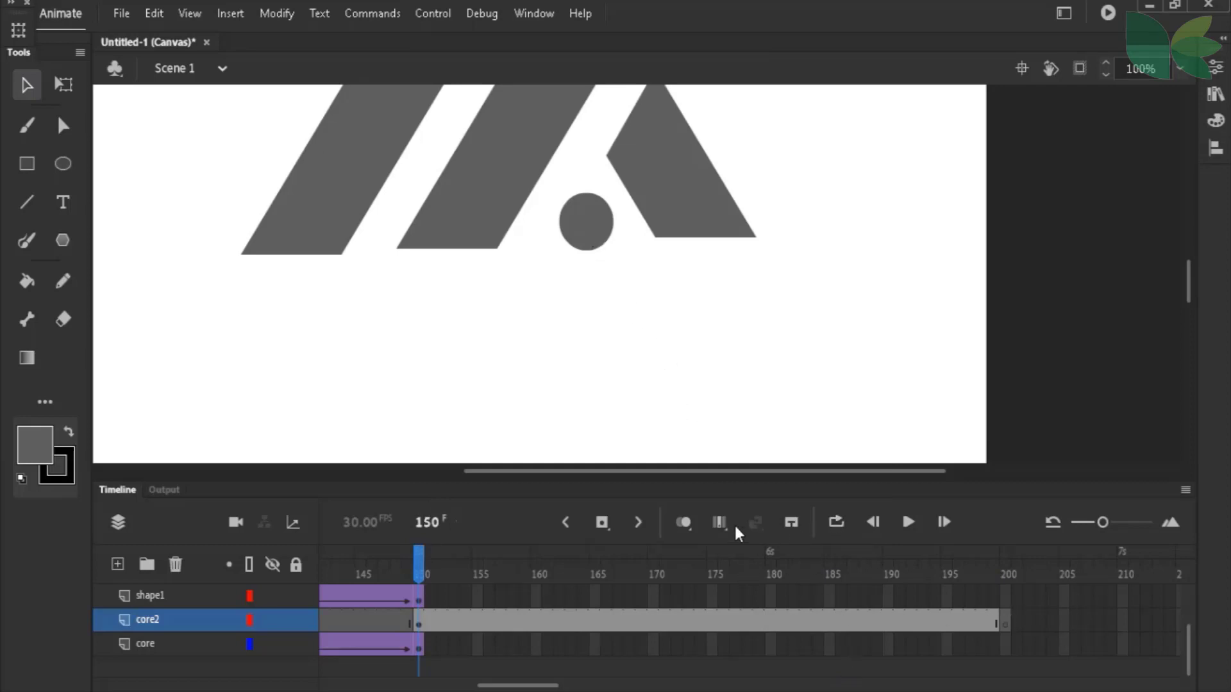
pyautogui.hotkey('alt', 'shift', 'o')
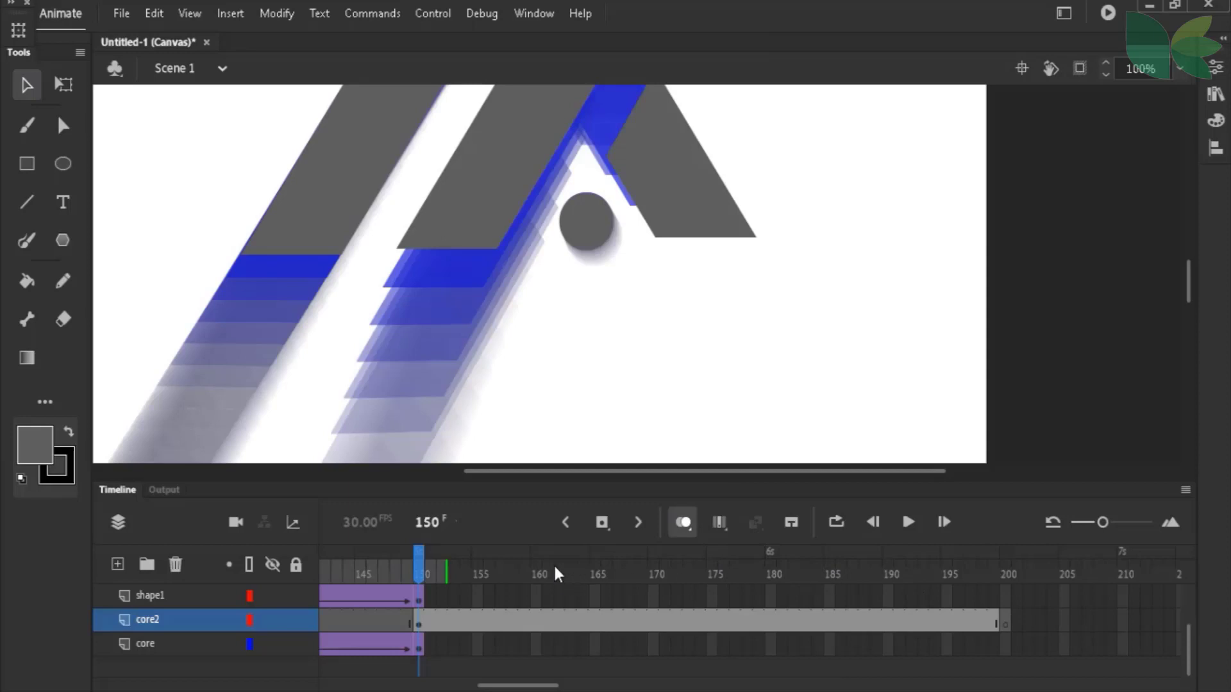
pyautogui.moveTo(447, 573)
pyautogui.mouseDown()
pyautogui.moveTo(1028, 574)
pyautogui.moveTo(1004, 573)
pyautogui.mouseUp()
# Draw an oval at frame 200 on core2 over the onion-skinned core circle
pyautogui.click(1007, 623)
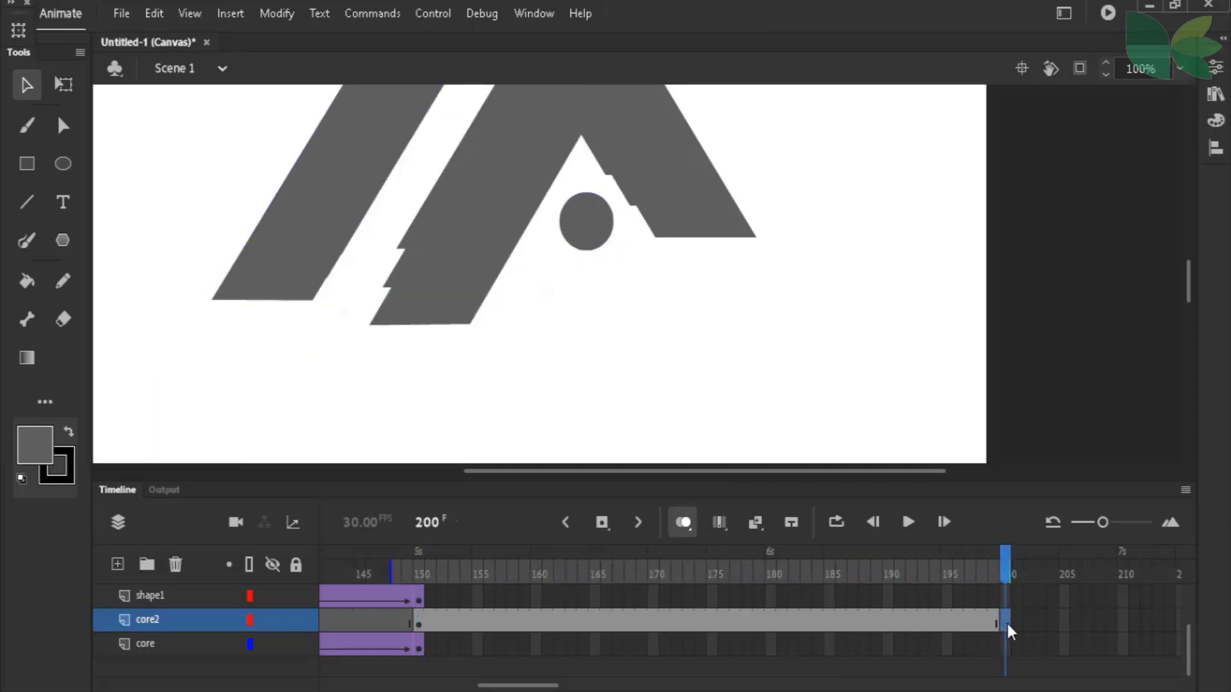
pyautogui.click(61, 166)
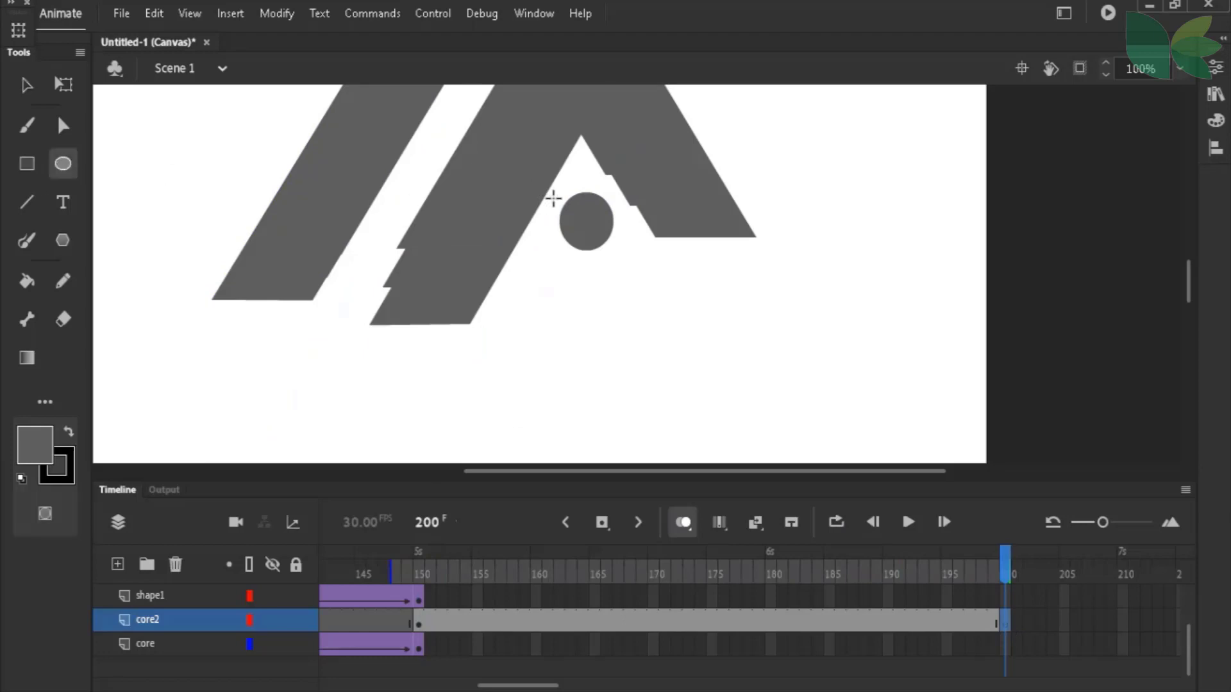
pyautogui.moveTo(562, 194); pyautogui.dragTo(615, 250)
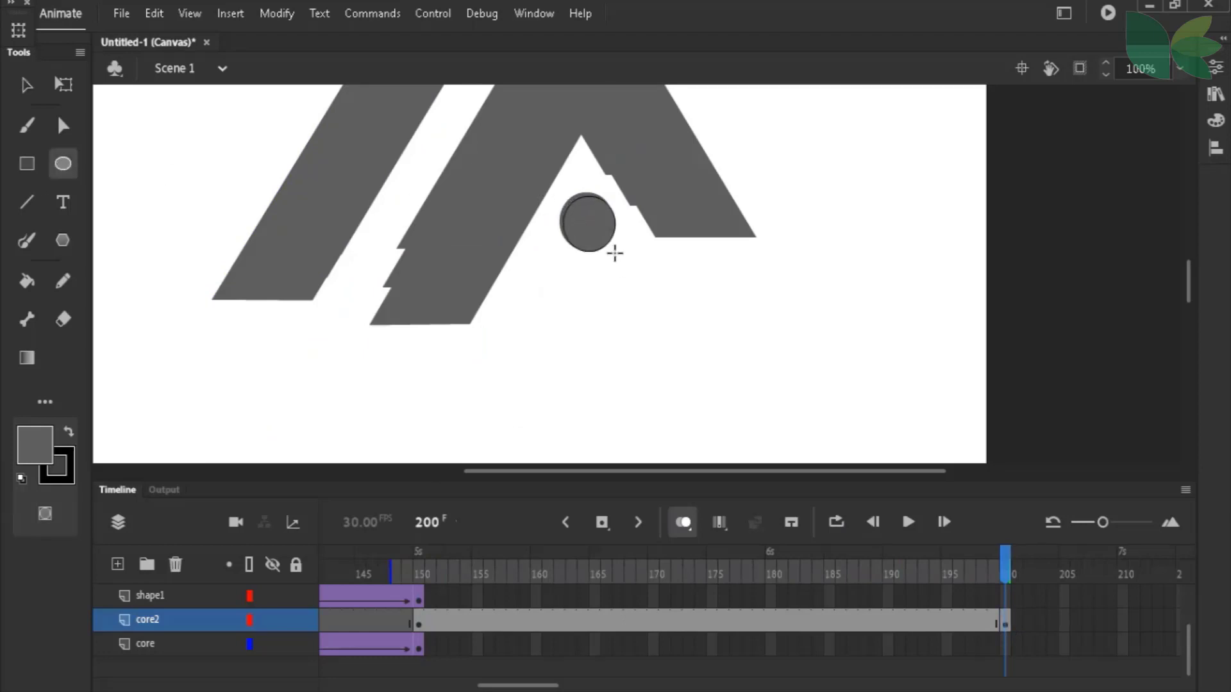
# Align the frame 200 oval with the core circle beneath it and change its fill to red
pyautogui.click(27, 85)
pyautogui.click(583, 227)
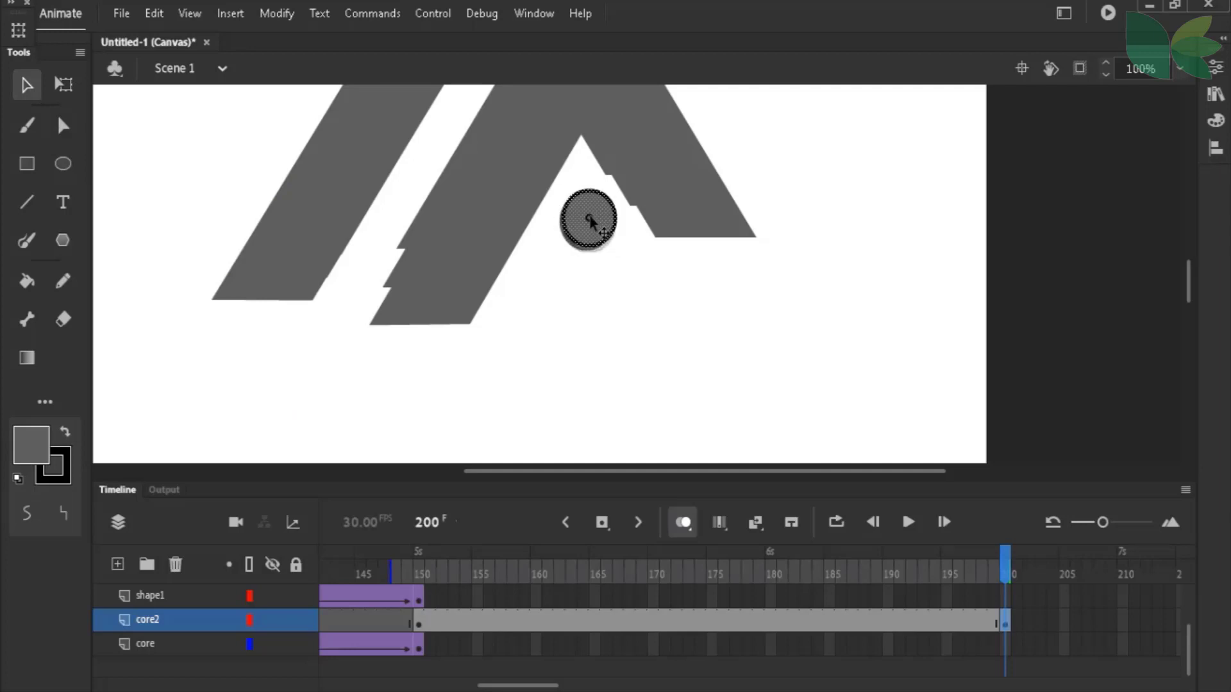
pyautogui.press('Down')
pyautogui.press('Down')
pyautogui.press('Down')
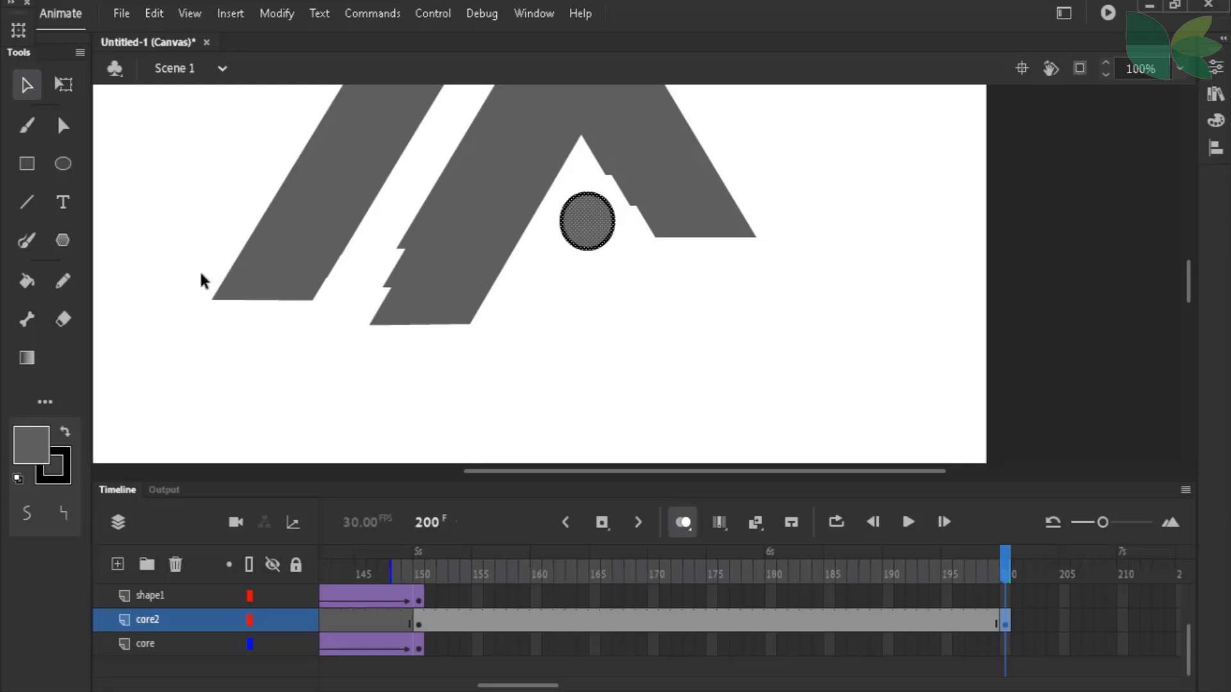
pyautogui.click(57, 439)
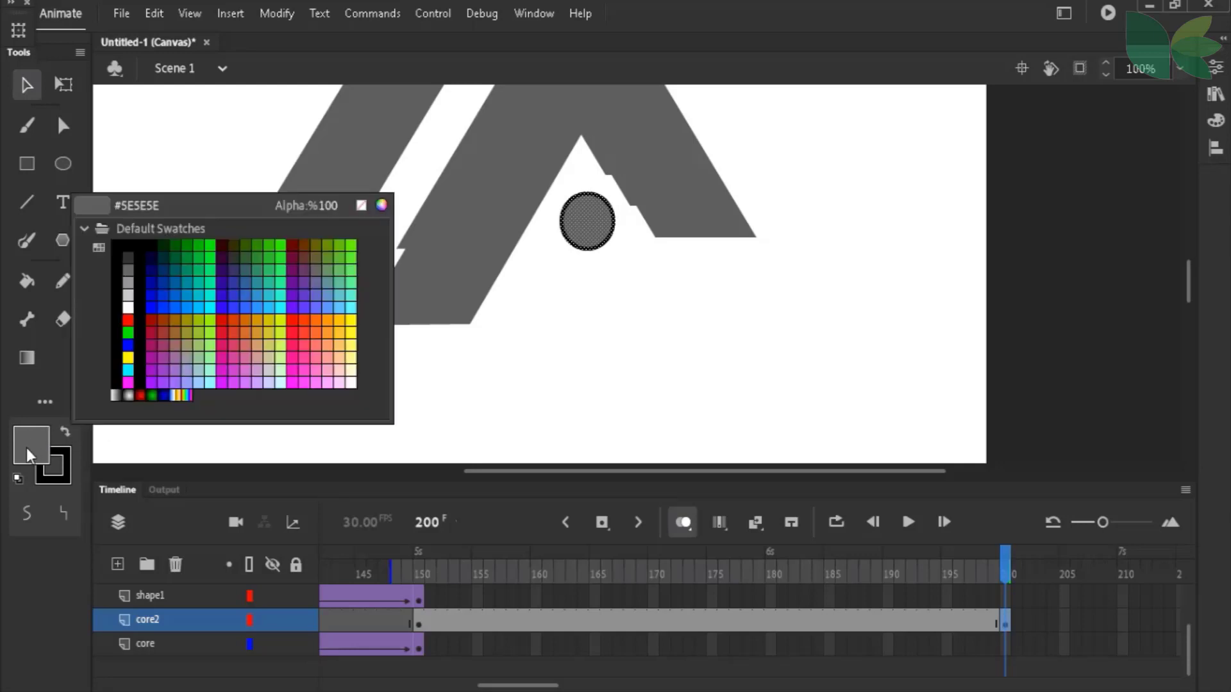
pyautogui.click(128, 319)
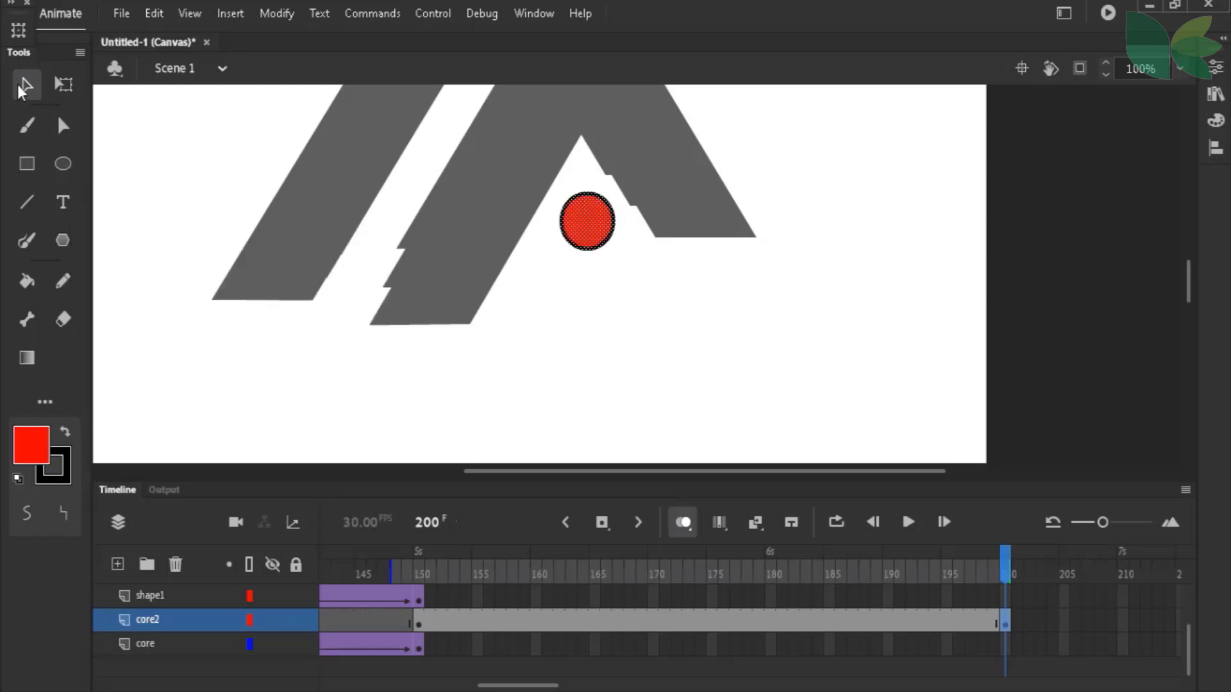
# Delete the black outline from the red circle on core2 at frame 200
pyautogui.click(575, 330)
pyautogui.click(594, 252)
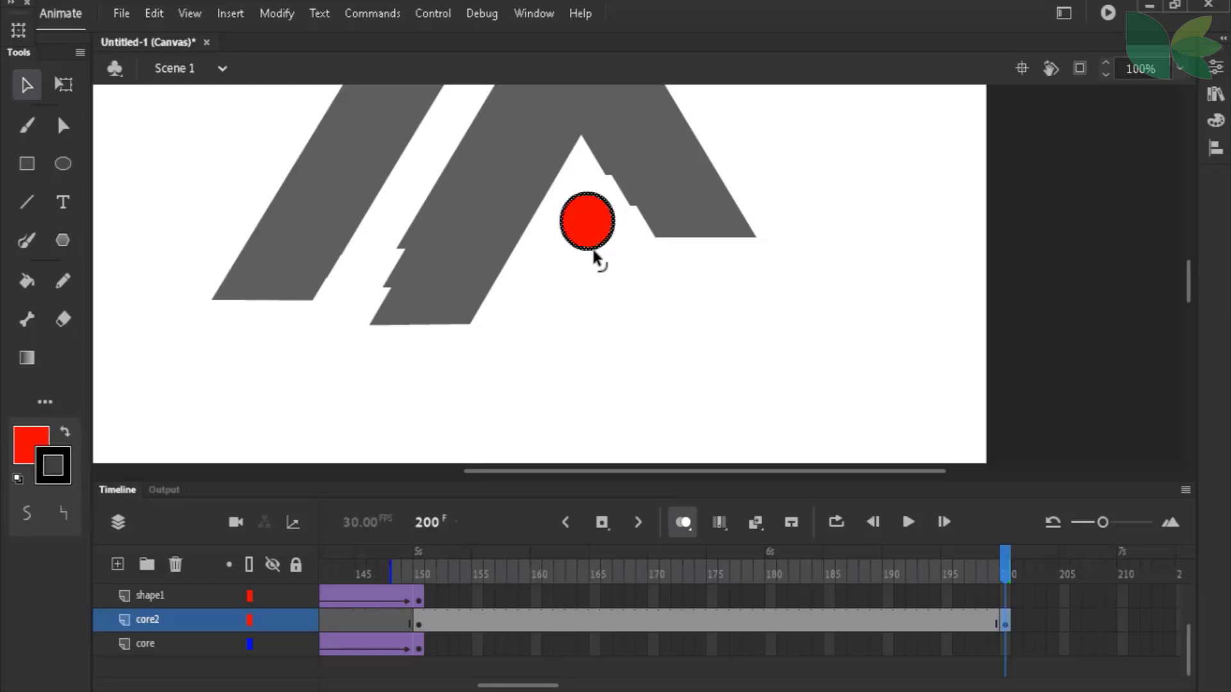
pyautogui.click(621, 296)
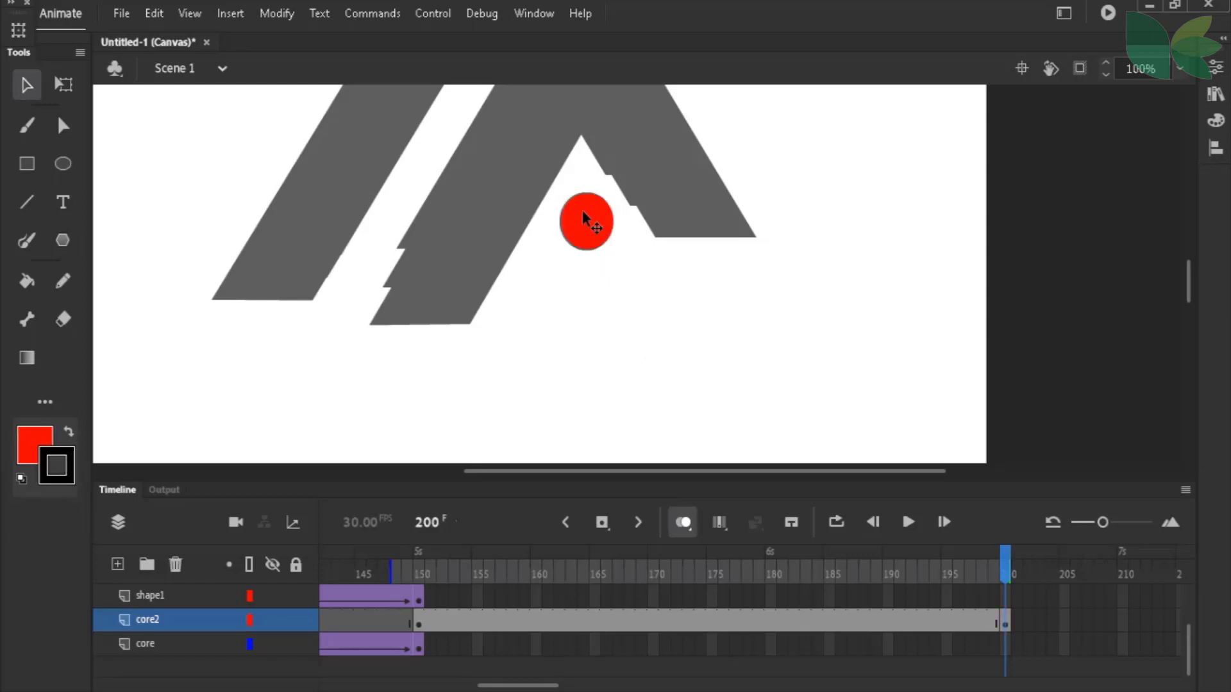
# Create a shape tween on core2 between frames 150 and 200 and scrub through the colour change
pyautogui.click(678, 624)
pyautogui.rightClick(676, 623)
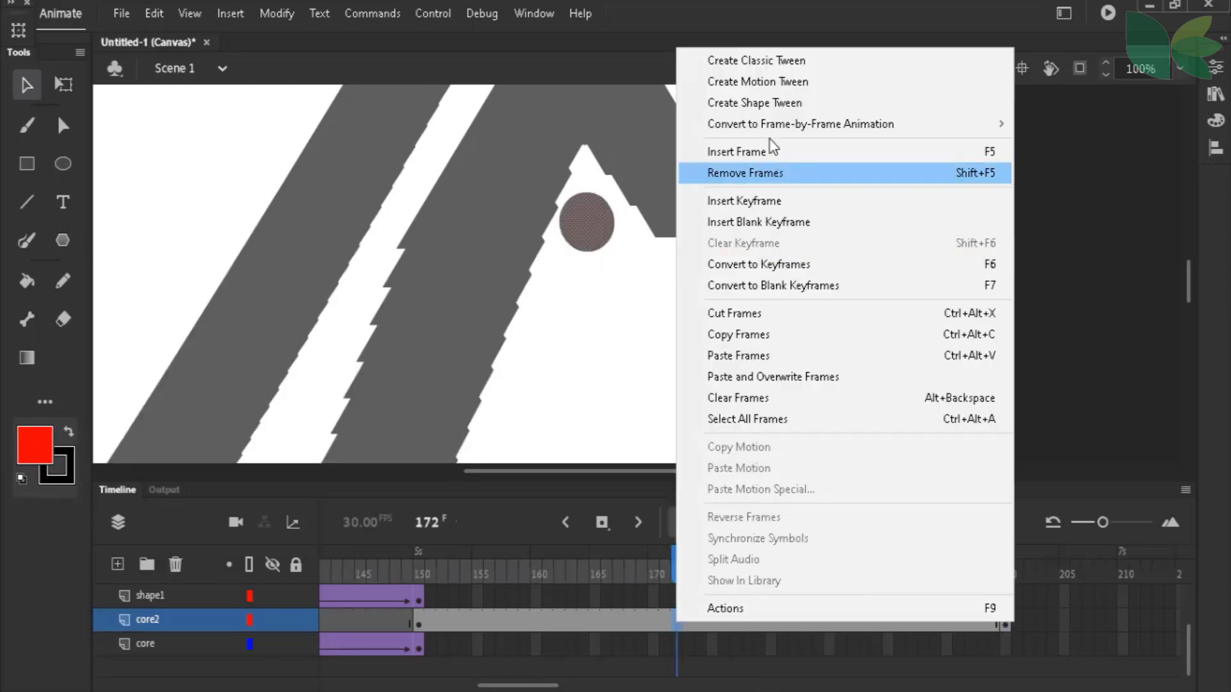
pyautogui.click(768, 103)
pyautogui.moveTo(613, 568); pyautogui.dragTo(829, 568)
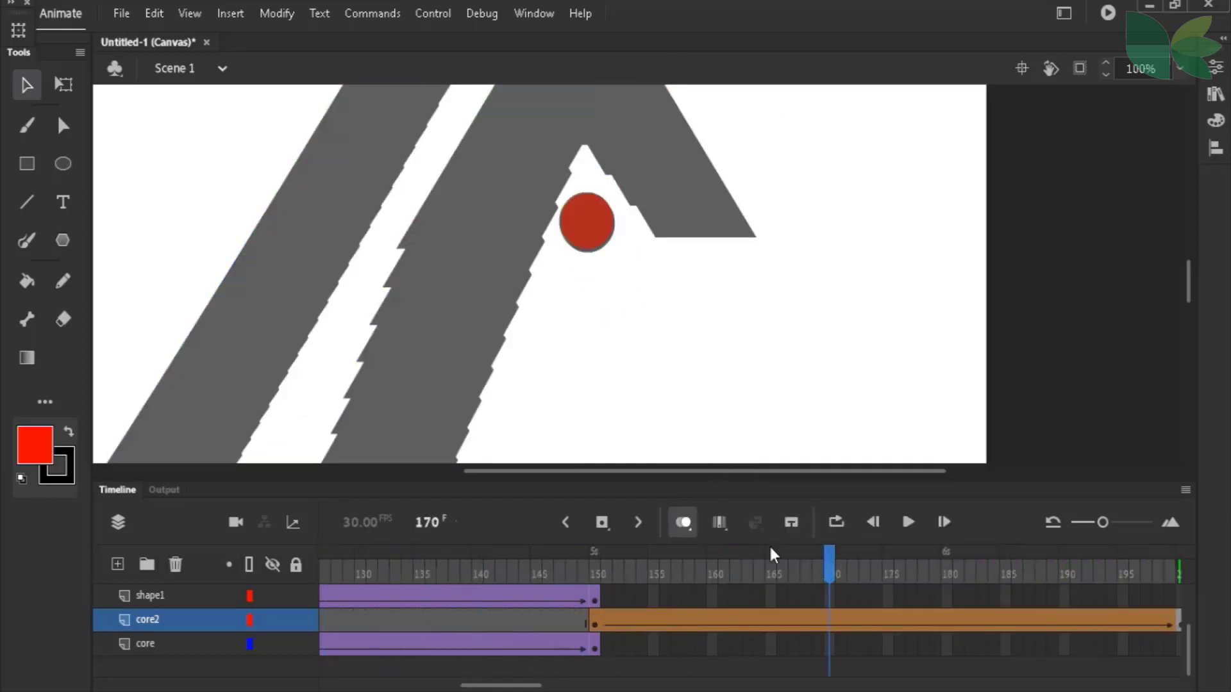
# Turn off onion skinning and play the animation from frame 140
pyautogui.click(679, 525)
pyautogui.moveTo(559, 568); pyautogui.dragTo(477, 568)
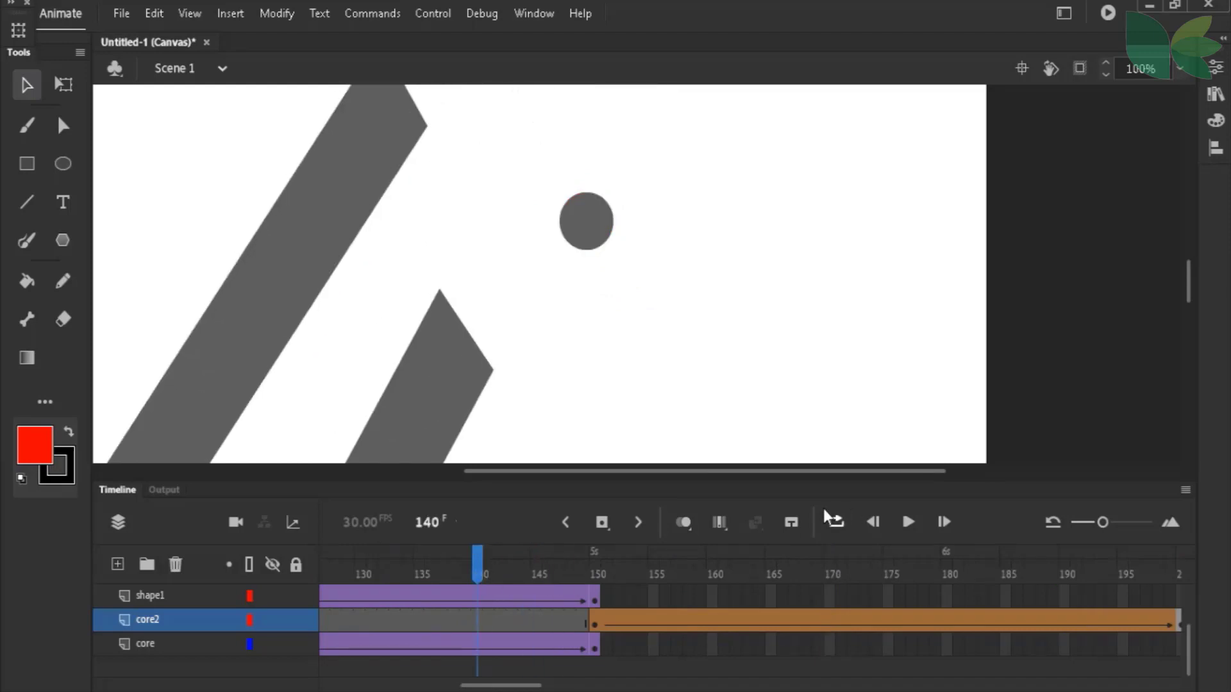
pyautogui.click(909, 521)
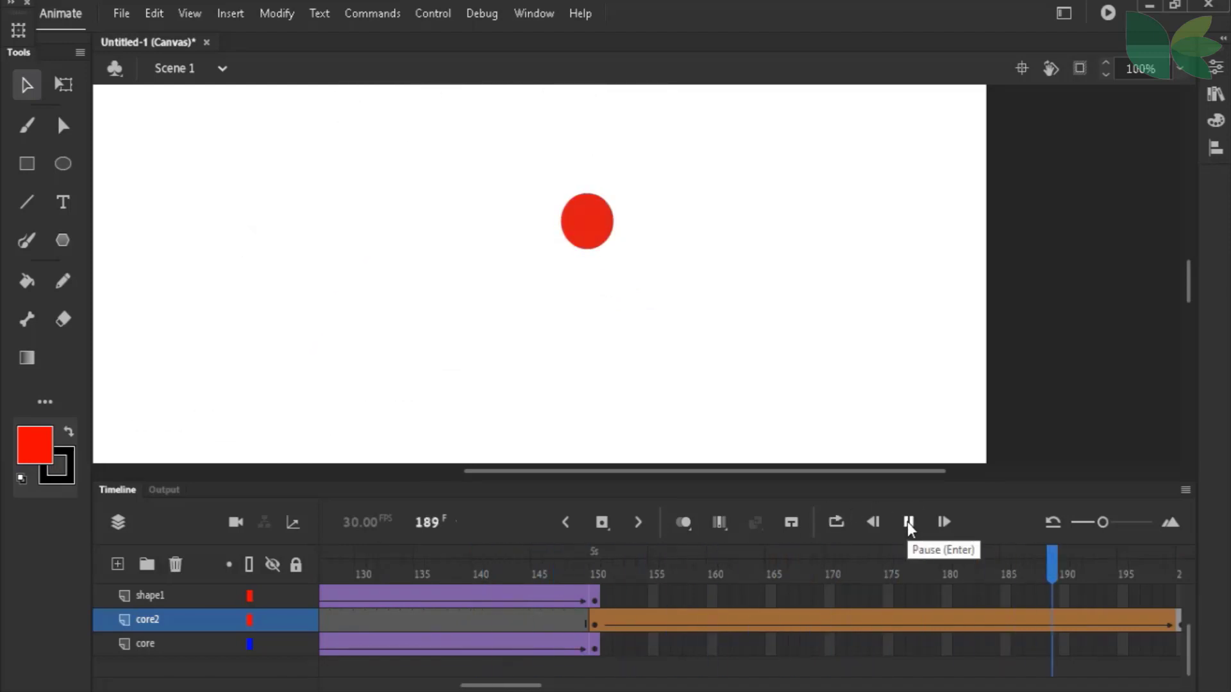
# Extend the shape1 and shape2 layers to frame 200 by inserting frames
pyautogui.hotkey('ctrl', '=')
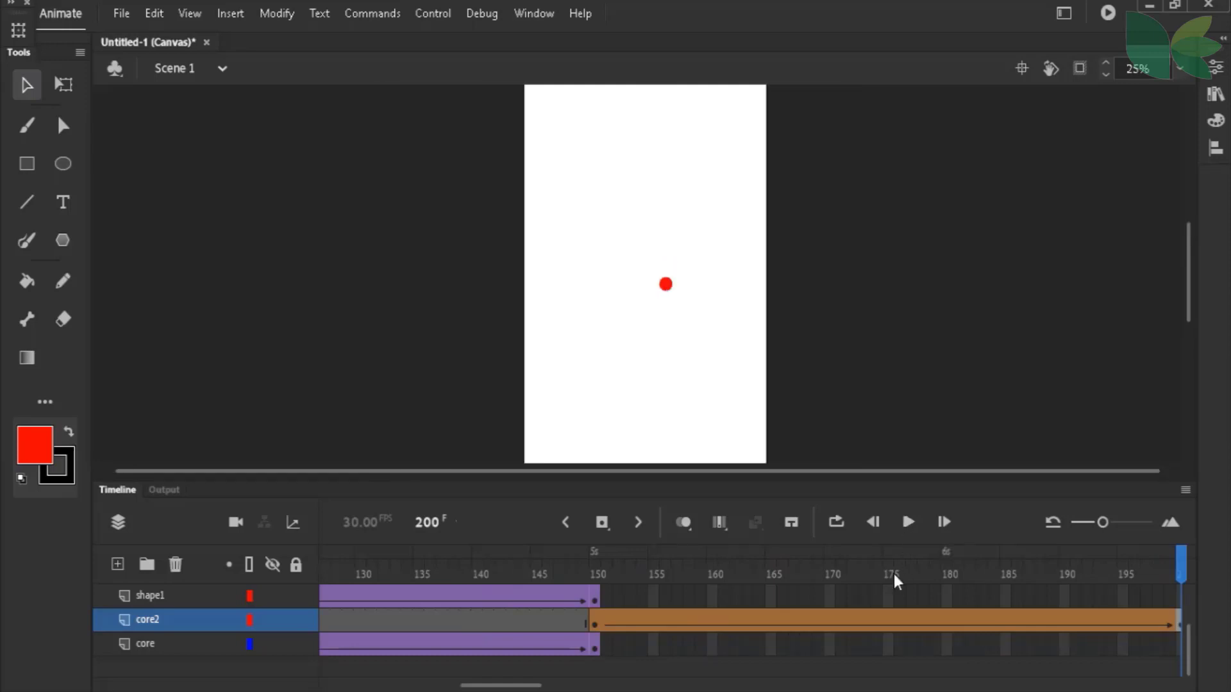
pyautogui.scroll(1, 720, 614)
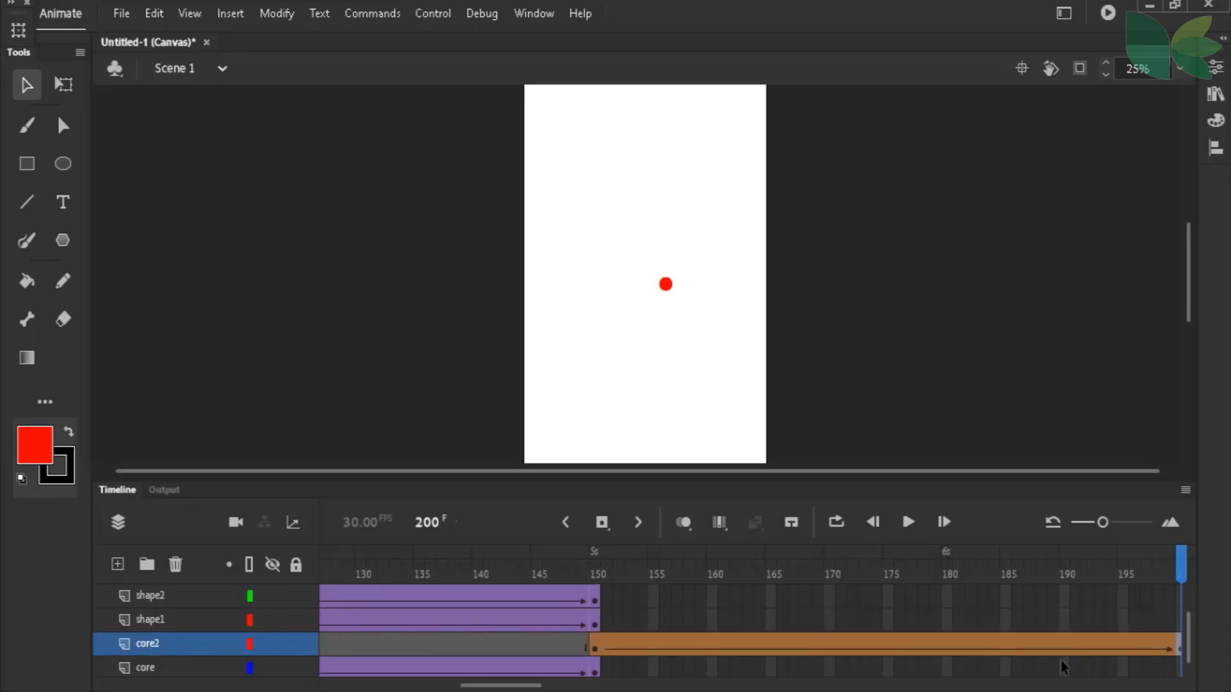
pyautogui.click(1171, 621)
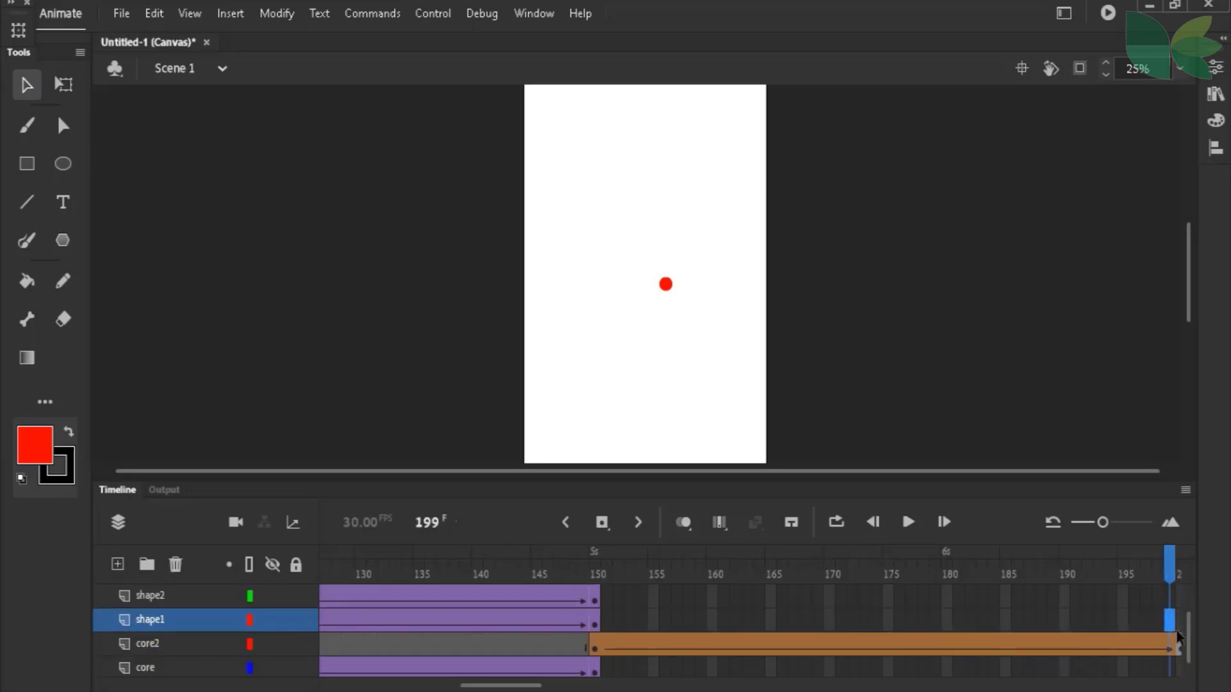
pyautogui.moveTo(504, 687); pyautogui.dragTo(522, 687)
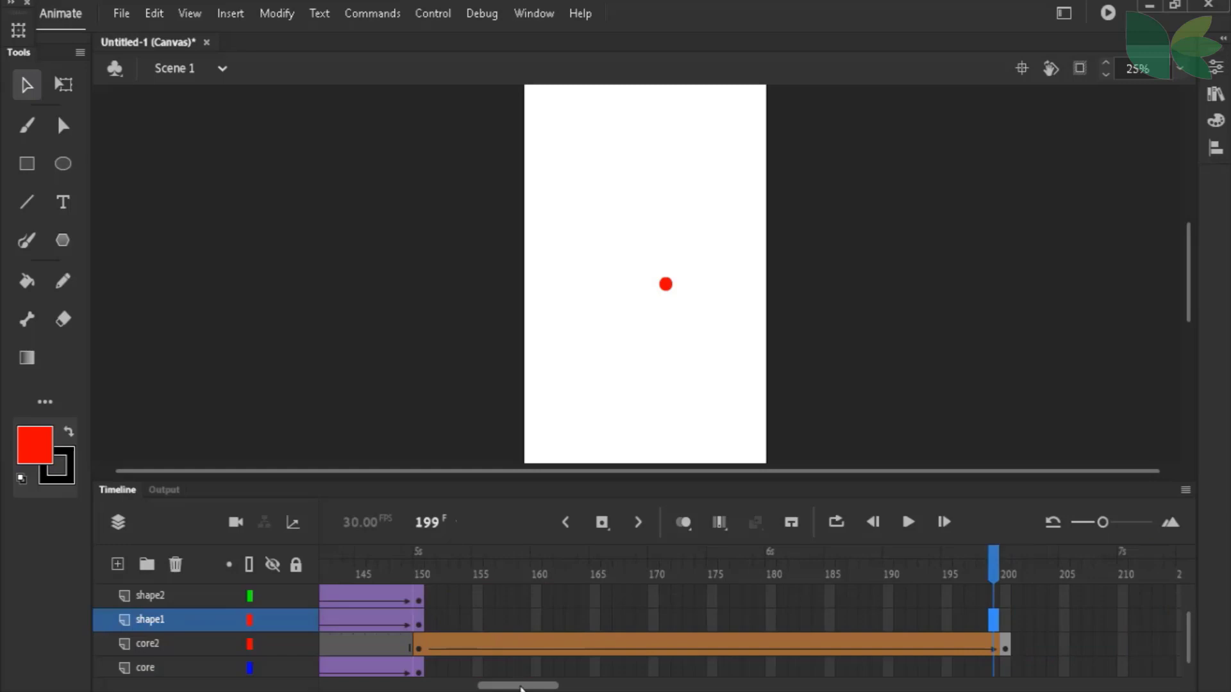
pyautogui.click(1014, 622)
pyautogui.rightClick(1006, 618)
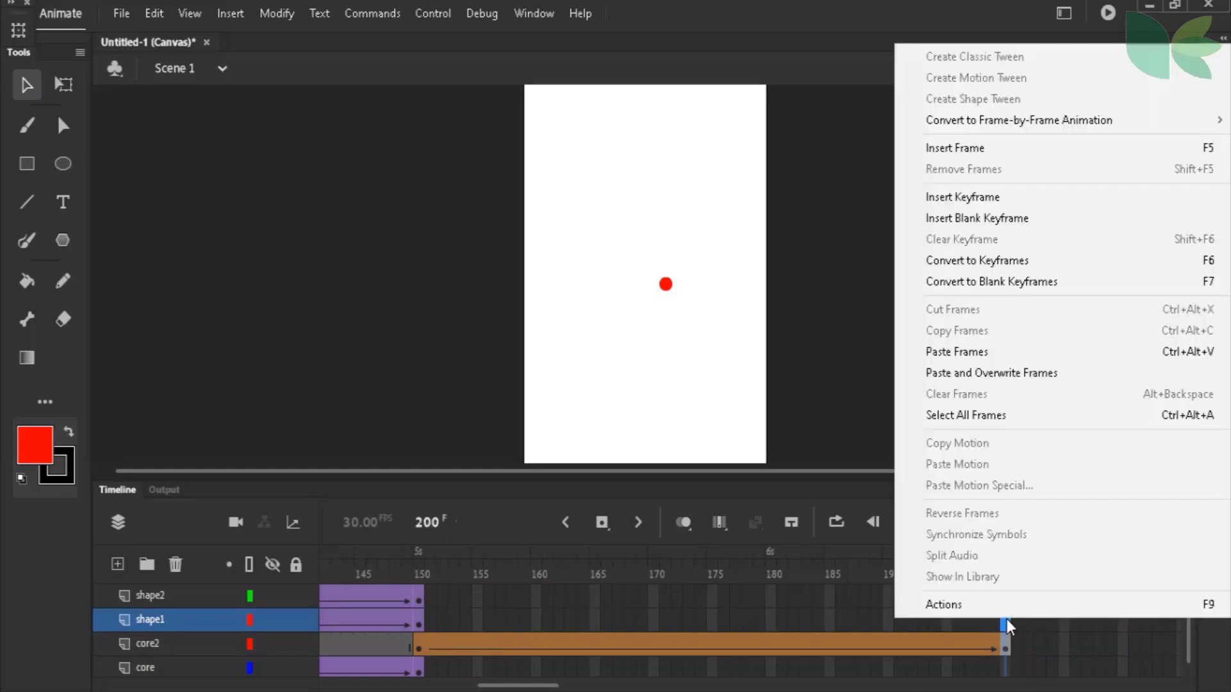
pyautogui.click(1005, 157)
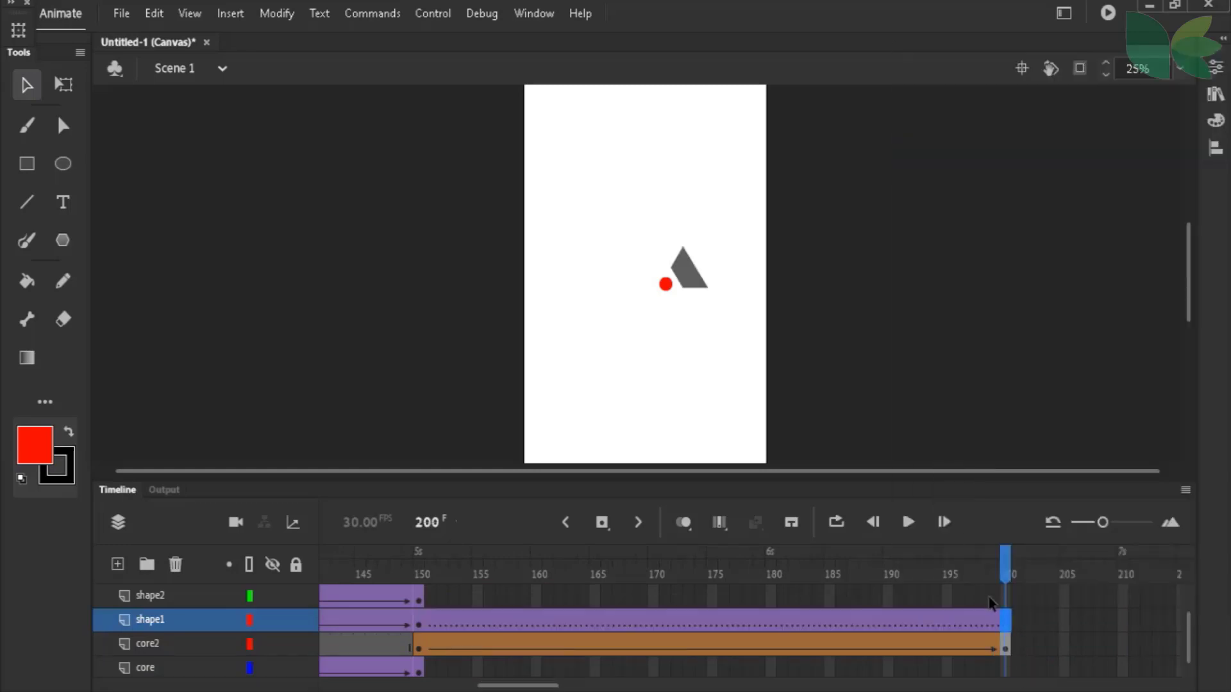
pyautogui.rightClick(1006, 598)
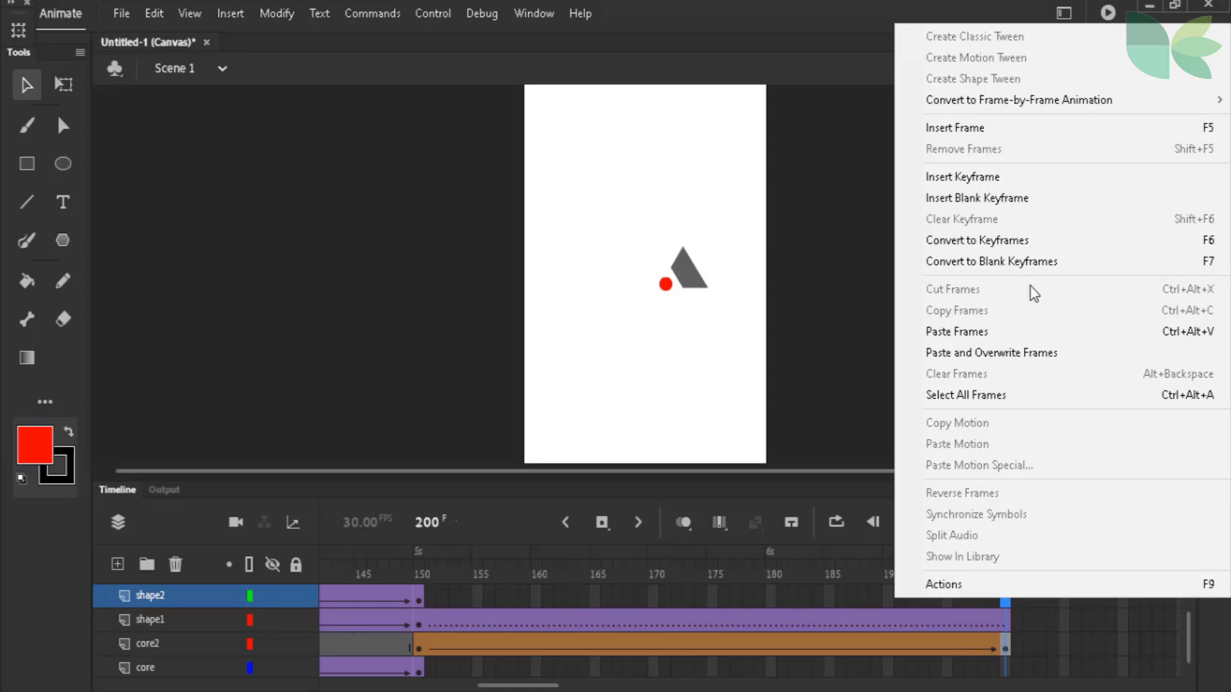
pyautogui.click(1007, 133)
# Insert a keyframe at frame 200 on the shape3 layer
pyautogui.scroll(1, 991, 604)
pyautogui.rightClick(1004, 598)
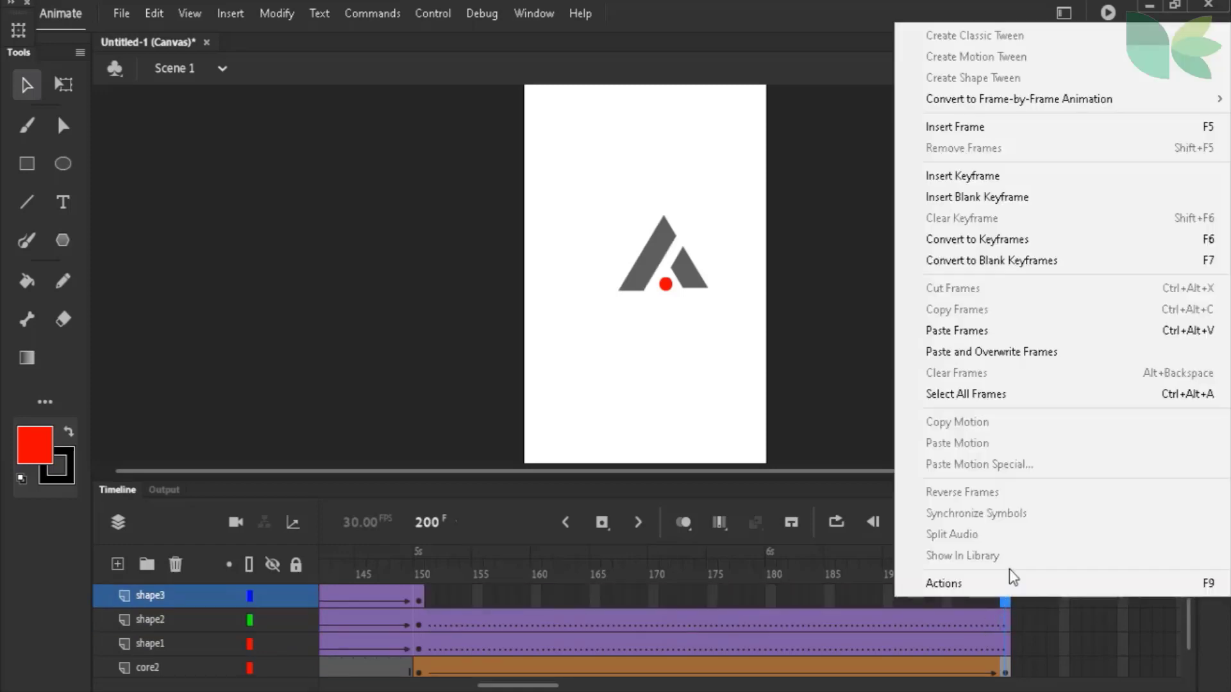
pyautogui.click(1001, 176)
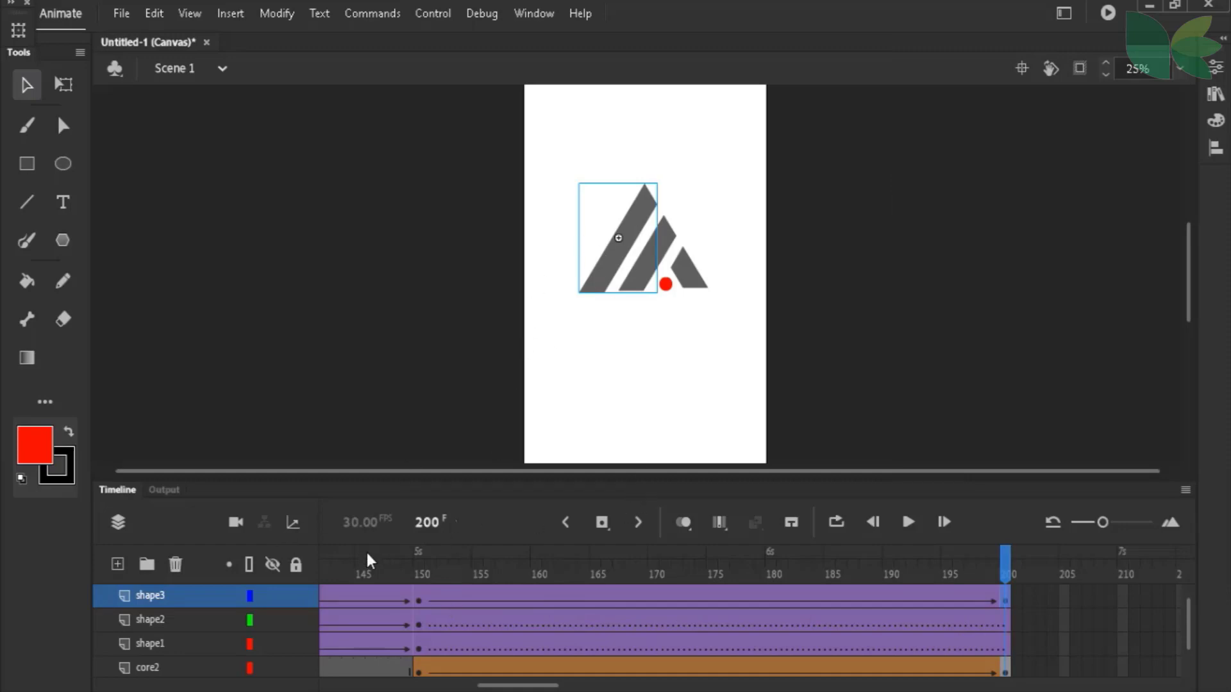
pyautogui.moveTo(367, 554); pyautogui.dragTo(1004, 635)
pyautogui.scroll(-2, 525, 623)
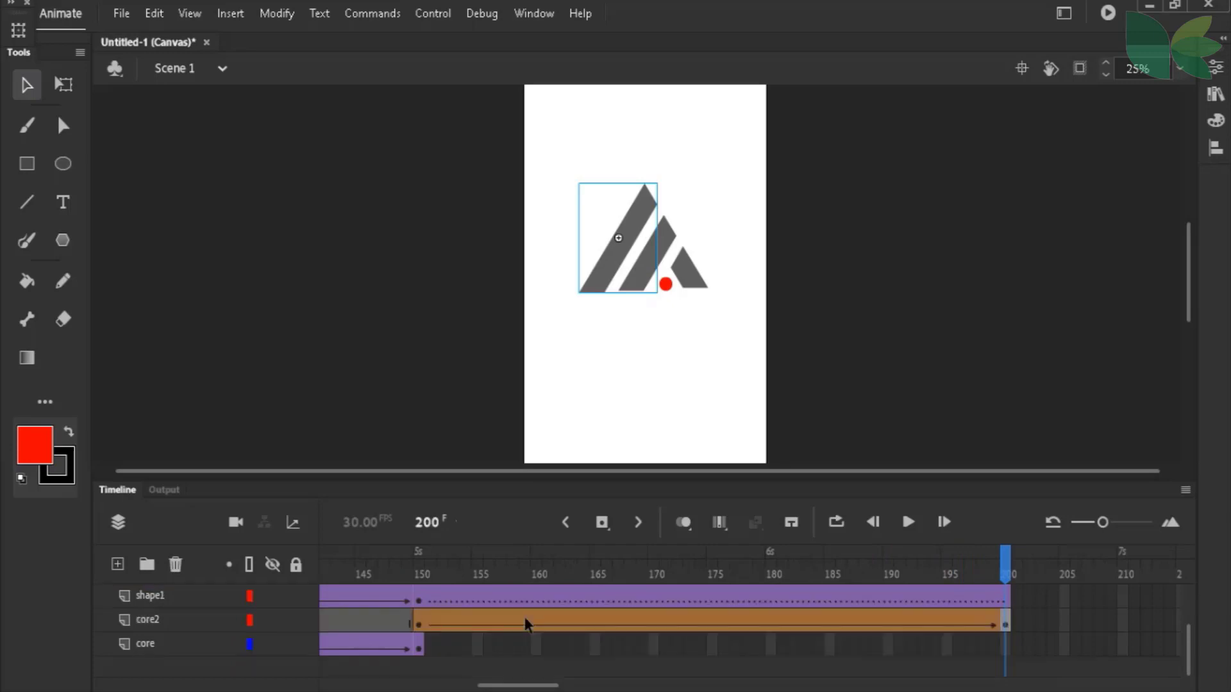
pyautogui.scroll(2, 525, 623)
# Make the hidden teks layer visible at frame 1
pyautogui.click(420, 577)
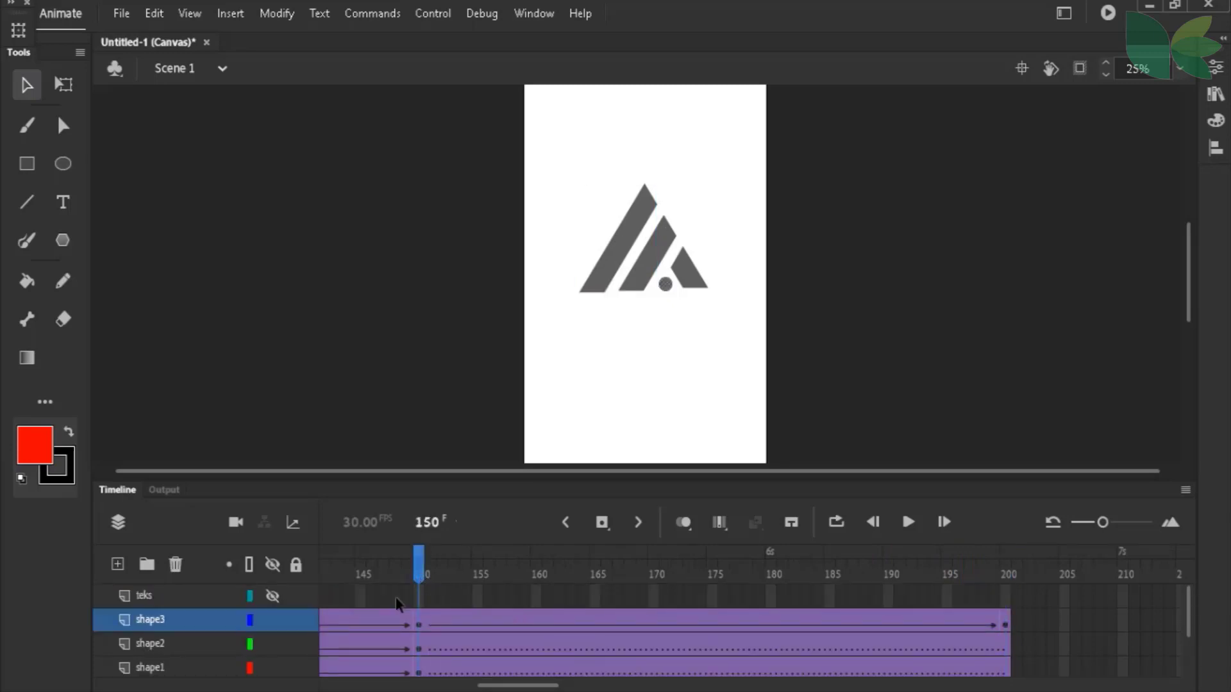
pyautogui.moveTo(499, 687); pyautogui.dragTo(342, 687)
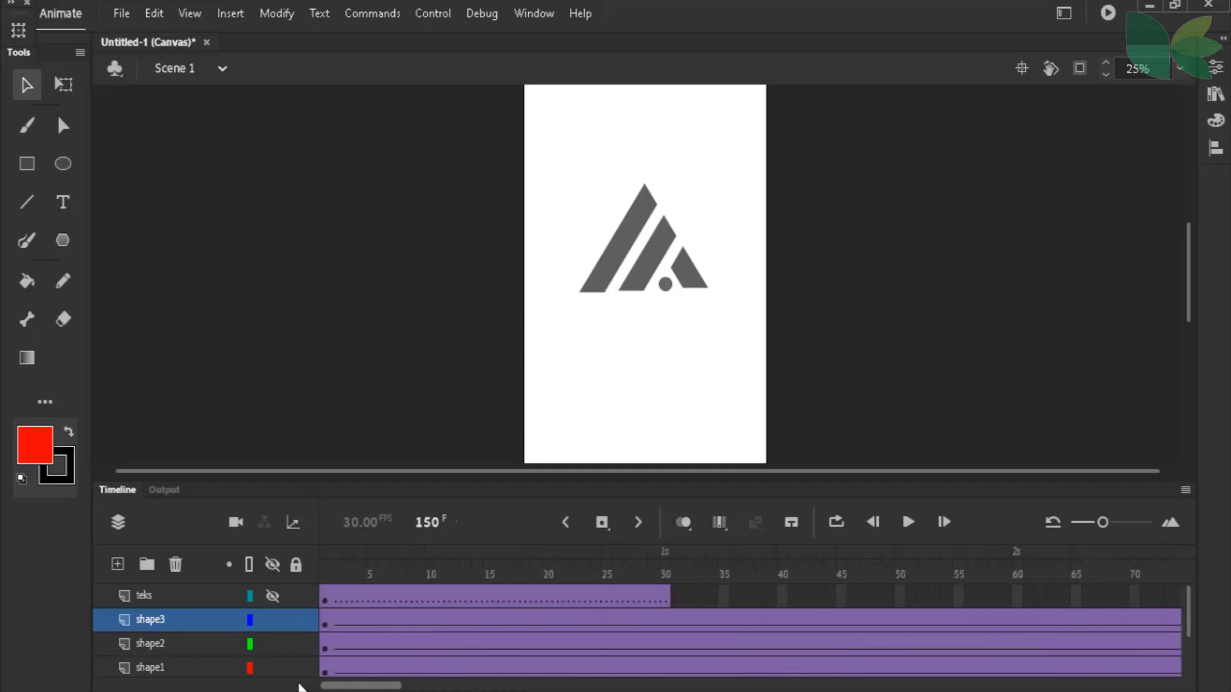
pyautogui.click(328, 594)
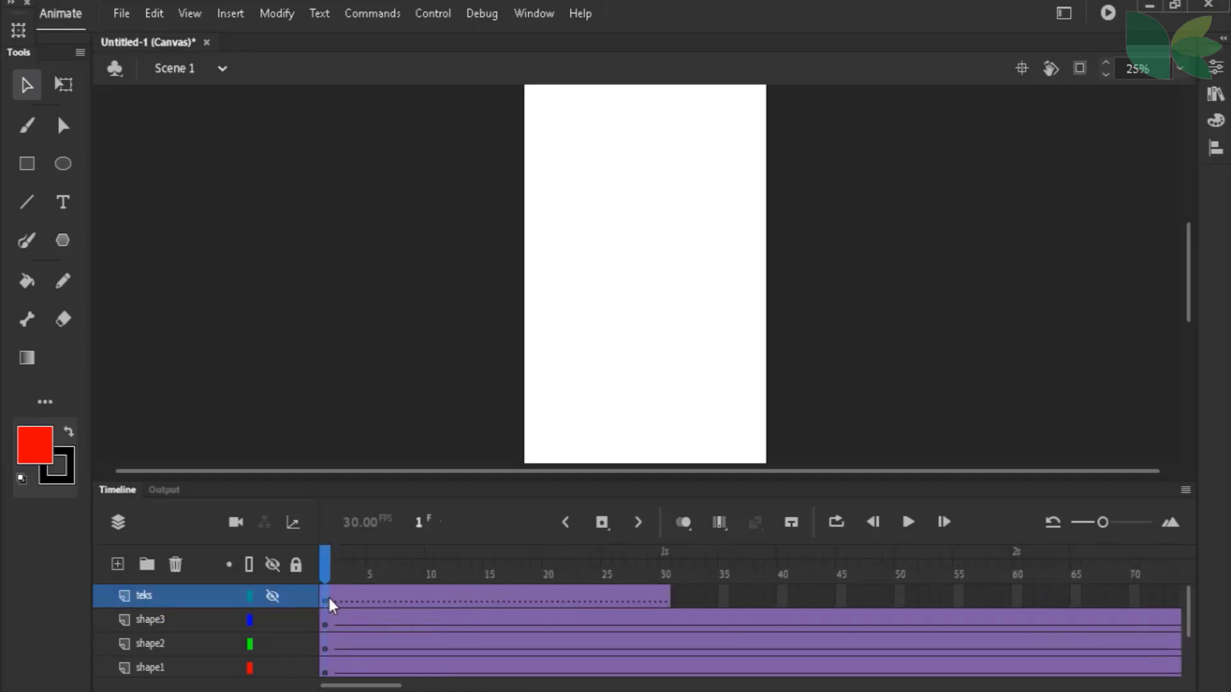
pyautogui.click(275, 597)
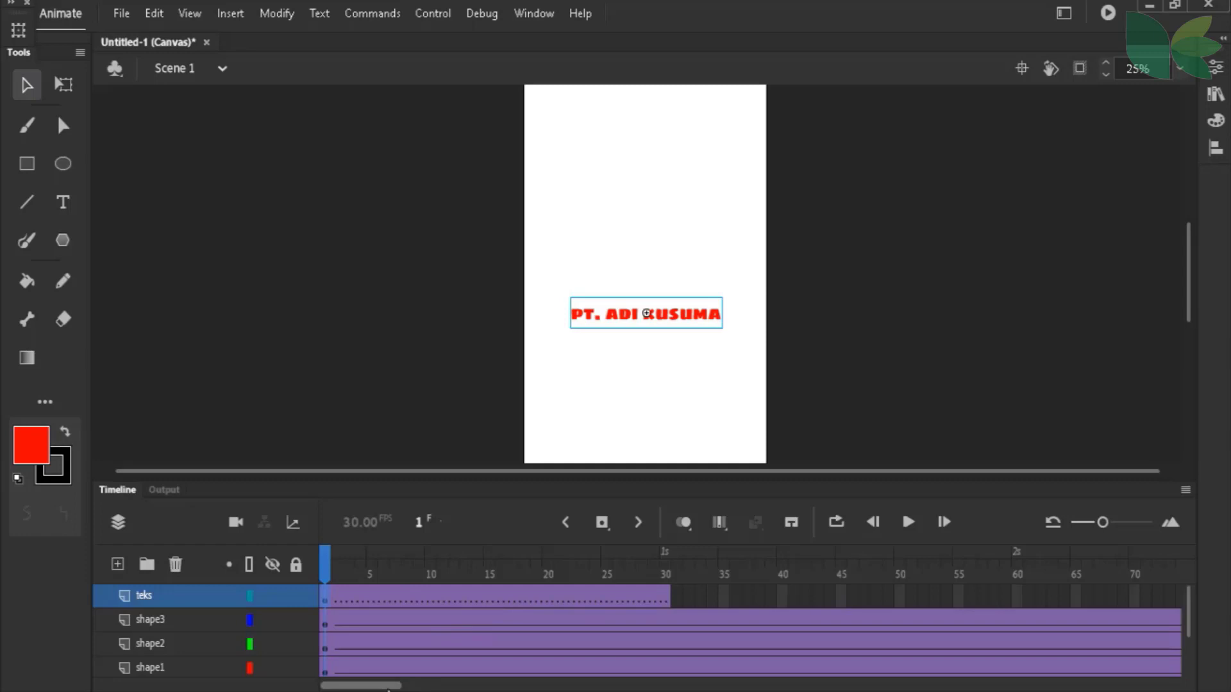
# Shrink the timeline's frame scale and extend the teks layer to frame 300
pyautogui.moveTo(388, 689); pyautogui.dragTo(663, 689)
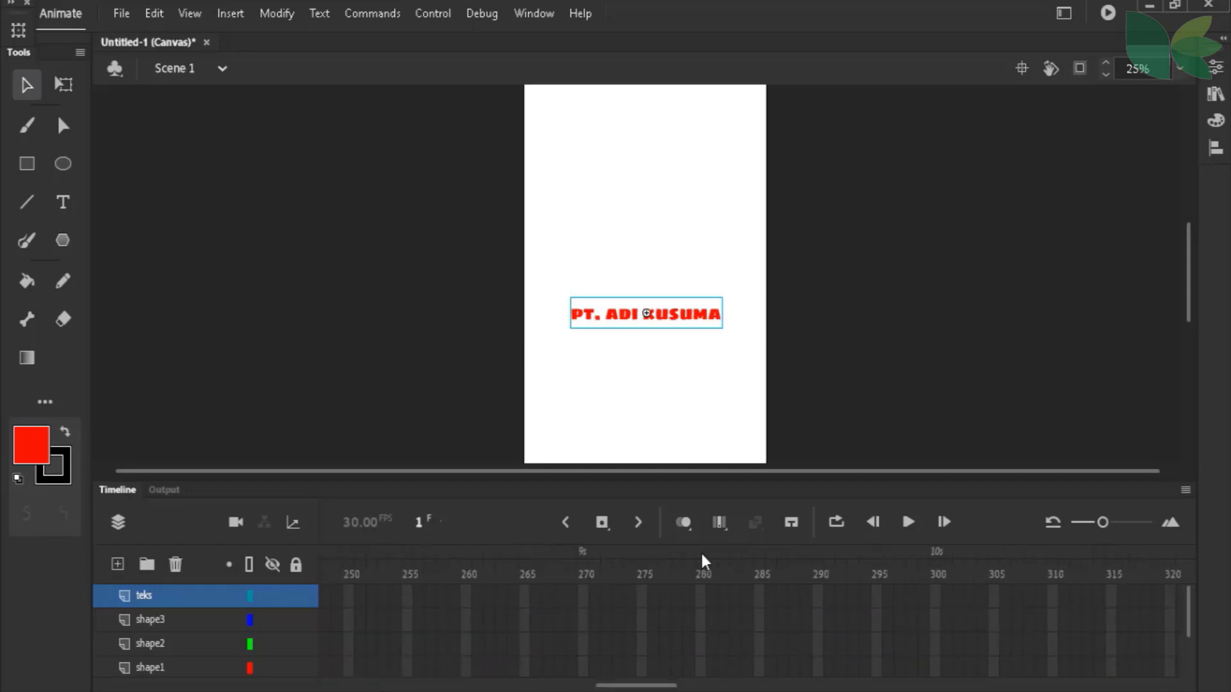
pyautogui.rightClick(936, 598)
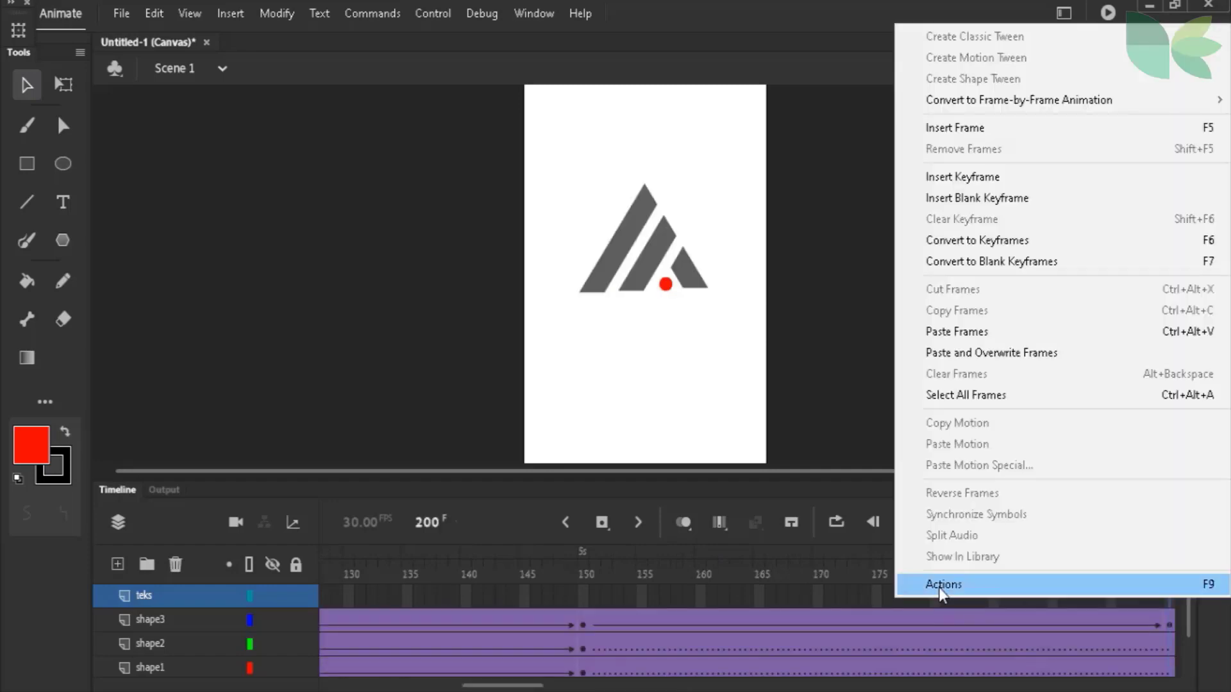
pyautogui.click(632, 561)
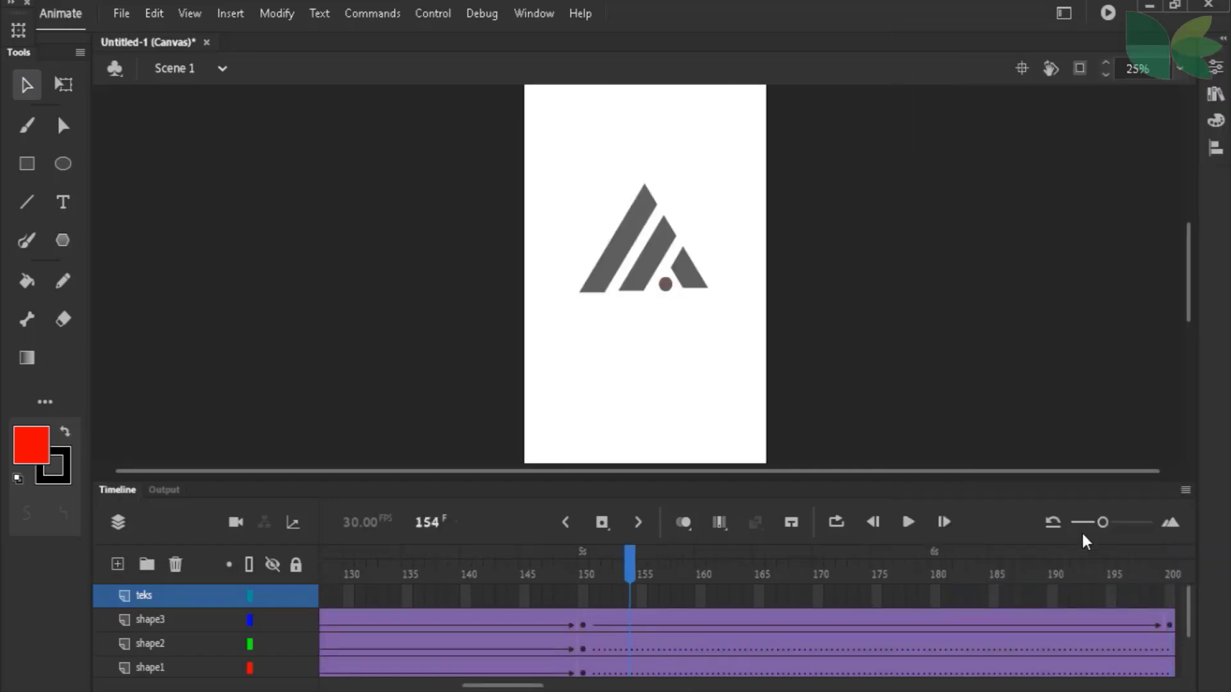
pyautogui.moveTo(1102, 522); pyautogui.dragTo(1078, 521)
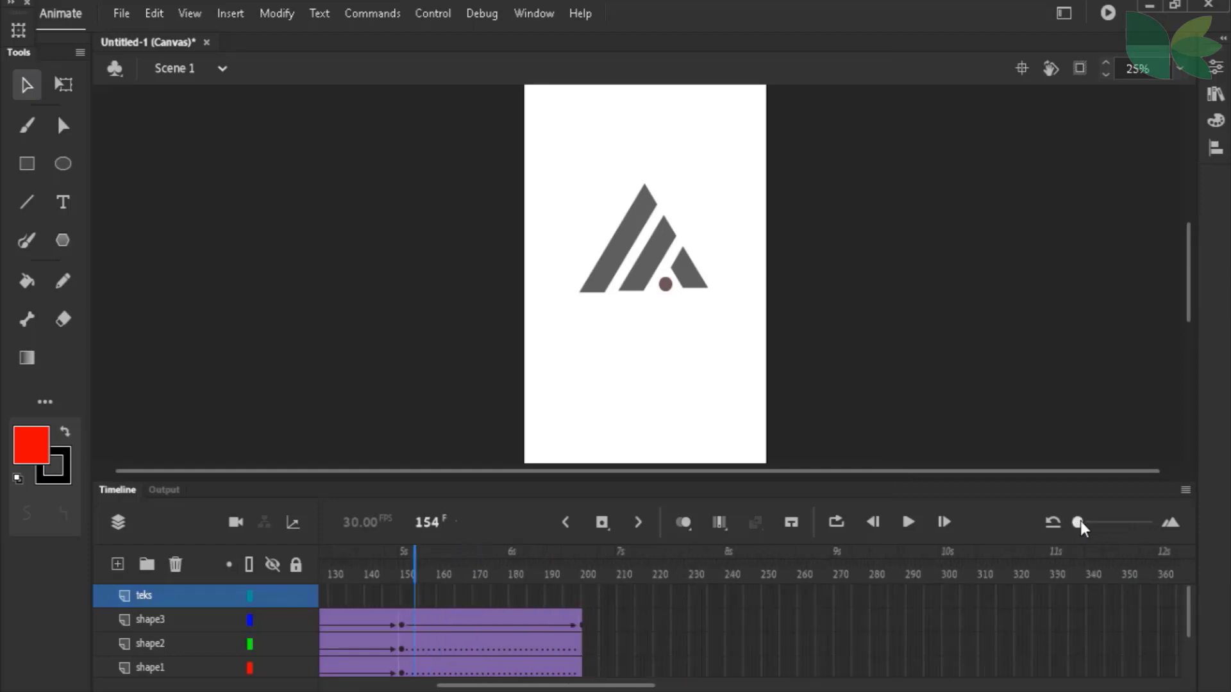
pyautogui.click(940, 597)
pyautogui.rightClick(942, 598)
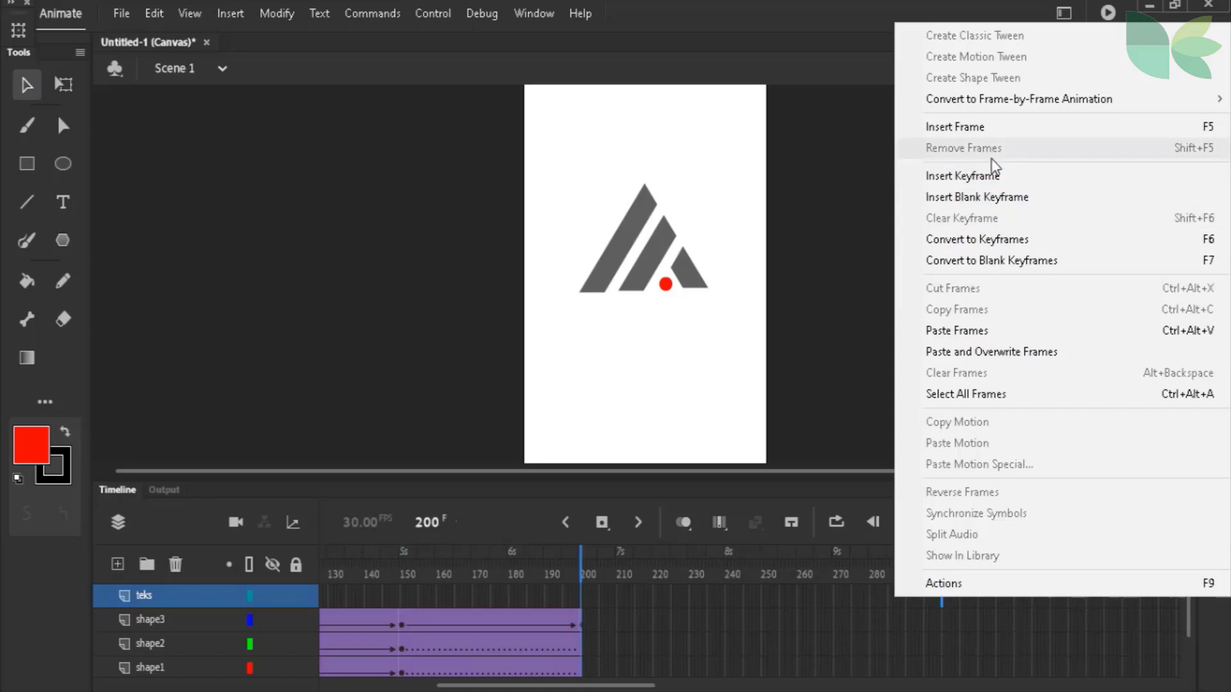
pyautogui.click(984, 127)
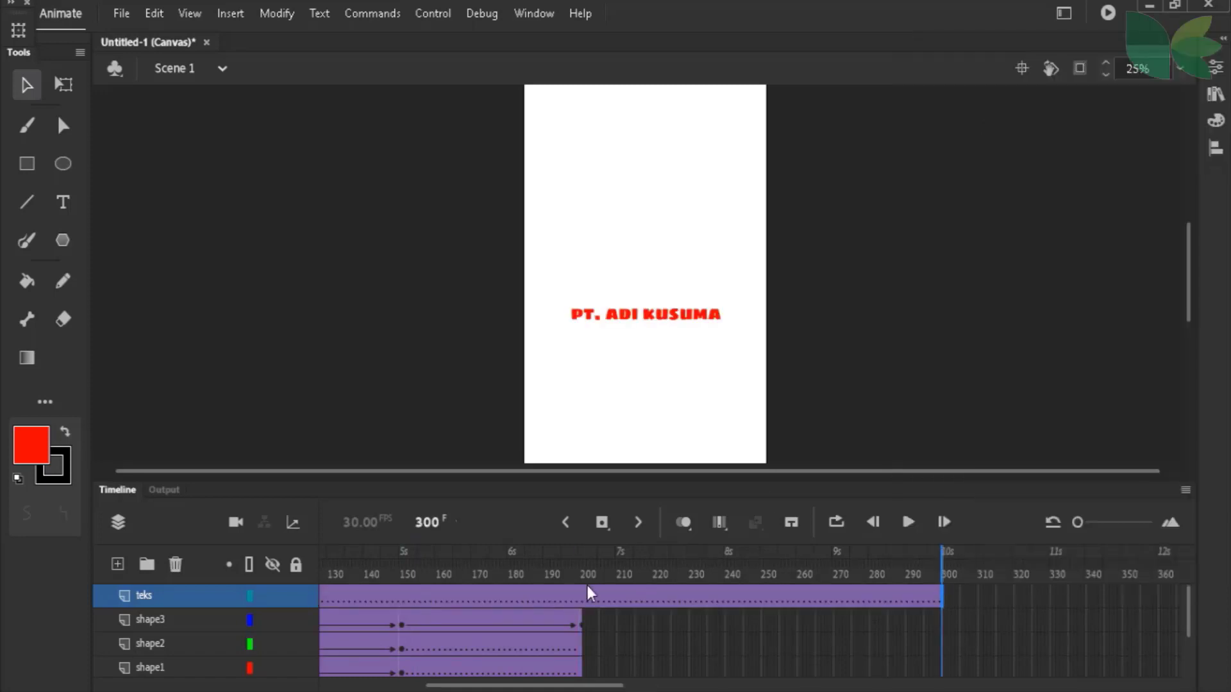
# Extend the shape3 layer to frame 300 by inserting frames
pyautogui.moveTo(521, 580); pyautogui.dragTo(952, 621)
pyautogui.click(945, 620)
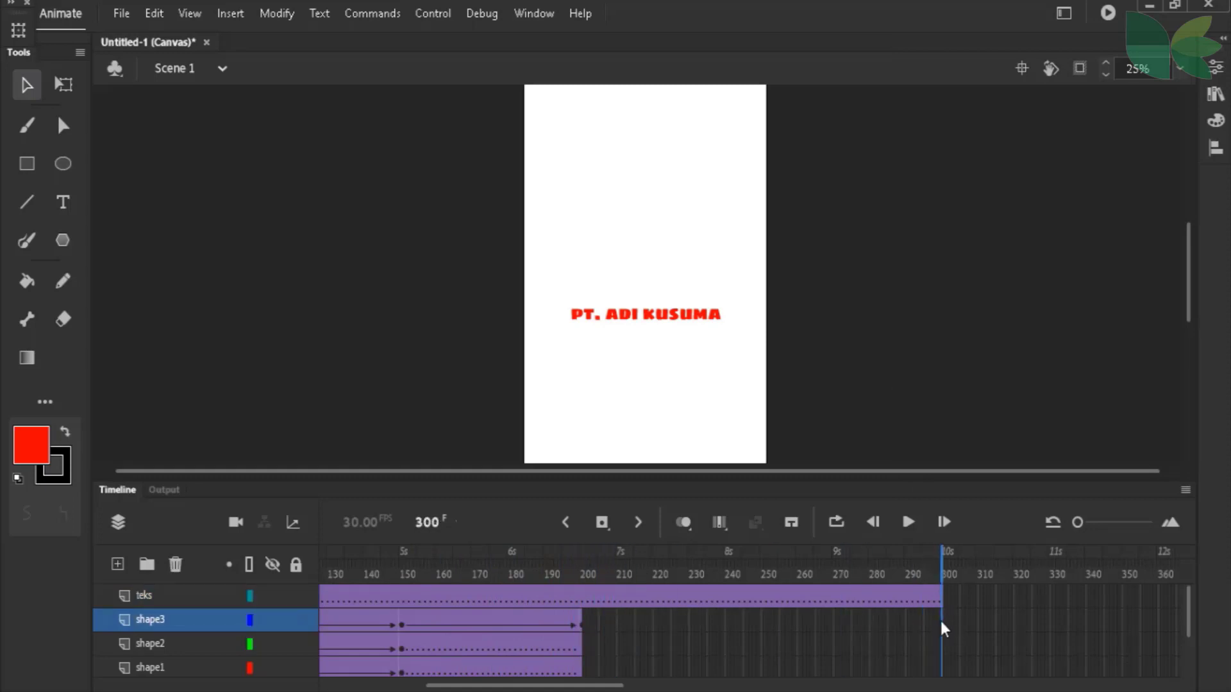
pyautogui.rightClick(940, 622)
pyautogui.click(979, 153)
pyautogui.scroll(-2, 958, 593)
pyautogui.scroll(1, 951, 617)
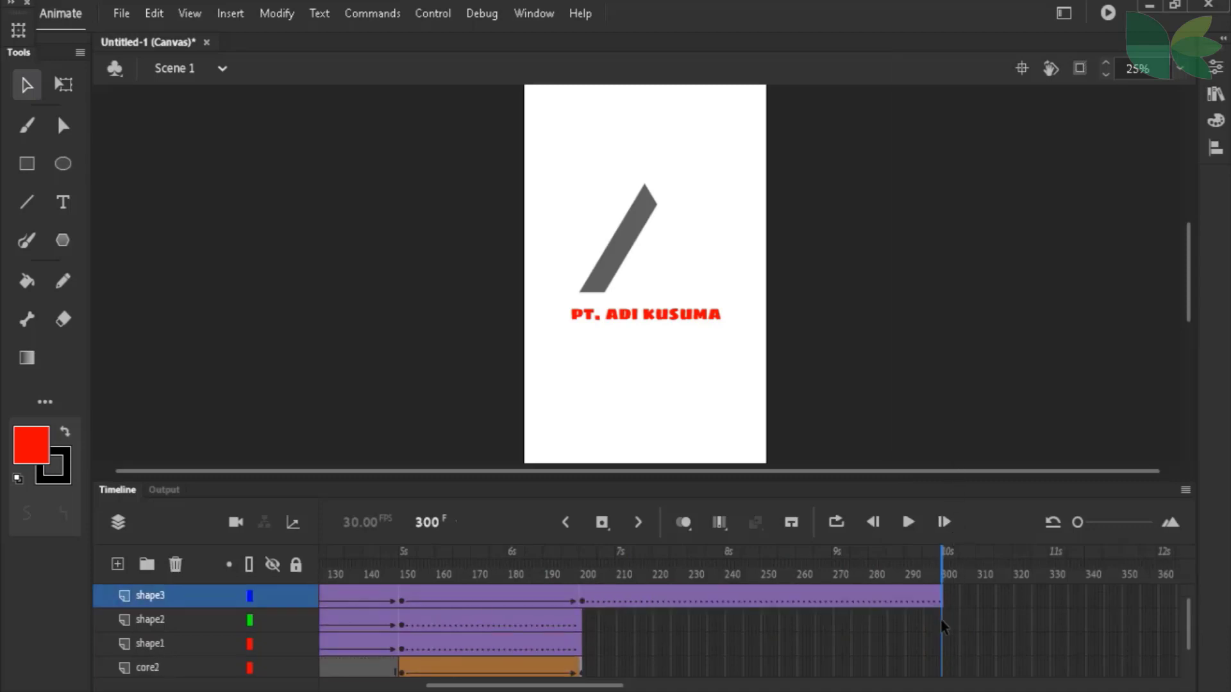
# Extend the shape2 and shape1 layers to frame 300 by inserting frames
pyautogui.click(940, 621)
pyautogui.rightClick(940, 620)
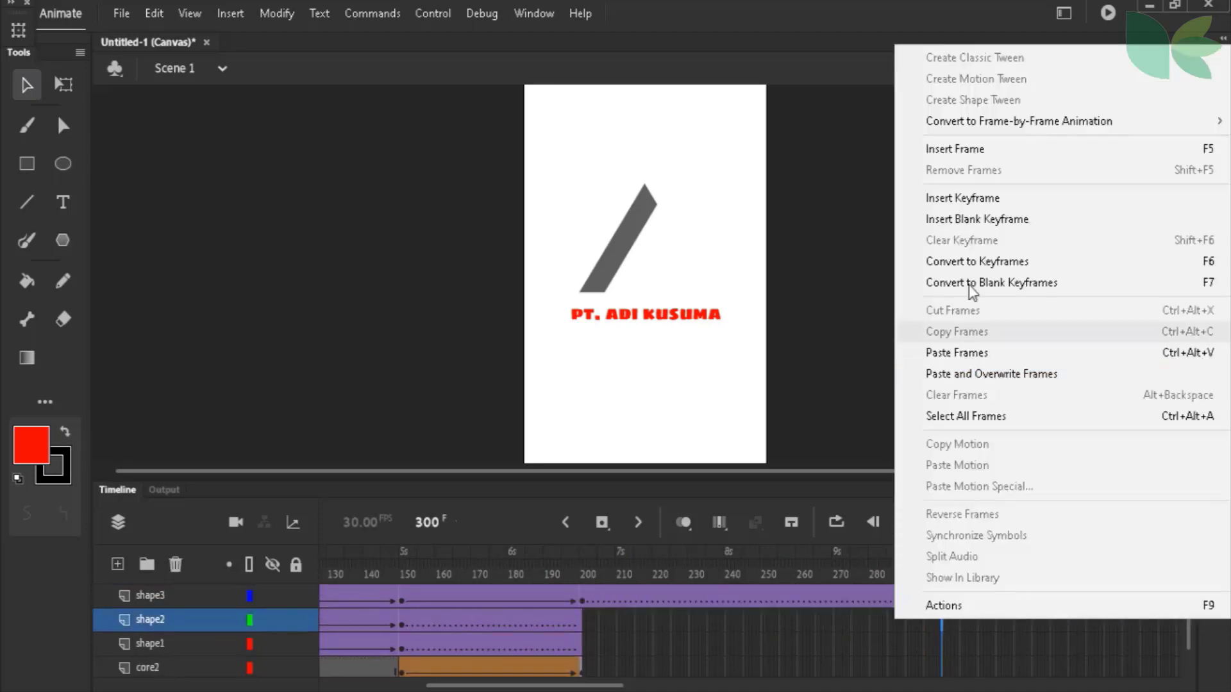
pyautogui.click(990, 151)
pyautogui.click(940, 644)
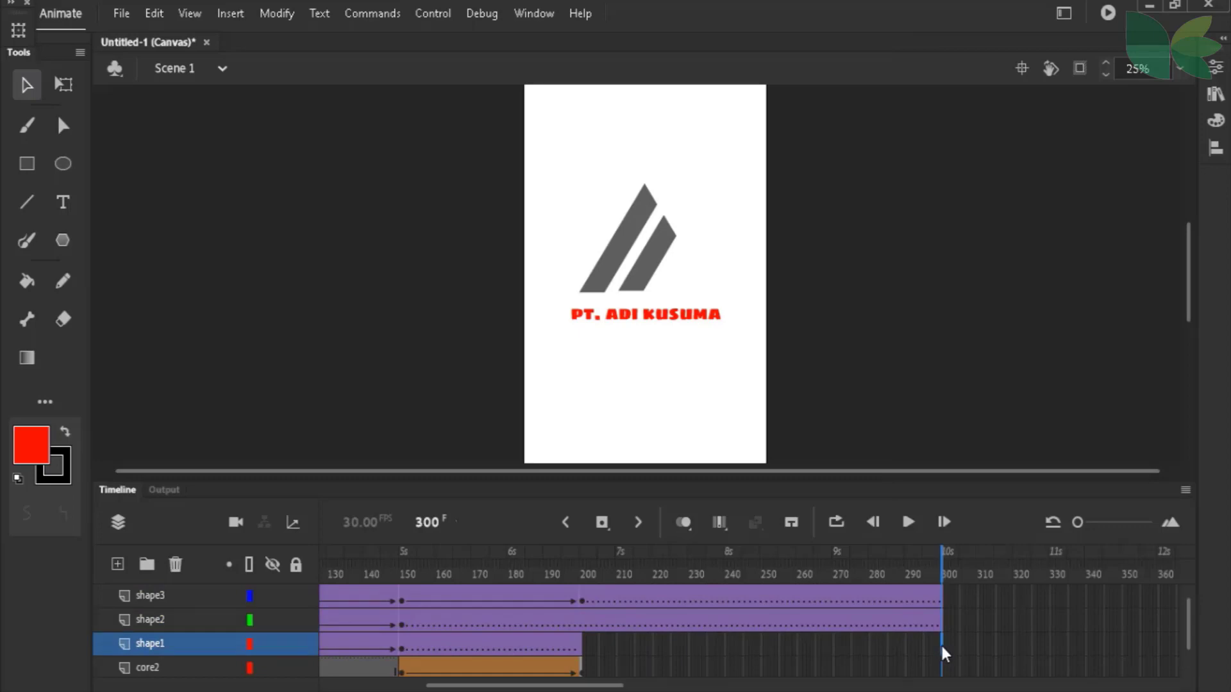
pyautogui.rightClick(940, 644)
pyautogui.click(977, 177)
pyautogui.scroll(-2, 938, 597)
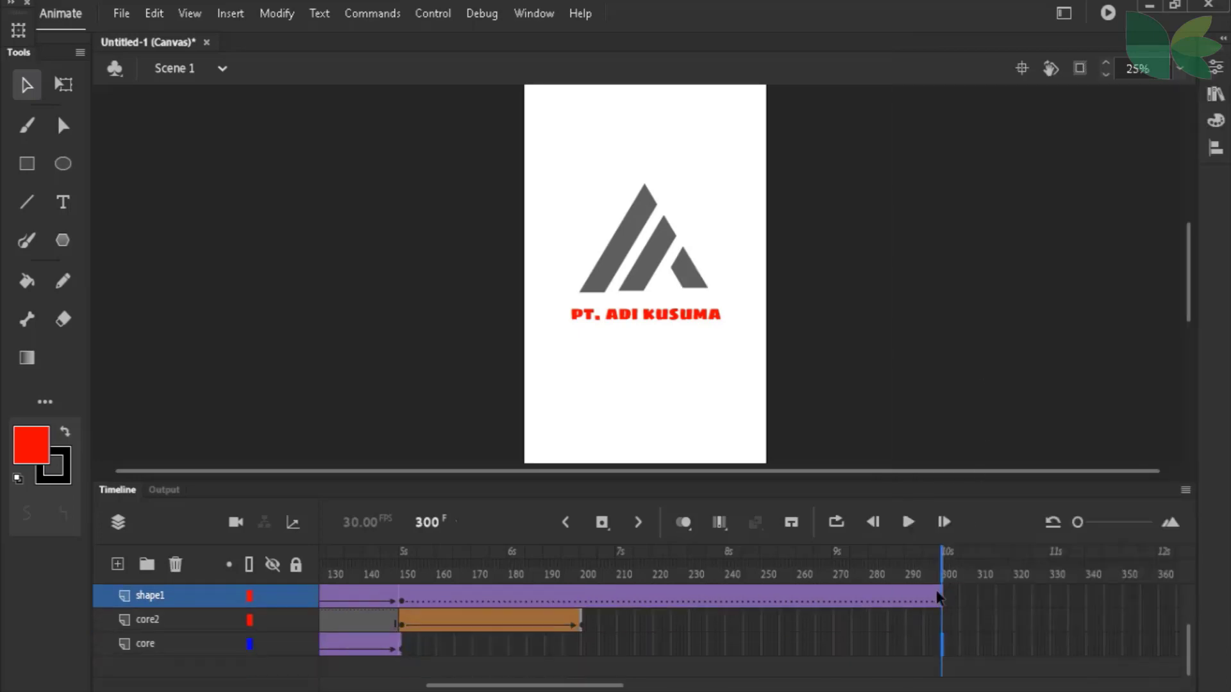
# Extend the core2 layer to frame 300 and scrub the timeline to check it
pyautogui.click(941, 619)
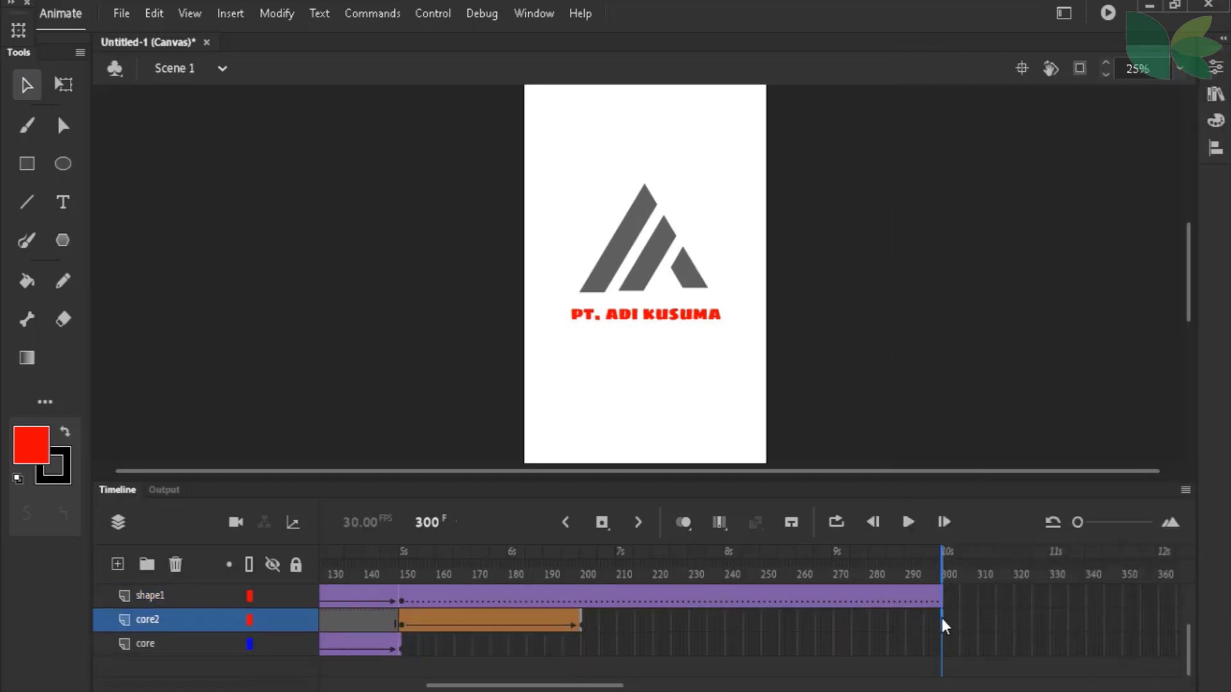
pyautogui.rightClick(941, 619)
pyautogui.click(973, 152)
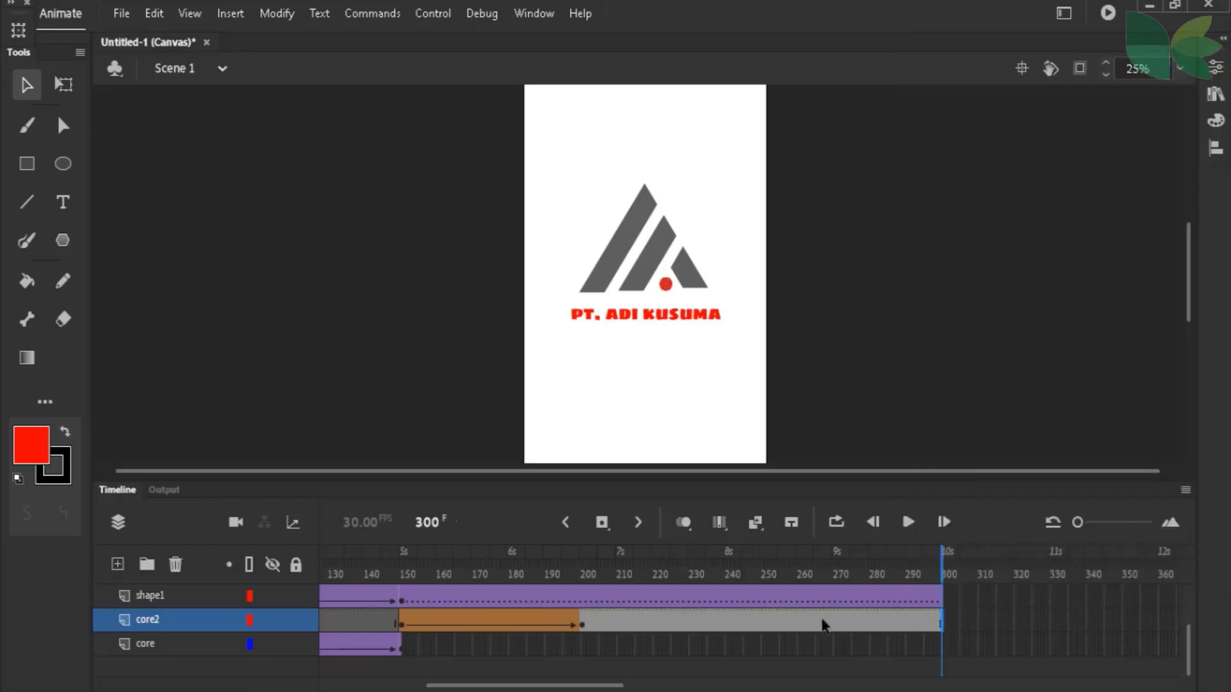
pyautogui.moveTo(802, 571); pyautogui.dragTo(894, 599)
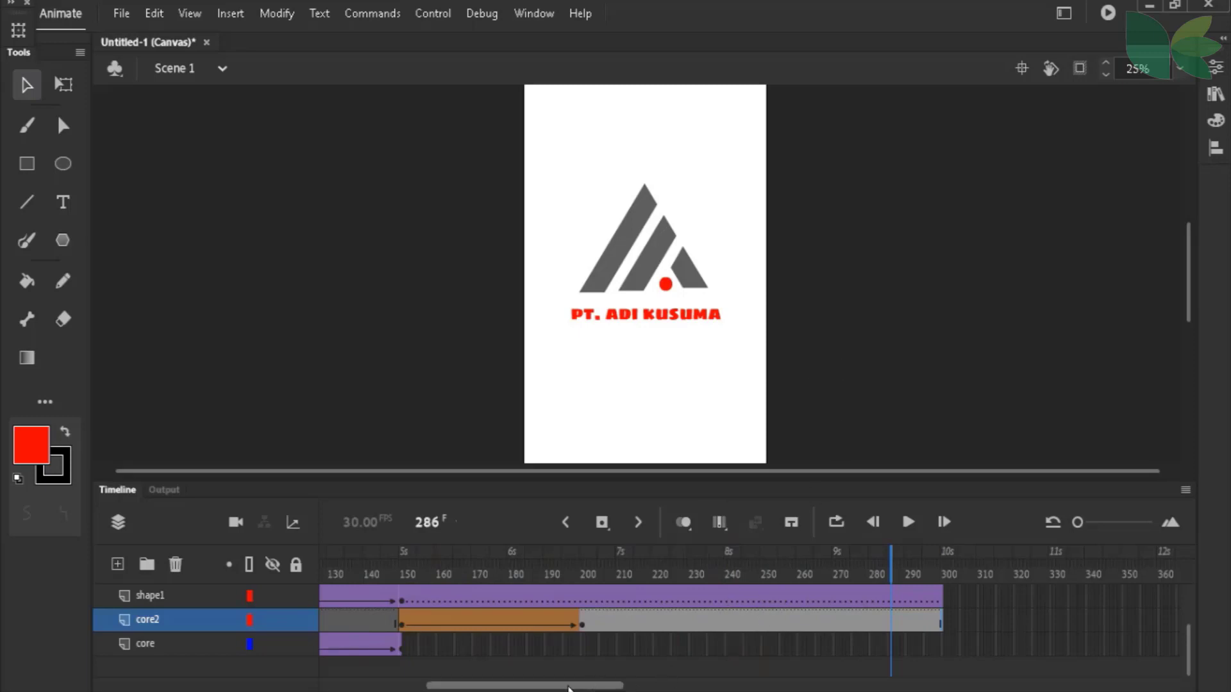
pyautogui.moveTo(441, 685); pyautogui.dragTo(335, 684)
pyautogui.scroll(3, 344, 652)
pyautogui.click(323, 596)
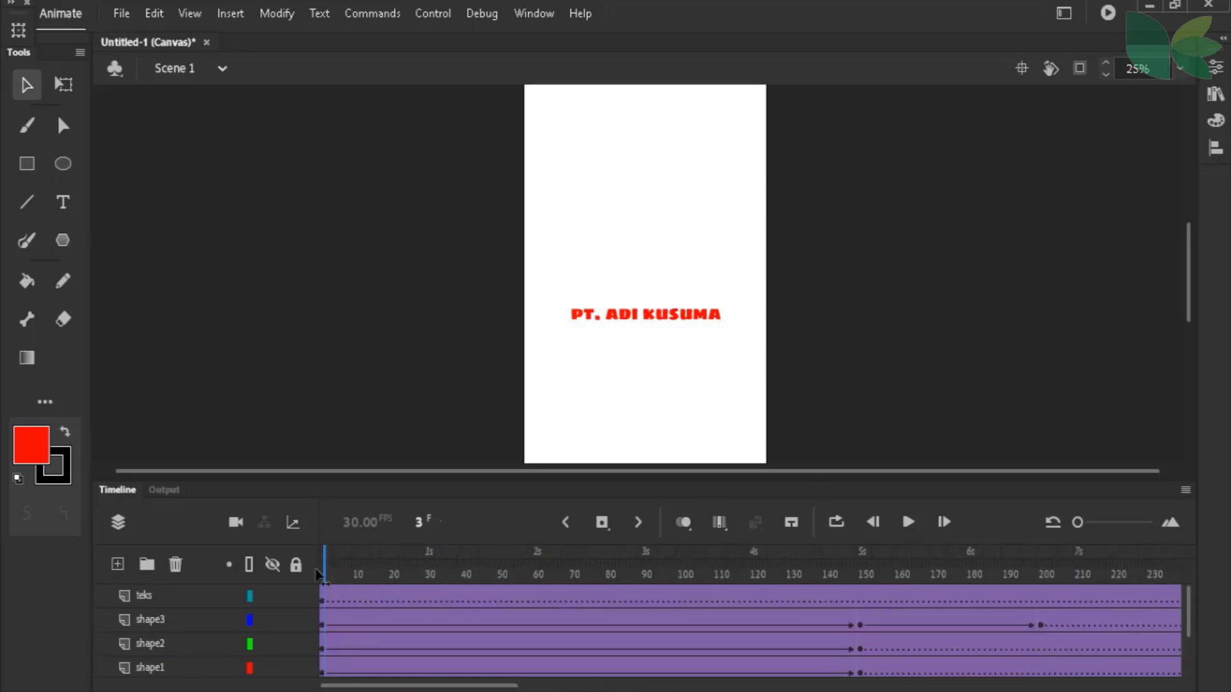
pyautogui.click(111, 559)
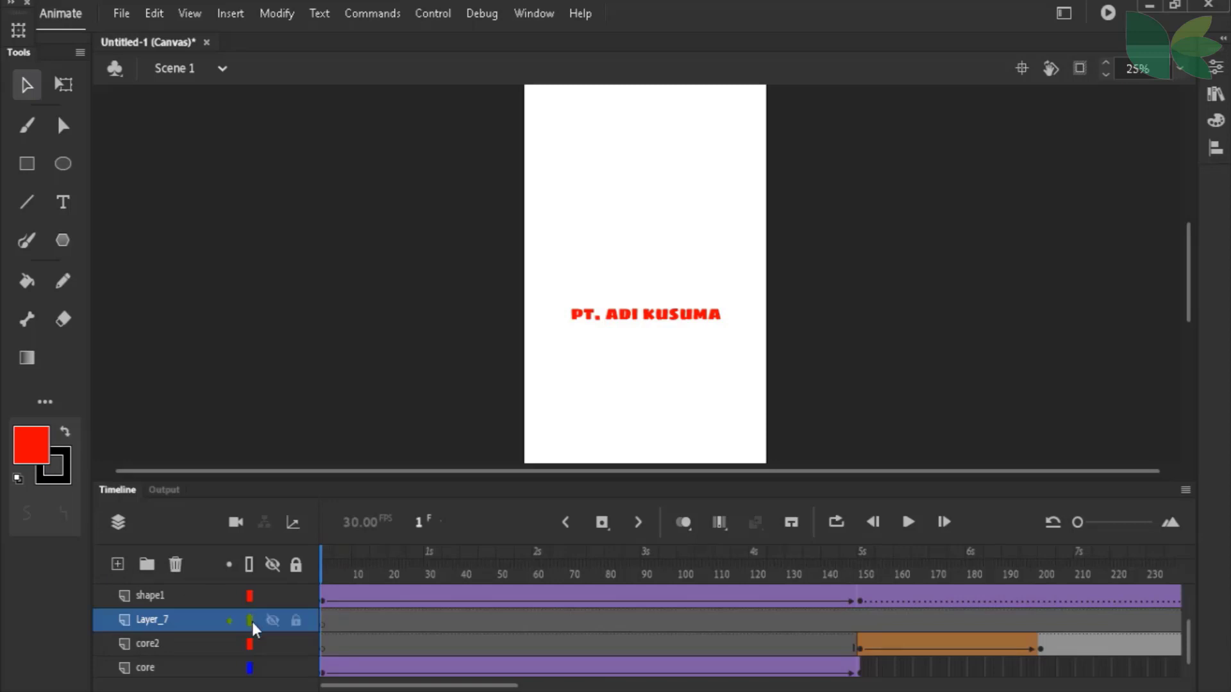
pyautogui.scroll(2, 183, 638)
pyautogui.scroll(-2, 182, 641)
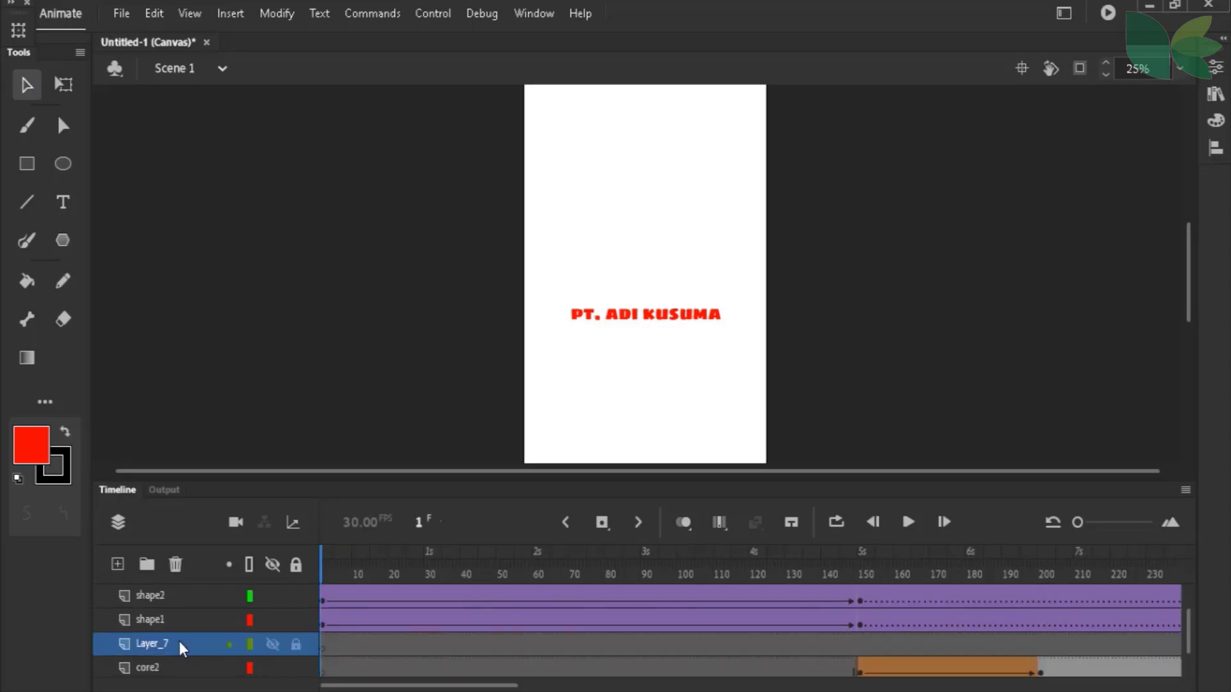
pyautogui.scroll(1, 179, 641)
pyautogui.scroll(-1, 170, 634)
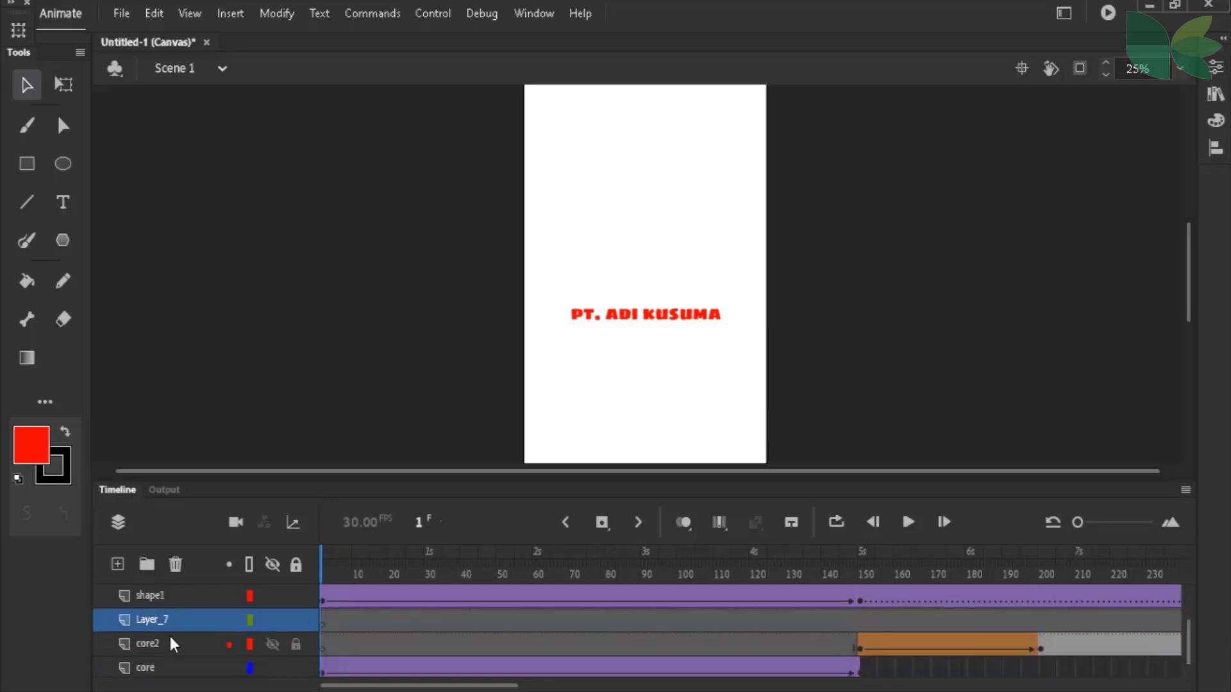
pyautogui.hotkey('ctrl', 'z')
# Add a new layer above the teks layer and remove its frames after the start of the timeline
pyautogui.click(155, 594)
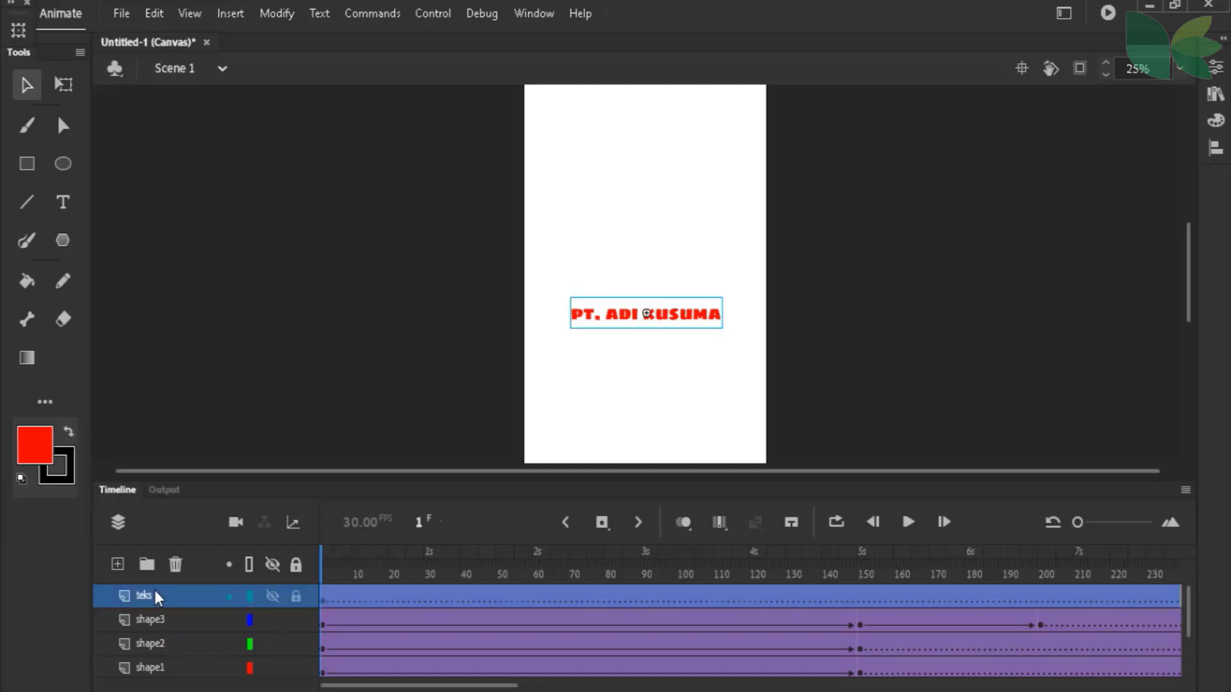
pyautogui.click(112, 564)
pyautogui.click(326, 595)
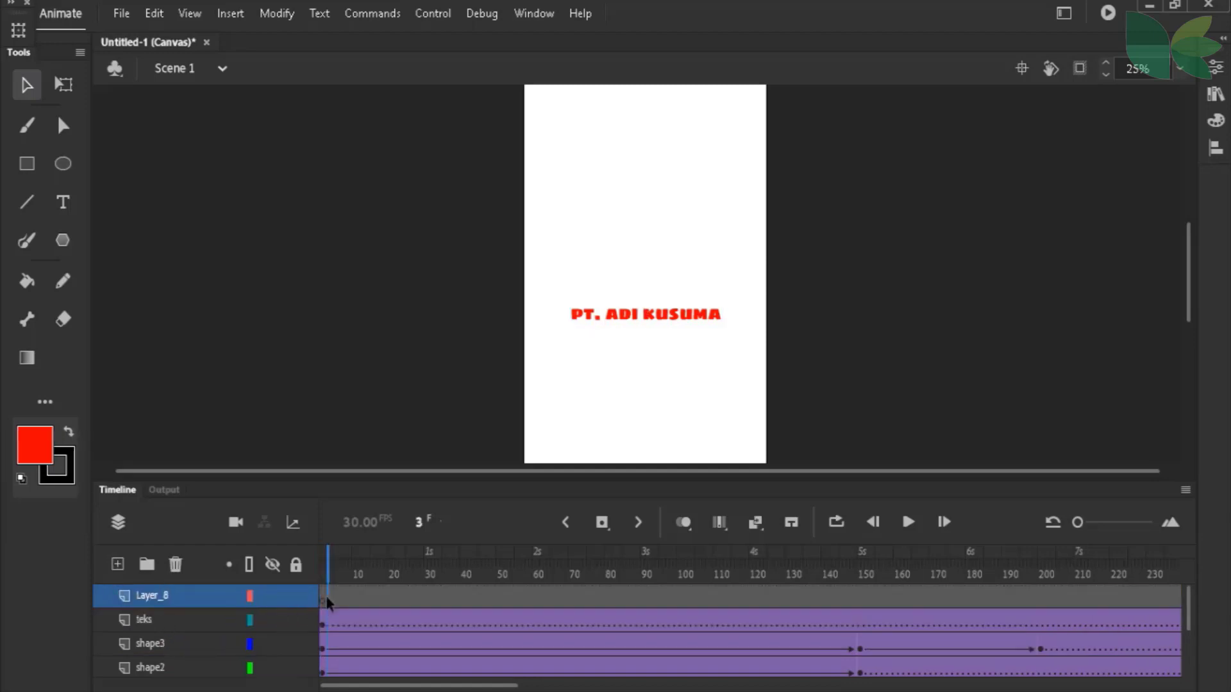
pyautogui.moveTo(347, 684); pyautogui.dragTo(566, 685)
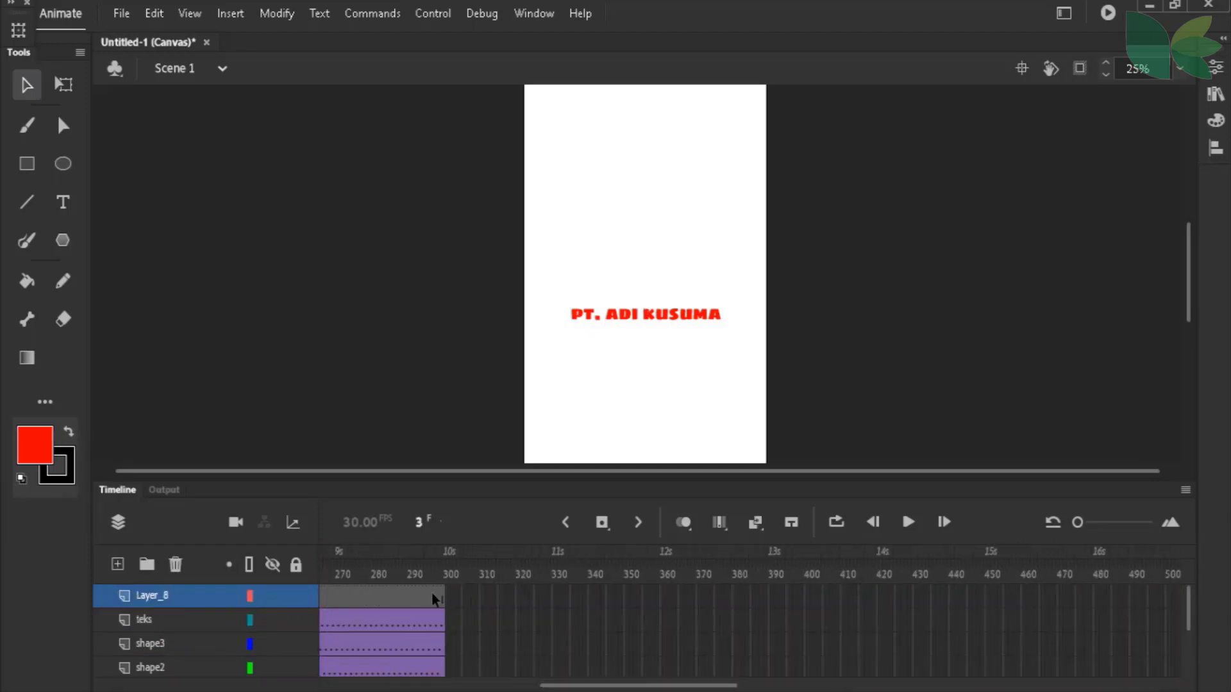
pyautogui.moveTo(435, 599); pyautogui.dragTo(328, 591)
pyautogui.rightClick(333, 595)
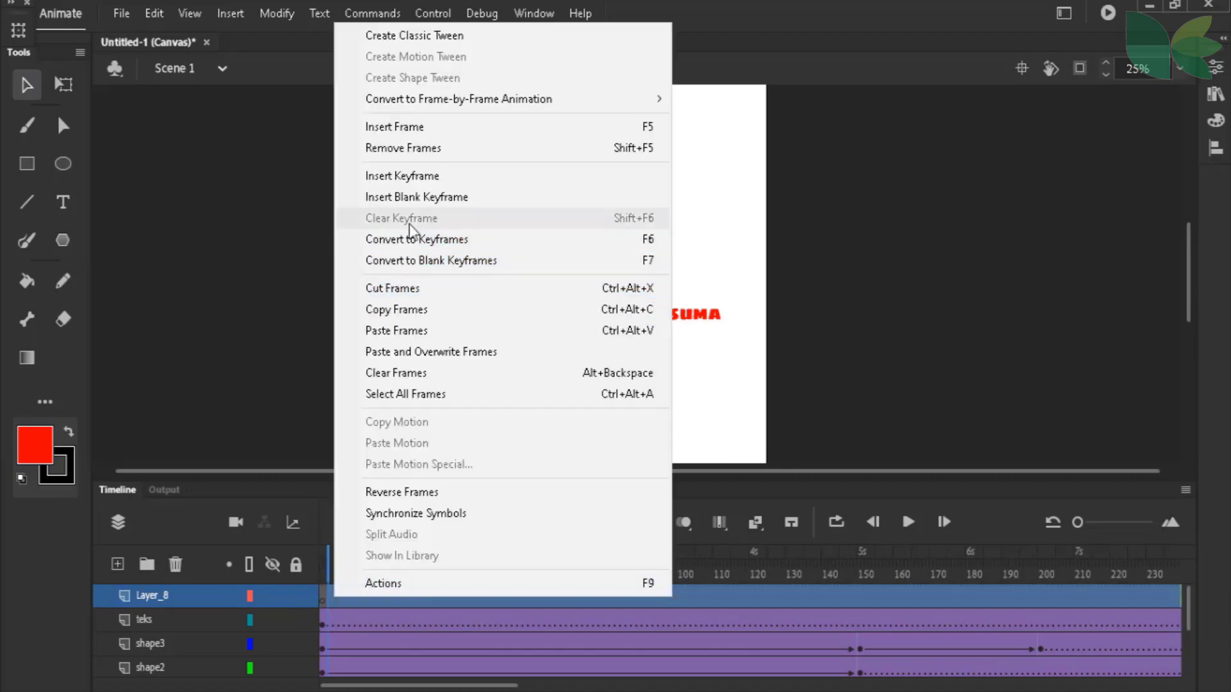
pyautogui.click(423, 173)
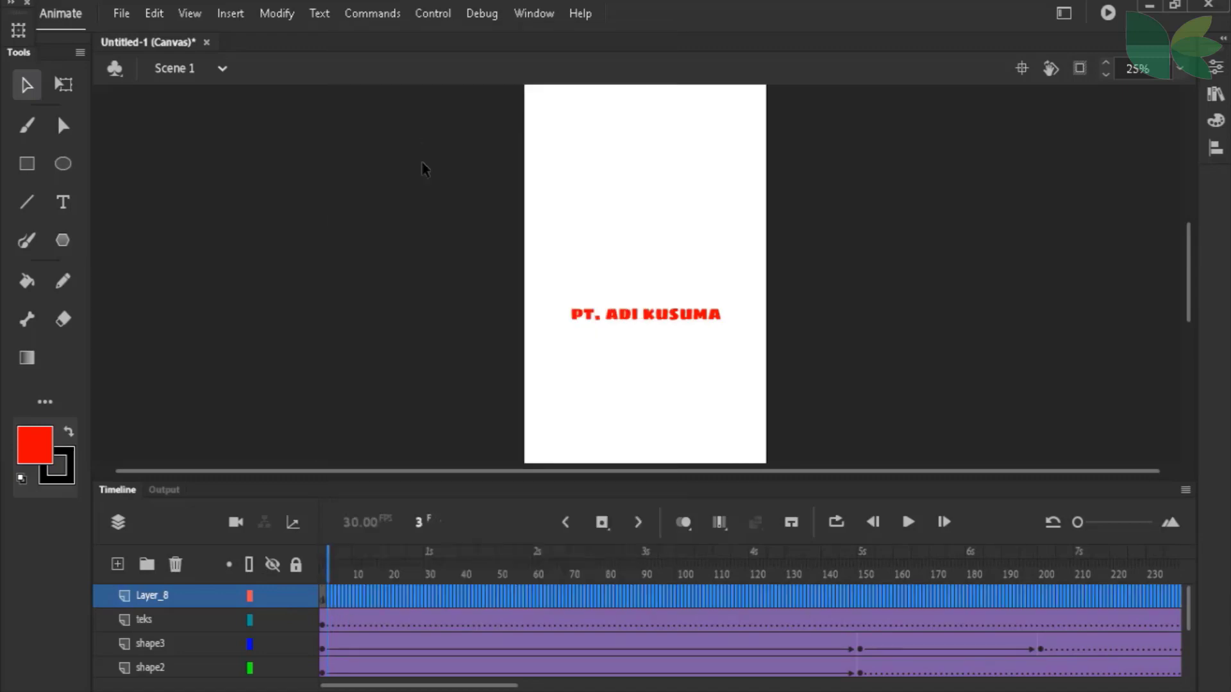
pyautogui.click(325, 598)
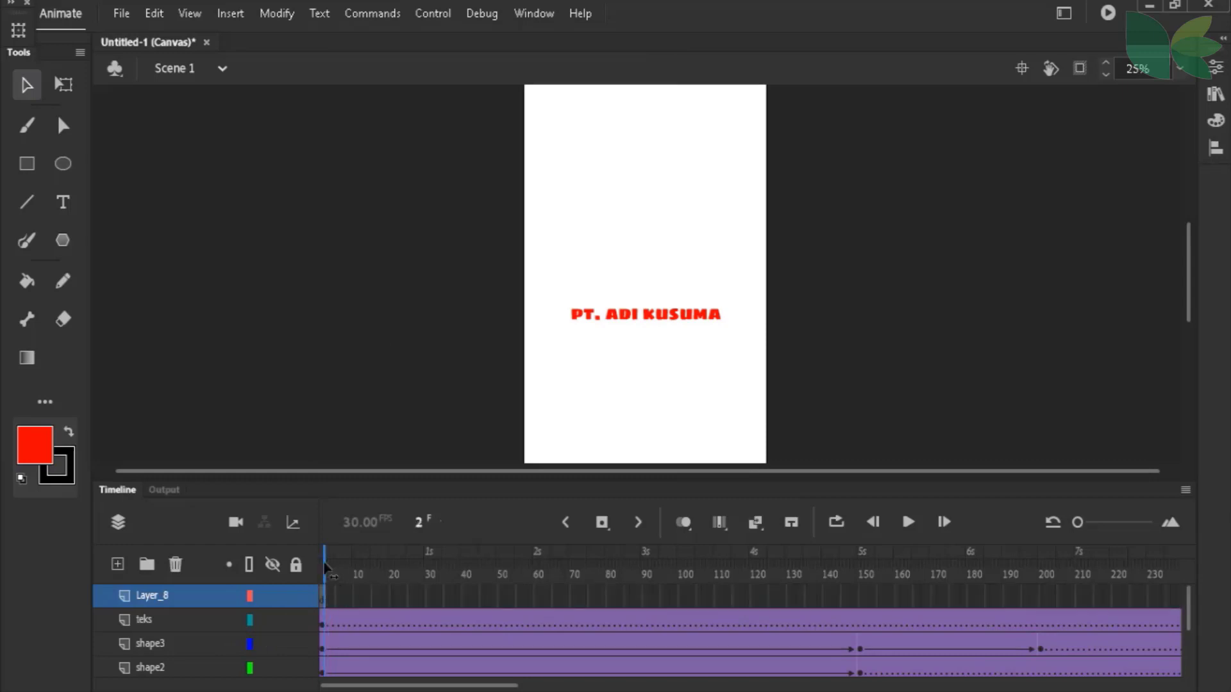
# Set the fill colour to white and draw a rectangle covering the company text at frame 1 of the new layer
pyautogui.moveTo(325, 567); pyautogui.dragTo(314, 568)
pyautogui.click(41, 441)
pyautogui.click(130, 315)
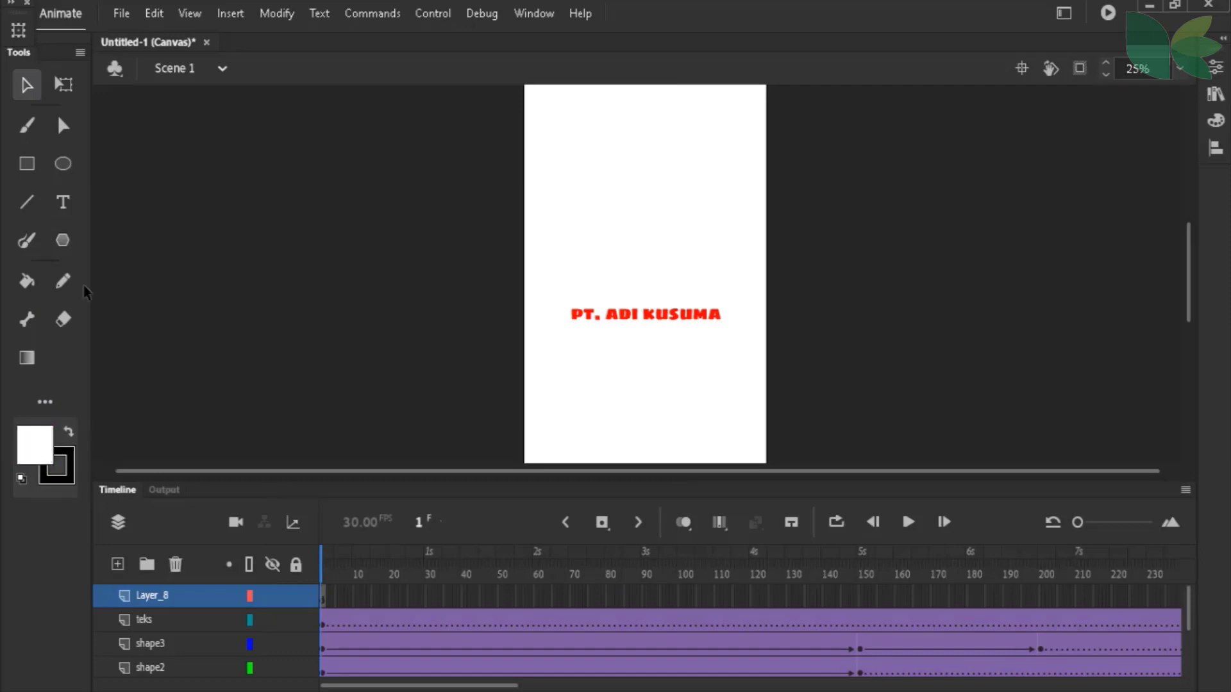
pyautogui.click(26, 164)
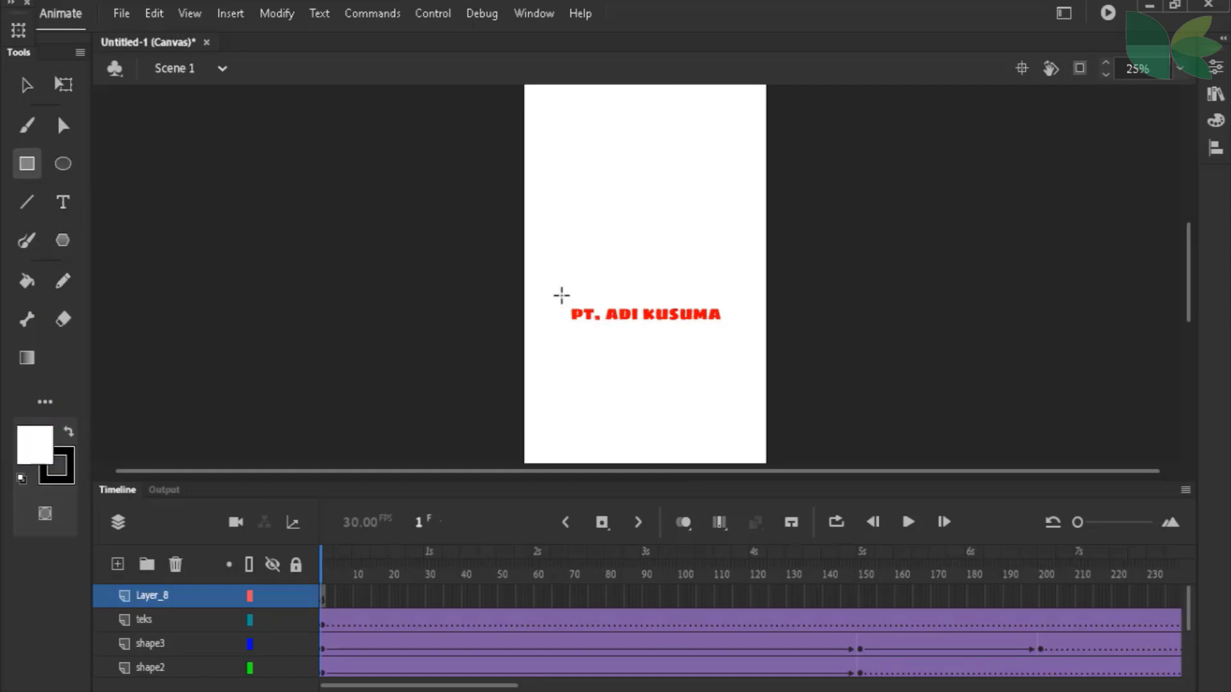
pyautogui.moveTo(555, 298)
pyautogui.mouseDown()
pyautogui.moveTo(640, 324)
pyautogui.moveTo(733, 328)
pyautogui.mouseUp()
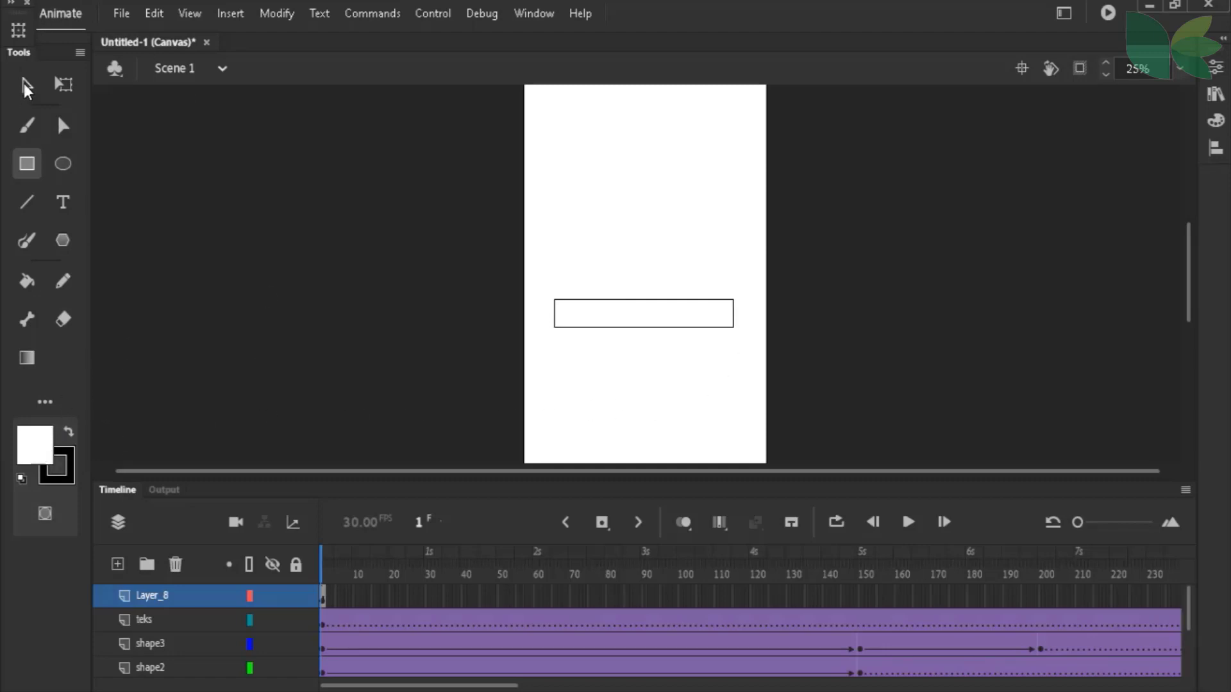
# Delete the rectangle's four outline edges and select its white fill with the Free Transform tool
pyautogui.click(27, 87)
pyautogui.click(555, 326)
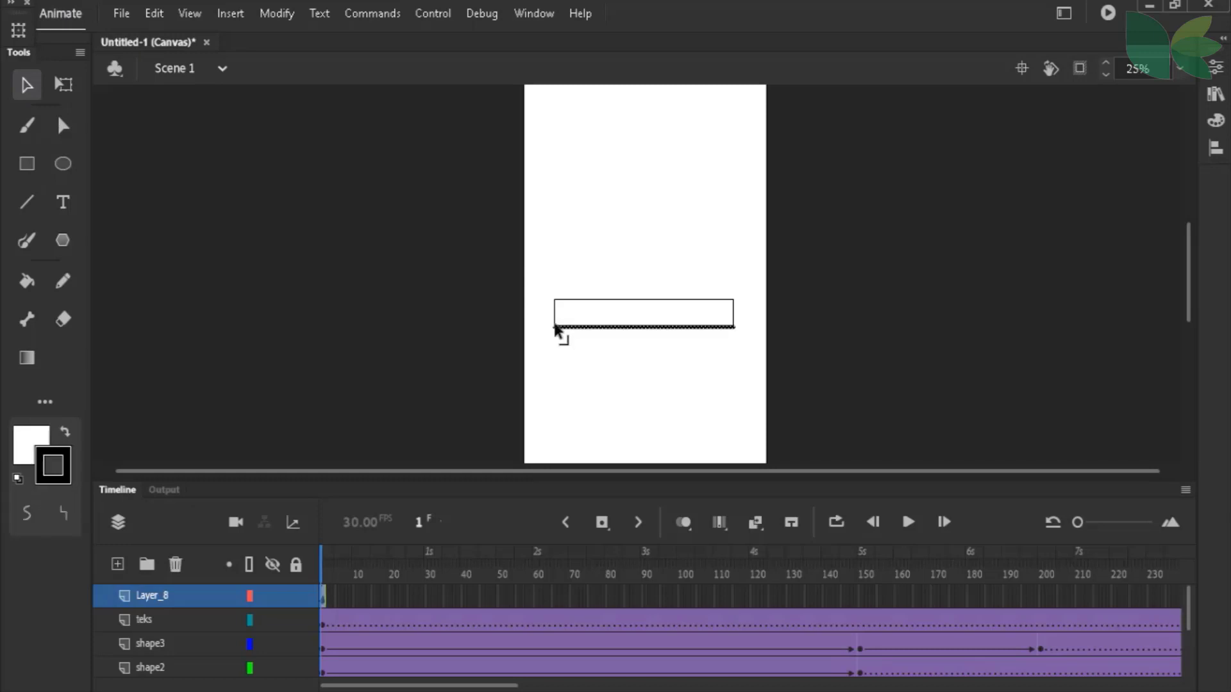
pyautogui.press('Delete')
pyautogui.click(555, 321)
pyautogui.press('Delete')
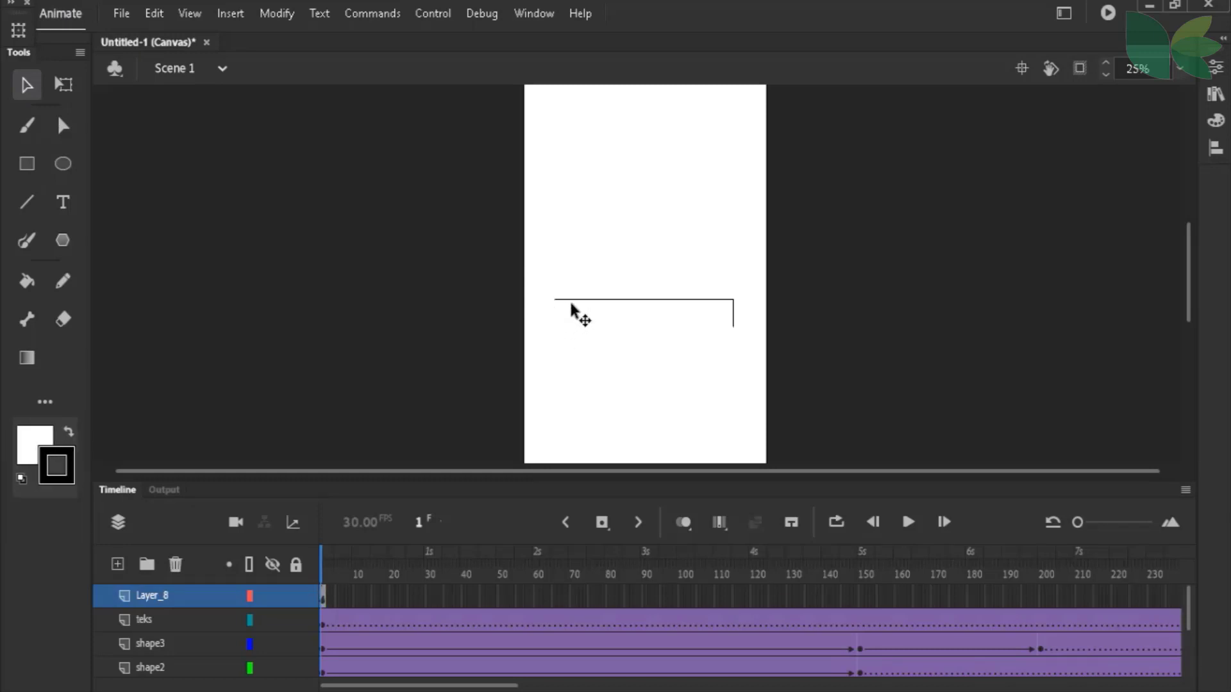
pyautogui.click(571, 300)
pyautogui.press('Delete')
pyautogui.click(730, 324)
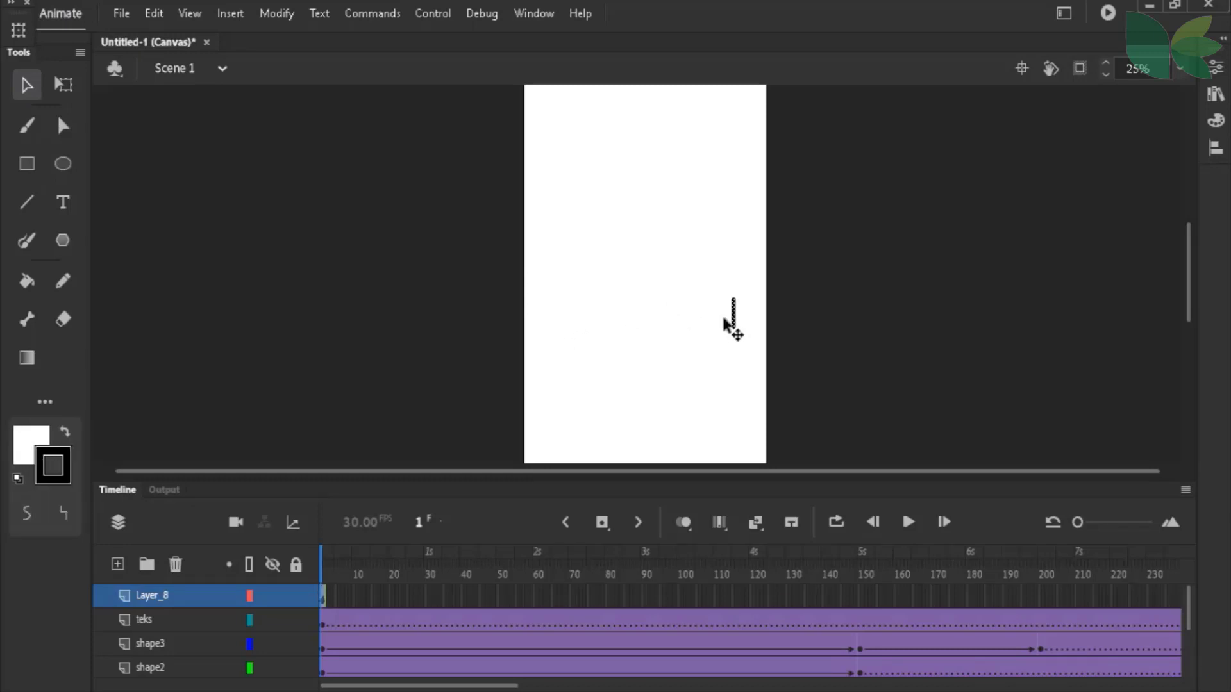
pyautogui.press('Delete')
pyautogui.click(683, 320)
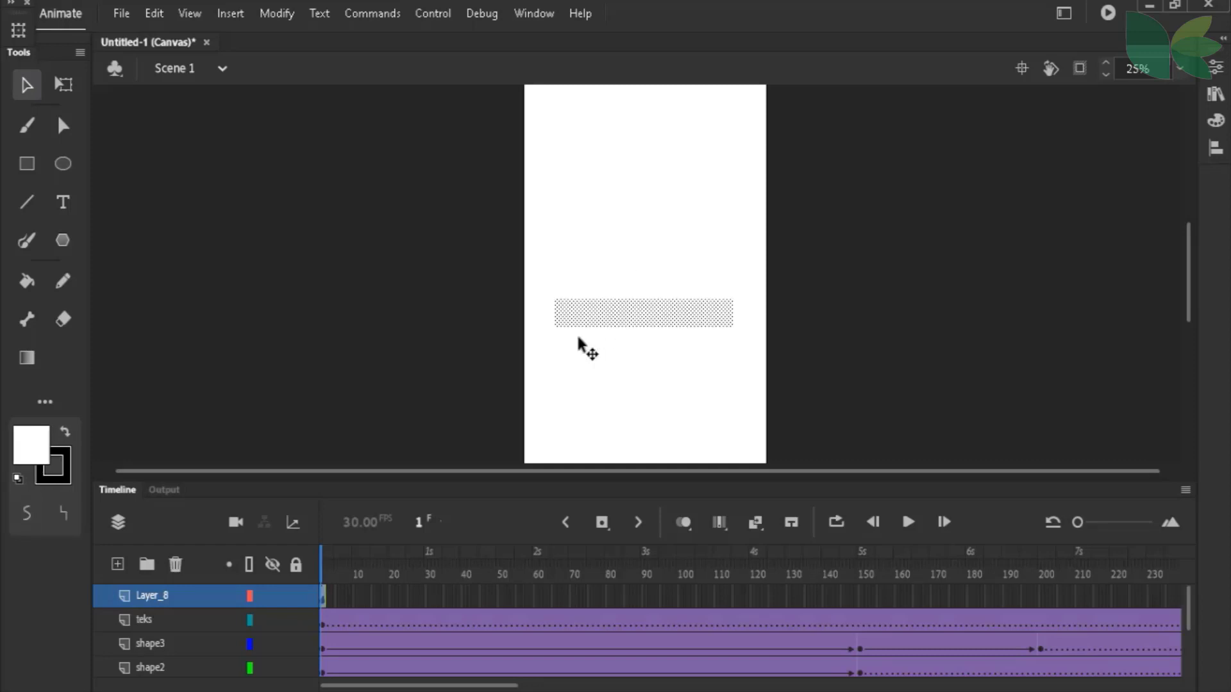
pyautogui.click(63, 85)
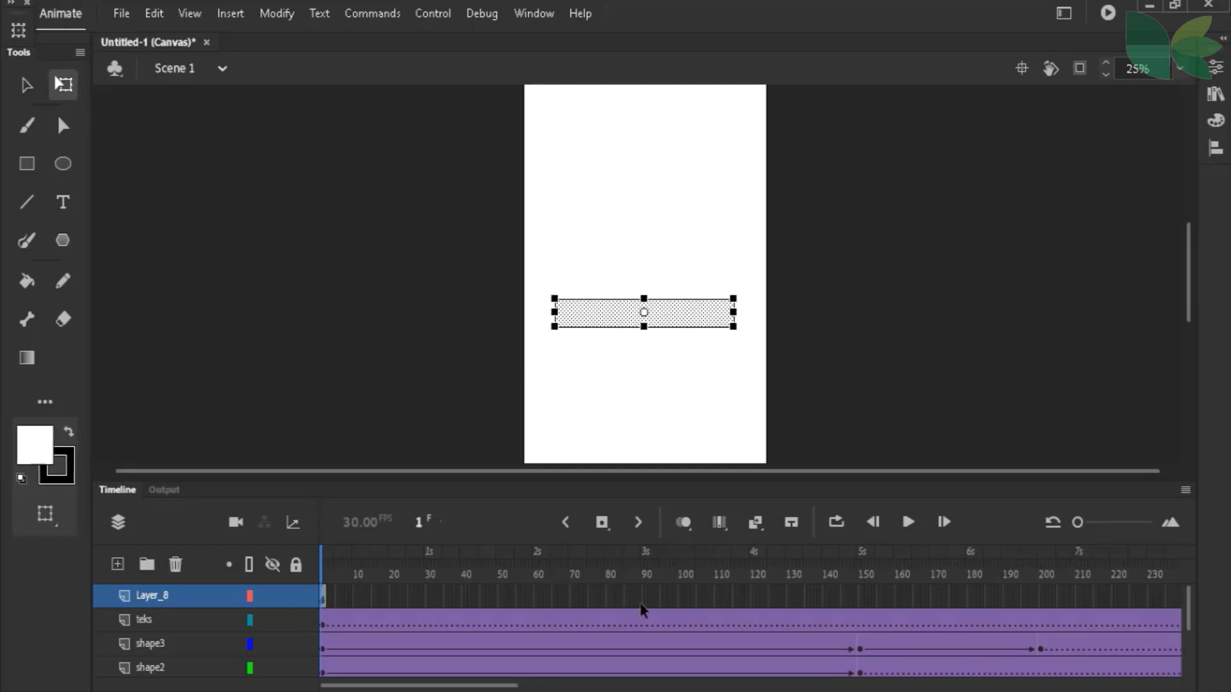
pyautogui.moveTo(494, 686); pyautogui.dragTo(556, 686)
pyautogui.moveTo(584, 574)
pyautogui.mouseDown()
pyautogui.moveTo(606, 579)
pyautogui.moveTo(499, 583)
pyautogui.moveTo(599, 590)
pyautogui.mouseUp()
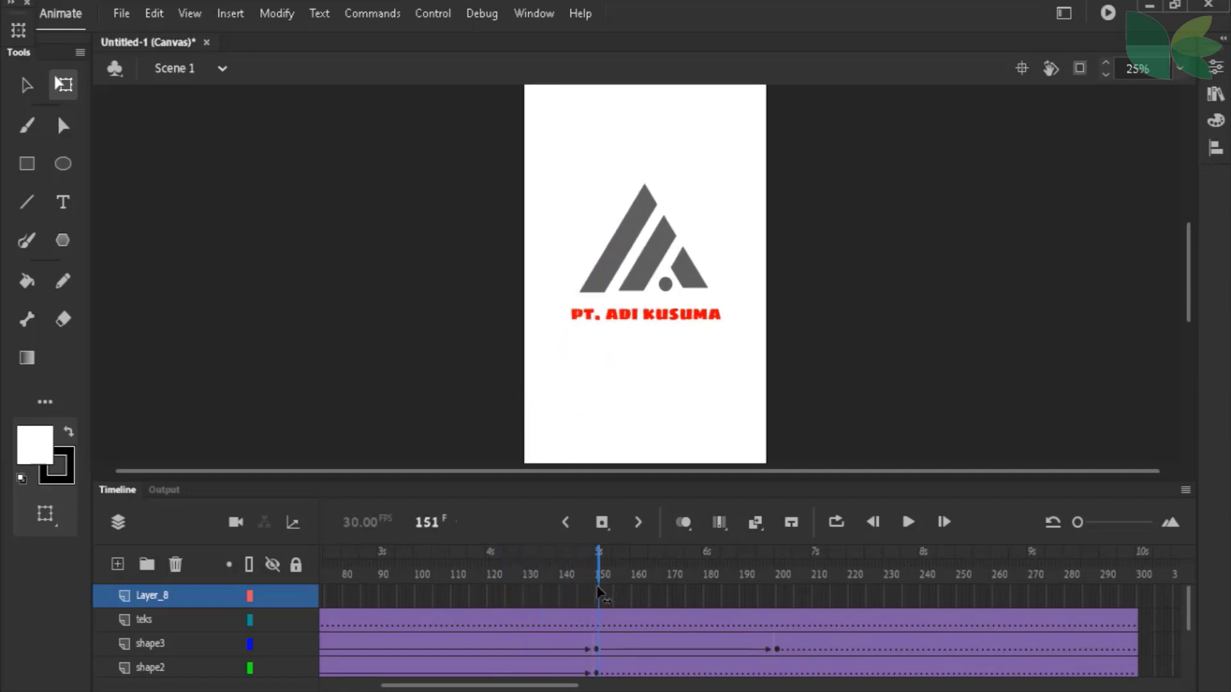
pyautogui.moveTo(599, 590); pyautogui.dragTo(670, 610)
pyautogui.rightClick(668, 605)
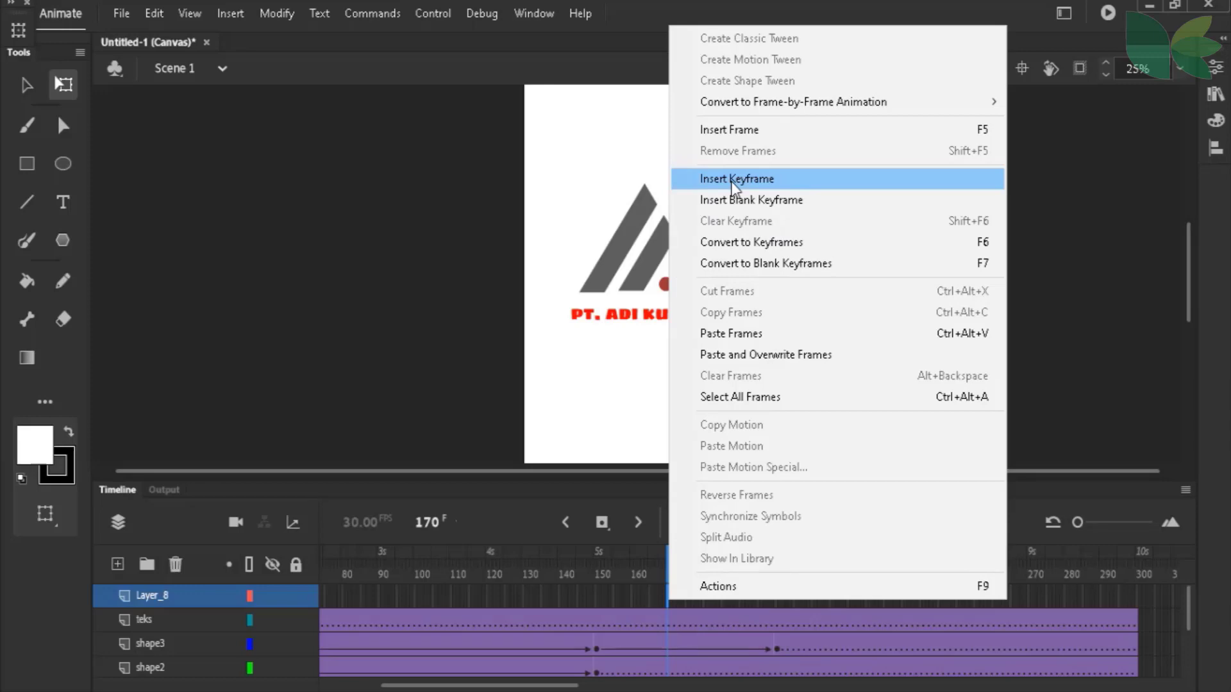
pyautogui.click(618, 336)
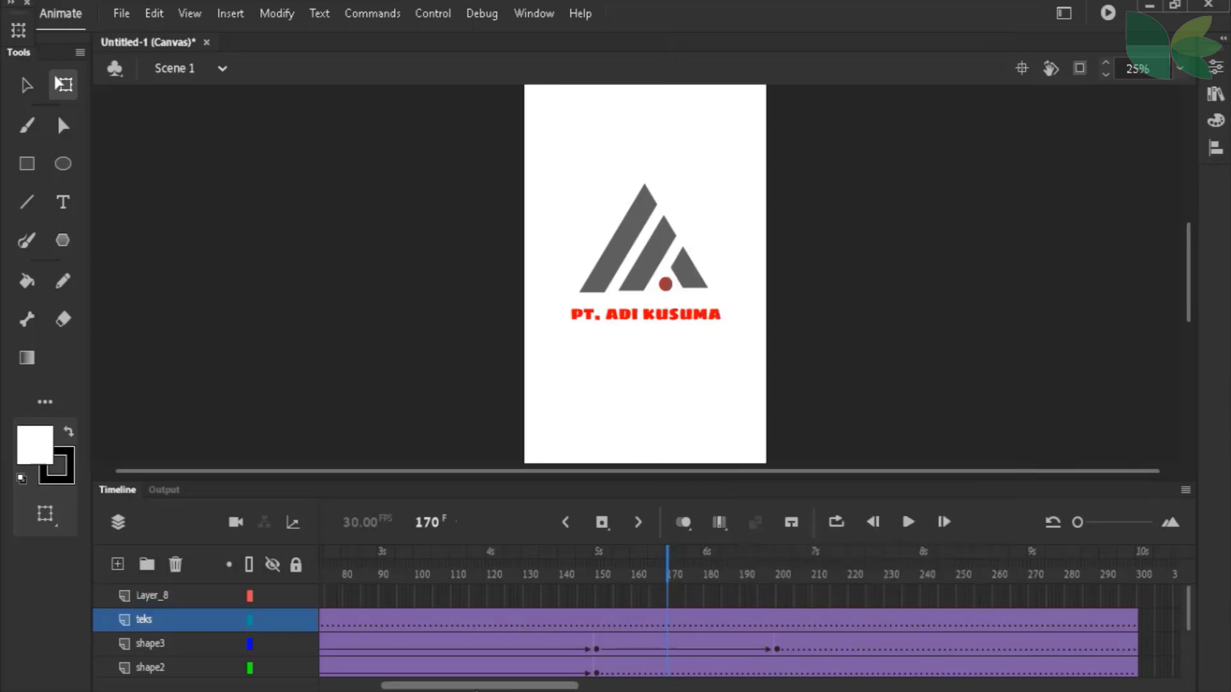
# Move the white rectangle at frame 1 of the new layer off the canvas to the left of the company text
pyautogui.moveTo(481, 684); pyautogui.dragTo(422, 684)
pyautogui.click(322, 596)
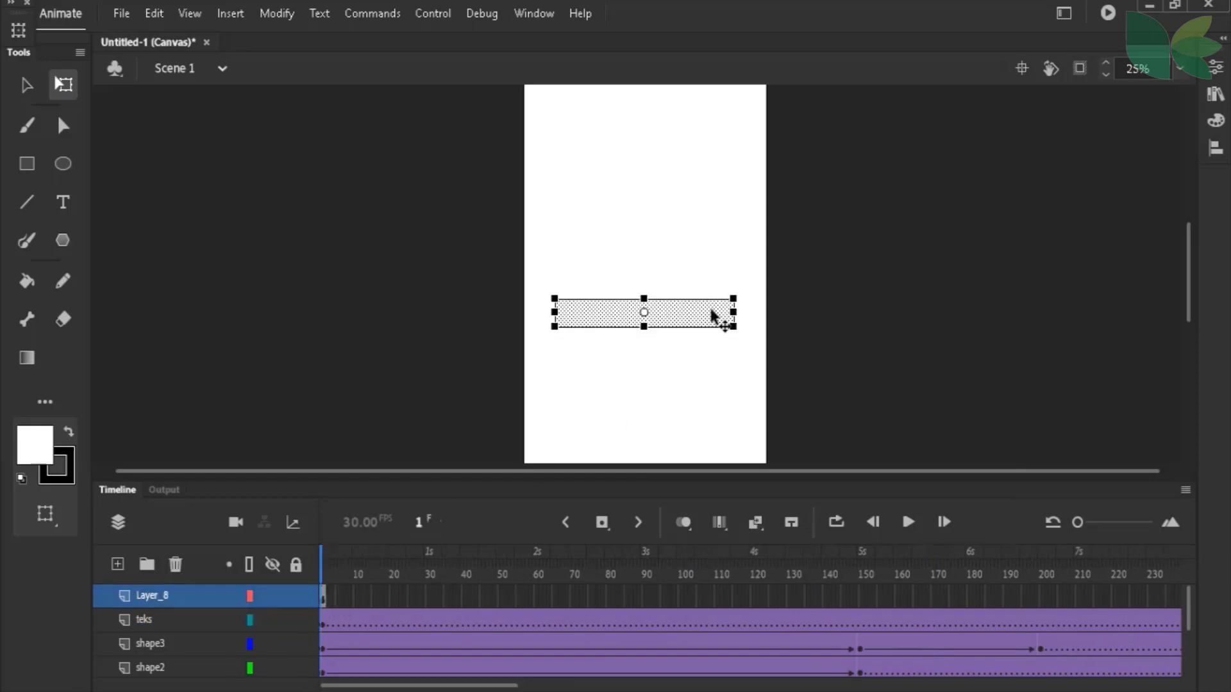
pyautogui.moveTo(714, 316); pyautogui.dragTo(495, 307)
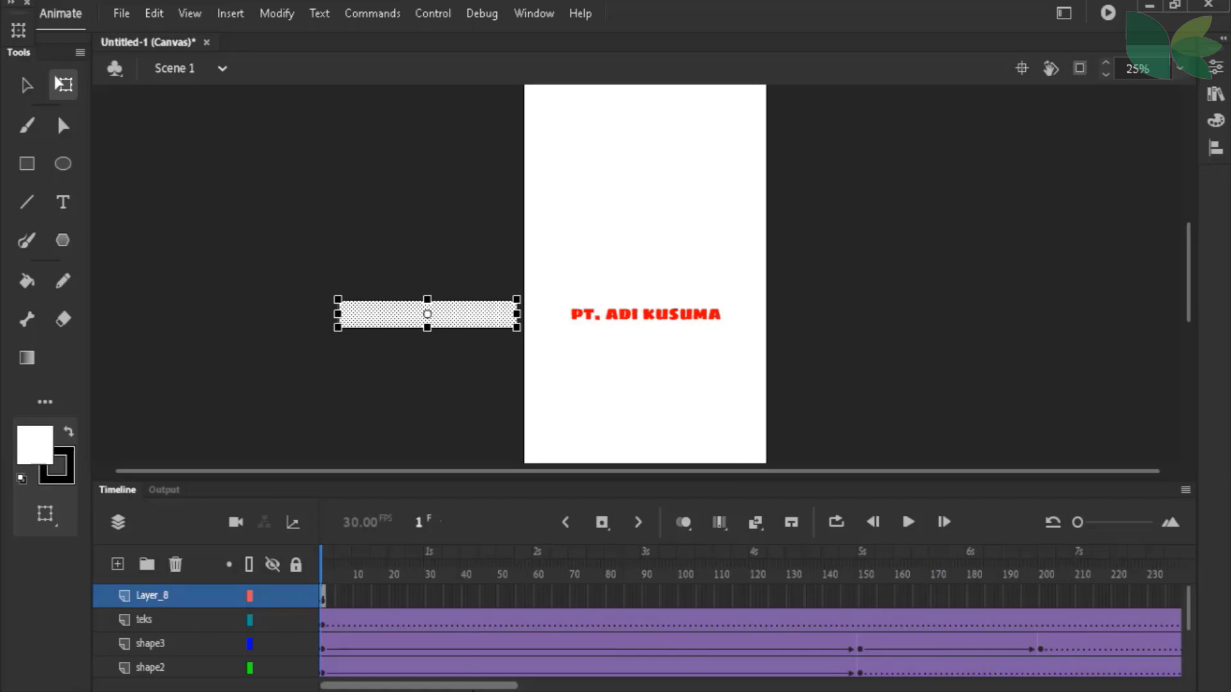
# Insert a keyframe at frame 170 of the white rectangle's layer
pyautogui.moveTo(449, 686); pyautogui.dragTo(506, 686)
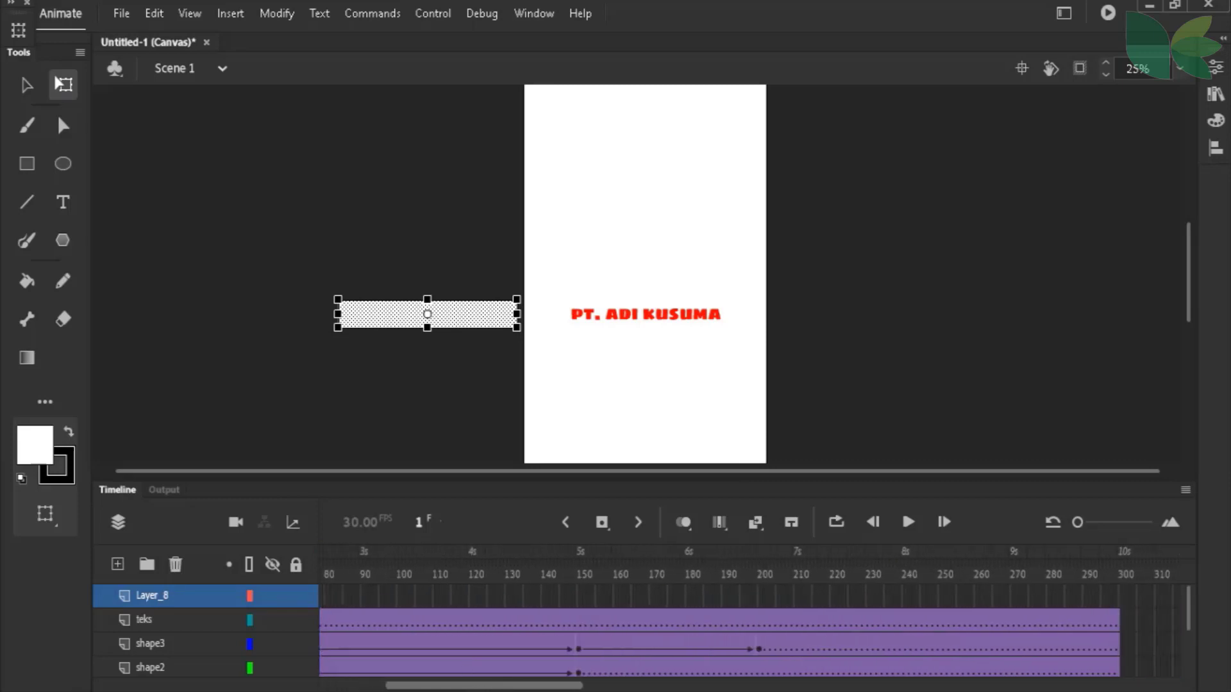
pyautogui.hscroll(-3, 833, 633)
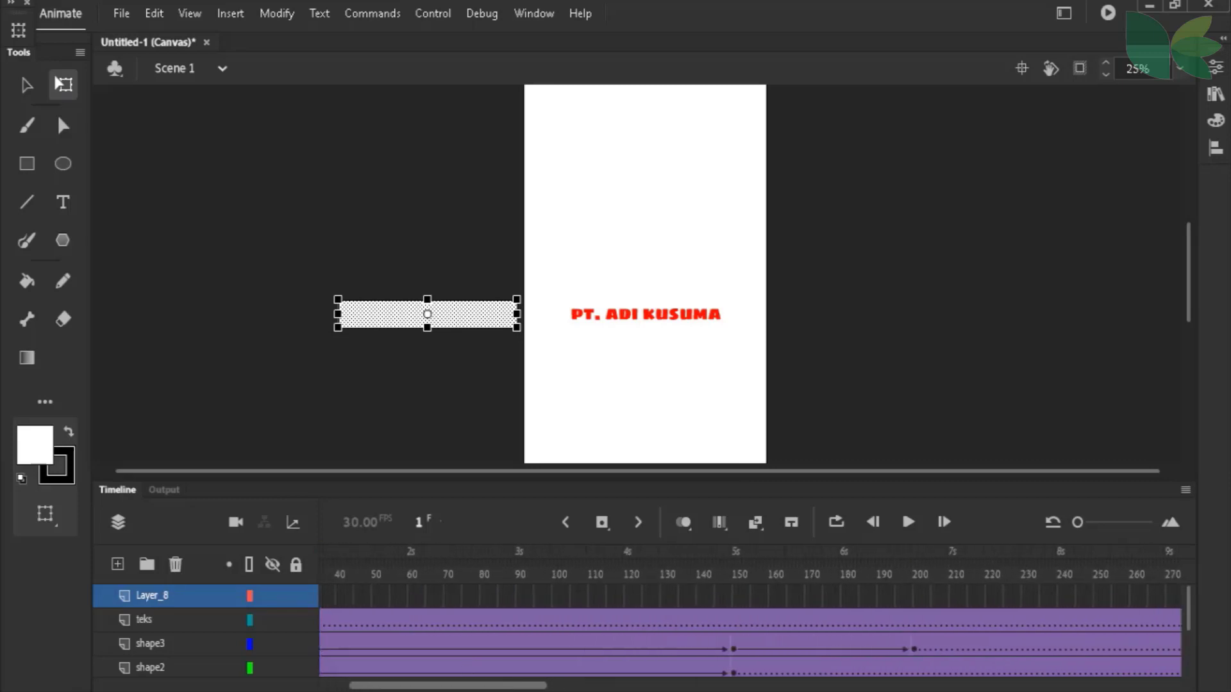
pyautogui.click(806, 600)
pyautogui.rightClick(805, 600)
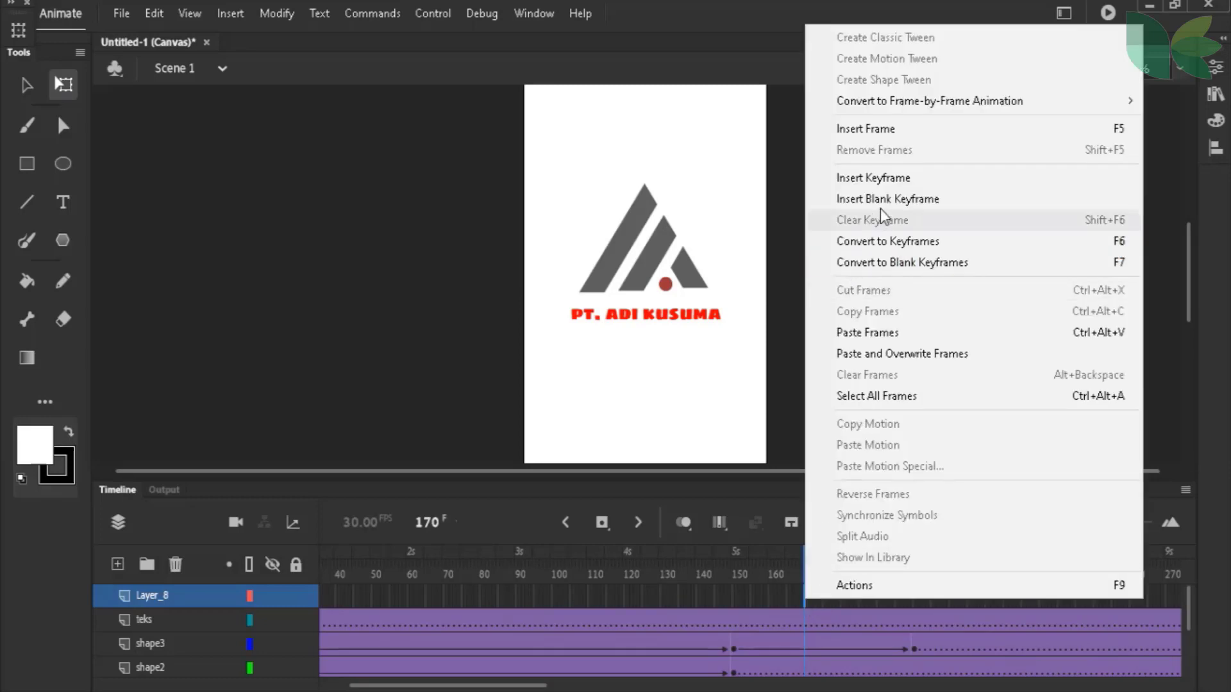
pyautogui.click(880, 179)
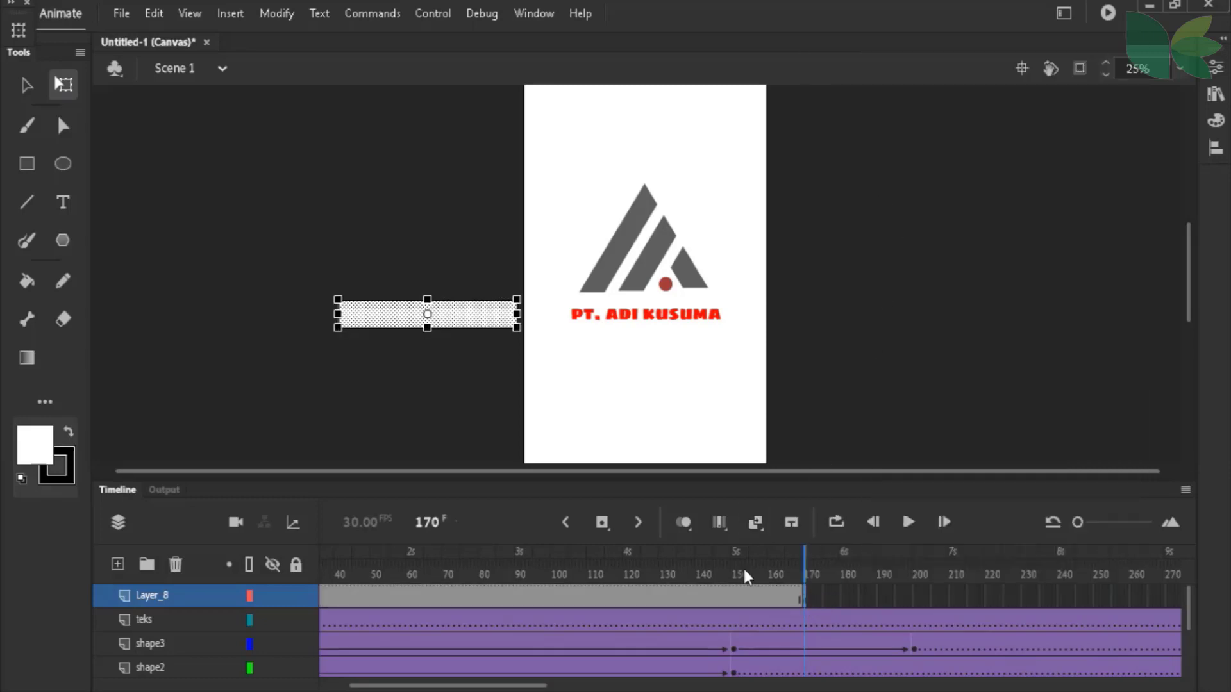
pyautogui.rightClick(805, 601)
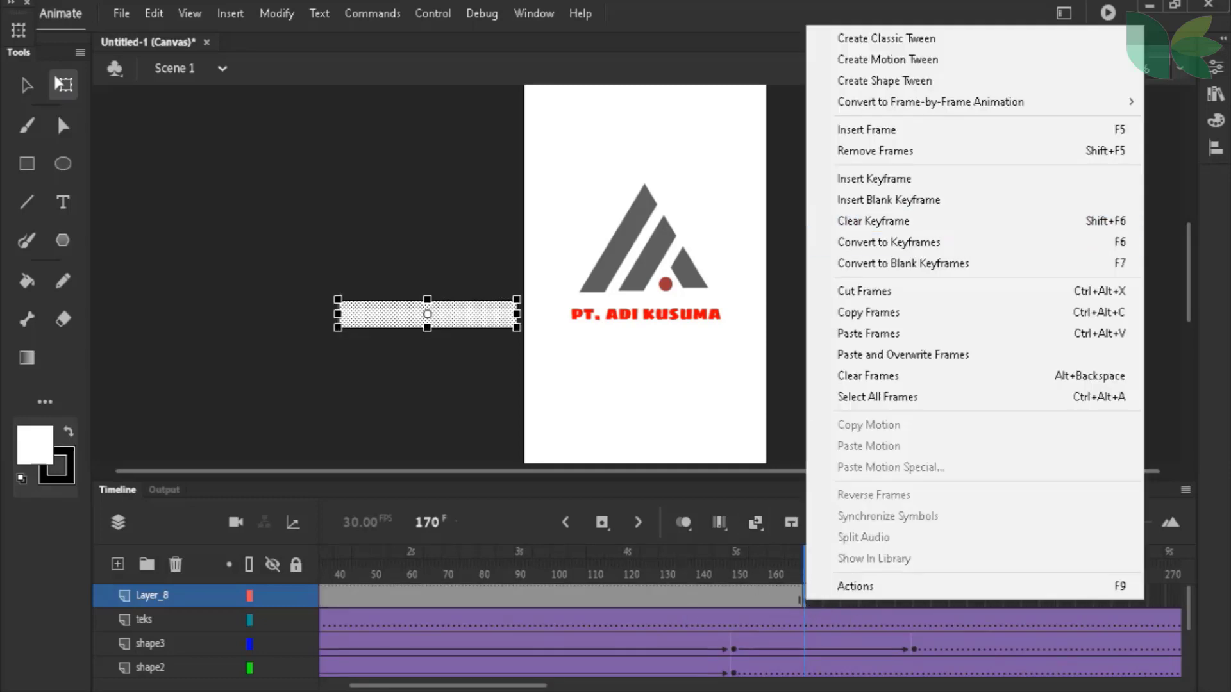
# Insert a keyframe at frame 220 of the rectangle's layer and move the rectangle over the company text
pyautogui.moveTo(535, 687); pyautogui.dragTo(564, 687)
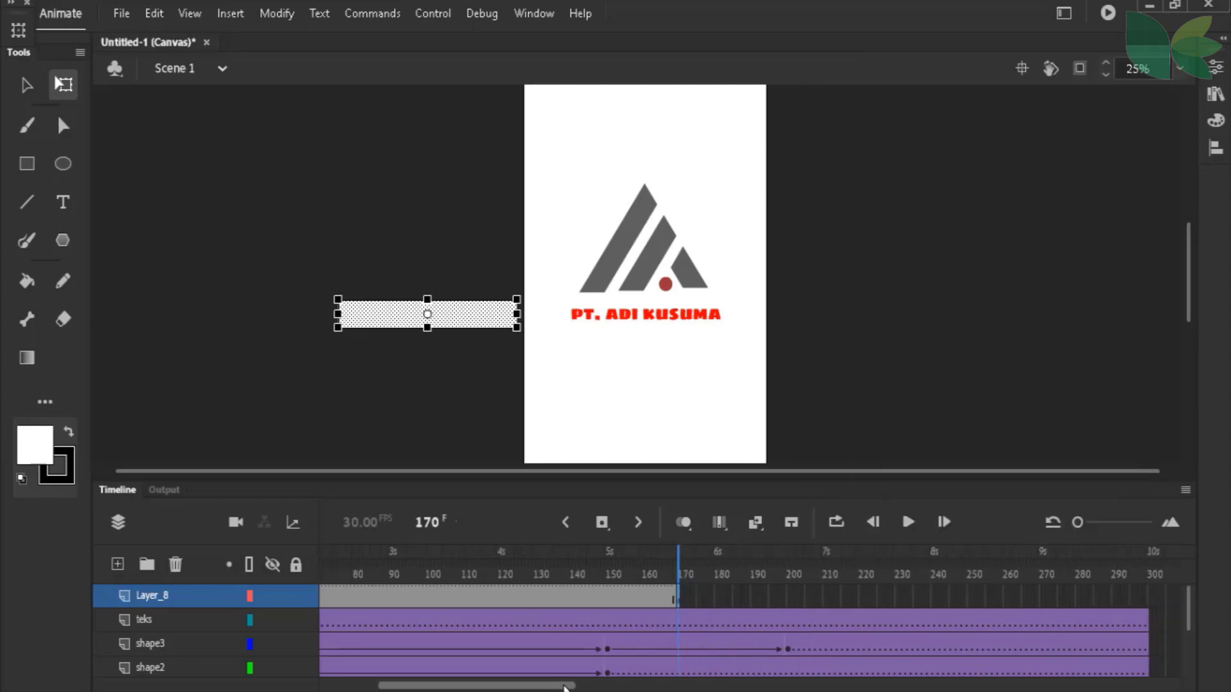
pyautogui.click(859, 599)
pyautogui.rightClick(860, 600)
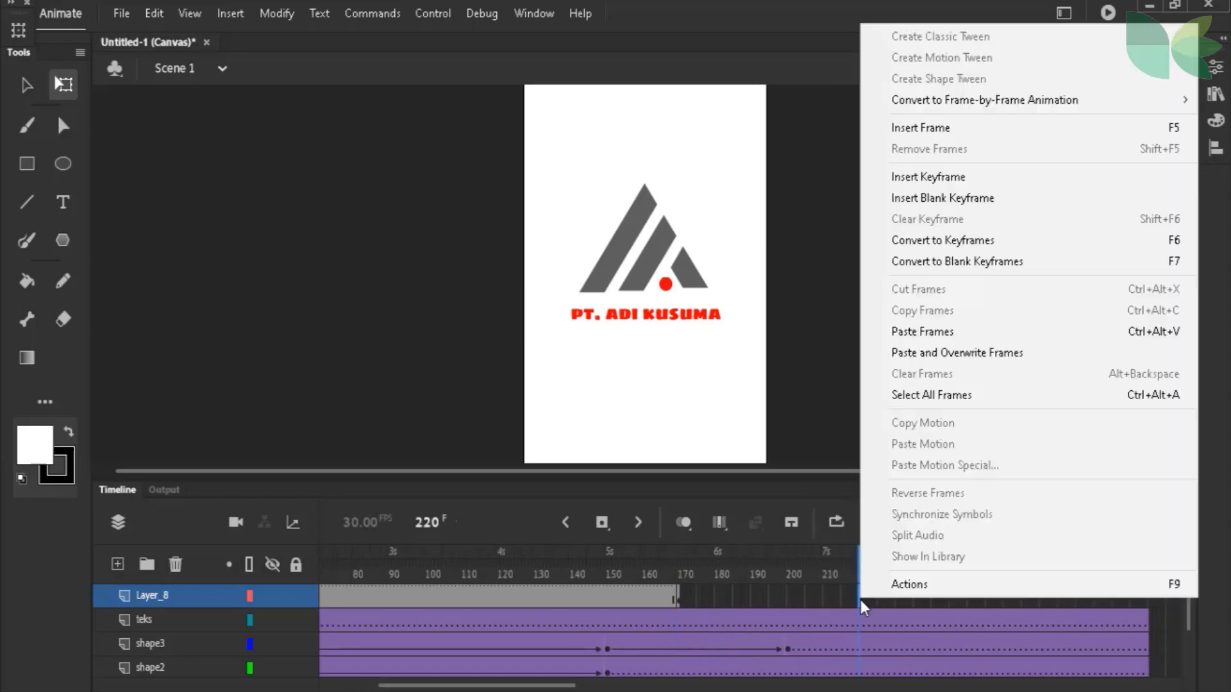
pyautogui.click(956, 183)
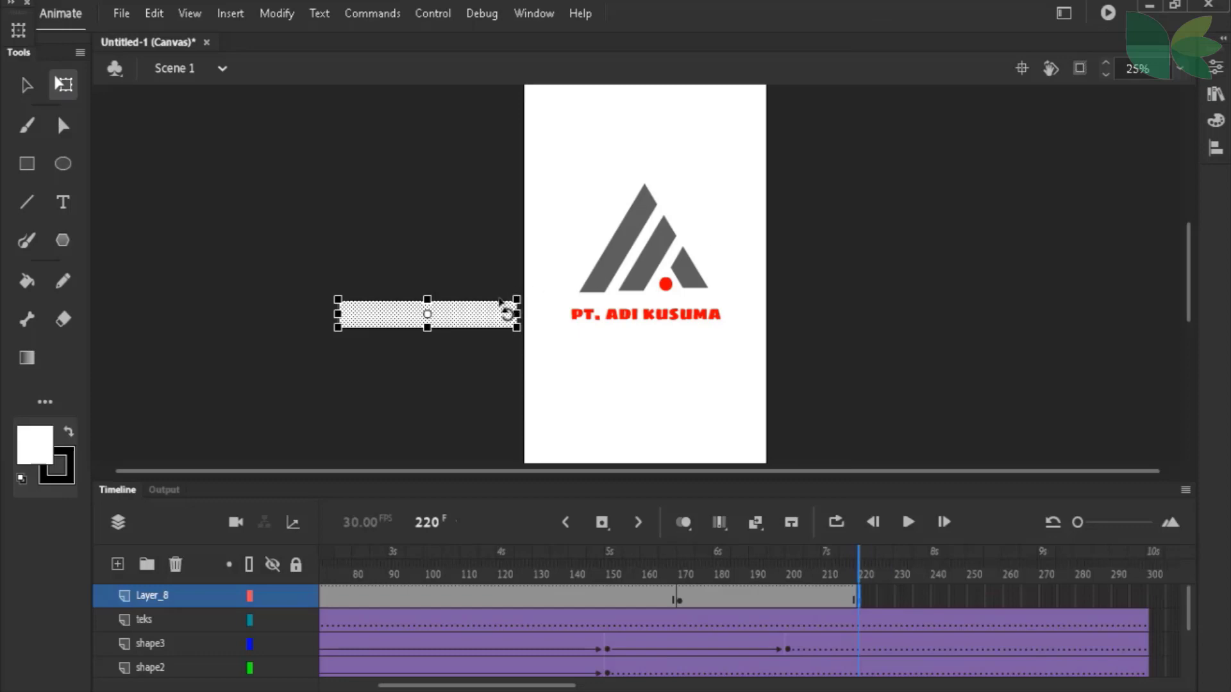
pyautogui.moveTo(489, 316); pyautogui.dragTo(701, 321)
# Create a classic tween between frames 170 and 220 of the rectangle's layer, converting its content to a symbol, and scrub through it
pyautogui.click(759, 596)
pyautogui.rightClick(759, 596)
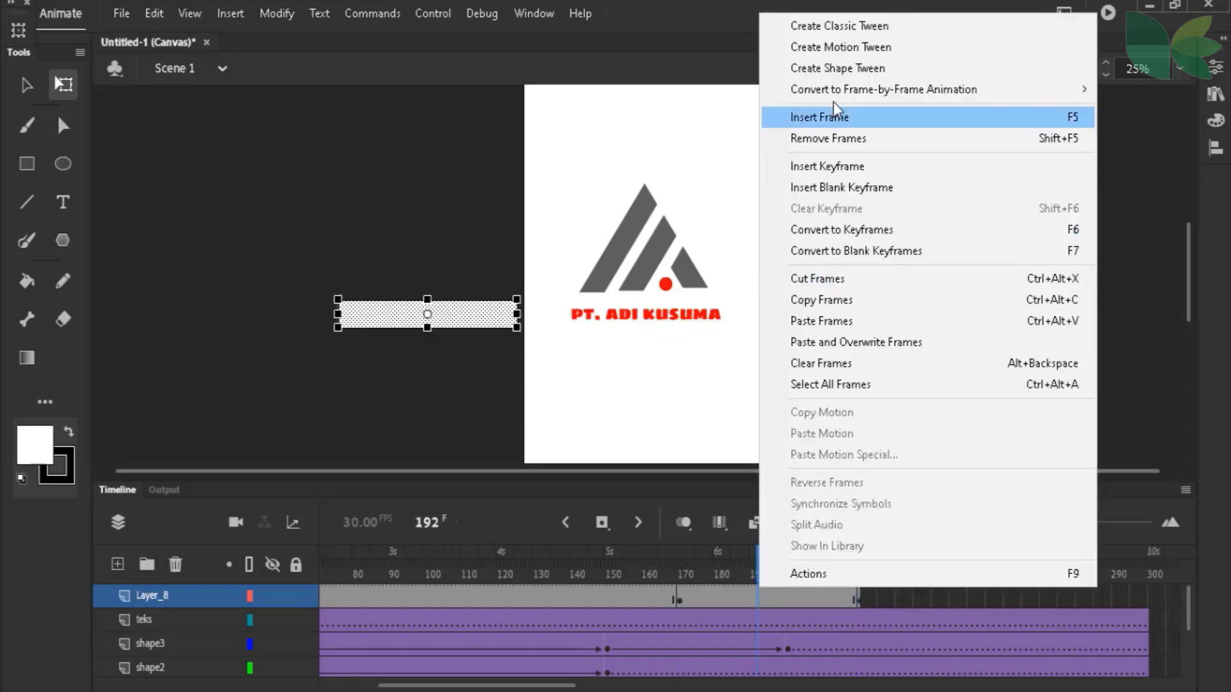
pyautogui.click(856, 29)
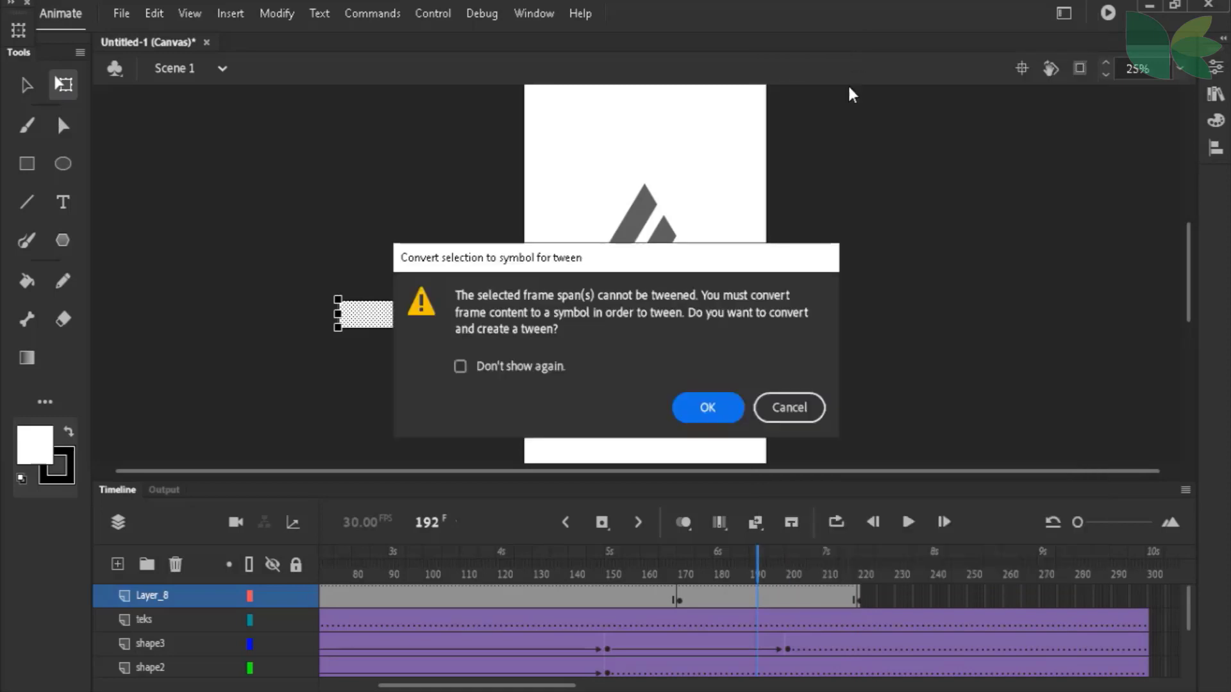
pyautogui.click(697, 398)
pyautogui.moveTo(657, 566); pyautogui.dragTo(859, 583)
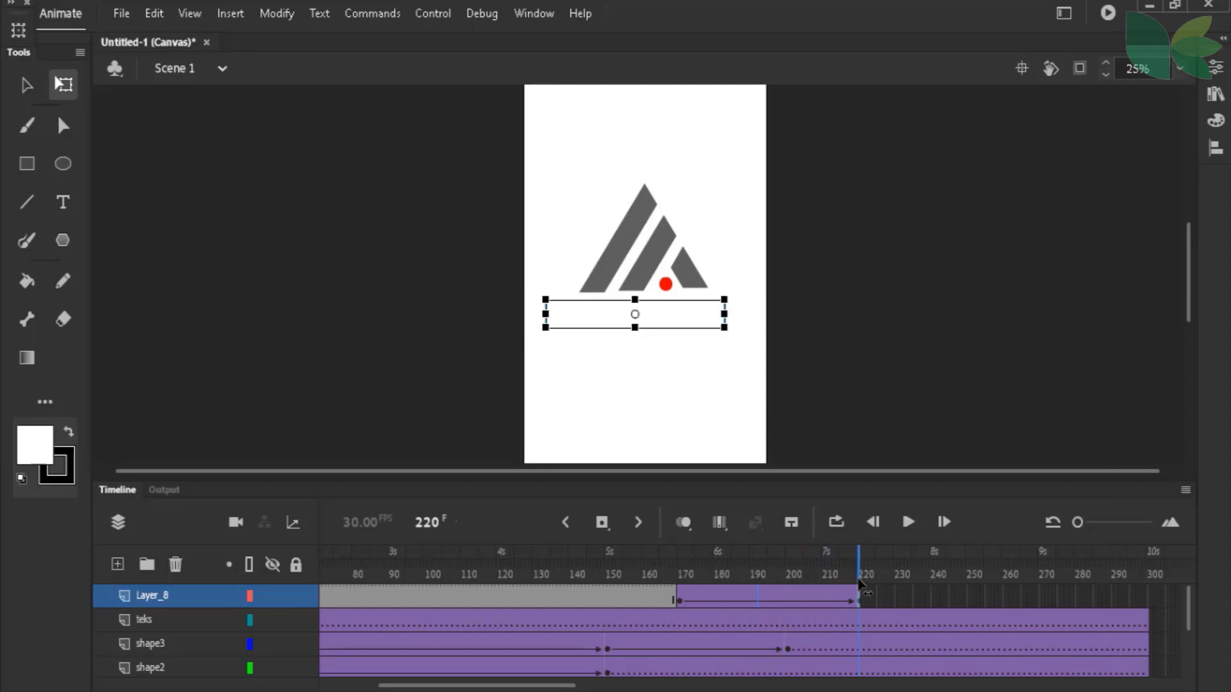
# Extend the white rectangle's layer to frame 300 and scrub back into its tween
pyautogui.click(1149, 598)
pyautogui.rightClick(1149, 598)
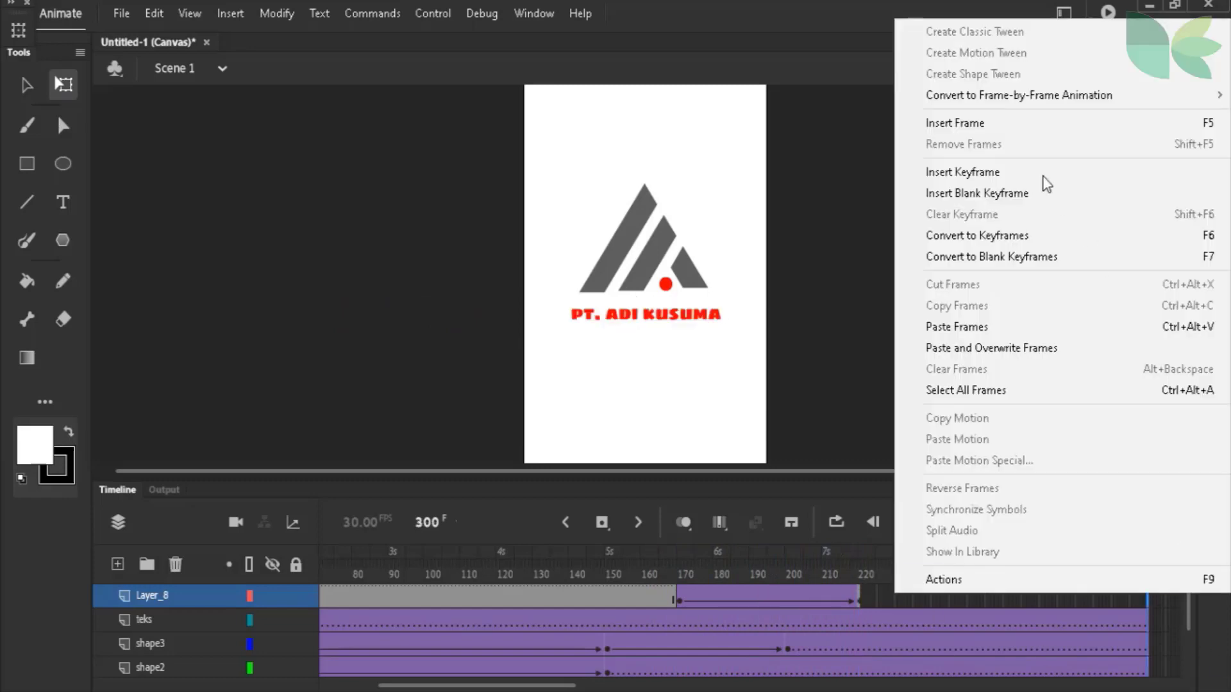
pyautogui.click(1024, 114)
pyautogui.moveTo(801, 575); pyautogui.dragTo(708, 569)
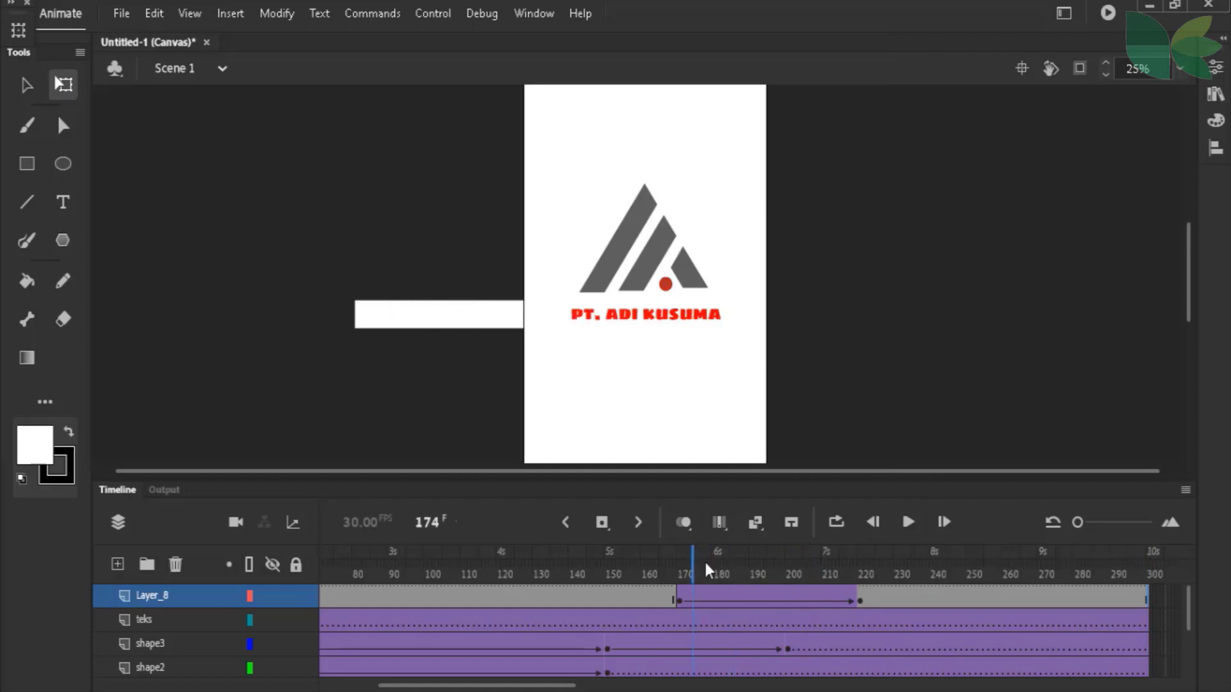
# Turn the rectangle's layer into a mask for the teks layer and play the animation from frame 1
pyautogui.rightClick(157, 598)
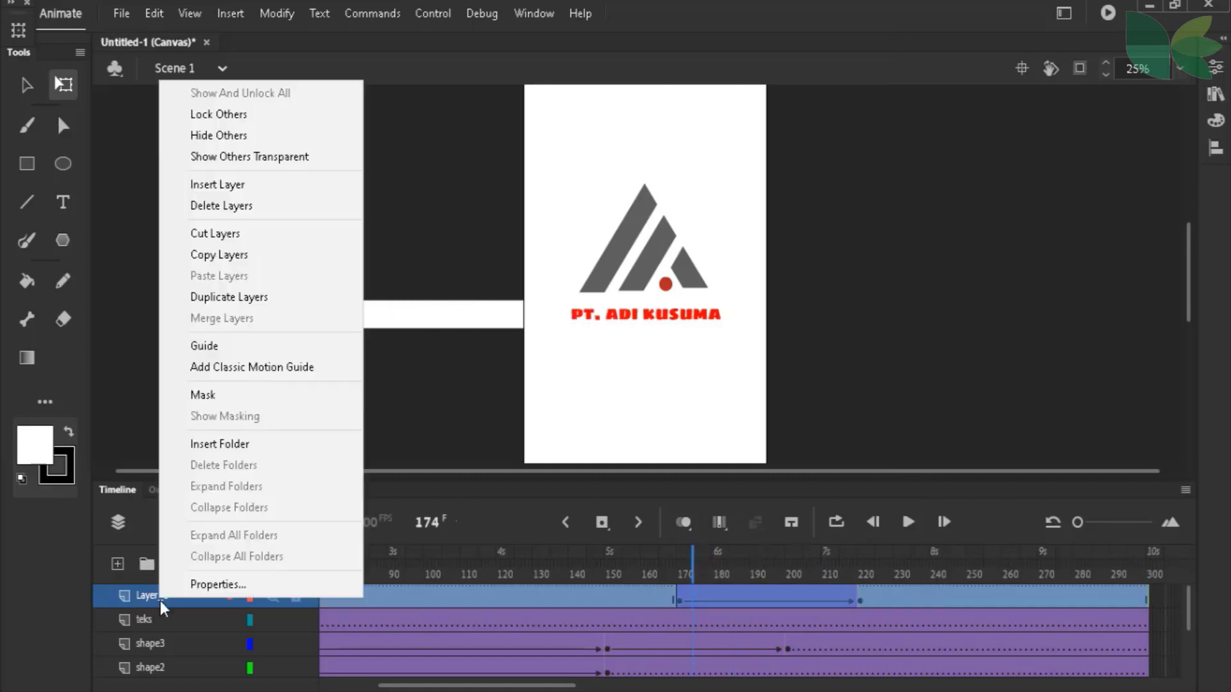
pyautogui.click(212, 396)
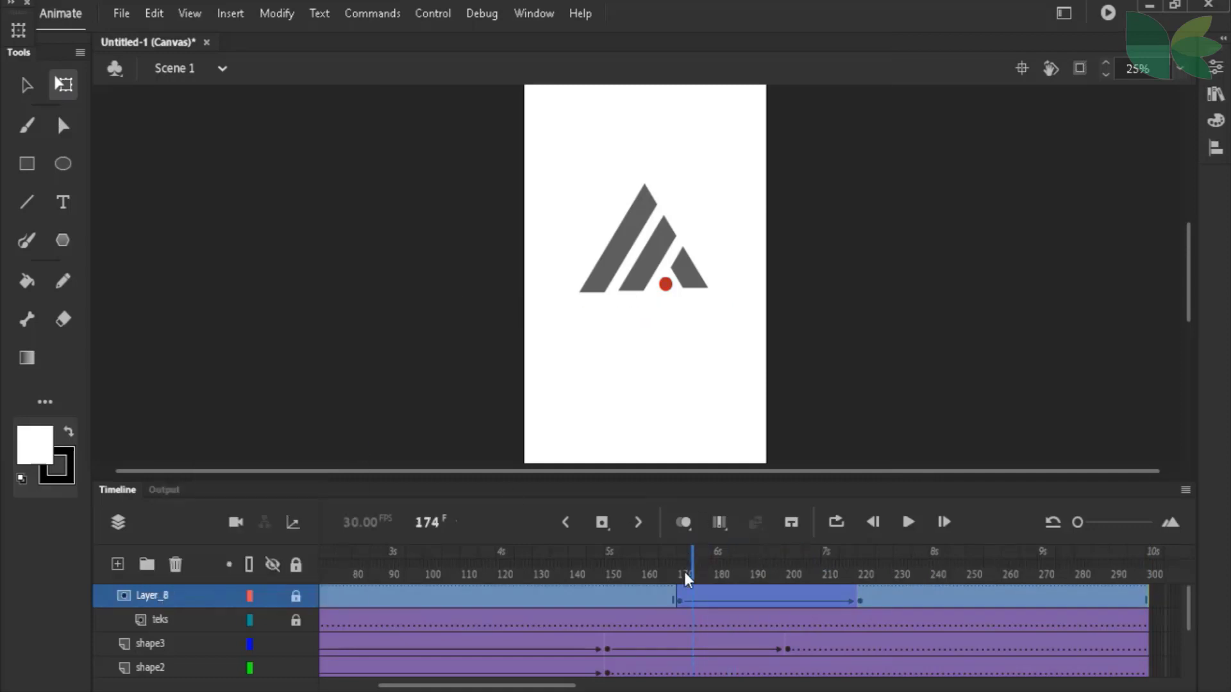
pyautogui.moveTo(684, 572); pyautogui.dragTo(323, 564)
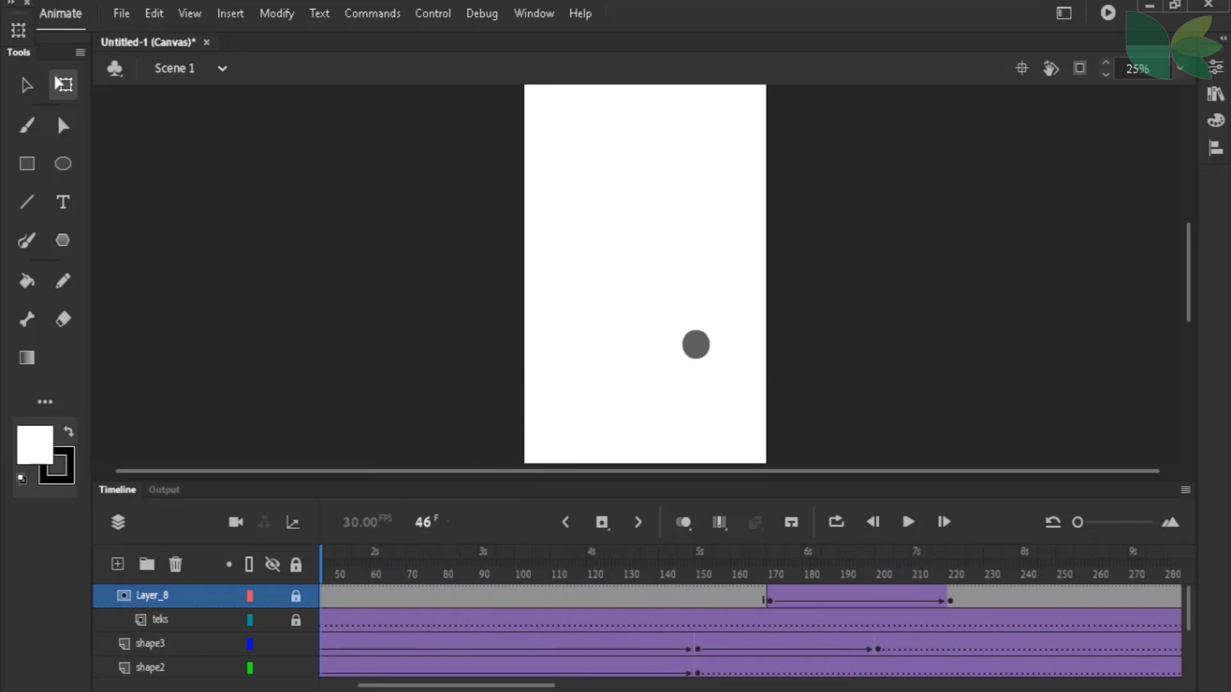
pyautogui.moveTo(533, 686); pyautogui.dragTo(311, 668)
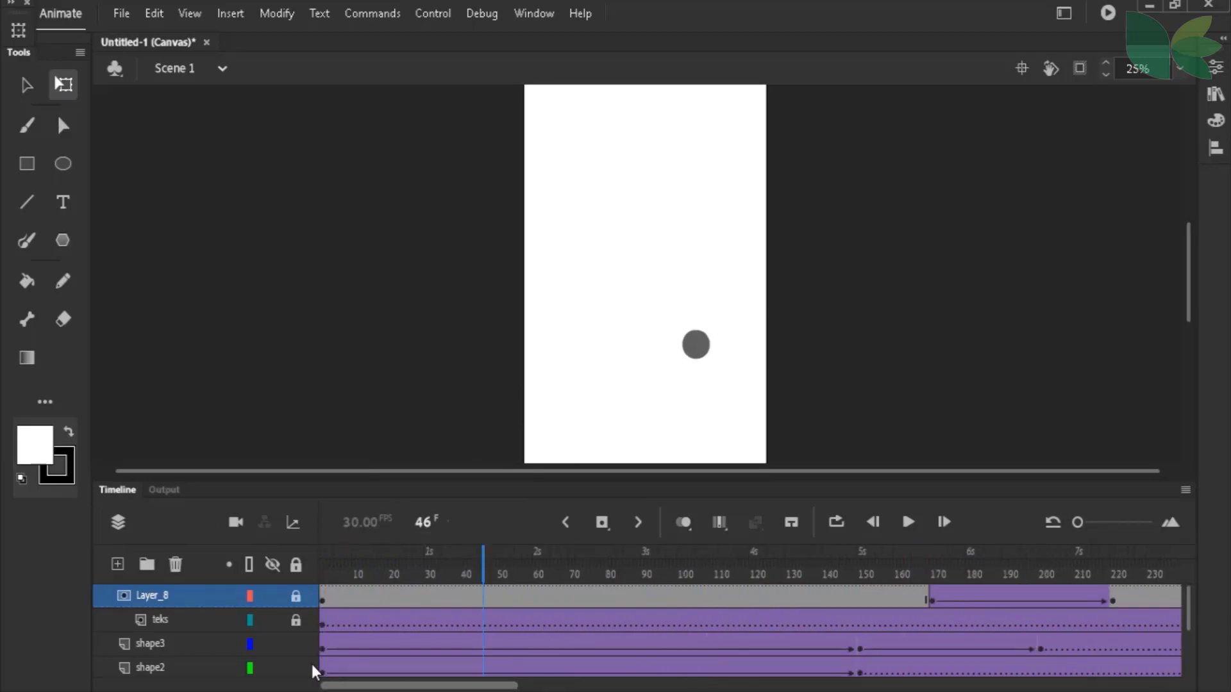
pyautogui.click(305, 573)
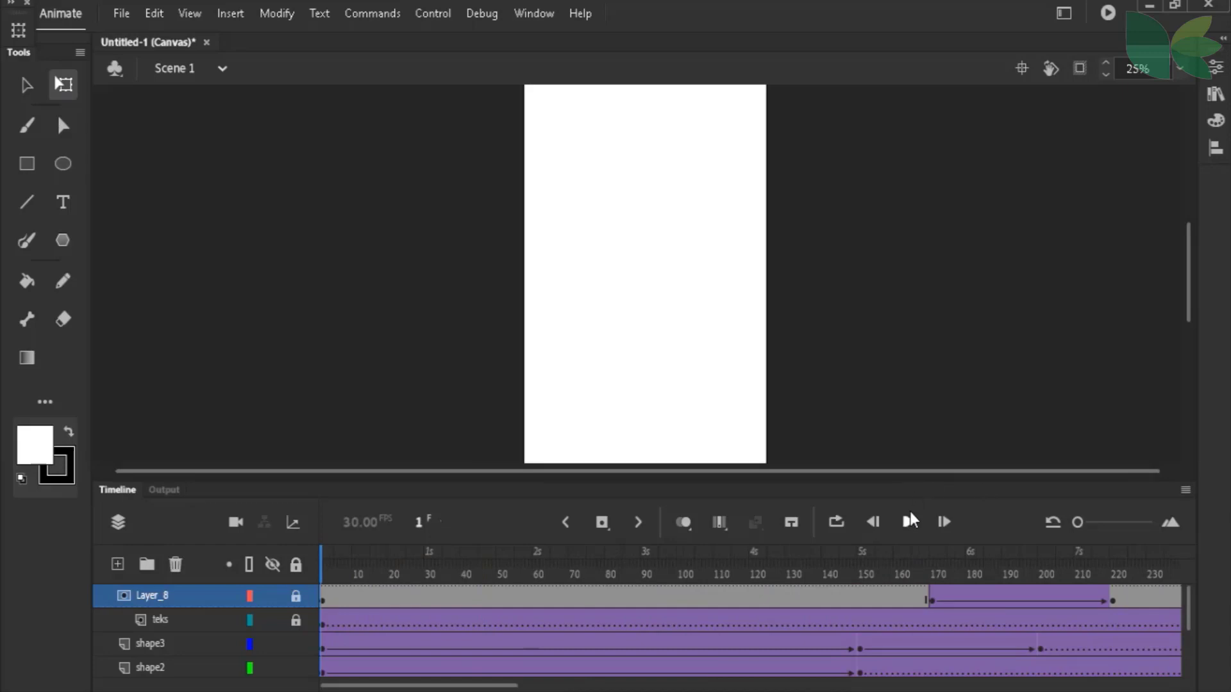
pyautogui.click(910, 520)
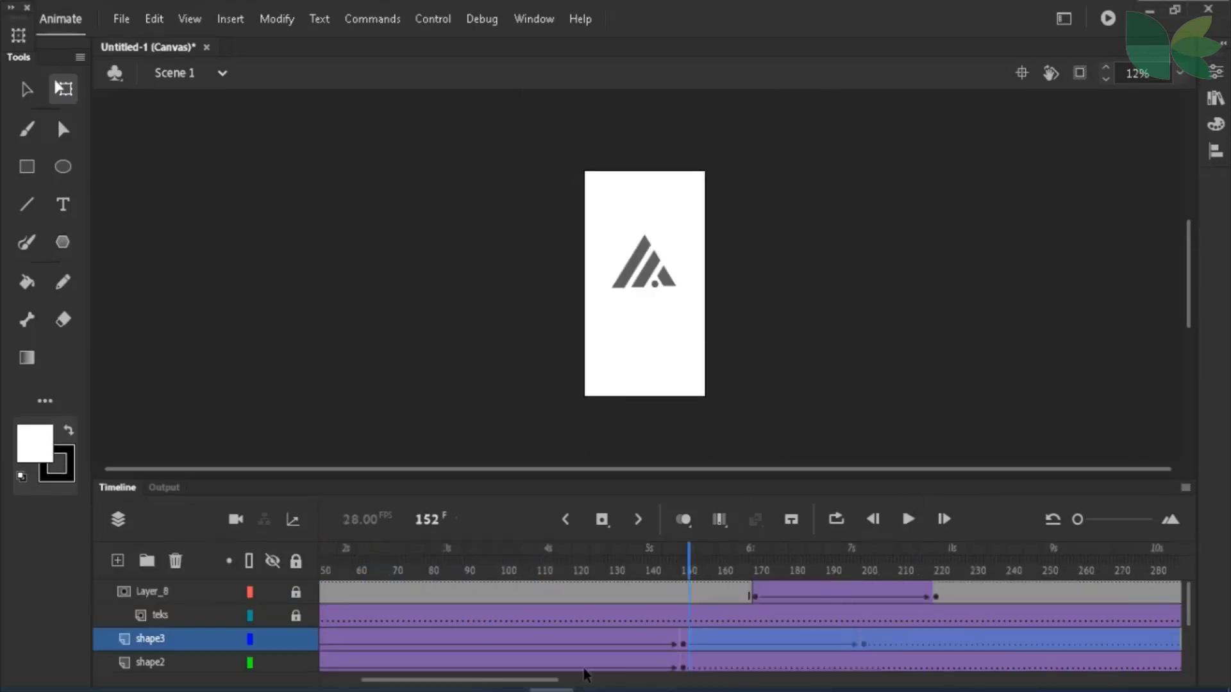
pyautogui.moveTo(536, 680); pyautogui.dragTo(574, 680)
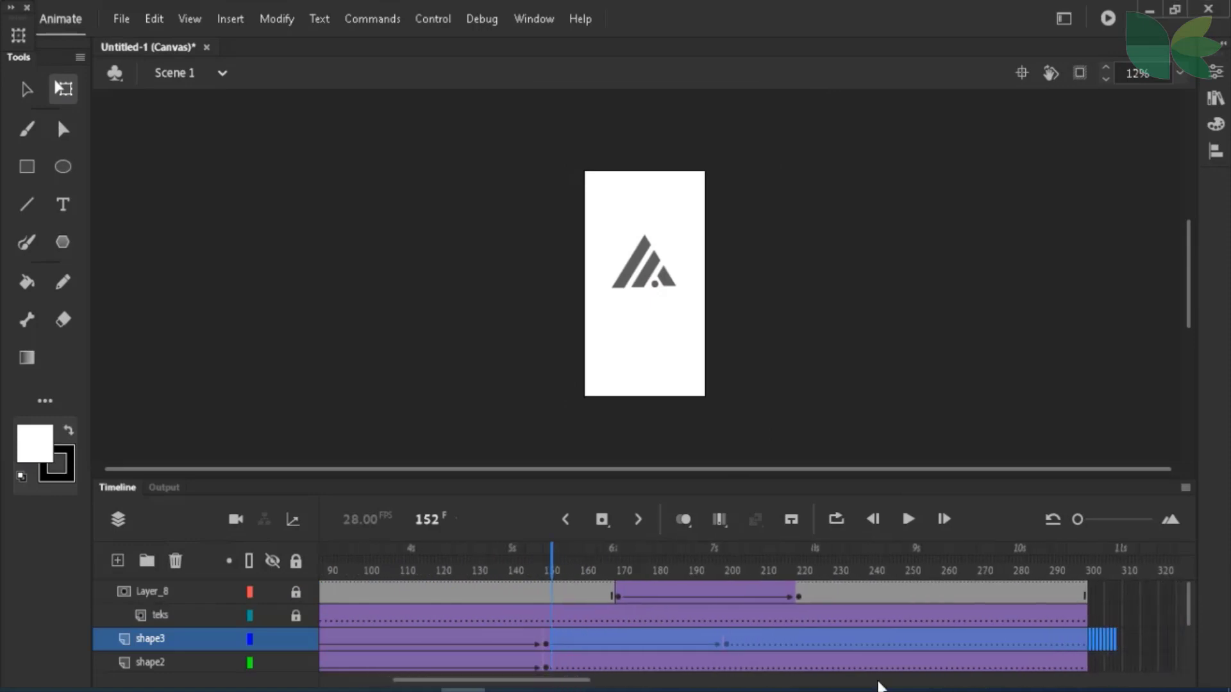
pyautogui.moveTo(1100, 654); pyautogui.dragTo(1094, 646)
pyautogui.click(1094, 646)
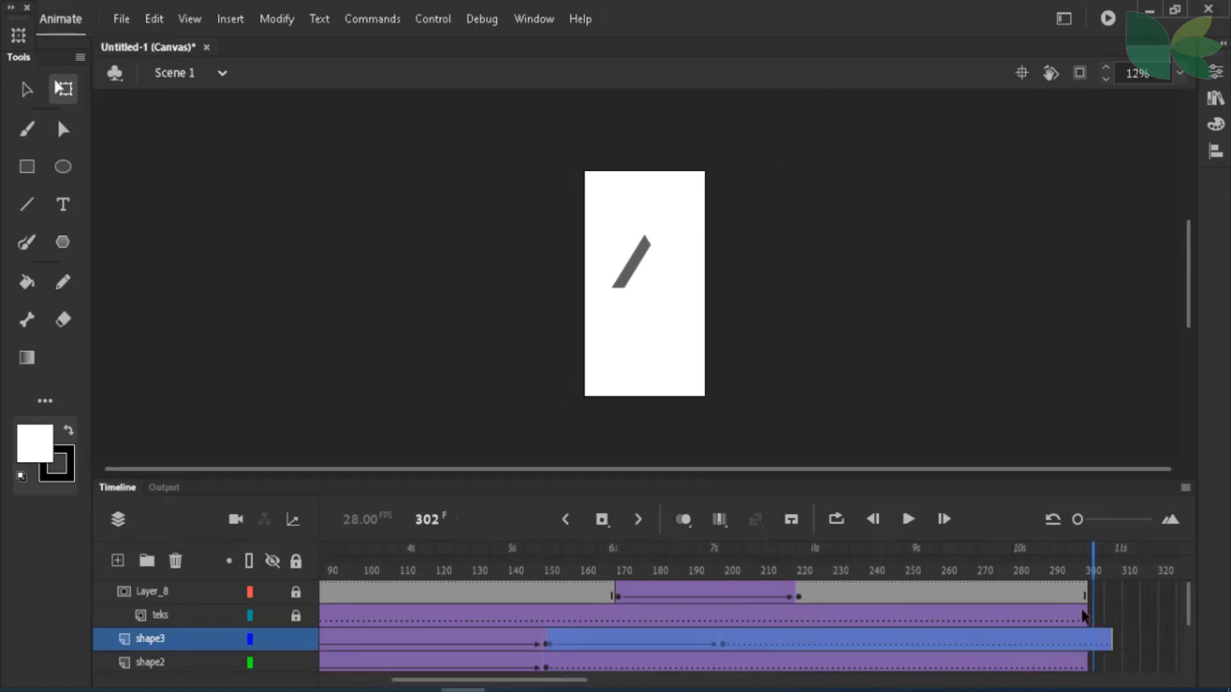
pyautogui.hotkey('ctrl', 'z')
pyautogui.click(1090, 615)
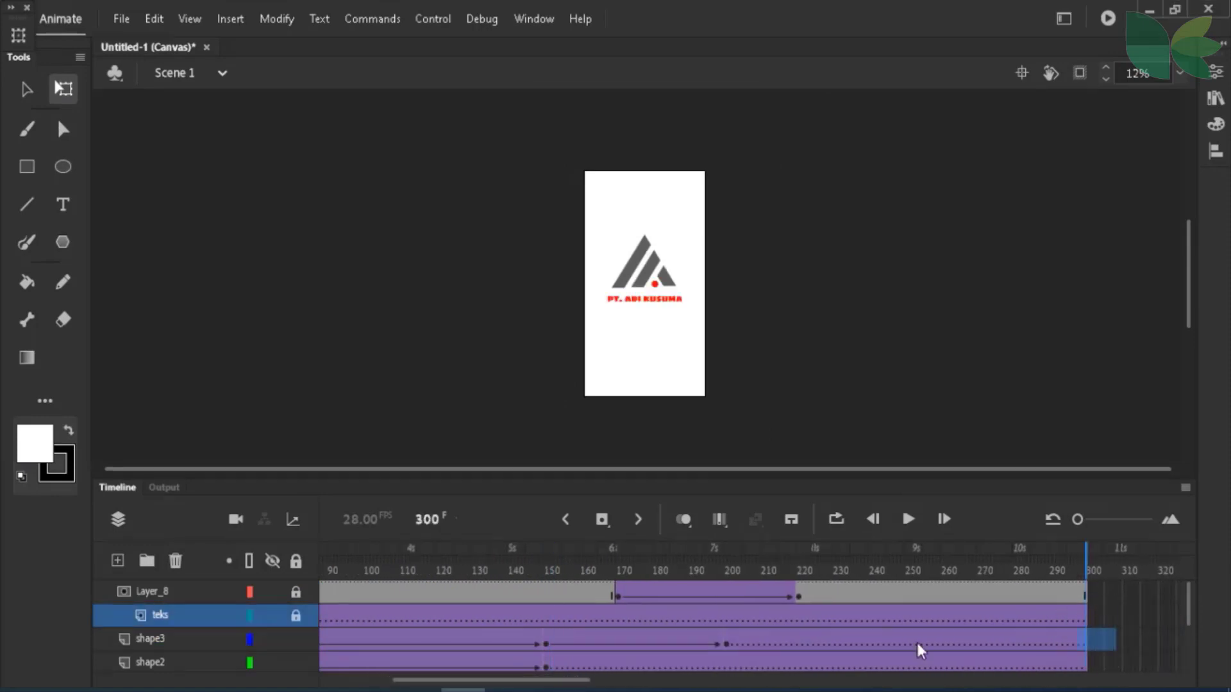
# Remove the shape3 layer's frames from frame 152 to the end and return to its keyframe at frame 150
pyautogui.moveTo(921, 652); pyautogui.dragTo(550, 644)
pyautogui.click(550, 643)
pyautogui.rightClick(551, 644)
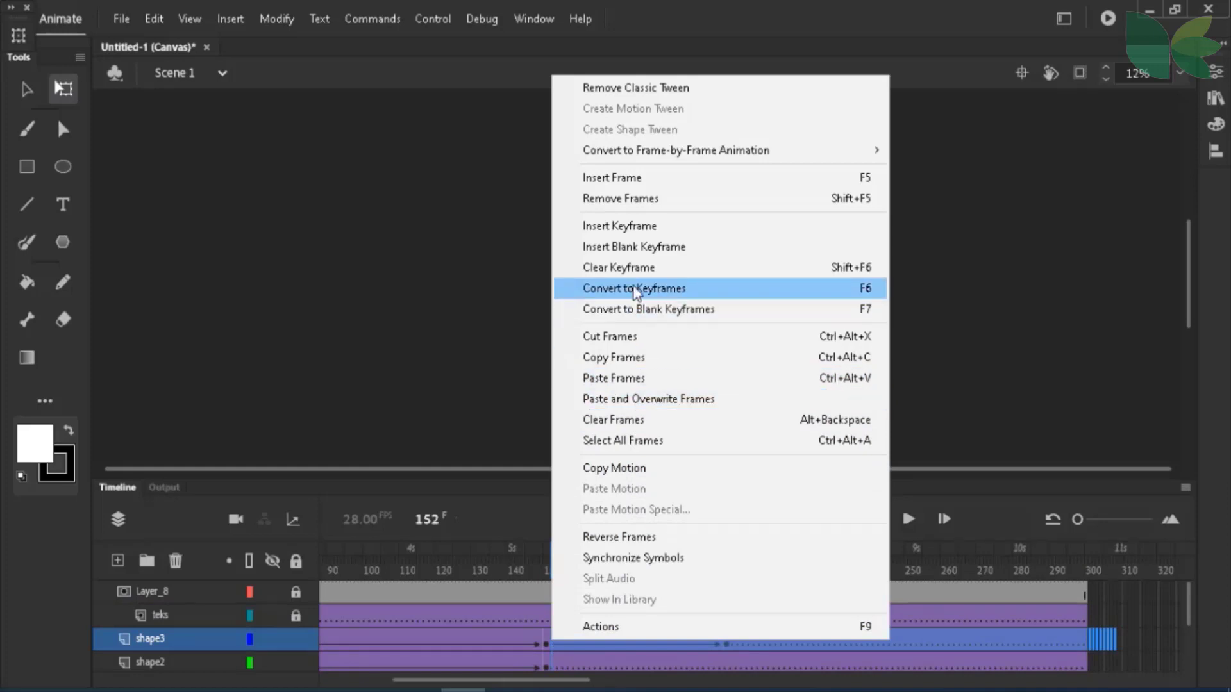
pyautogui.click(635, 225)
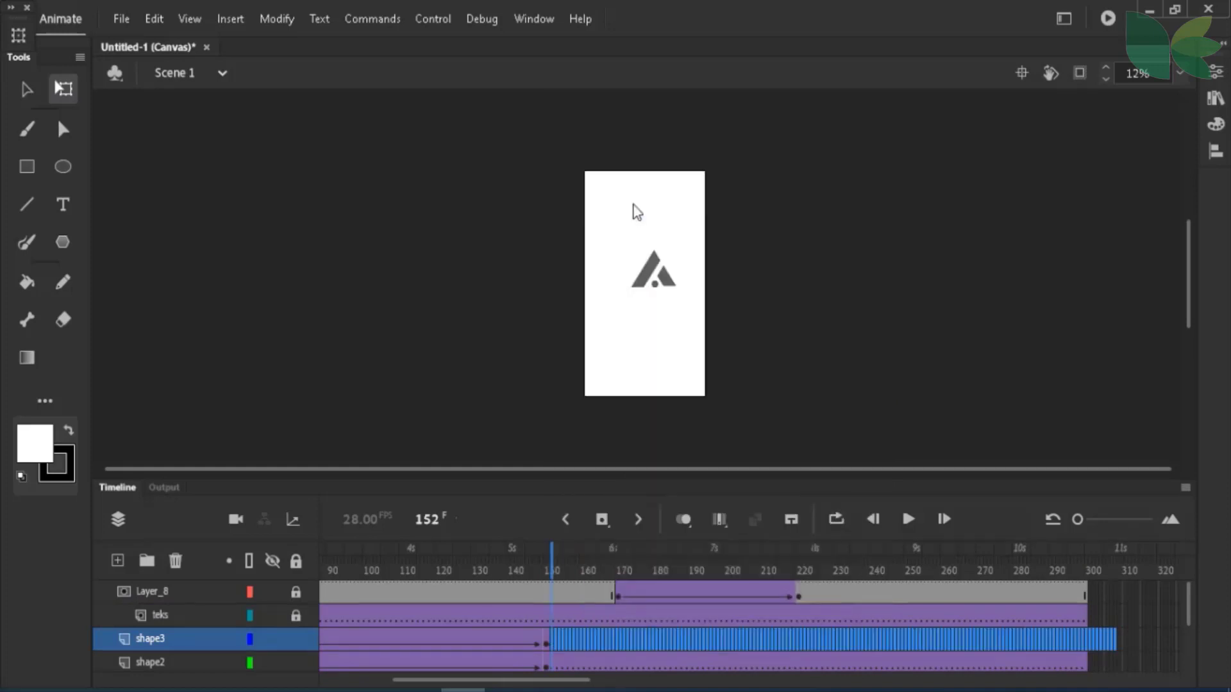
pyautogui.hotkey('shift', 'F5')
pyautogui.click(543, 643)
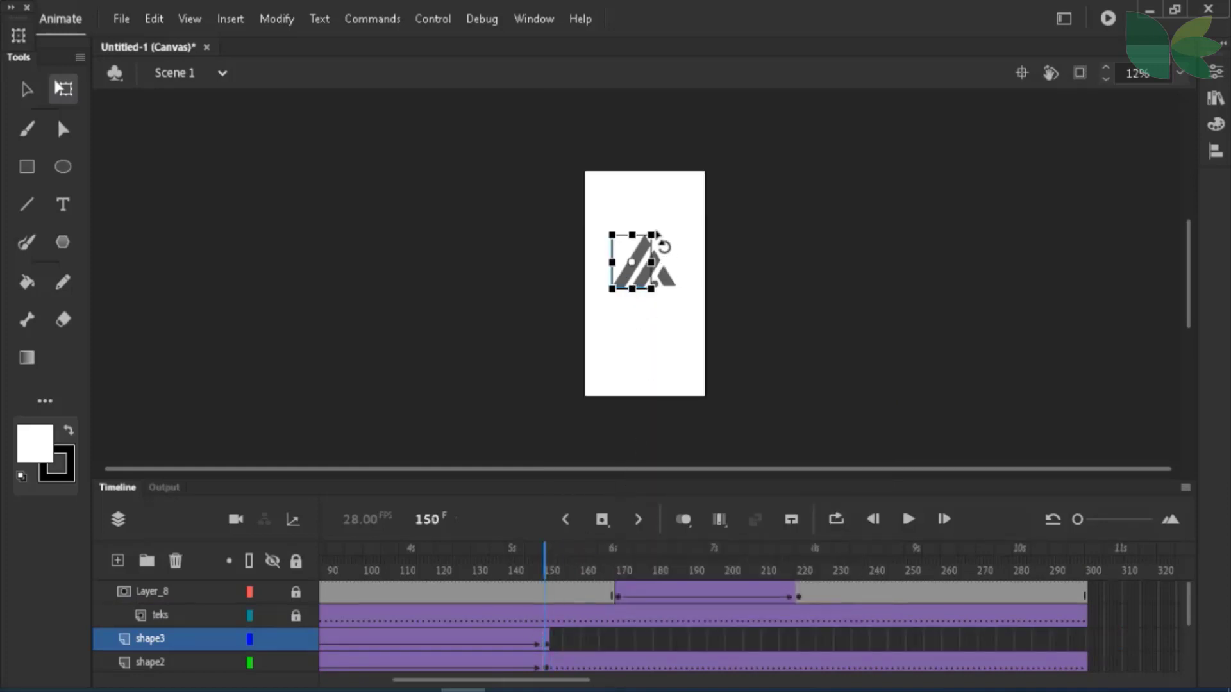
# Add a new layer directly above shape3 and select its frame 150
pyautogui.click(118, 561)
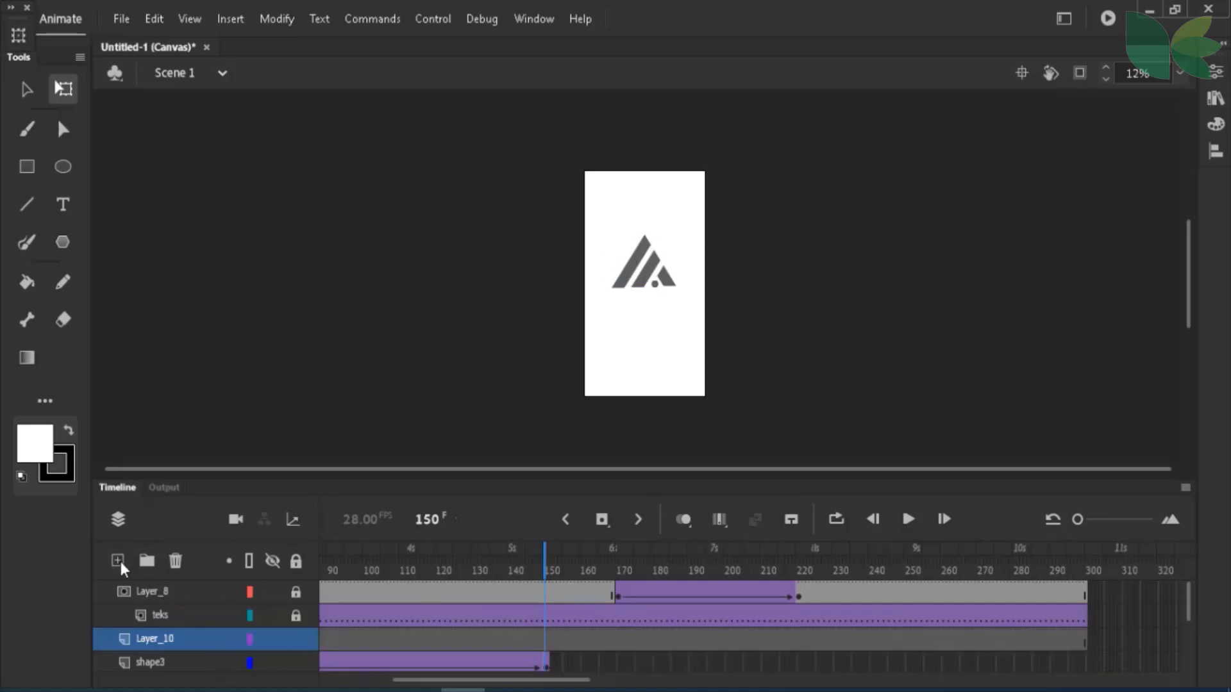
pyautogui.click(548, 639)
pyautogui.rightClick(548, 639)
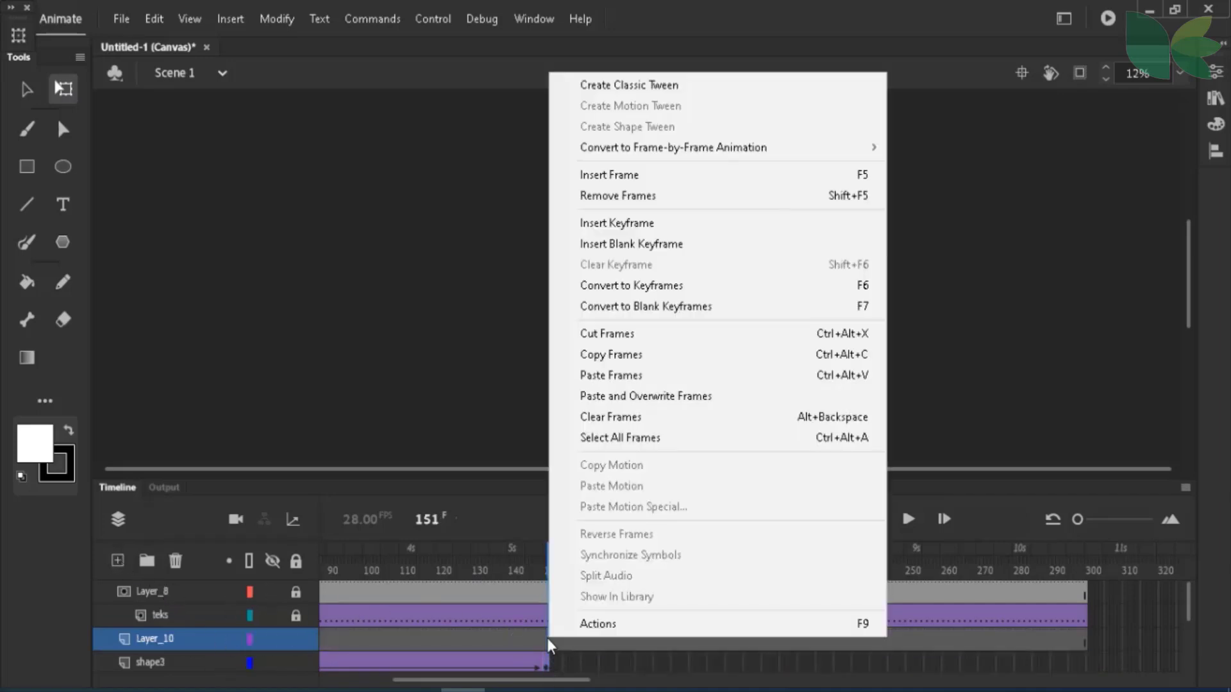
pyautogui.press('Escape')
pyautogui.click(545, 643)
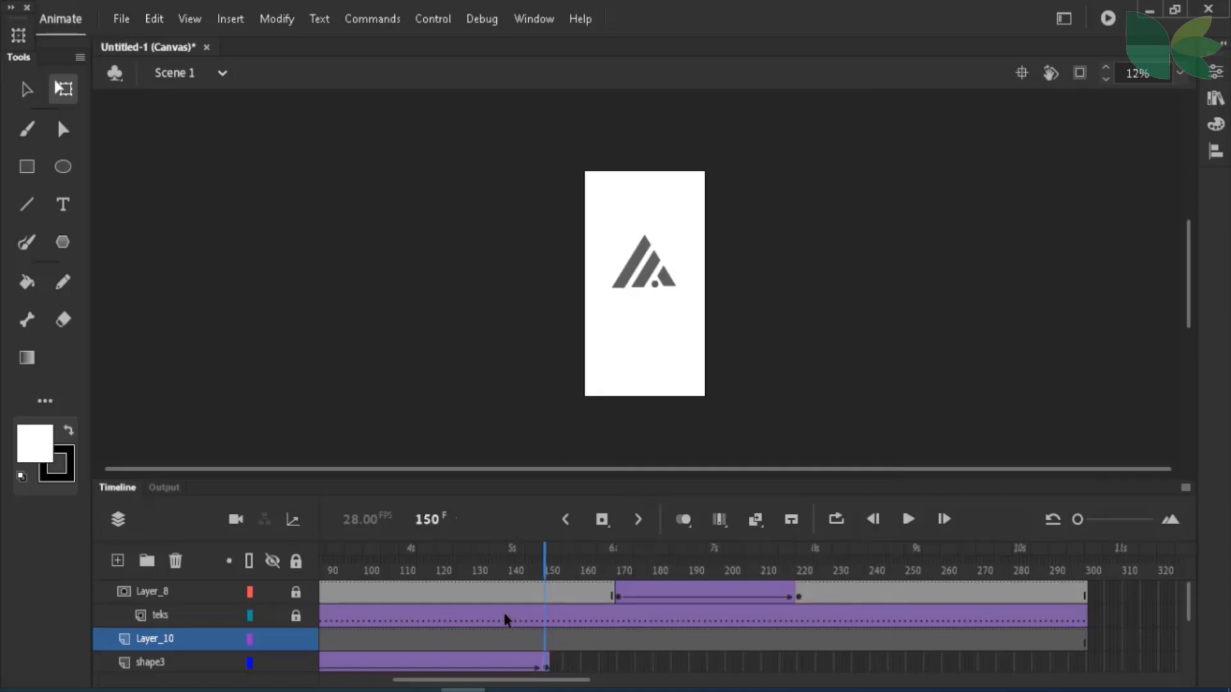
# Remove the leftover frame 151 from the shape3 layer
pyautogui.click(1171, 520)
pyautogui.scroll(-2, 795, 586)
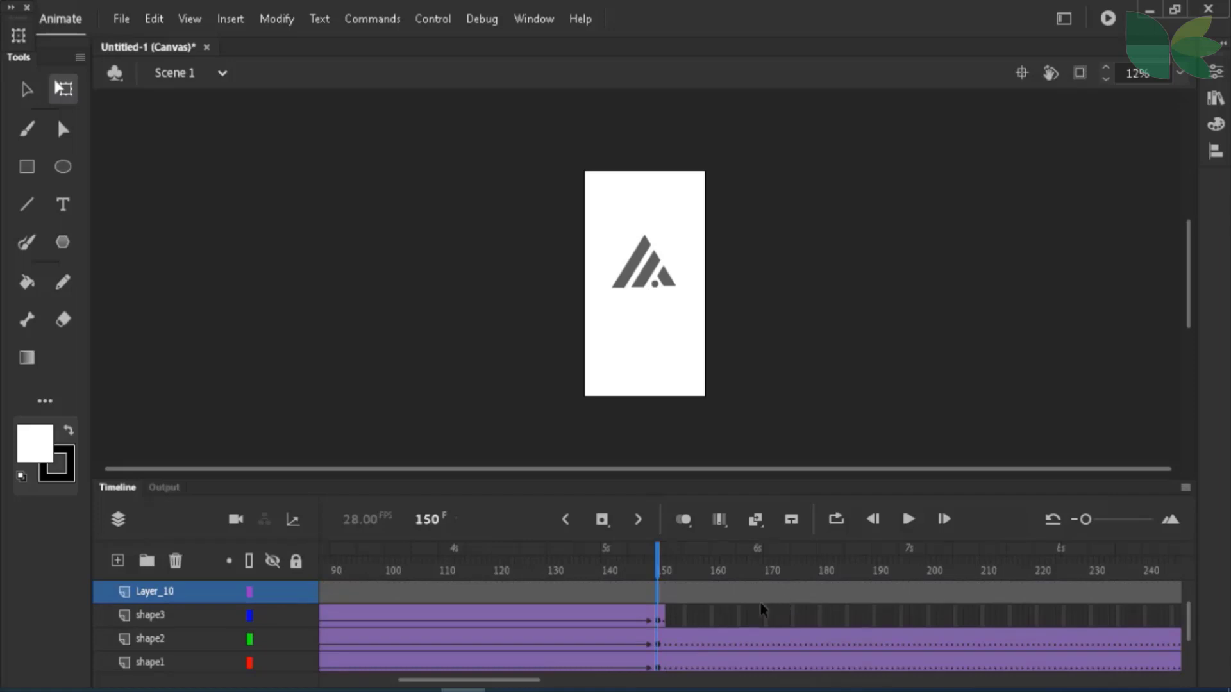
pyautogui.rightClick(662, 620)
pyautogui.click(691, 632)
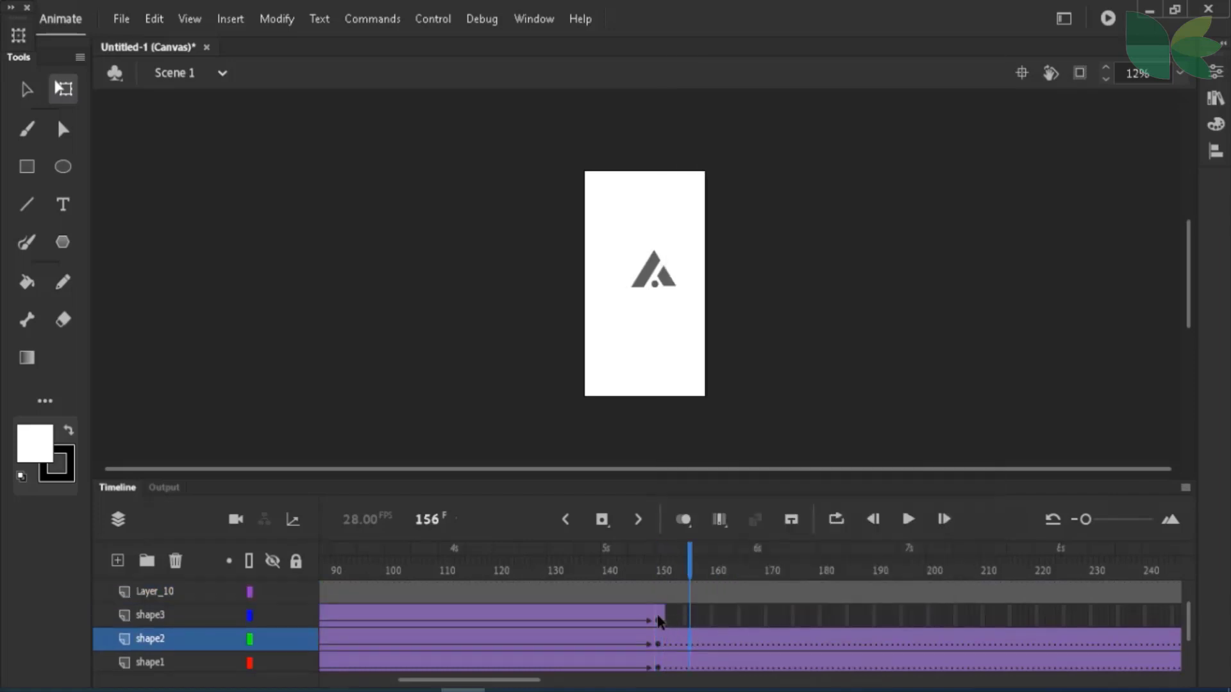
pyautogui.rightClick(663, 619)
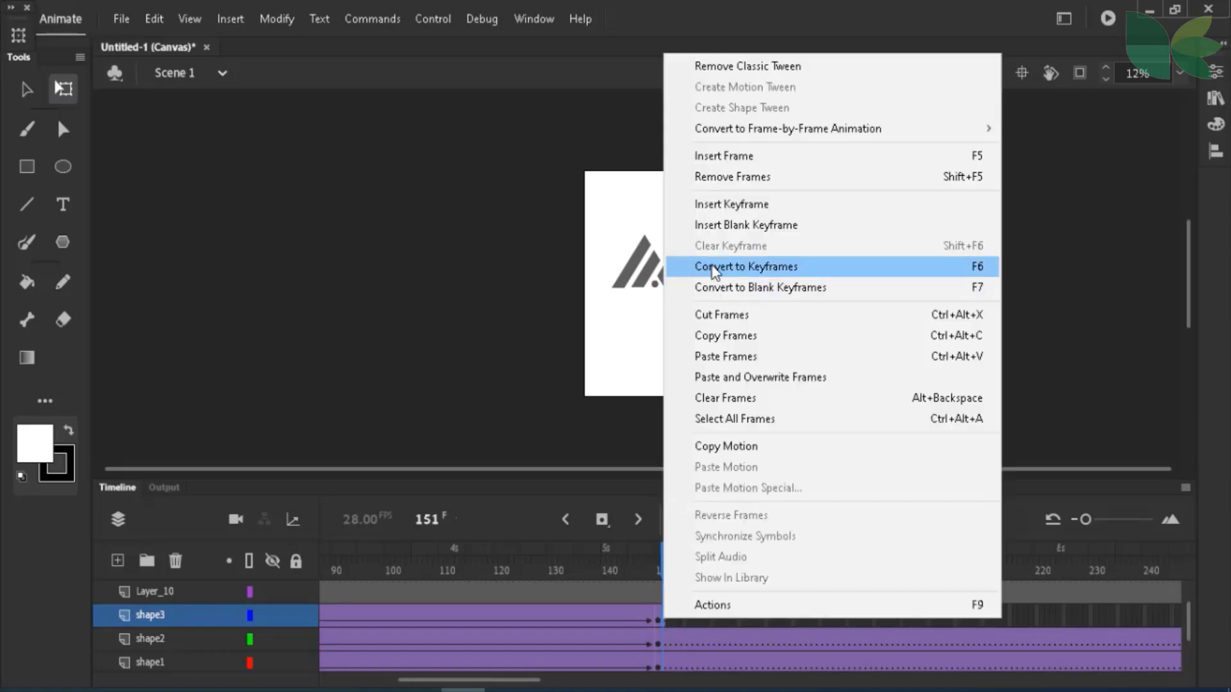
pyautogui.click(729, 178)
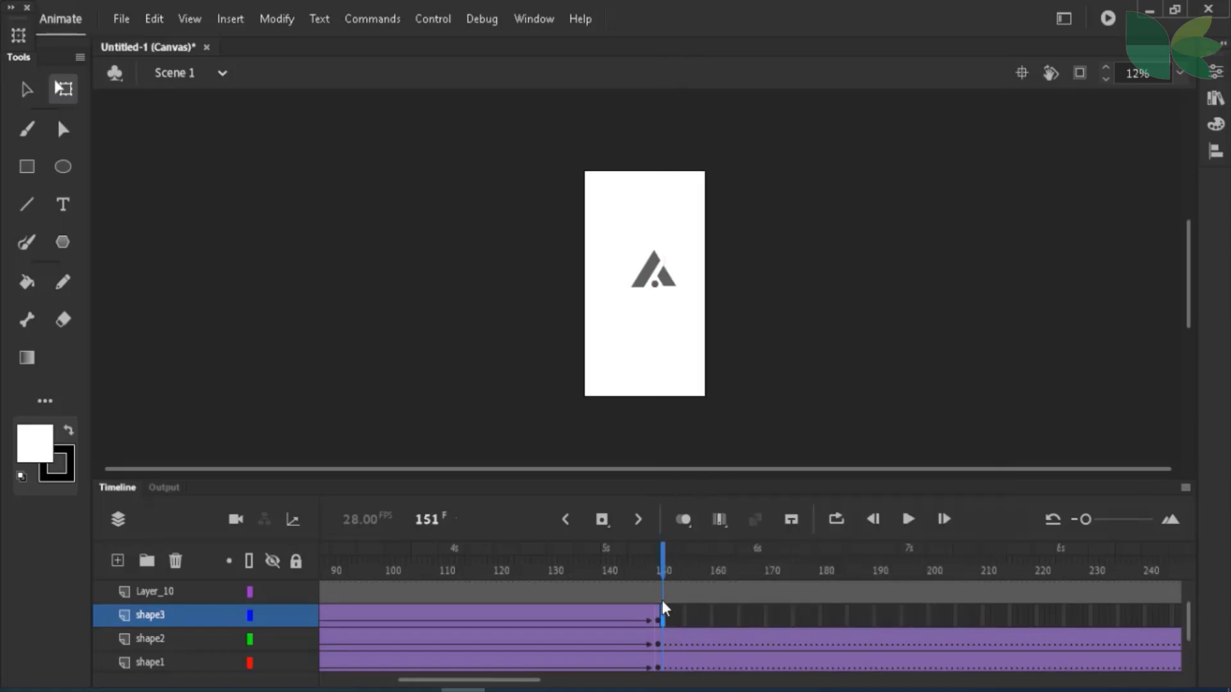
# Copy the bar's drawing object from inside the shape3 symbol at frame 150 and return to Scene 1
pyautogui.click(658, 619)
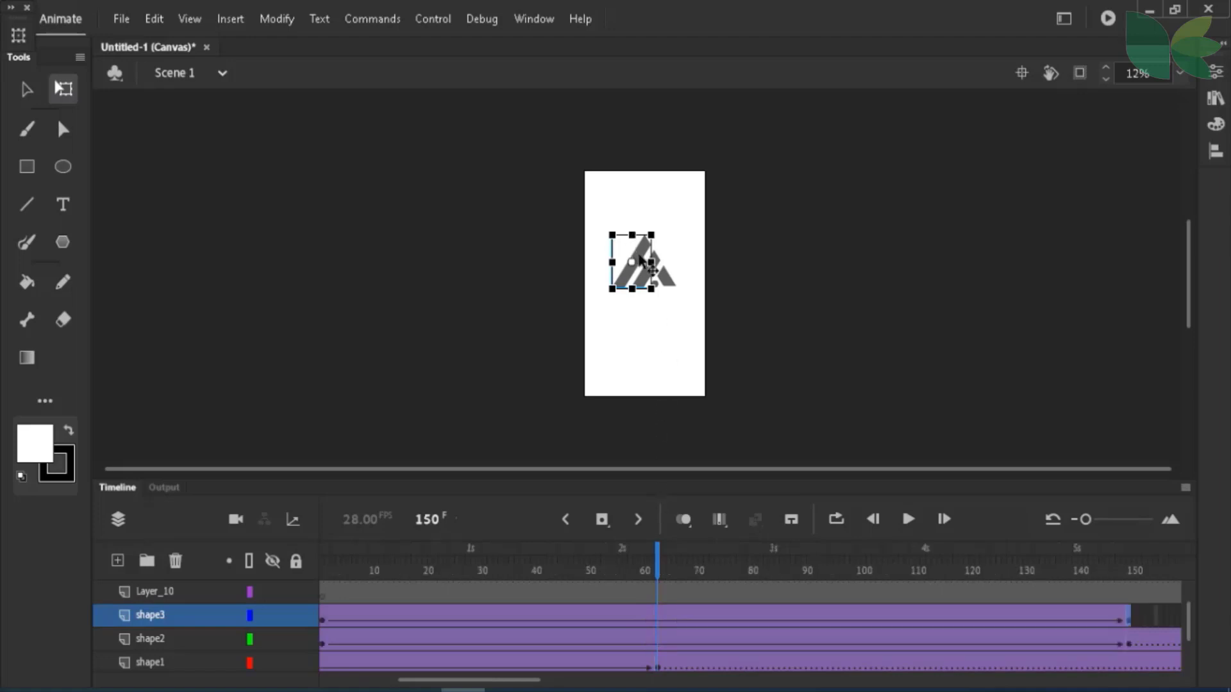
pyautogui.doubleClick(641, 260)
pyautogui.doubleClick(641, 260)
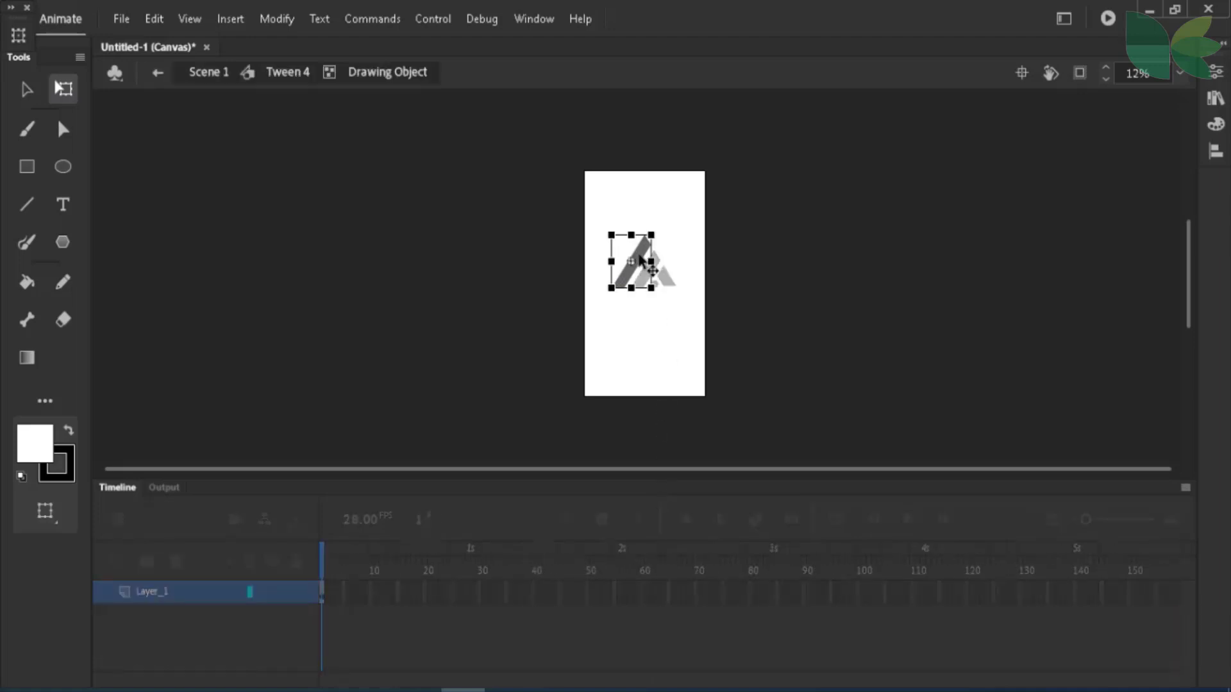
pyautogui.click(202, 75)
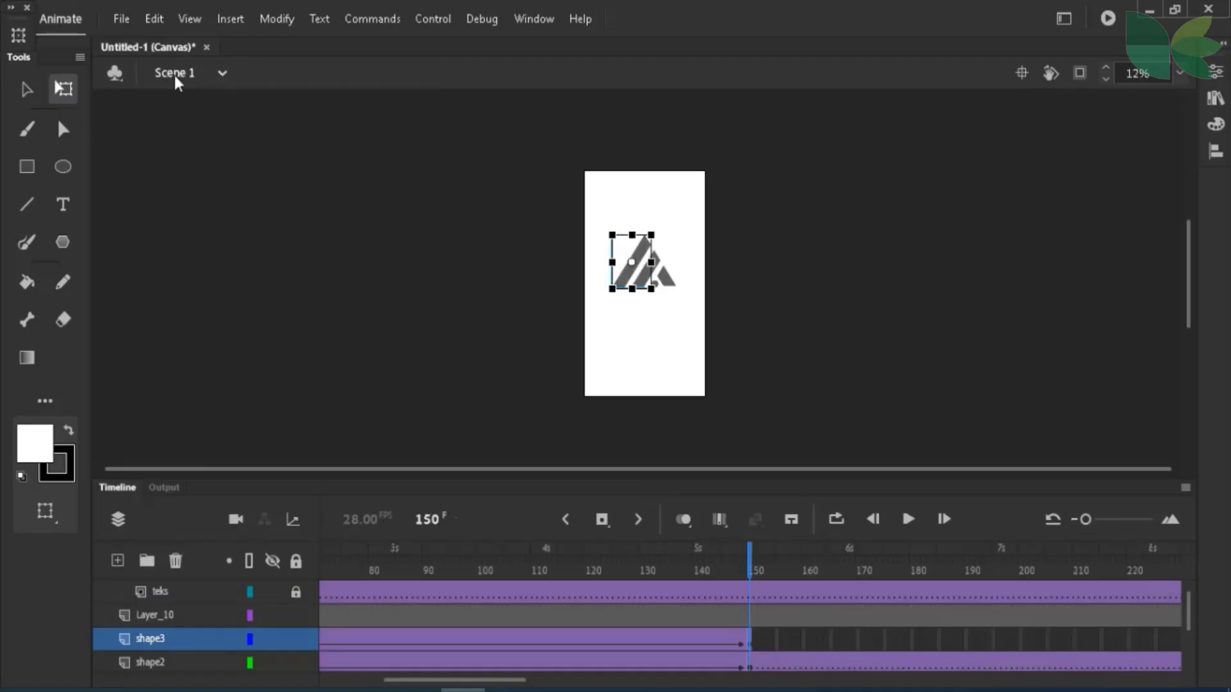
# Insert a blank keyframe at frame 151 of the new layer, paste the bar there and move it into its place in the logo
pyautogui.click(755, 618)
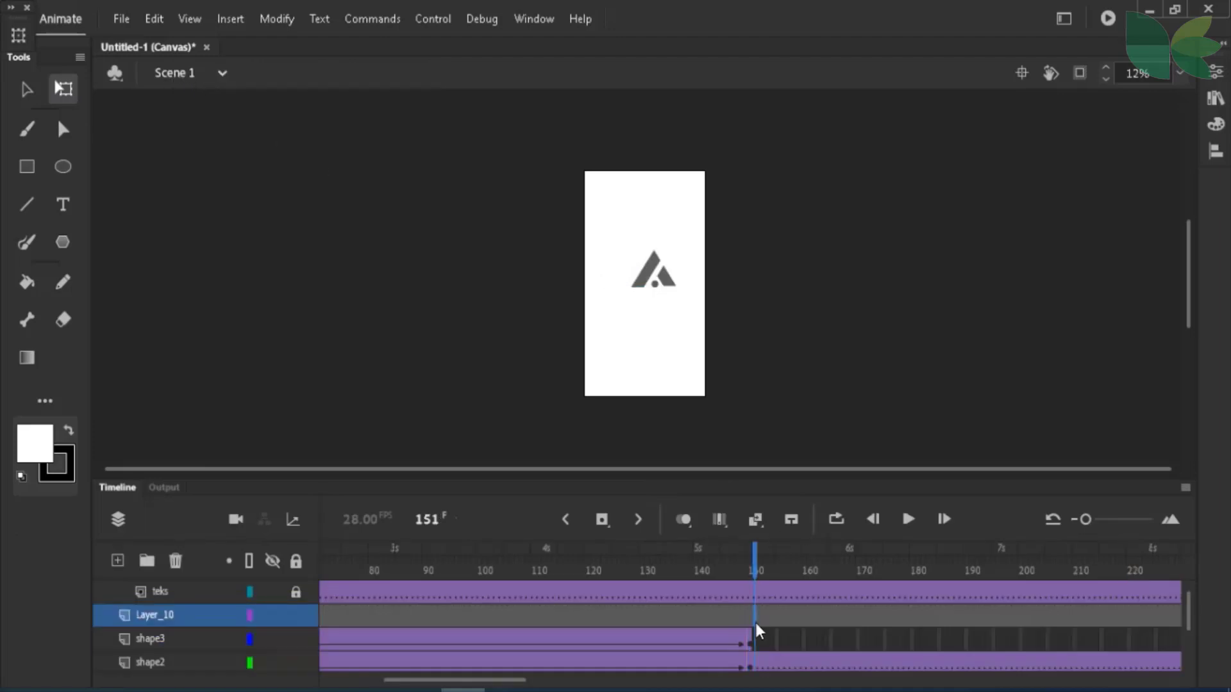
pyautogui.rightClick(756, 621)
pyautogui.click(809, 226)
pyautogui.hotkey('ctrl', 'shift', 'v')
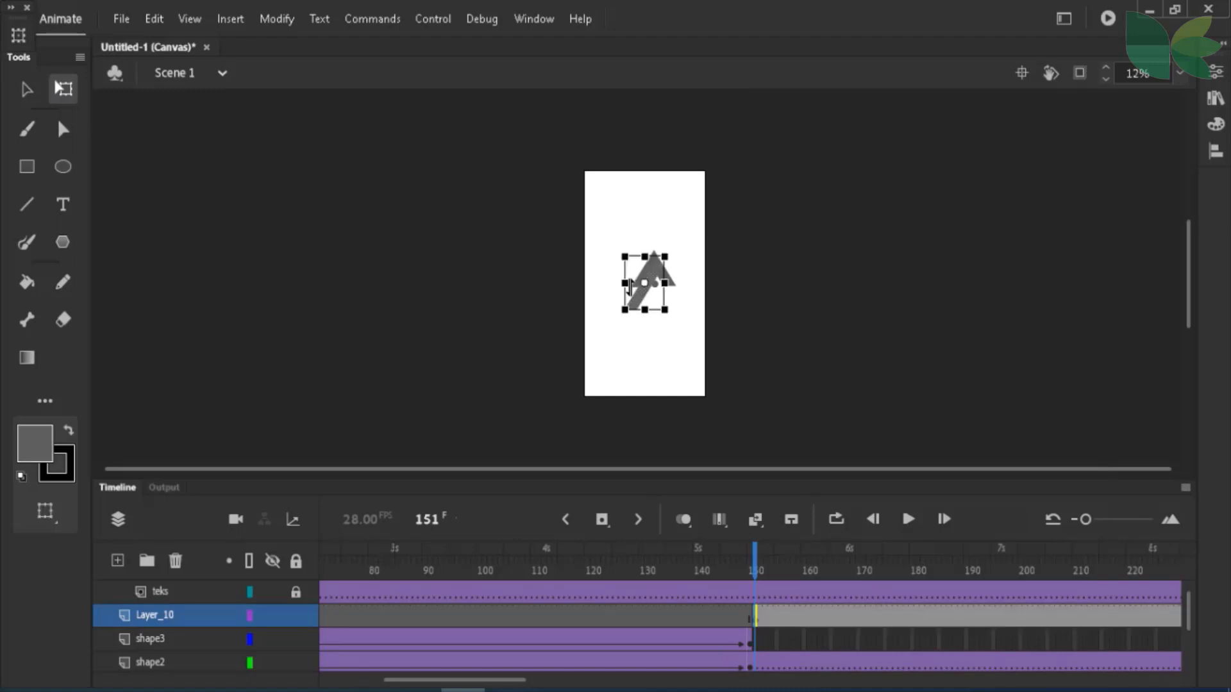
pyautogui.moveTo(630, 288); pyautogui.dragTo(627, 274)
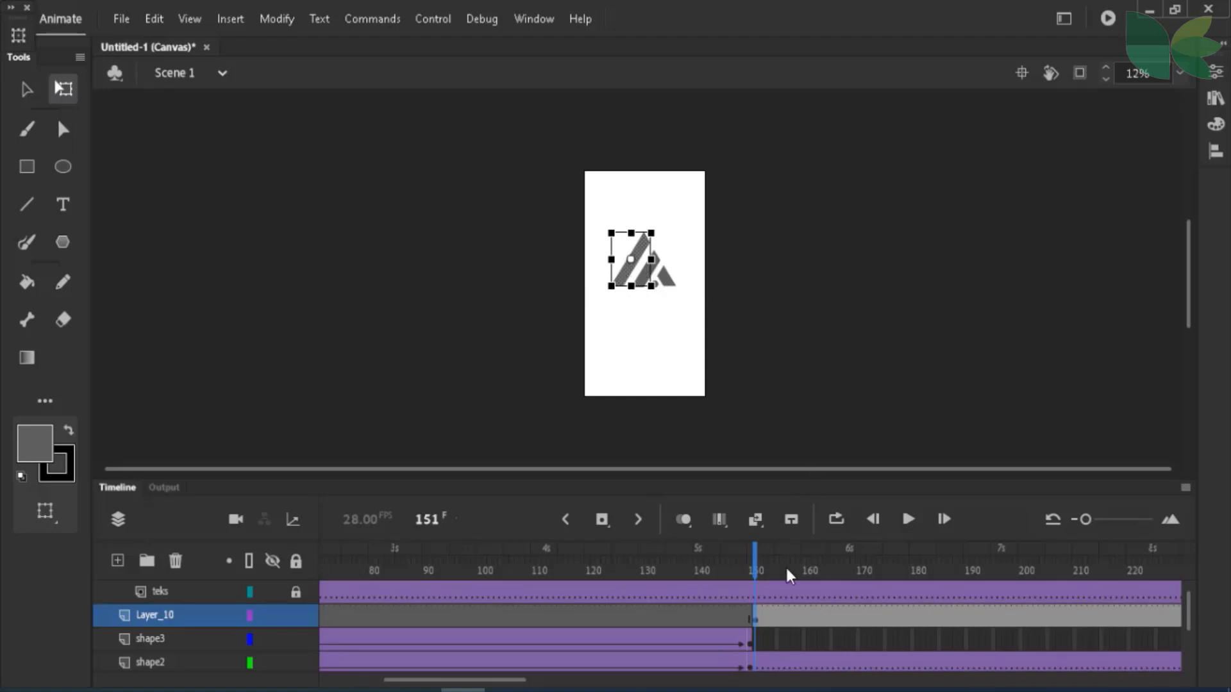
# Compare frames 150 and 151, nudge the pasted bar right and down to match its original position, and check the following frames
pyautogui.click(747, 642)
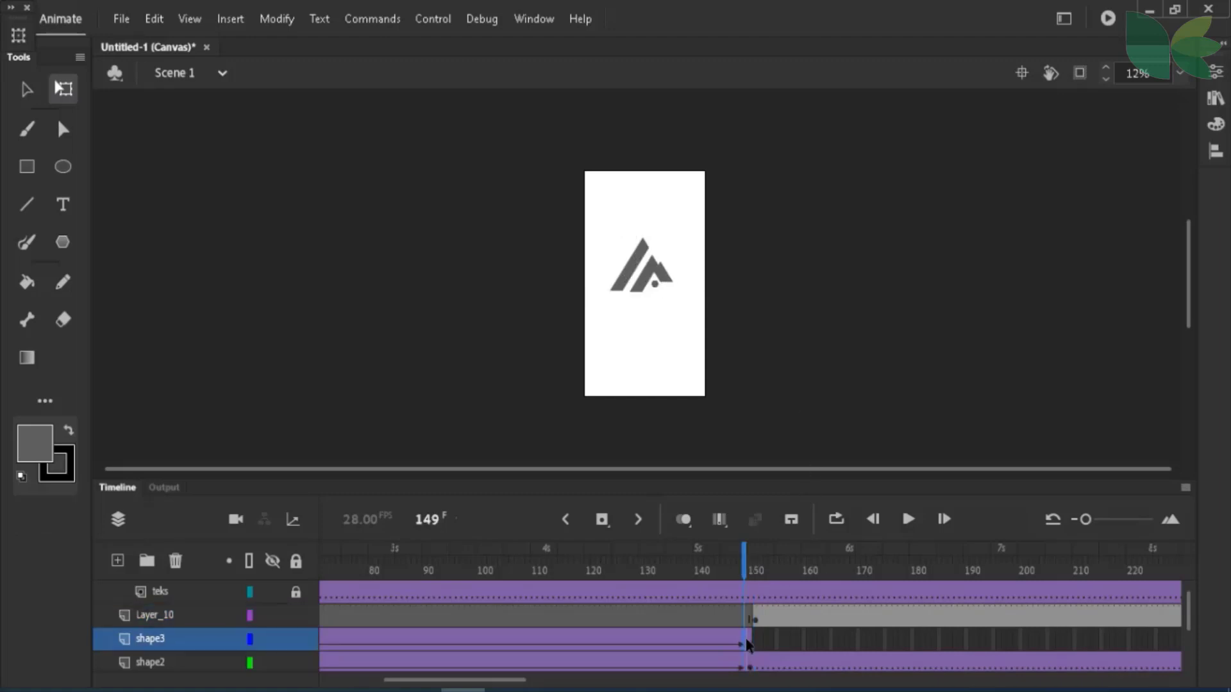
pyautogui.click(751, 560)
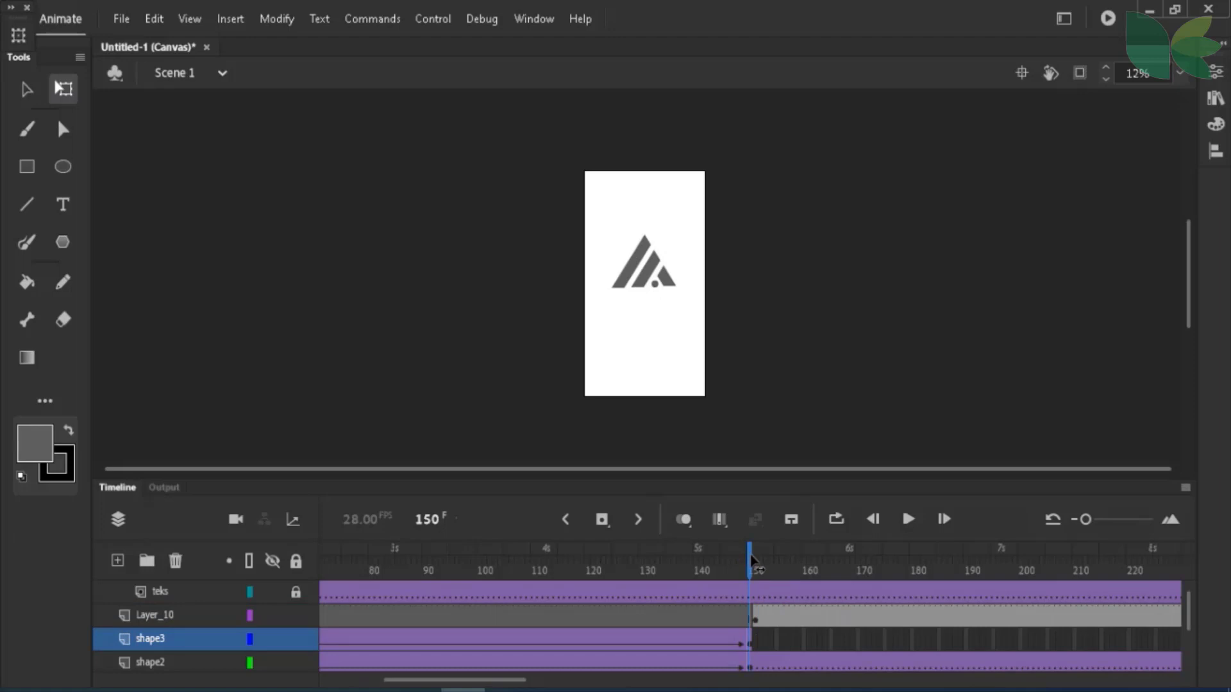
pyautogui.click(754, 563)
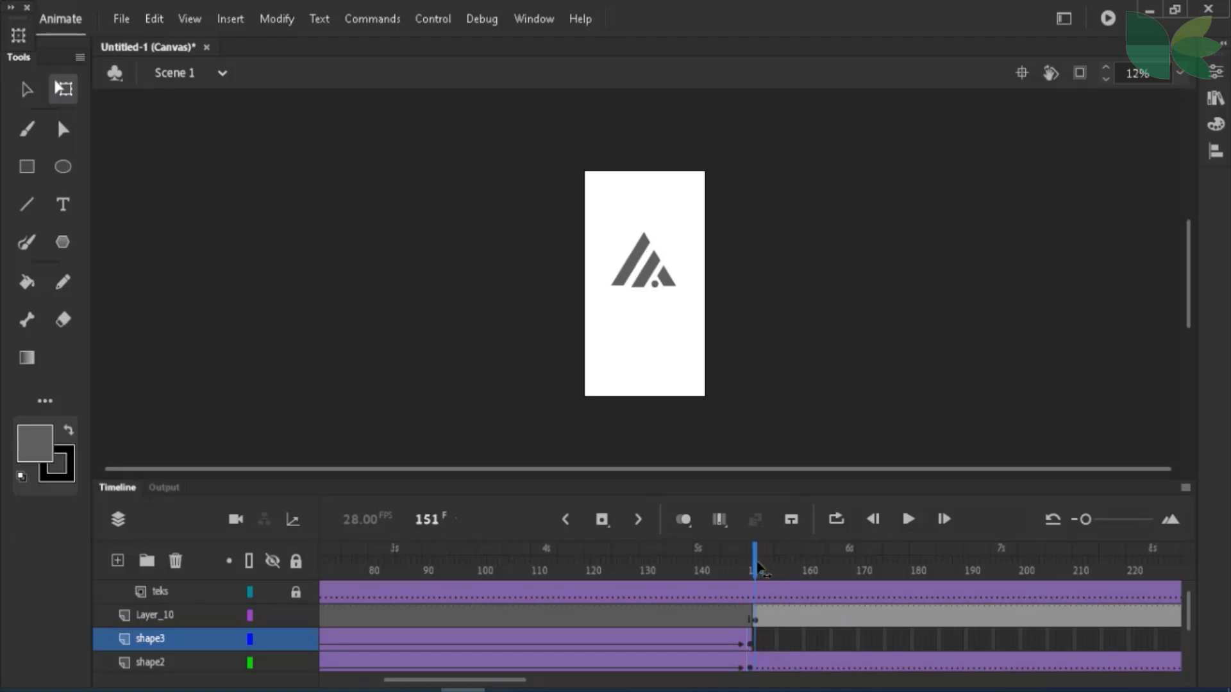
pyautogui.click(750, 564)
pyautogui.click(761, 565)
pyautogui.click(644, 273)
pyautogui.hotkey('shift', 'Right')
pyautogui.hotkey('shift', 'Right')
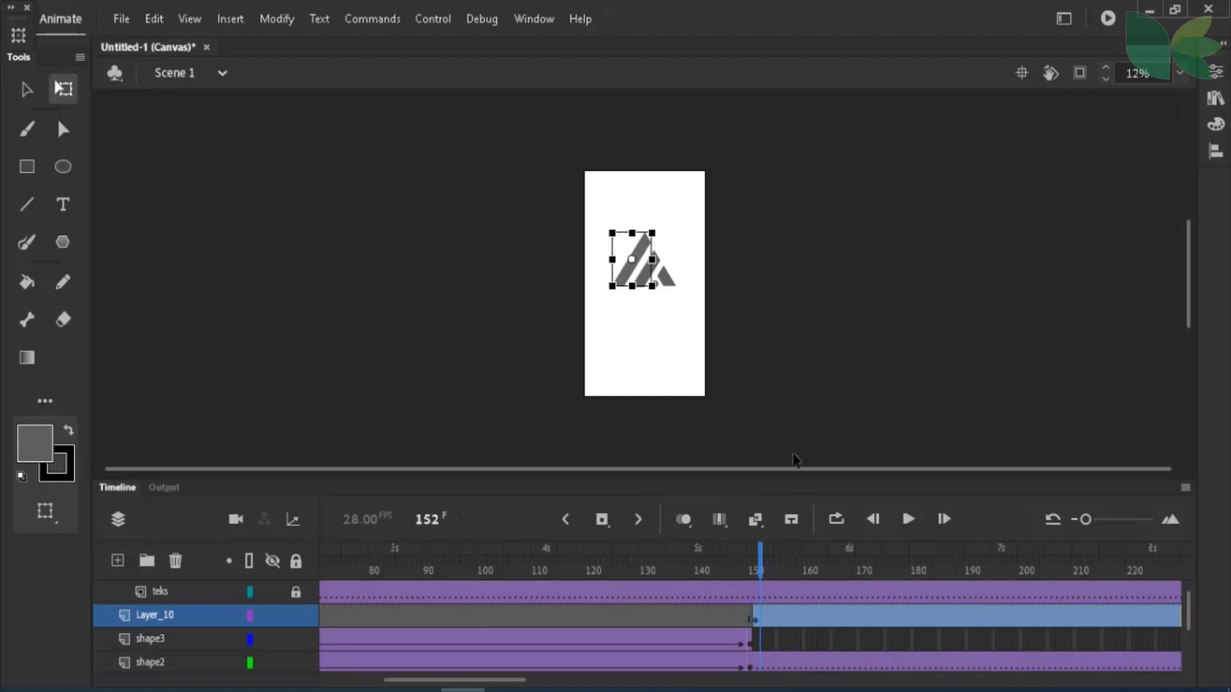
pyautogui.hotkey('shift', 'Down')
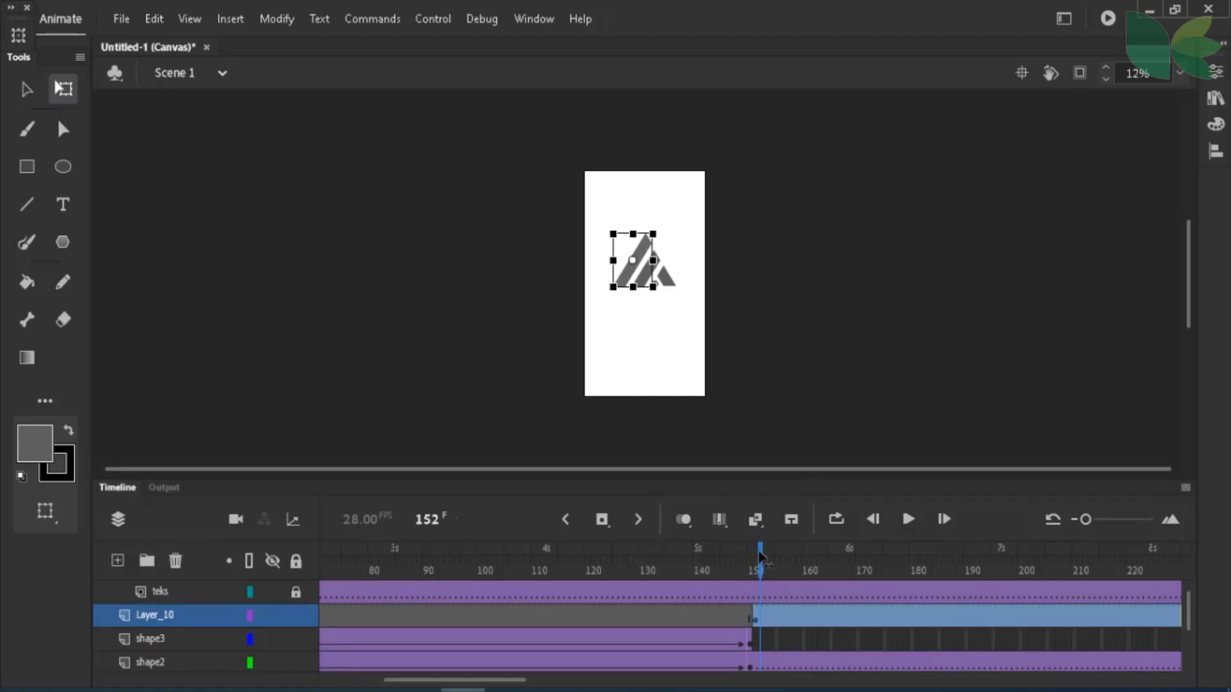
pyautogui.moveTo(761, 558); pyautogui.dragTo(847, 561)
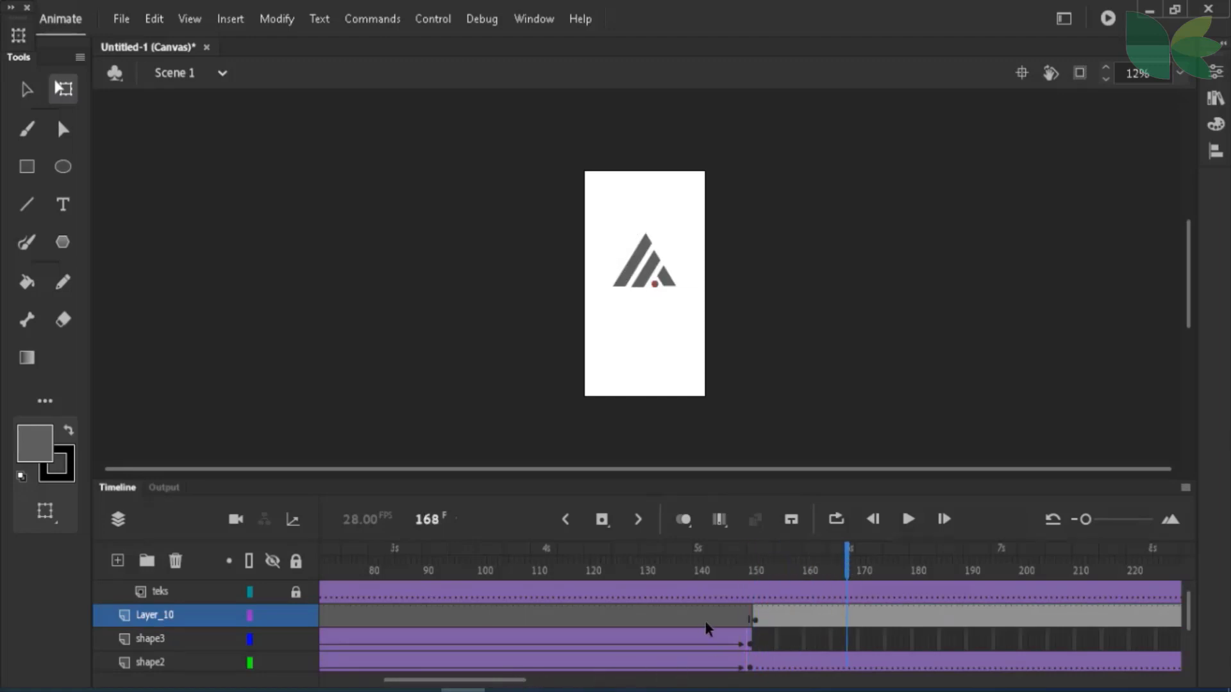
pyautogui.click(758, 618)
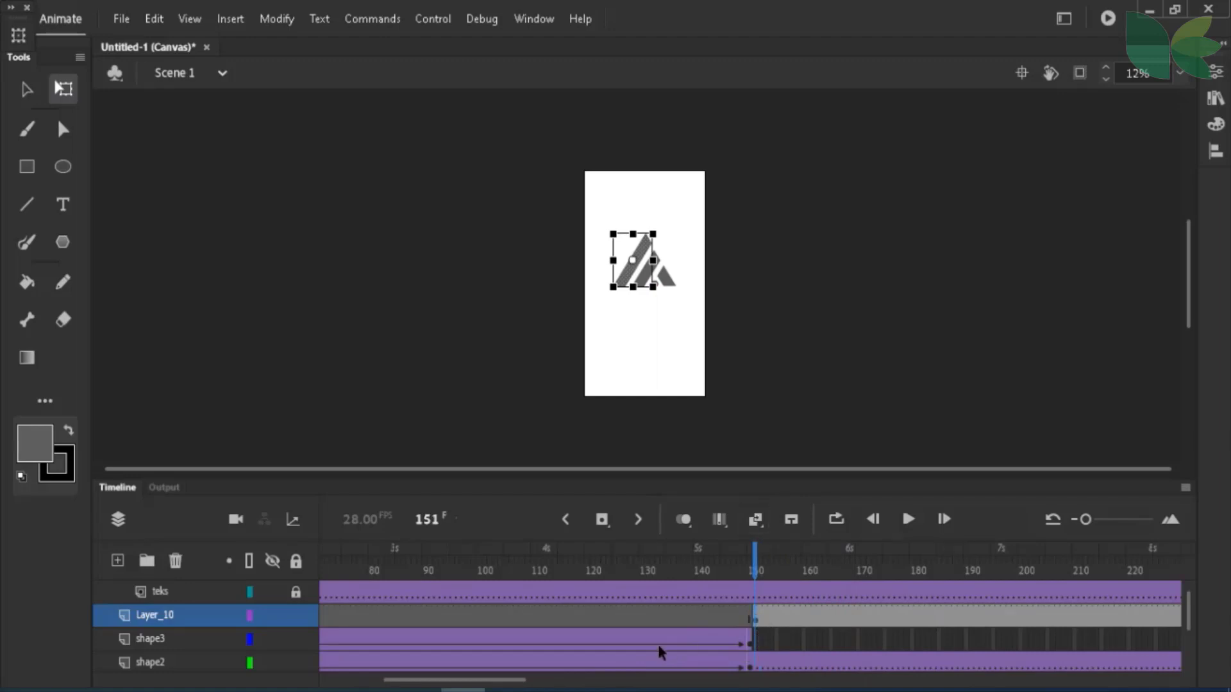
pyautogui.moveTo(500, 685); pyautogui.dragTo(602, 682)
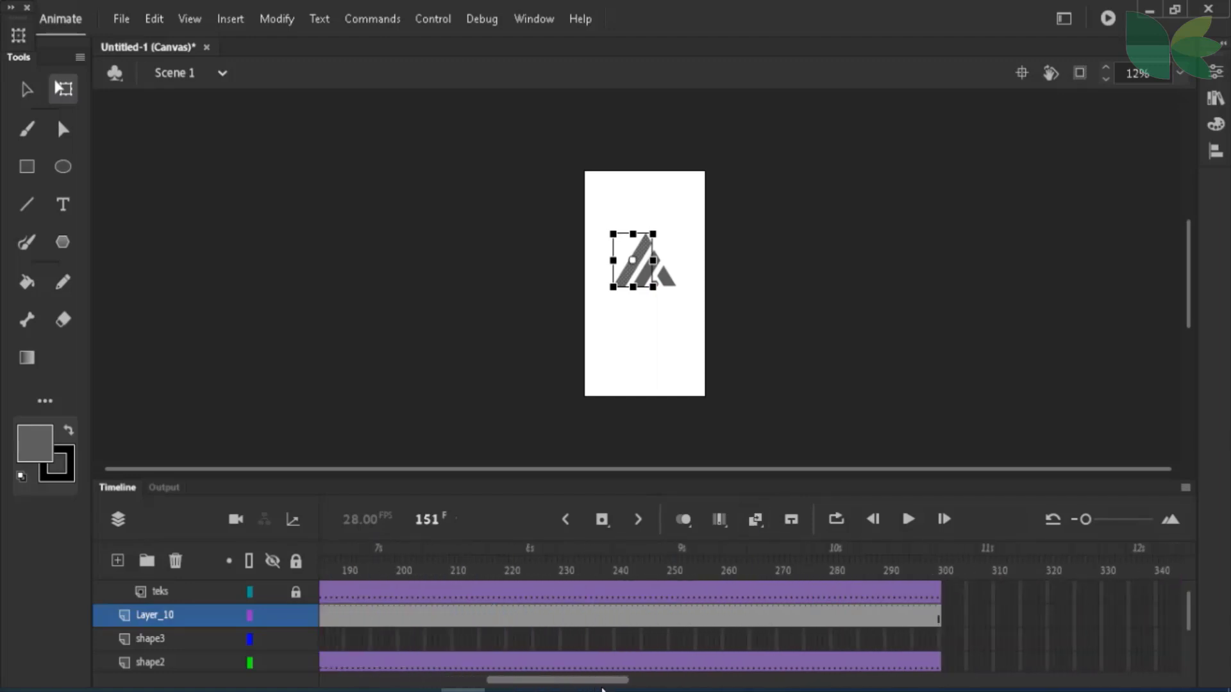
# Insert a keyframe at frame 300 of Layer_10 and recolour the bar's fill red there
pyautogui.click(938, 617)
pyautogui.rightClick(937, 617)
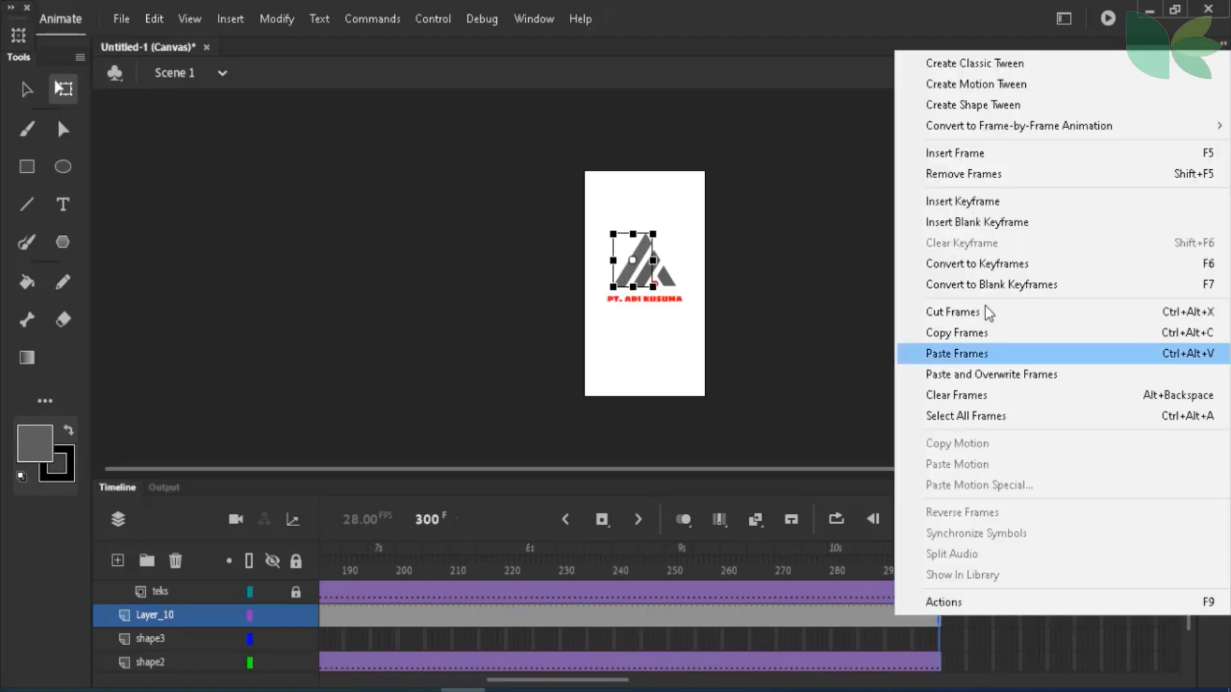
pyautogui.click(998, 209)
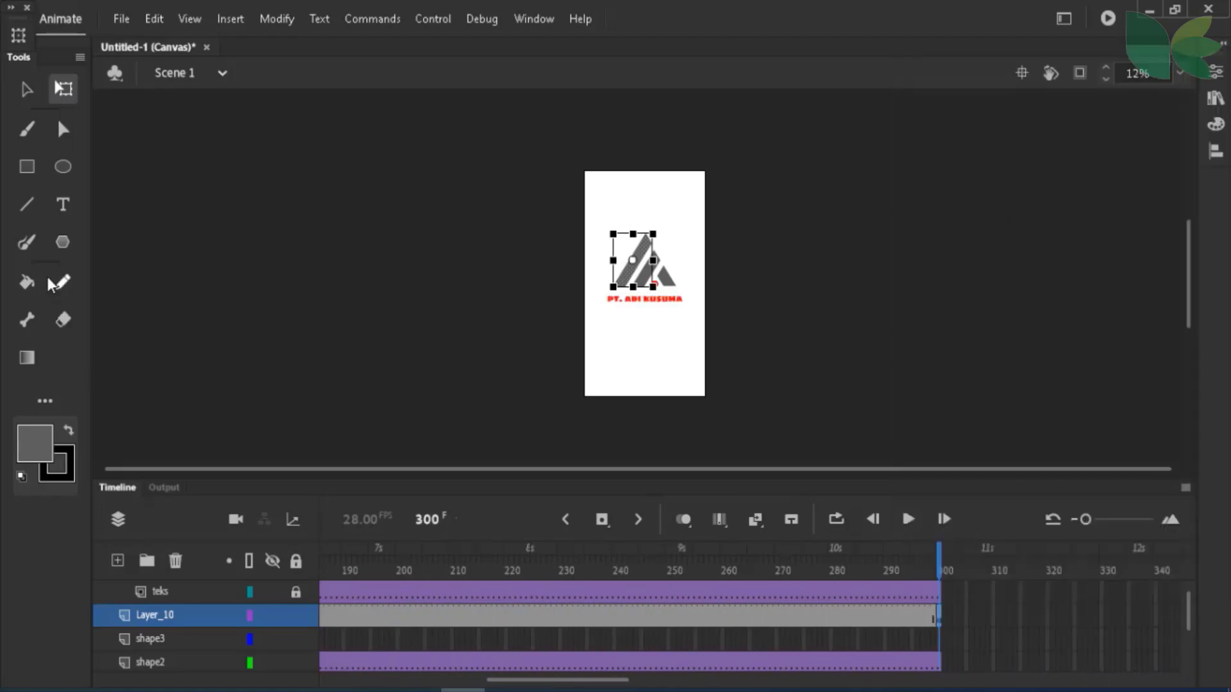
pyautogui.click(35, 444)
pyautogui.click(139, 319)
# Create a shape tween between the grey and red bar keyframes on Layer_10 and preview the colour change
pyautogui.moveTo(674, 565); pyautogui.dragTo(660, 618)
pyautogui.rightClick(661, 617)
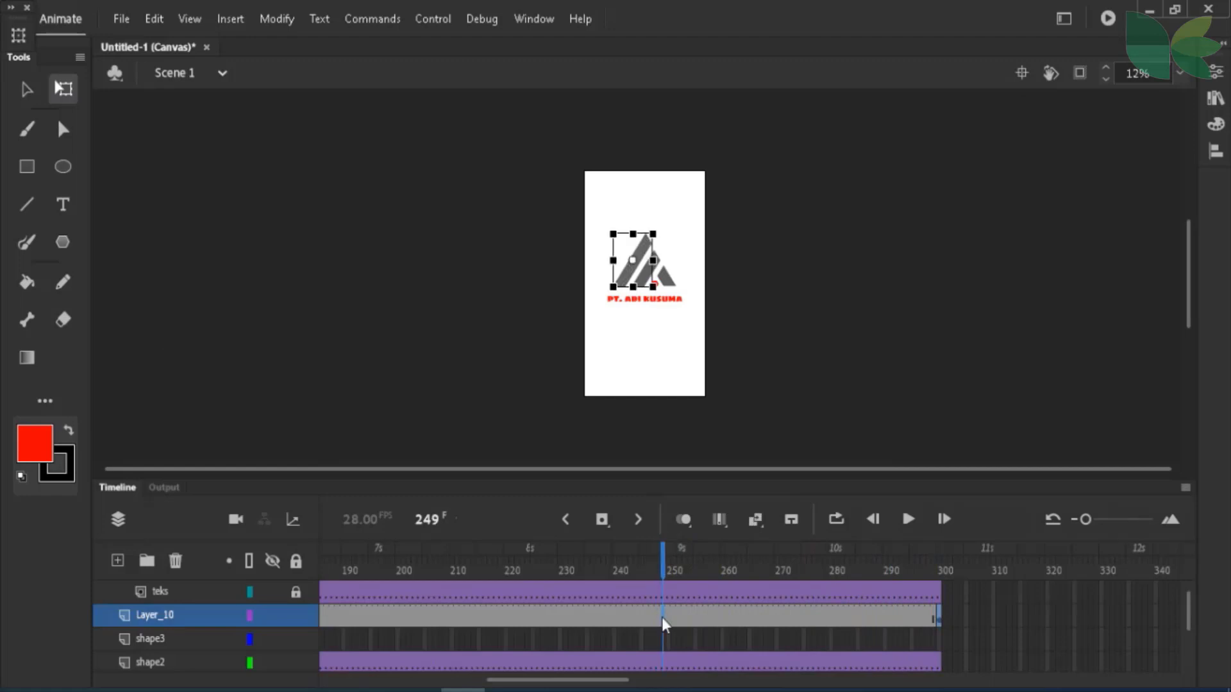
pyautogui.click(752, 100)
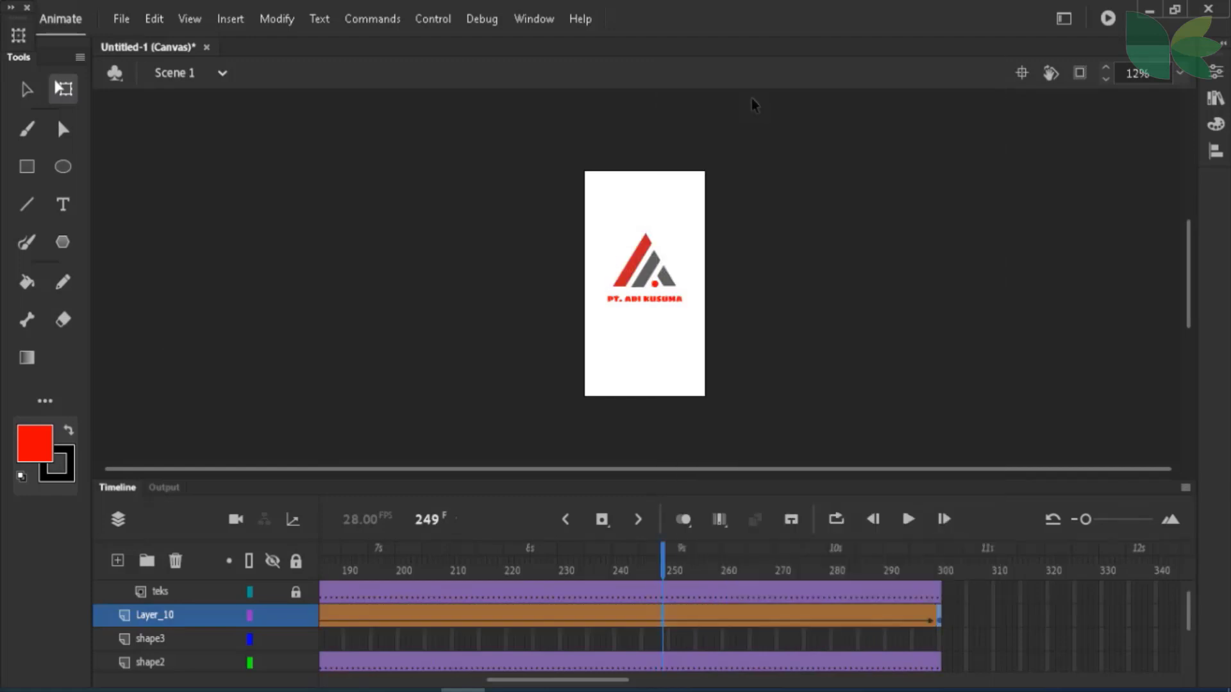
pyautogui.moveTo(680, 553); pyautogui.dragTo(836, 563)
pyautogui.click(706, 653)
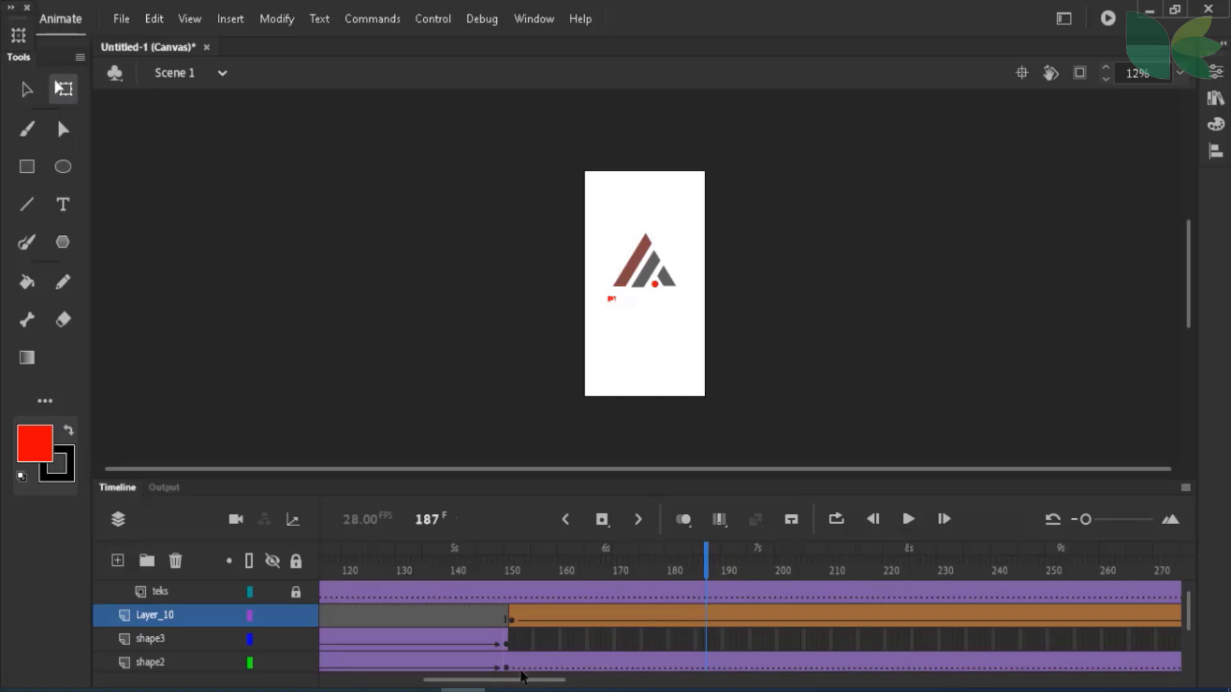
# Move the red bar's end keyframe on Layer_10 from frame 300 to frame 200 to shorten the colour change
pyautogui.moveTo(544, 685); pyautogui.dragTo(583, 685)
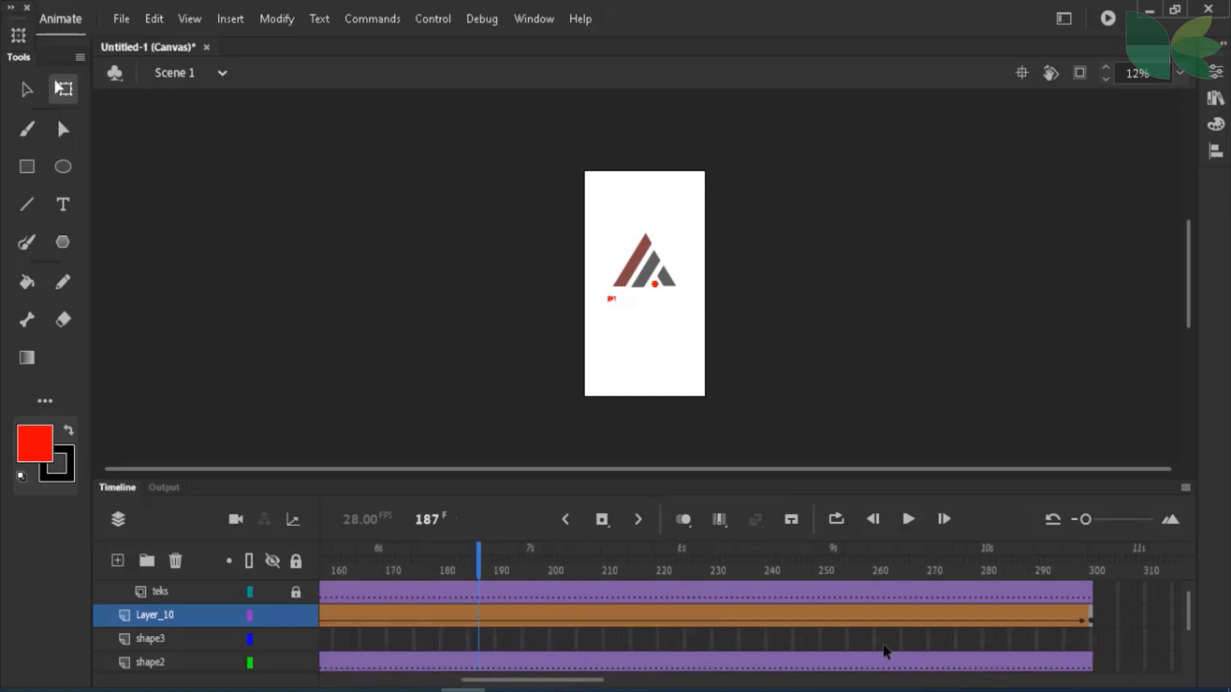
pyautogui.scroll(-1, 549, 664)
pyautogui.hscroll(2, 863, 682)
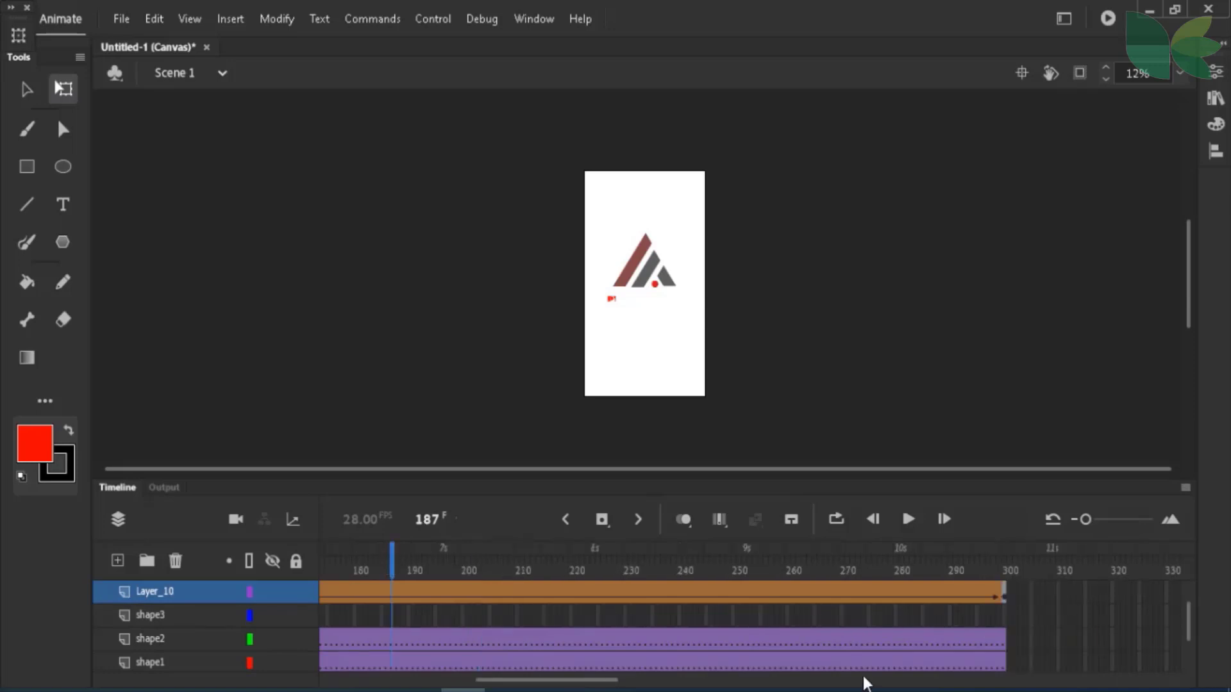
pyautogui.scroll(-1, 868, 659)
pyautogui.scroll(1, 955, 646)
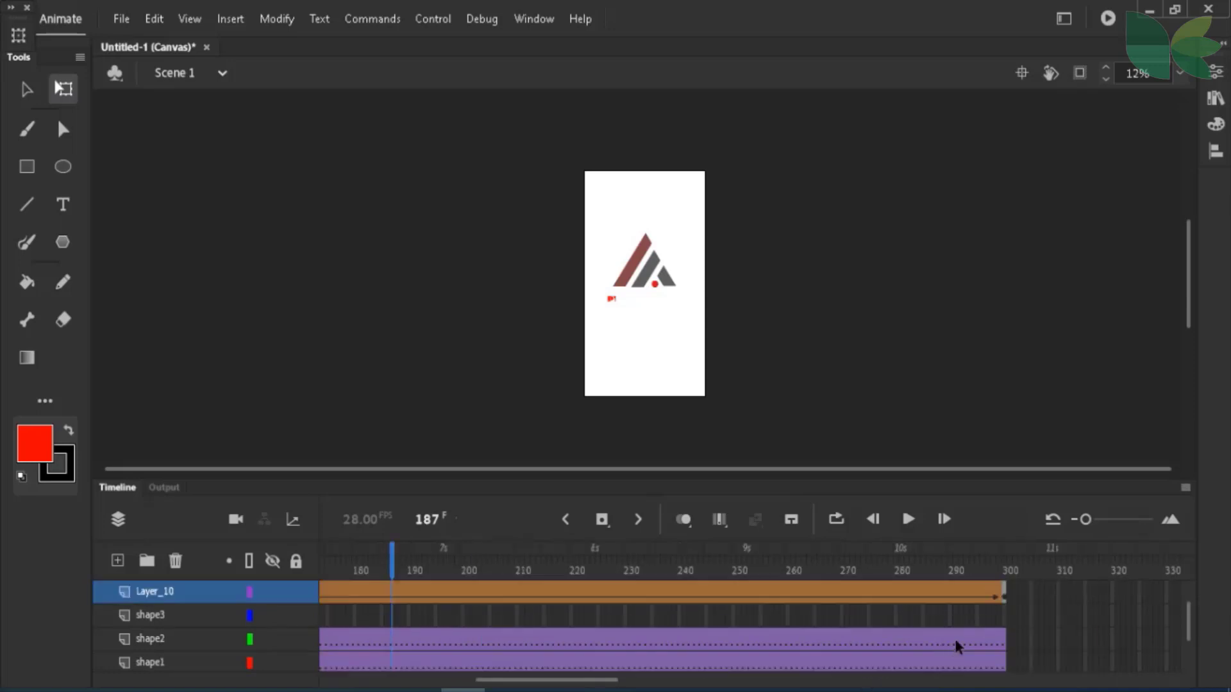
pyautogui.click(1005, 597)
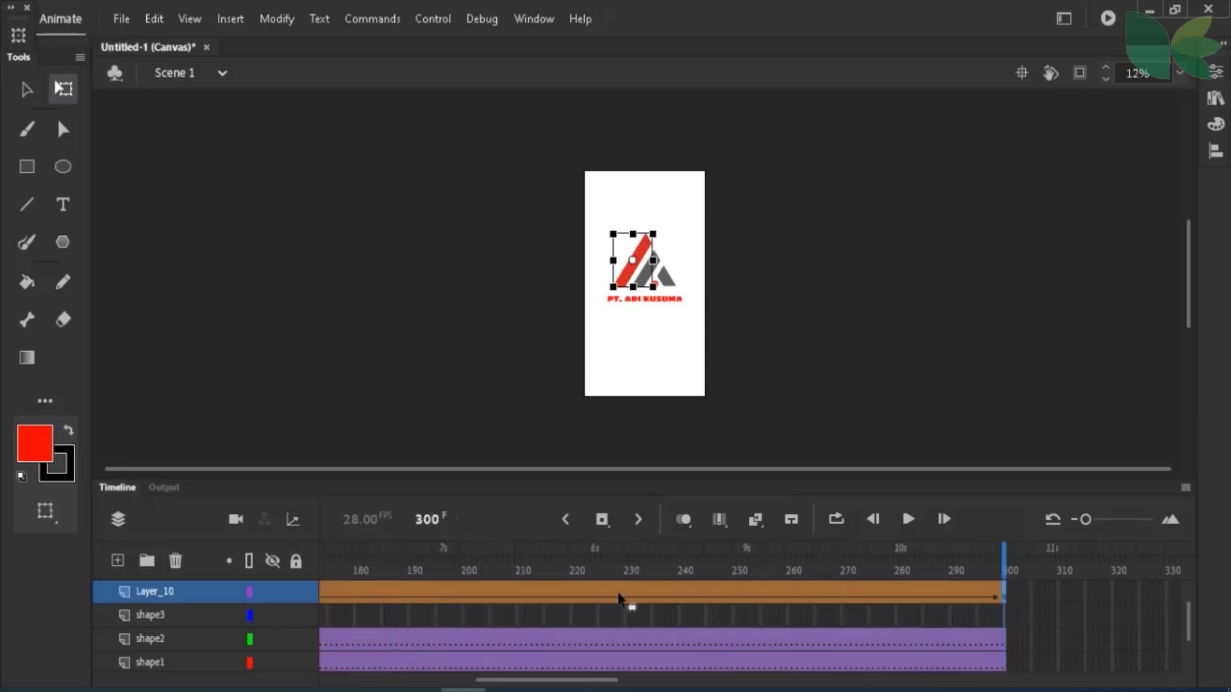
pyautogui.click(499, 600)
pyautogui.scroll(-1, 518, 606)
pyautogui.scroll(1, 517, 606)
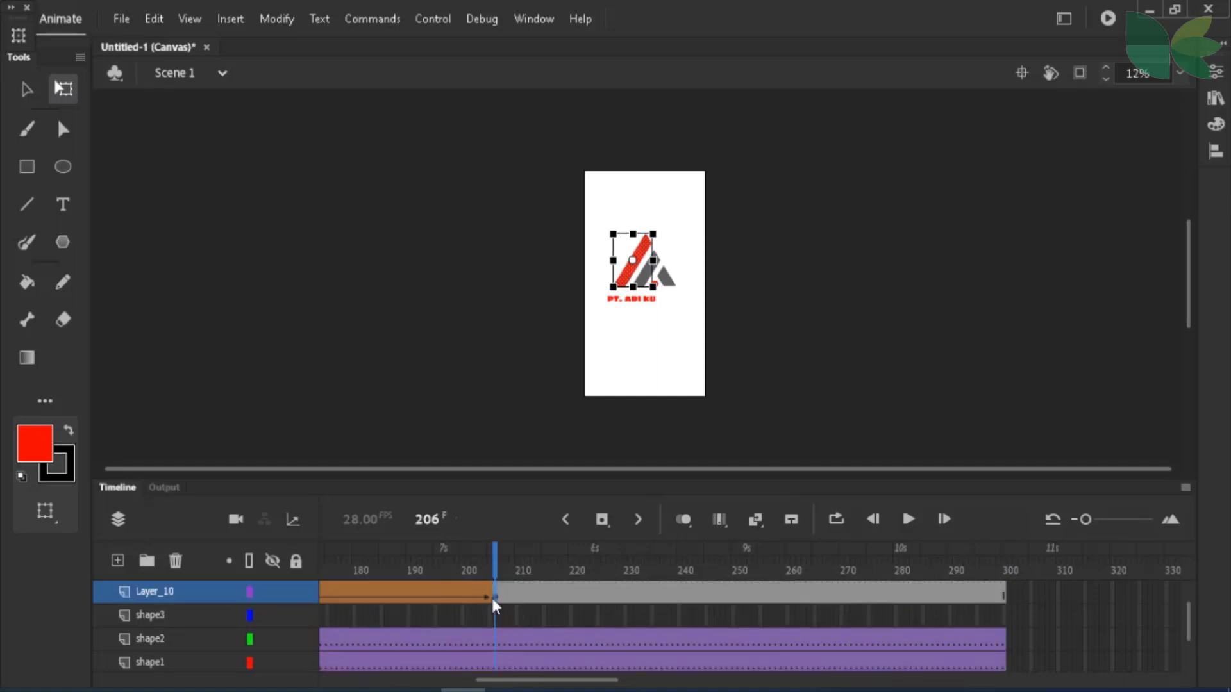
pyautogui.moveTo(497, 597); pyautogui.dragTo(463, 599)
pyautogui.scroll(-1, 476, 610)
pyautogui.scroll(1, 477, 610)
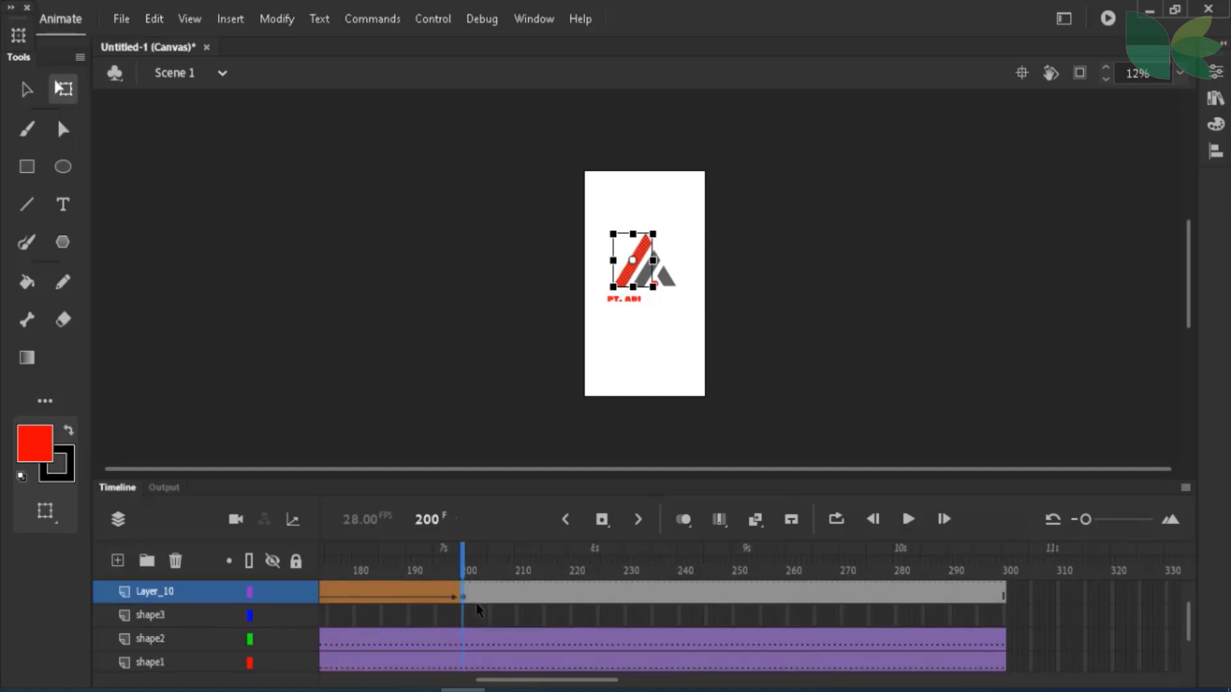
# Check the finished logo at the final frames up to 300 and review where the layers end
pyautogui.click(999, 599)
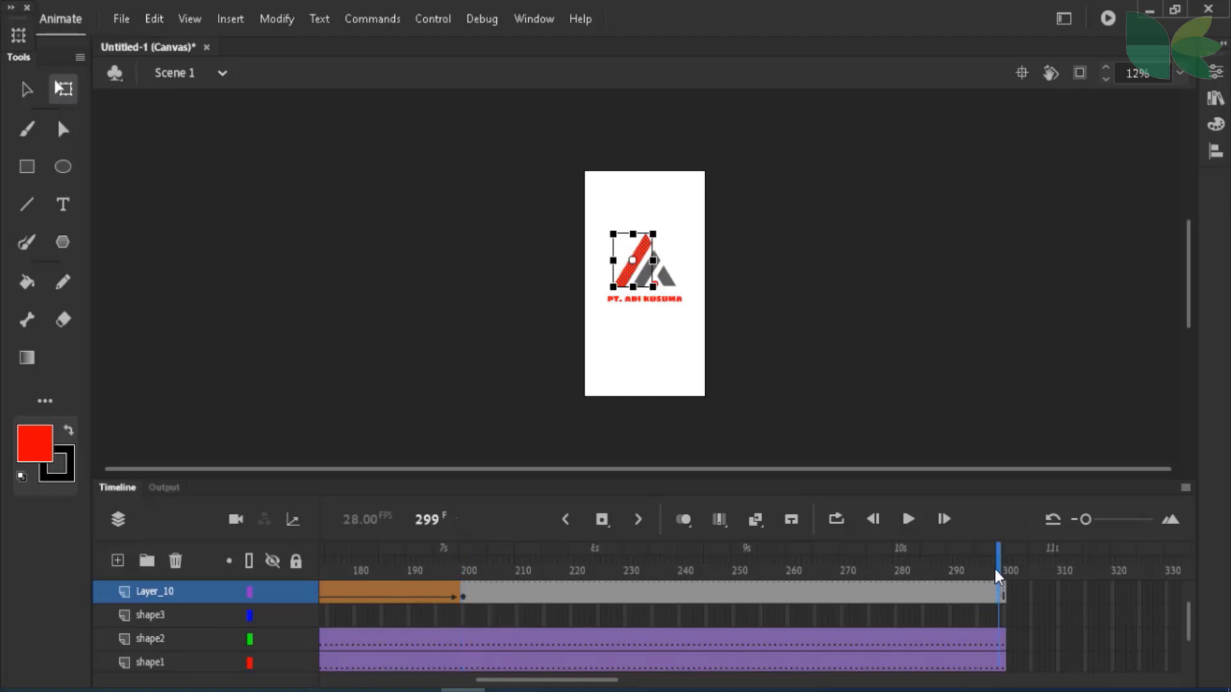
pyautogui.moveTo(1002, 568); pyautogui.dragTo(1112, 640)
pyautogui.click(1158, 638)
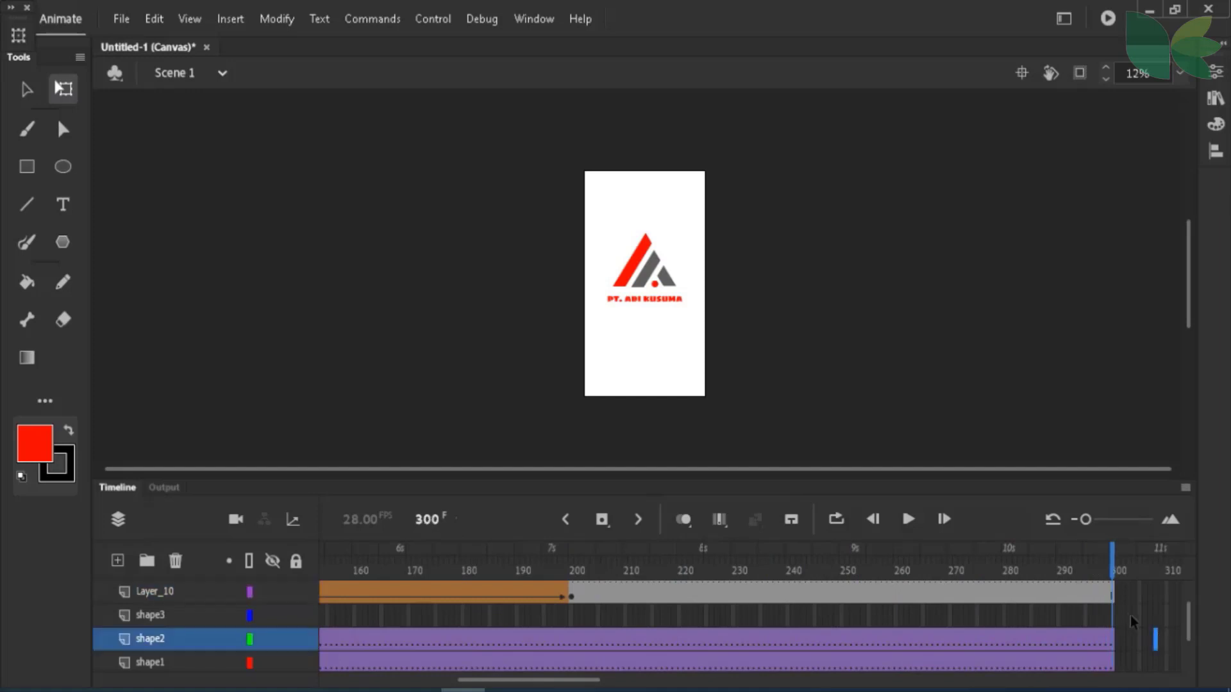
pyautogui.scroll(-1, 1125, 613)
pyautogui.scroll(1, 1002, 612)
pyautogui.scroll(1, 499, 562)
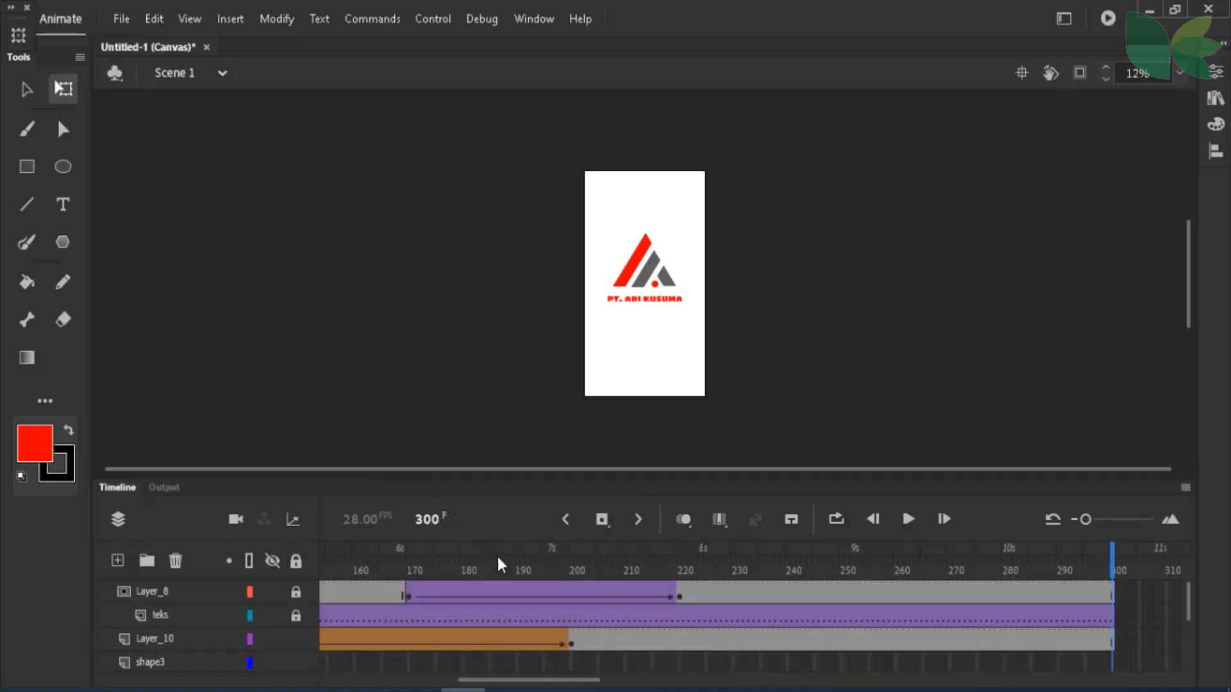
# Open the video/media export settings and choose the Desktop as the output destination
pyautogui.click(123, 18)
pyautogui.moveTo(212, 318)
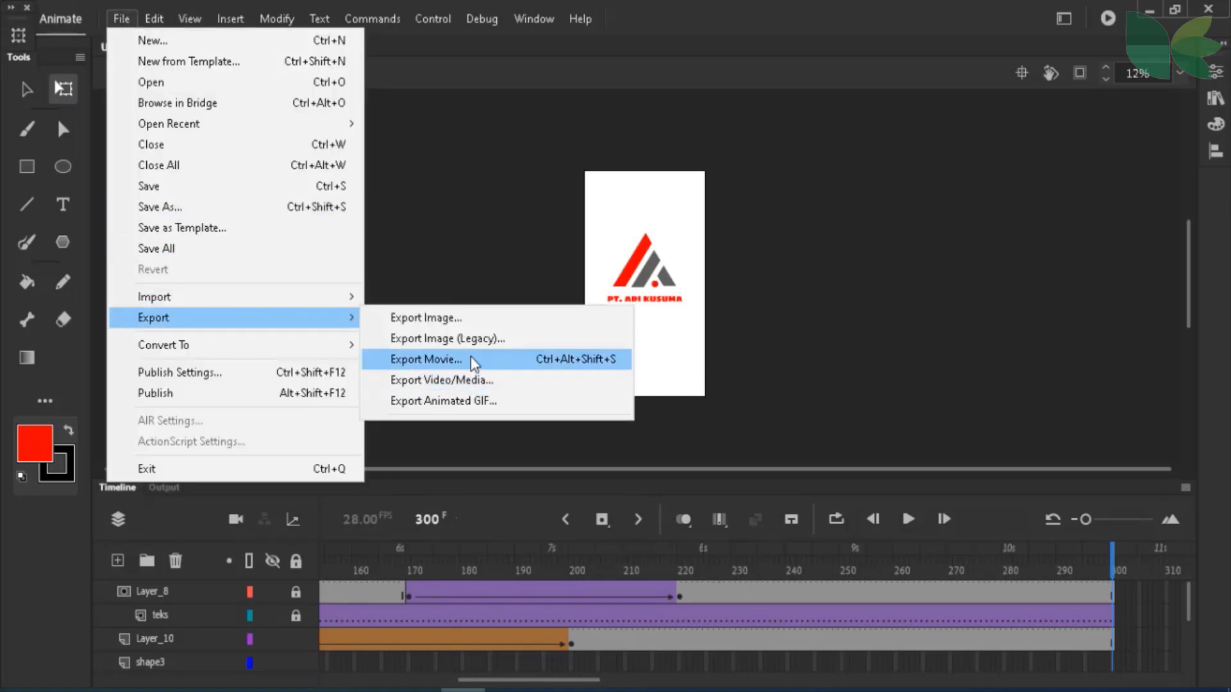
pyautogui.click(491, 383)
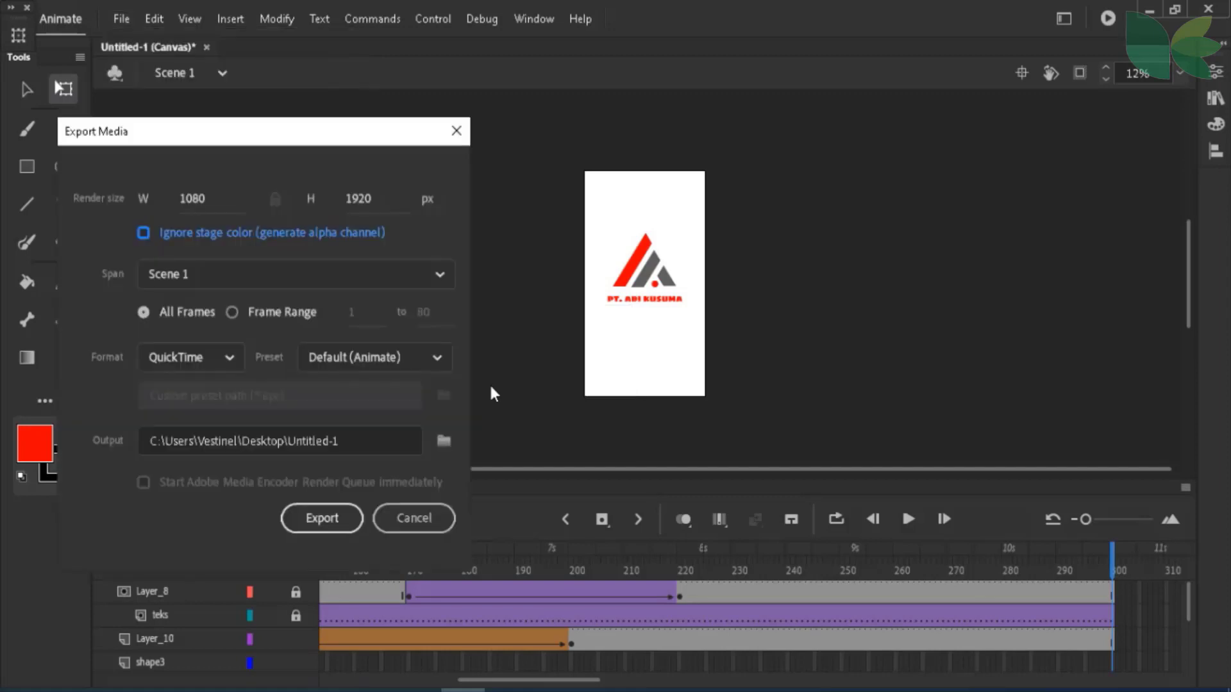
pyautogui.click(444, 443)
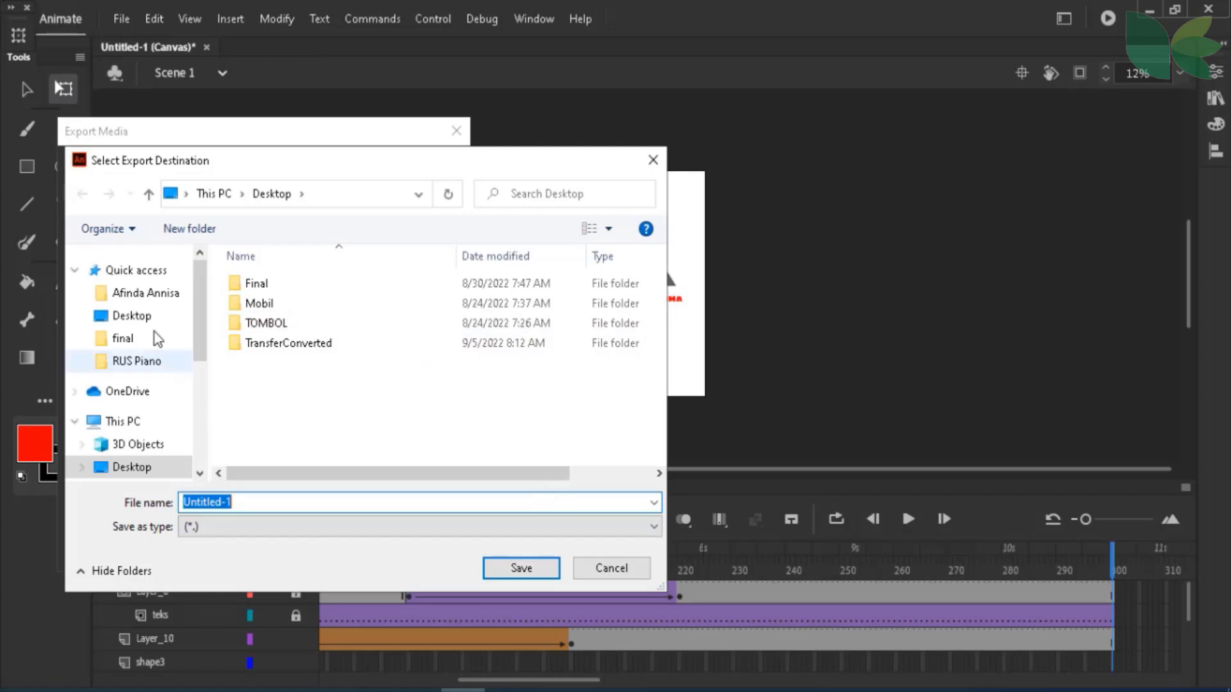
pyautogui.click(147, 318)
pyautogui.click(521, 568)
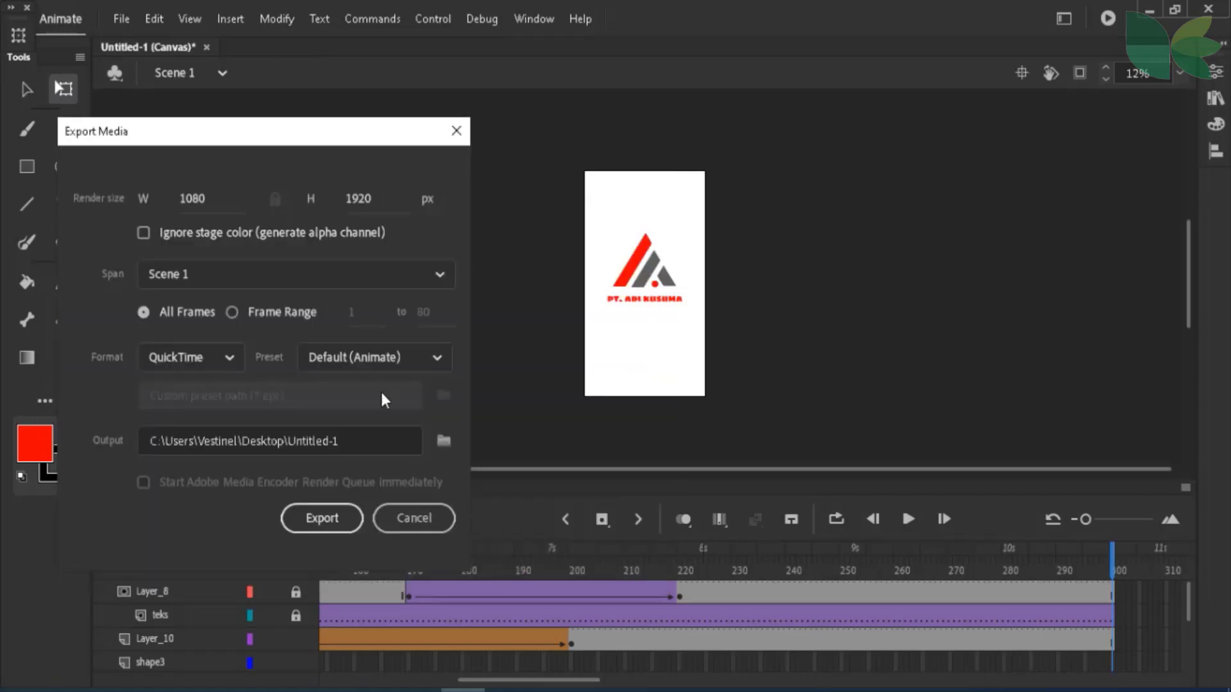
# Name the output file "motion graphic logo fix.mov" on the Desktop and export all frames of Scene 1 as QuickTime
pyautogui.click(354, 440)
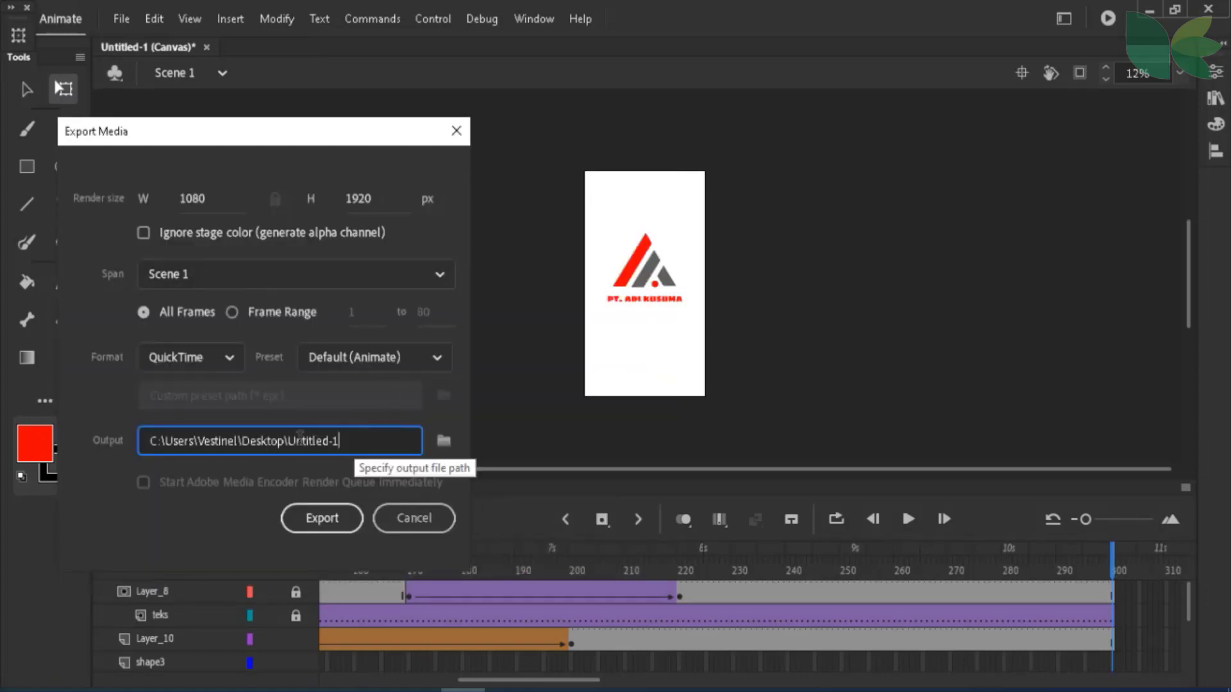
pyautogui.keyDown('shift'); pyautogui.click(279, 440); pyautogui.keyUp('shift')
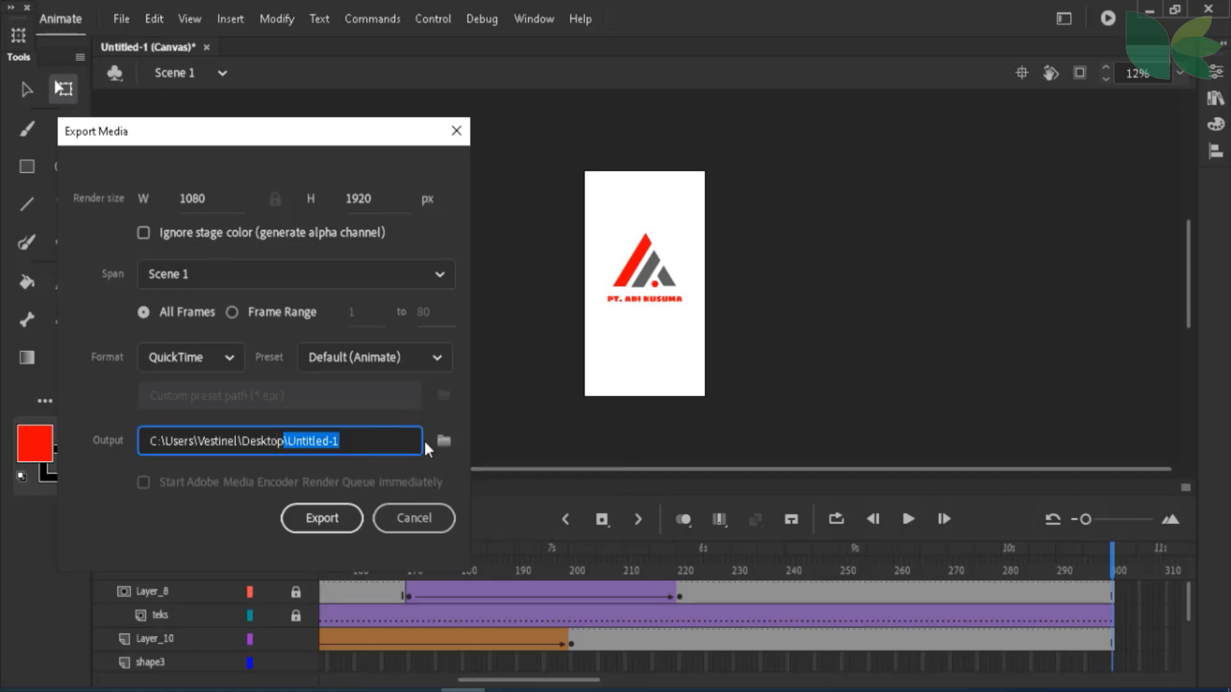
pyautogui.click(444, 440)
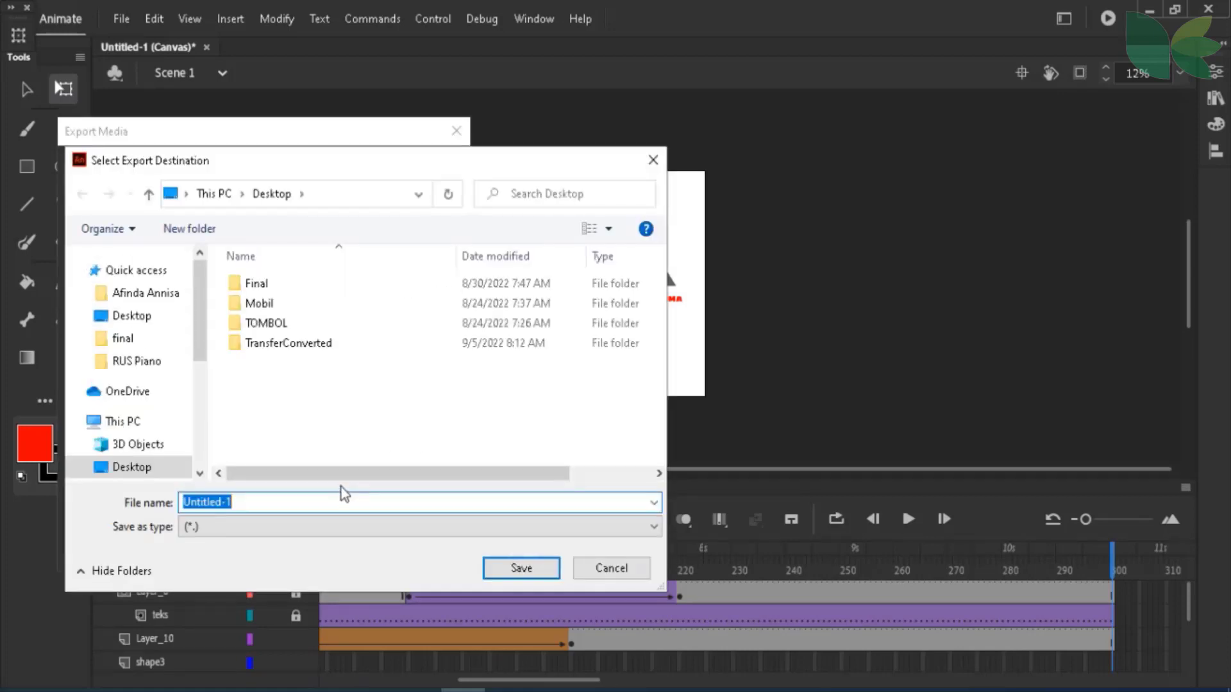
pyautogui.write('motio')
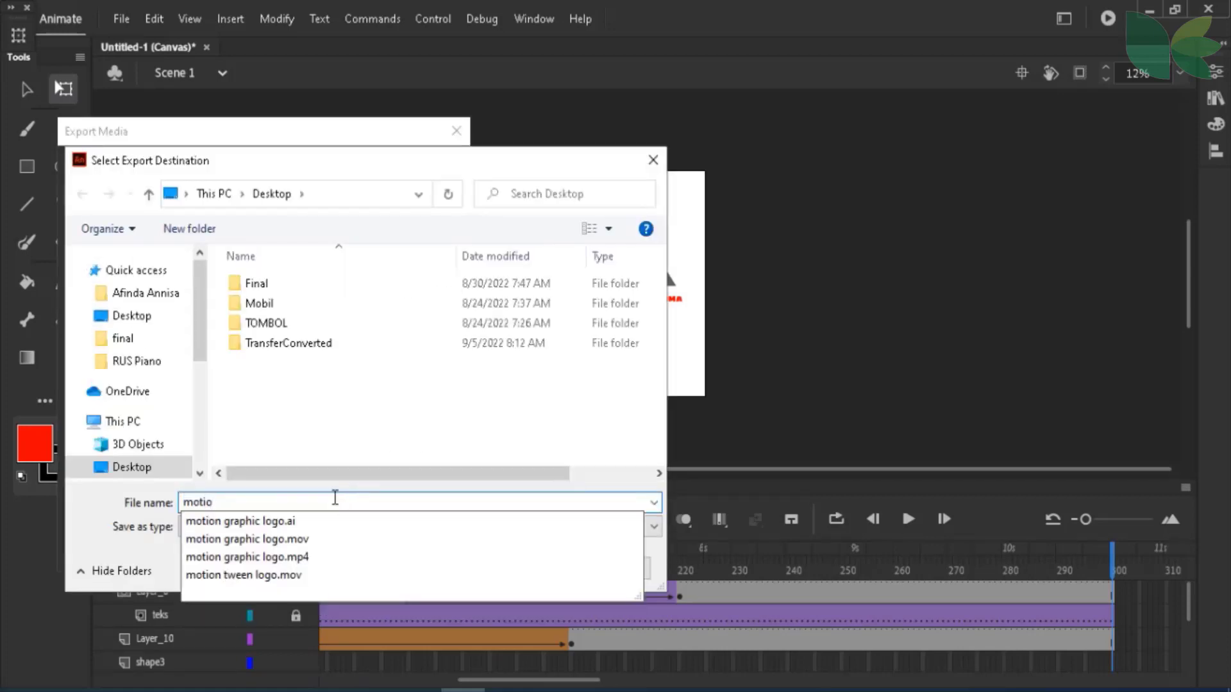
pyautogui.click(280, 540)
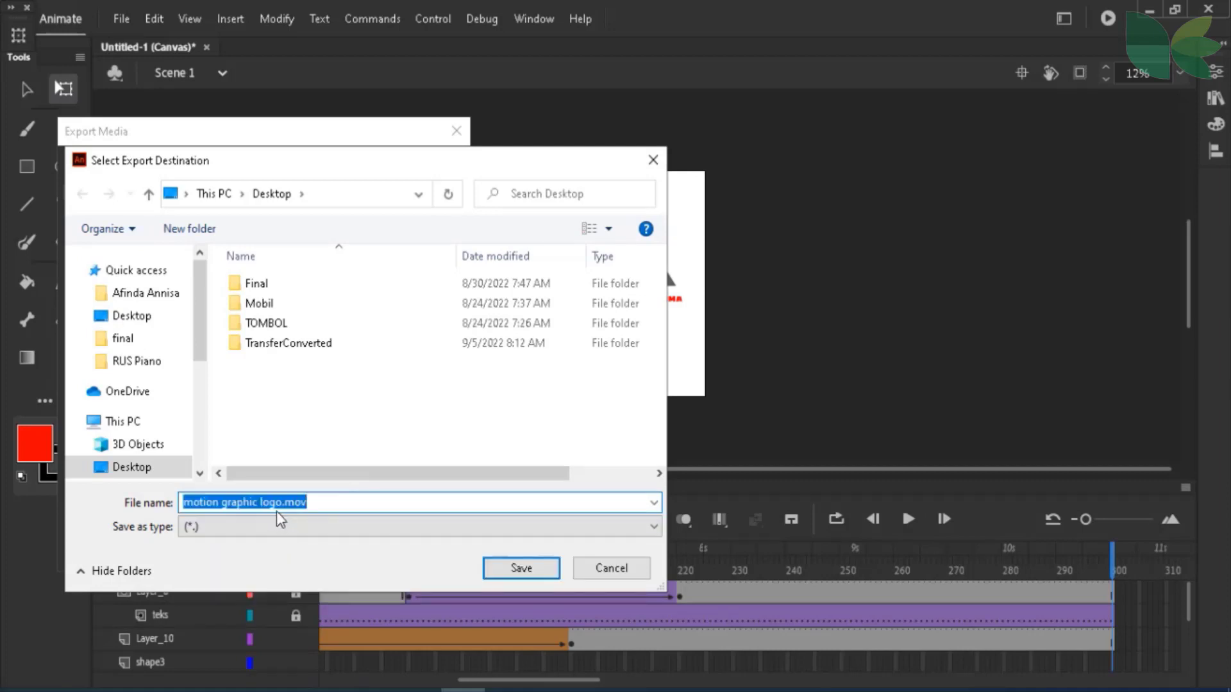
pyautogui.click(277, 511)
pyautogui.write('fix')
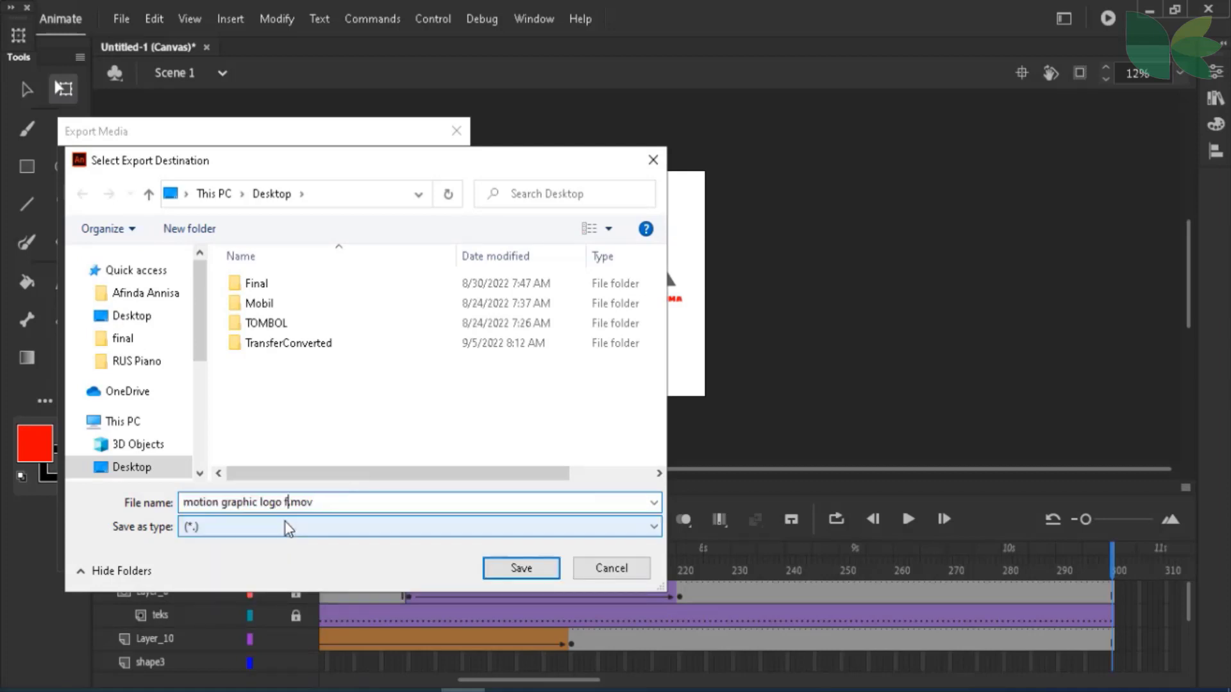
pyautogui.click(542, 573)
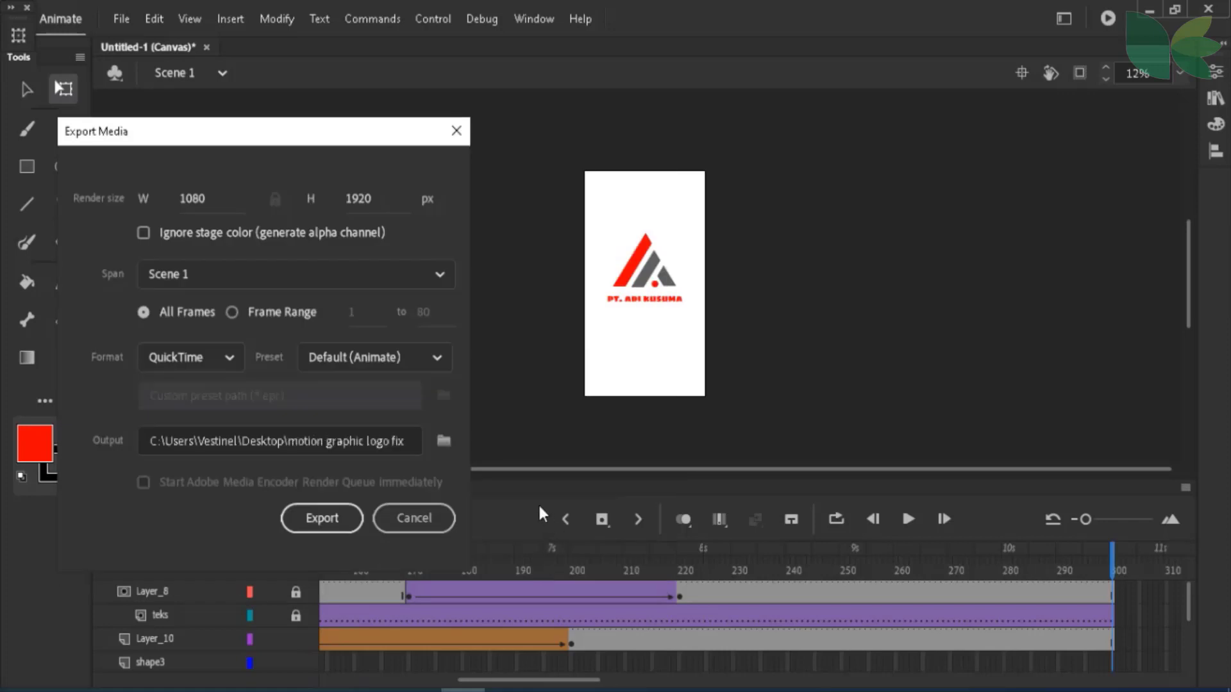
pyautogui.click(329, 524)
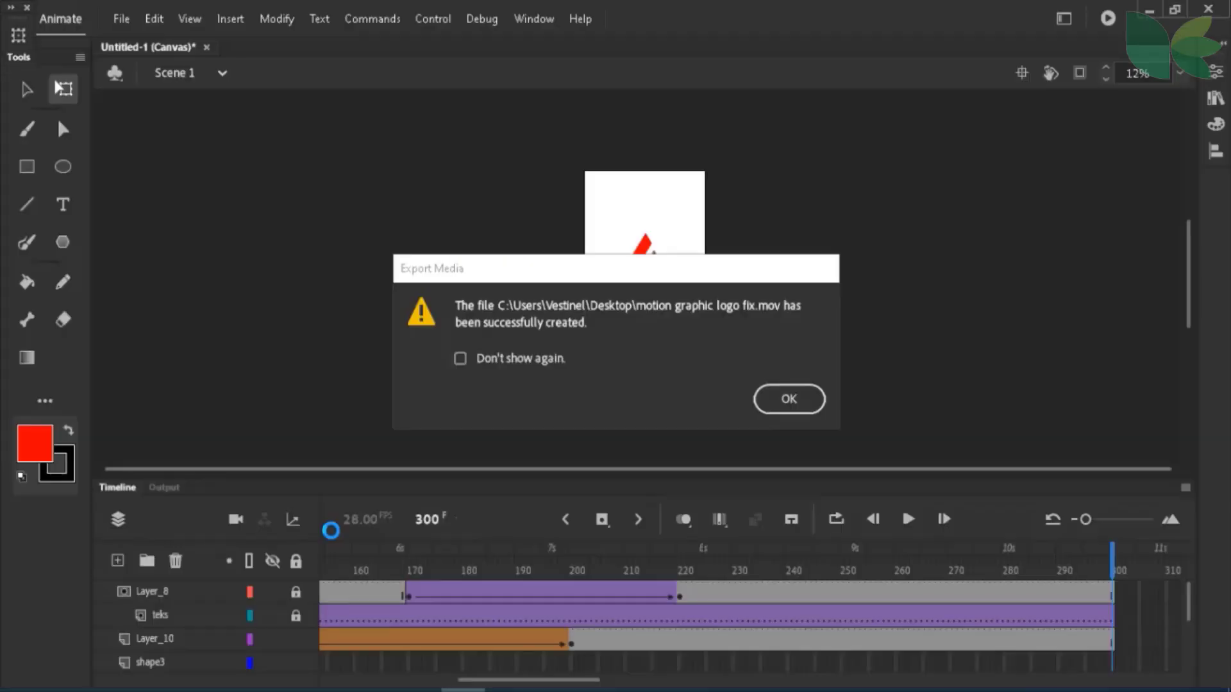
pyautogui.click(789, 399)
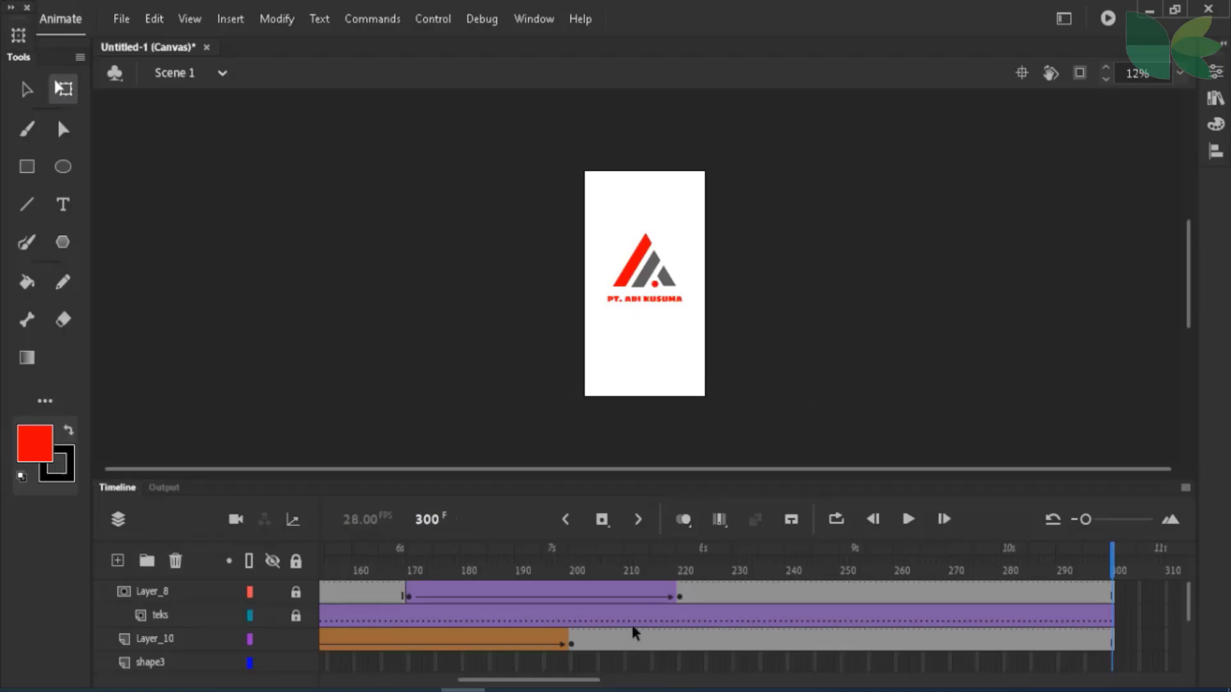